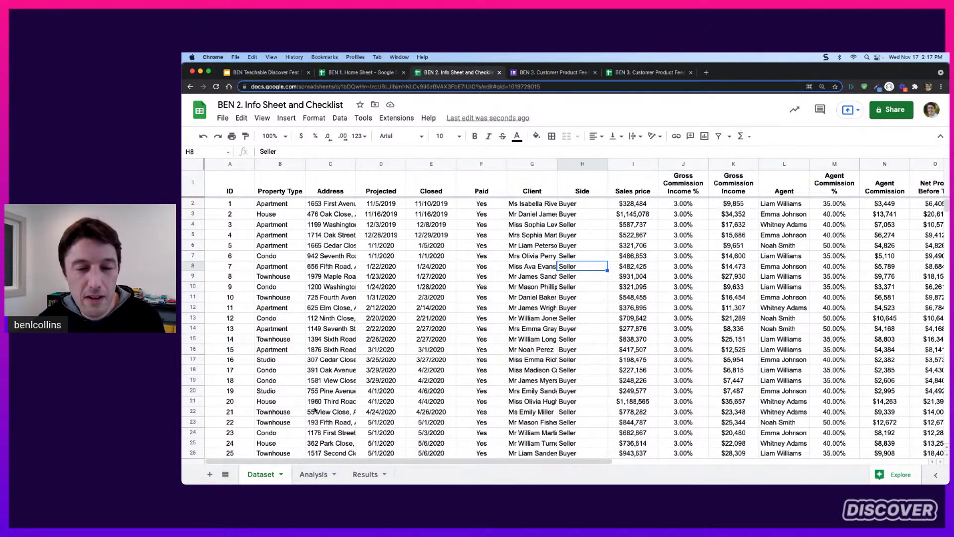
{"action": "scroll", "coordinate": [314, 409], "scroll_direction": "down", "scroll_amount": 10}
{"action": "scroll", "coordinate": [315, 386], "scroll_direction": "up", "scroll_amount": 8}
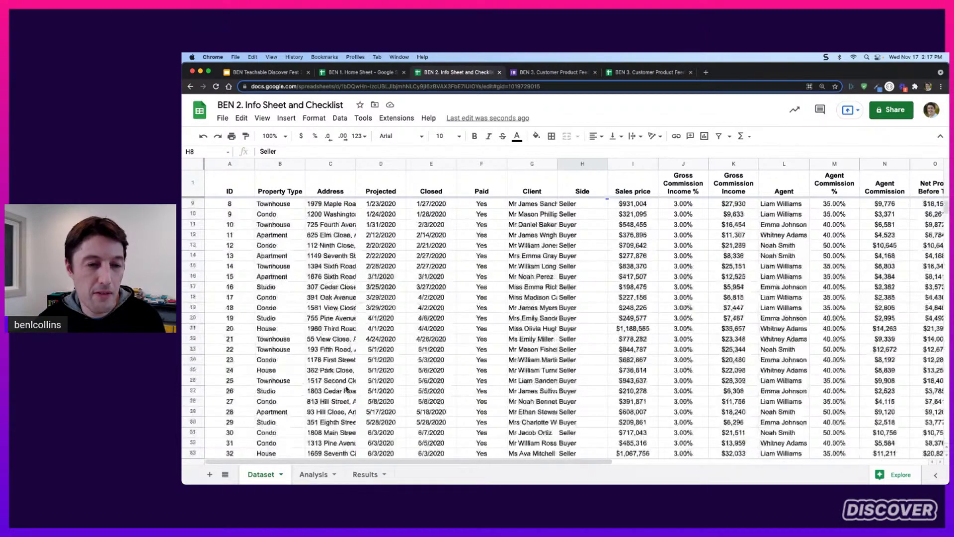
{"action": "scroll", "coordinate": [347, 390], "scroll_direction": "up", "scroll_amount": 4}
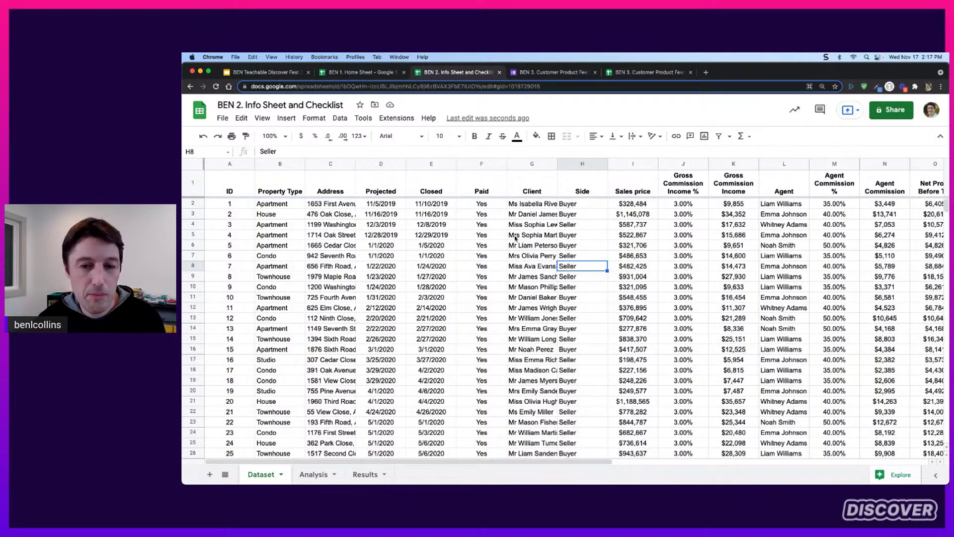
{"action": "left_click", "coordinate": [321, 472]}
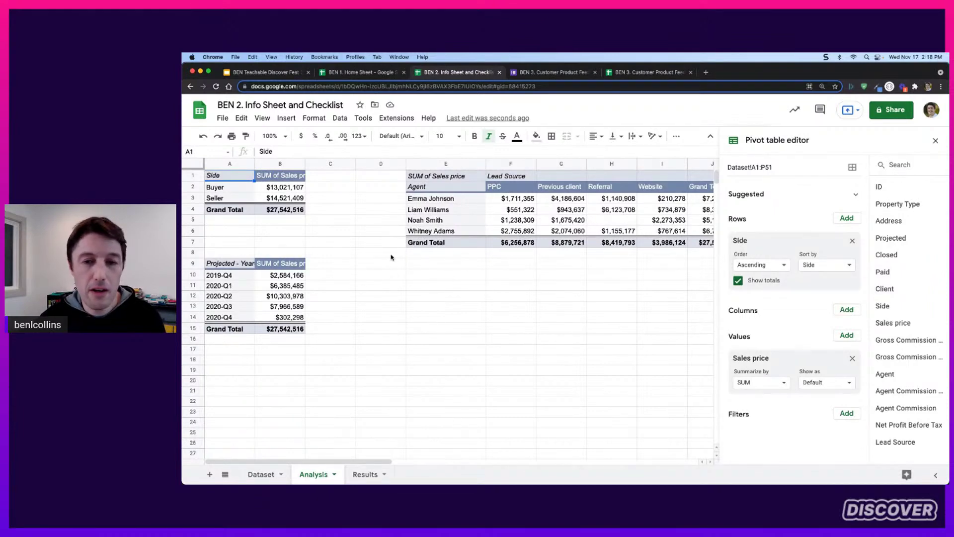
{"action": "left_click", "coordinate": [375, 475]}
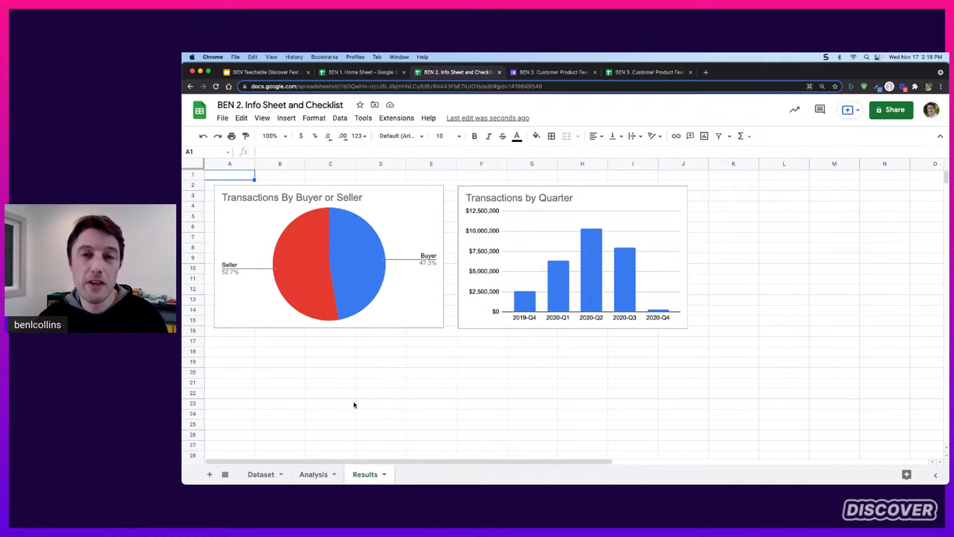
{"action": "left_click", "coordinate": [261, 475]}
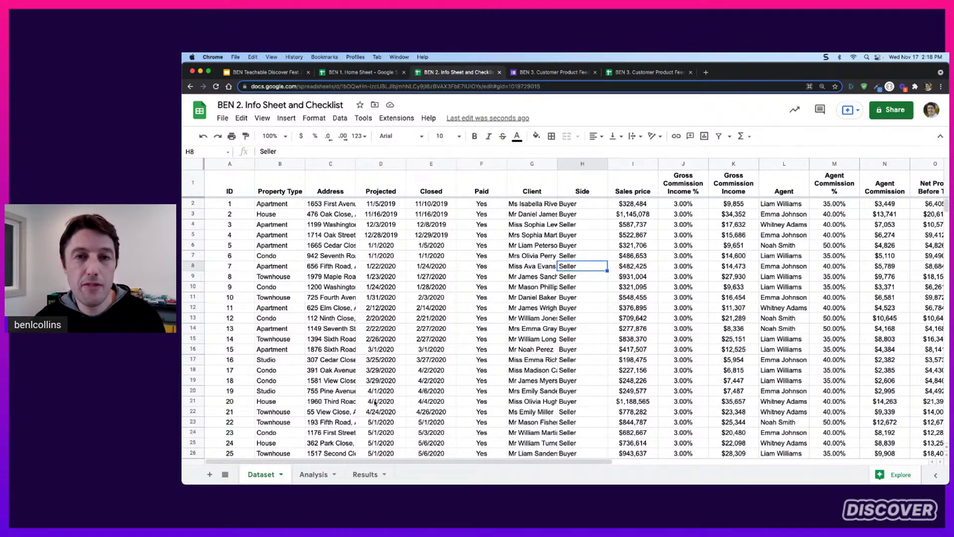
Switch to the Info Sheet from the all-sheets list and select its merged title
{"action": "left_click", "coordinate": [223, 475]}
{"action": "left_click", "coordinate": [254, 392]}
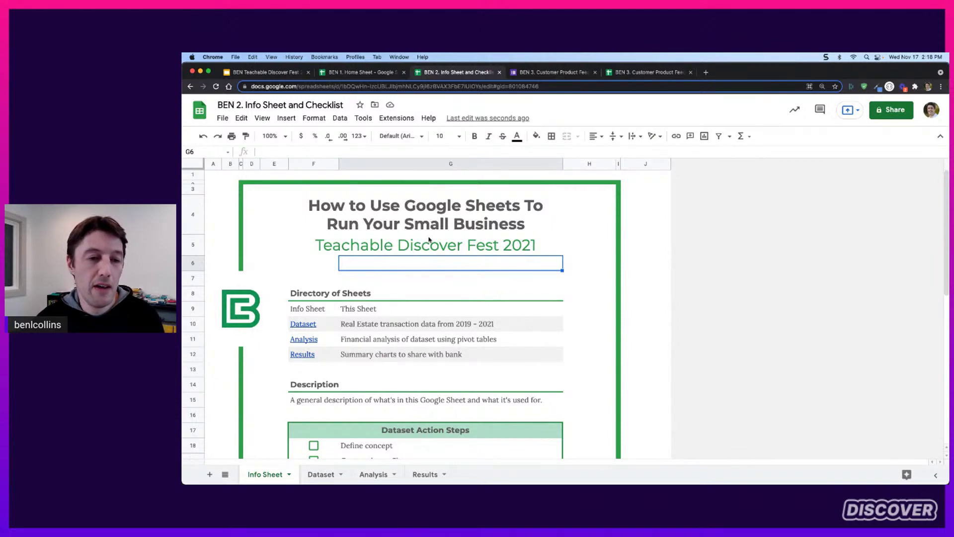
{"action": "left_click_drag", "start_coordinate": [427, 224], "coordinate": [467, 248]}
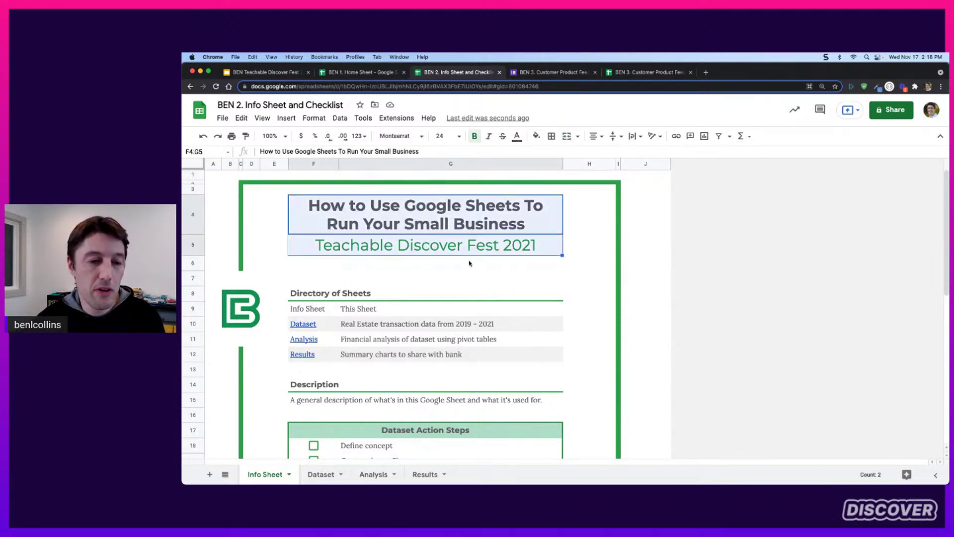
{"action": "scroll", "coordinate": [469, 263], "scroll_direction": "down", "scroll_amount": 5}
{"action": "scroll", "coordinate": [401, 231], "scroll_direction": "up", "scroll_amount": 2}
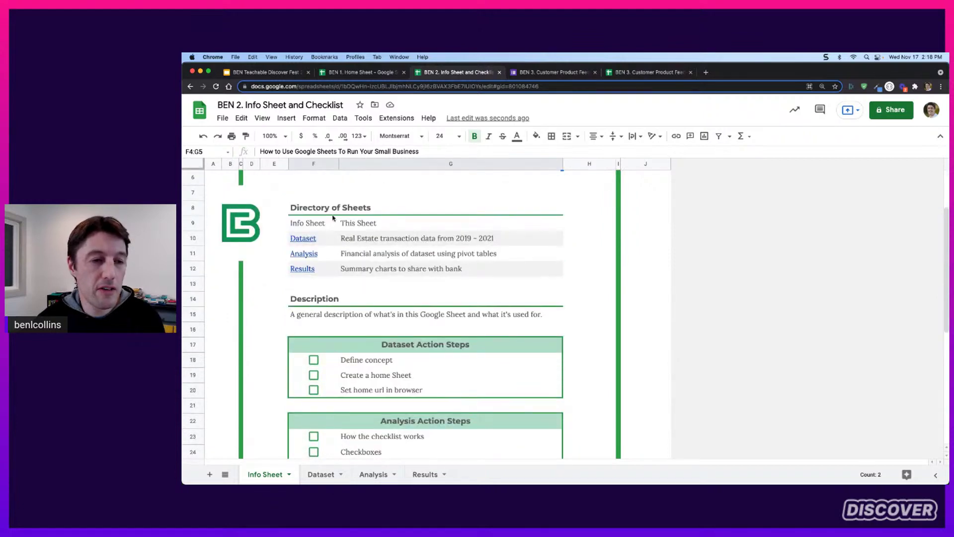
Inspect the Directory of Sheets block and its This Sheet, Dataset, Analysis and Results descriptions
{"action": "left_click_drag", "start_coordinate": [332, 214], "coordinate": [477, 272]}
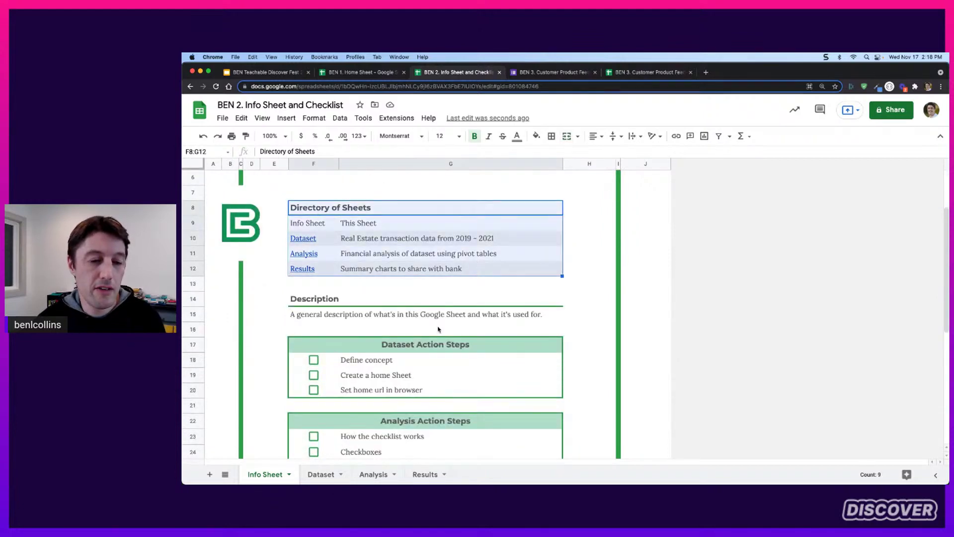
{"action": "left_click", "coordinate": [397, 225]}
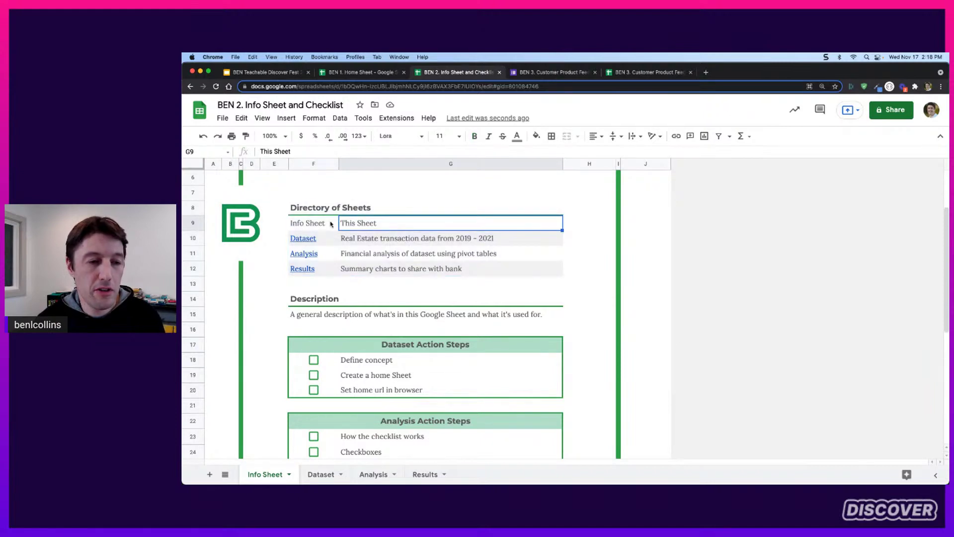
{"action": "left_click", "coordinate": [377, 238]}
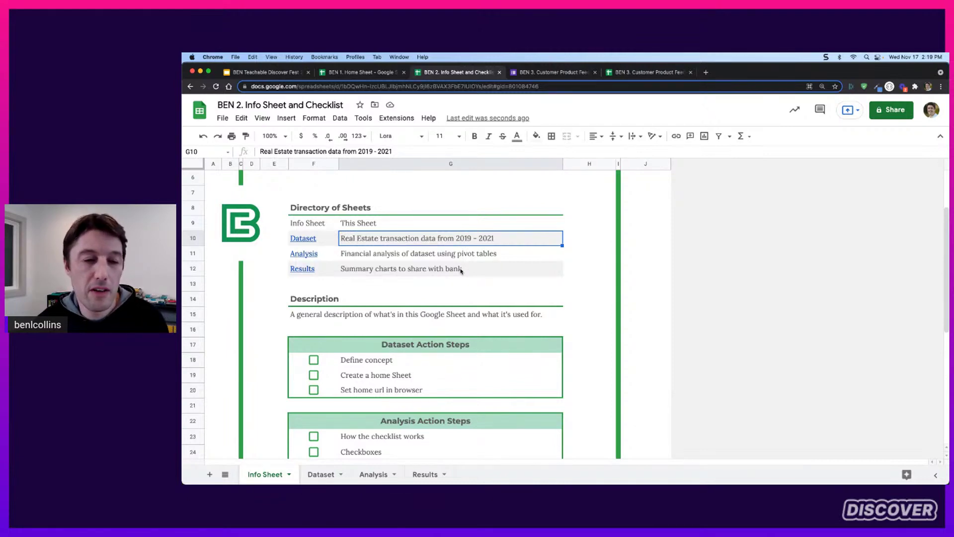
{"action": "left_click", "coordinate": [392, 257]}
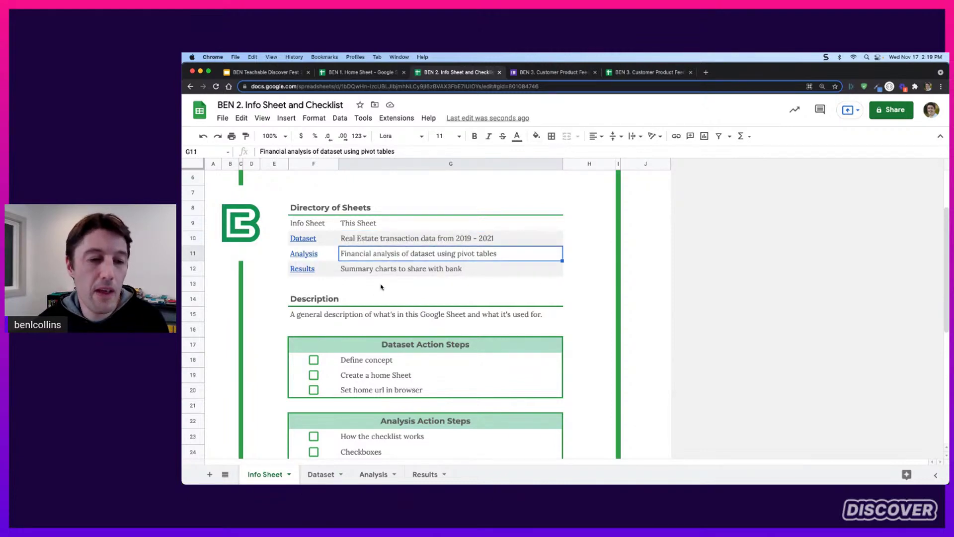
{"action": "left_click", "coordinate": [403, 272]}
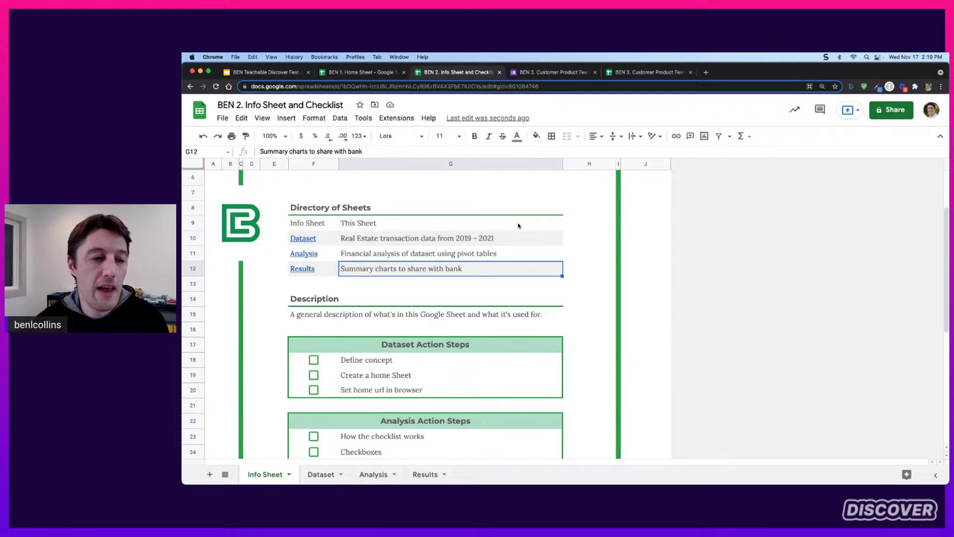
Follow the Dataset and Analysis links, returning to the Info Sheet after each
{"action": "left_click", "coordinate": [308, 244]}
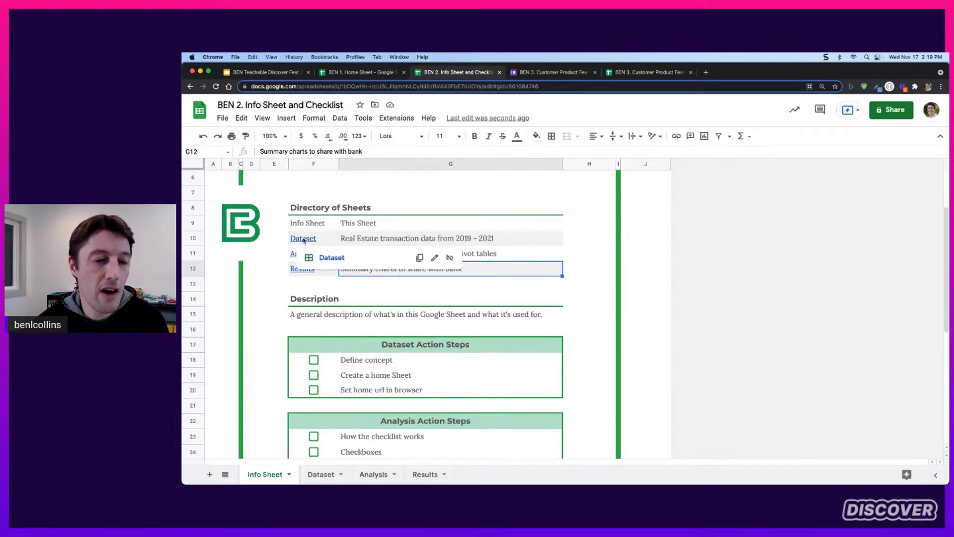
{"action": "left_click", "coordinate": [331, 257]}
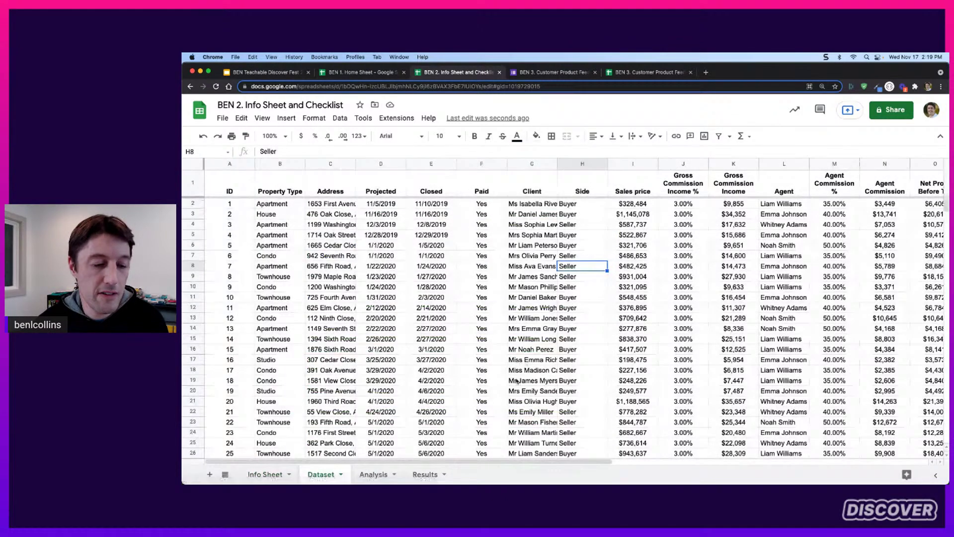
{"action": "left_click", "coordinate": [265, 474]}
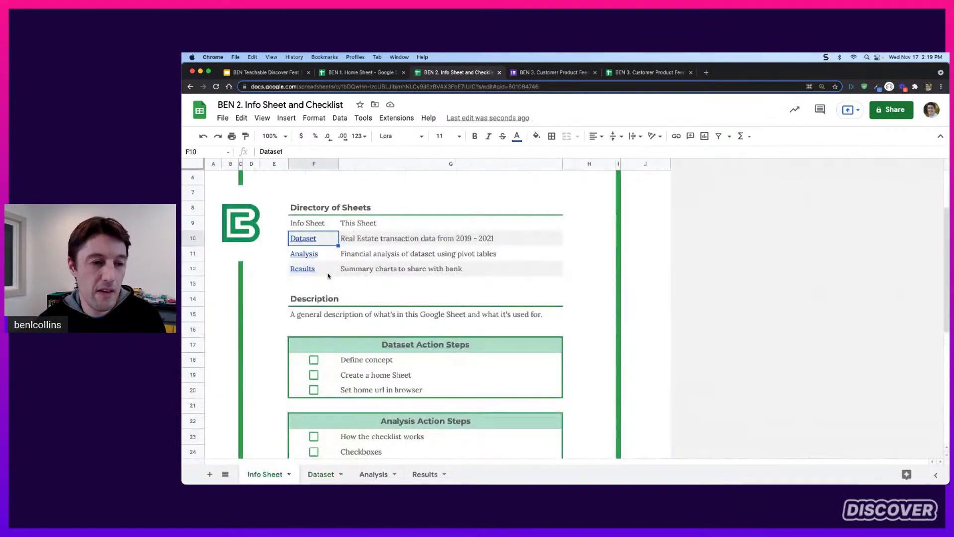
{"action": "left_click", "coordinate": [314, 257]}
{"action": "left_click", "coordinate": [334, 274]}
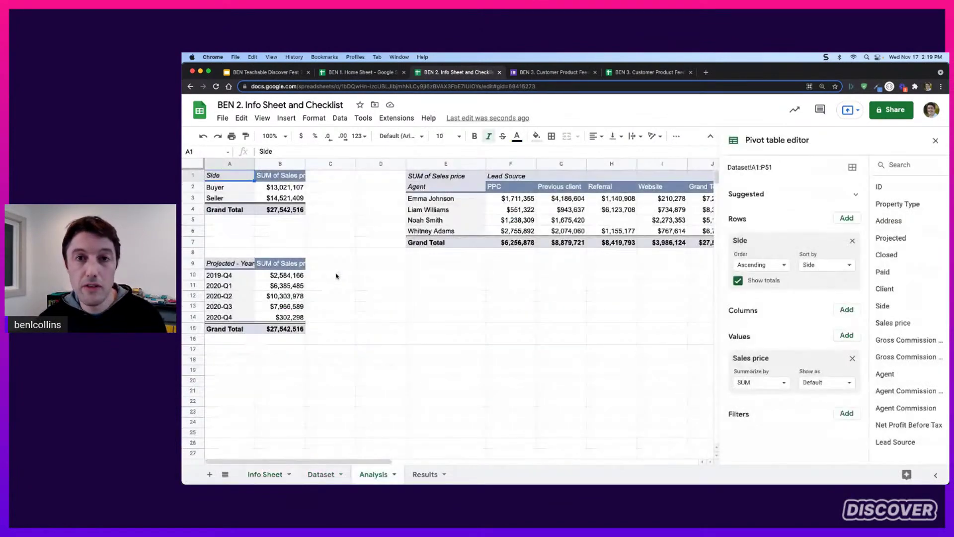
{"action": "left_click", "coordinate": [259, 474]}
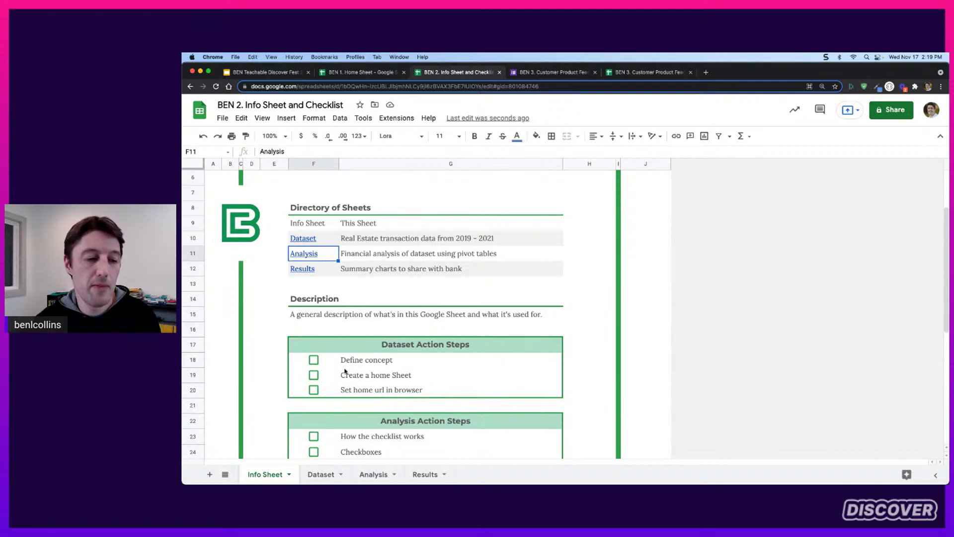
{"action": "left_click", "coordinate": [226, 474]}
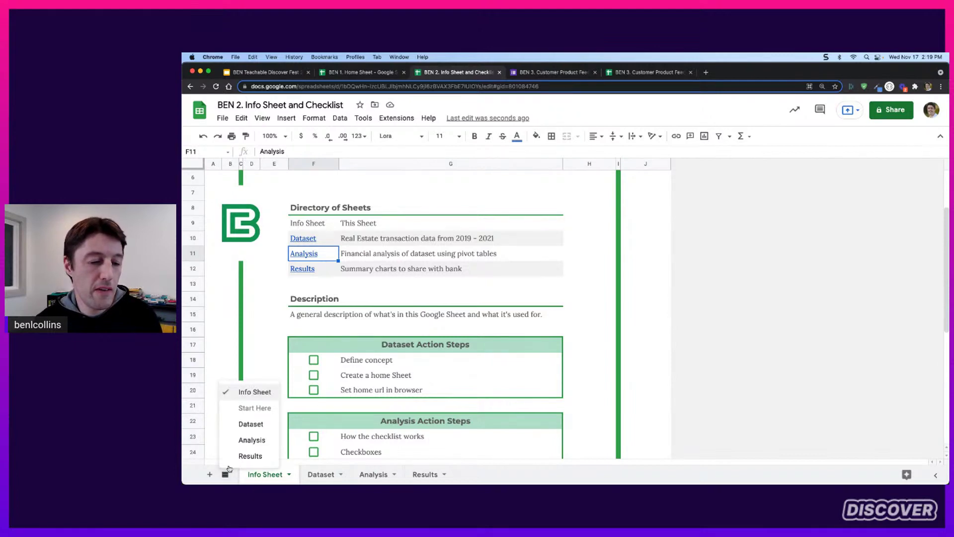
{"action": "left_click", "coordinate": [225, 474]}
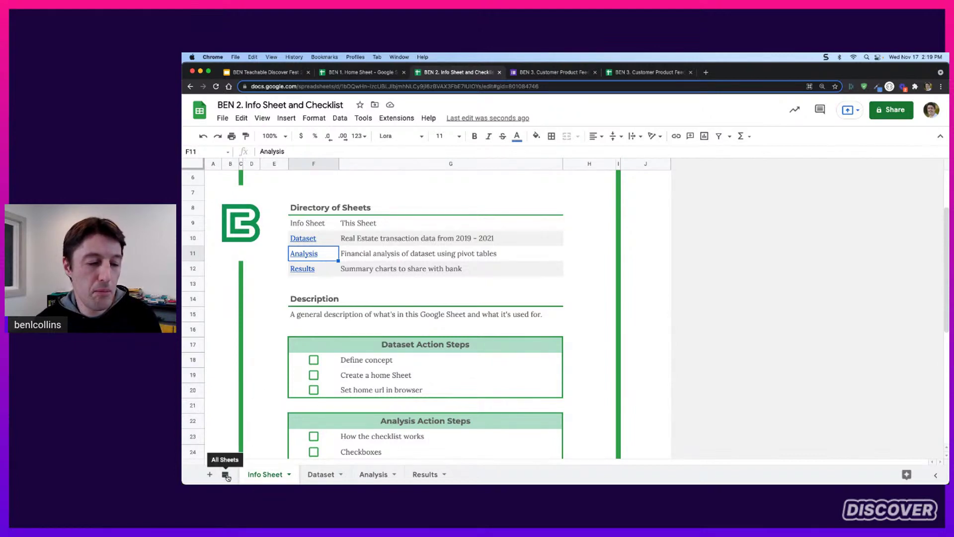
{"action": "left_click", "coordinate": [225, 474]}
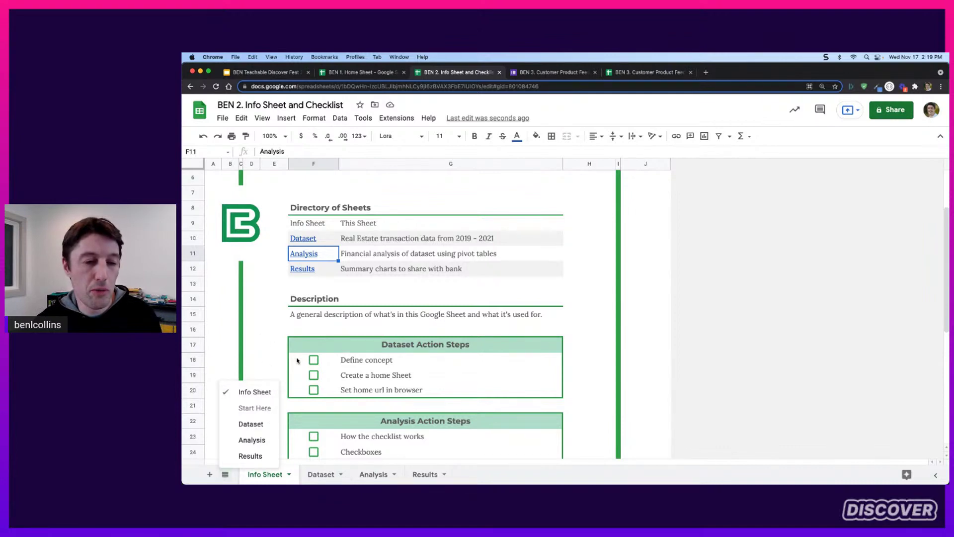
{"action": "left_click", "coordinate": [369, 259]}
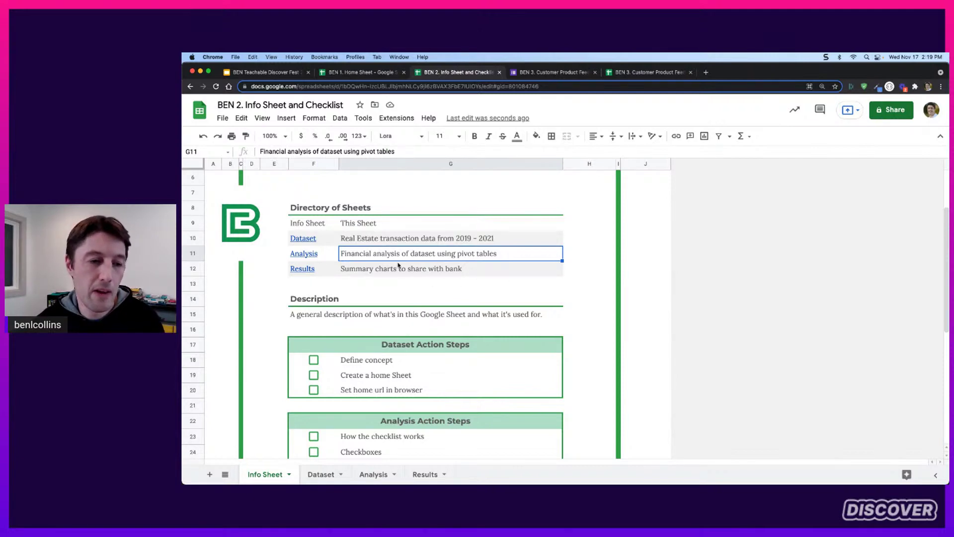
{"action": "scroll", "coordinate": [467, 273], "scroll_direction": "down", "scroll_amount": 3}
{"action": "left_click_drag", "start_coordinate": [328, 253], "coordinate": [331, 270]}
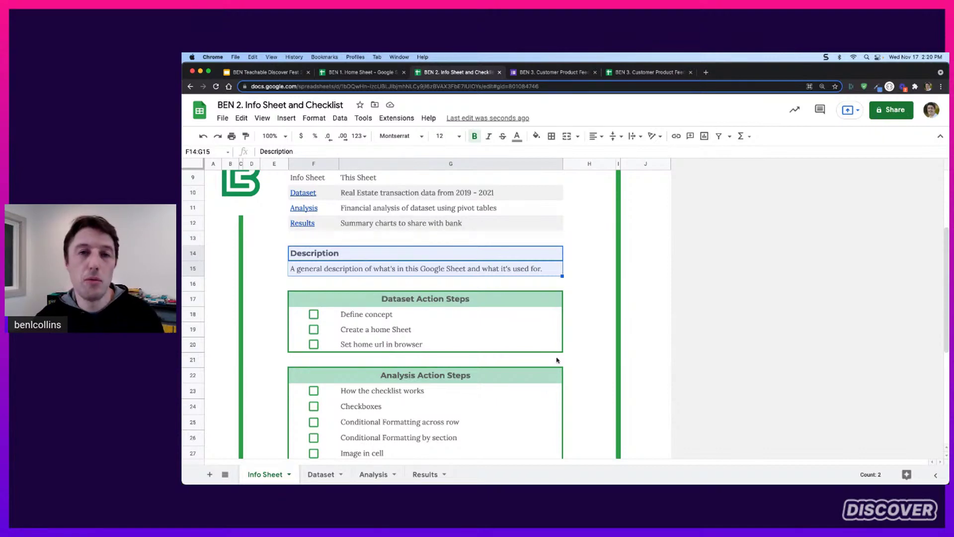
{"action": "left_click", "coordinate": [367, 269]}
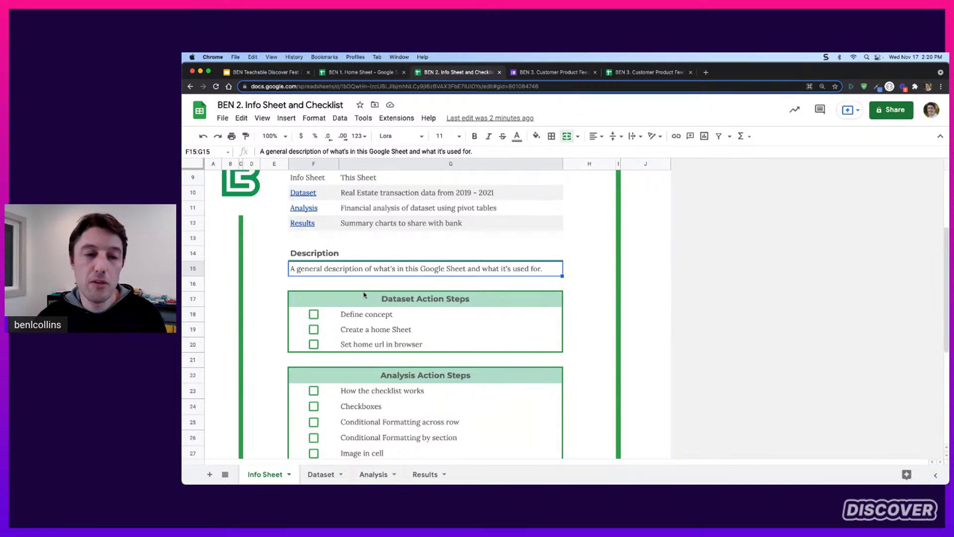
{"action": "scroll", "coordinate": [378, 288], "scroll_direction": "up", "scroll_amount": 3}
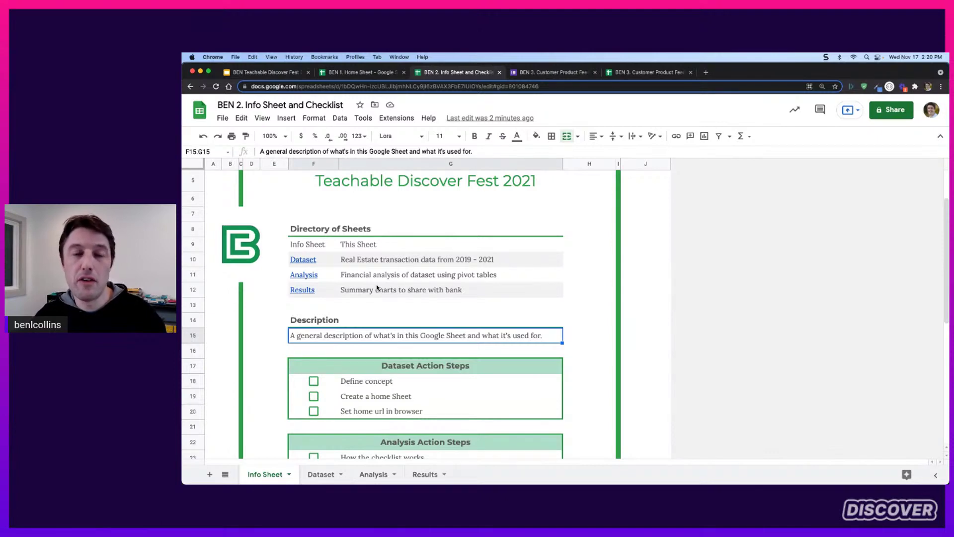
{"action": "scroll", "coordinate": [377, 287], "scroll_direction": "up", "scroll_amount": 3}
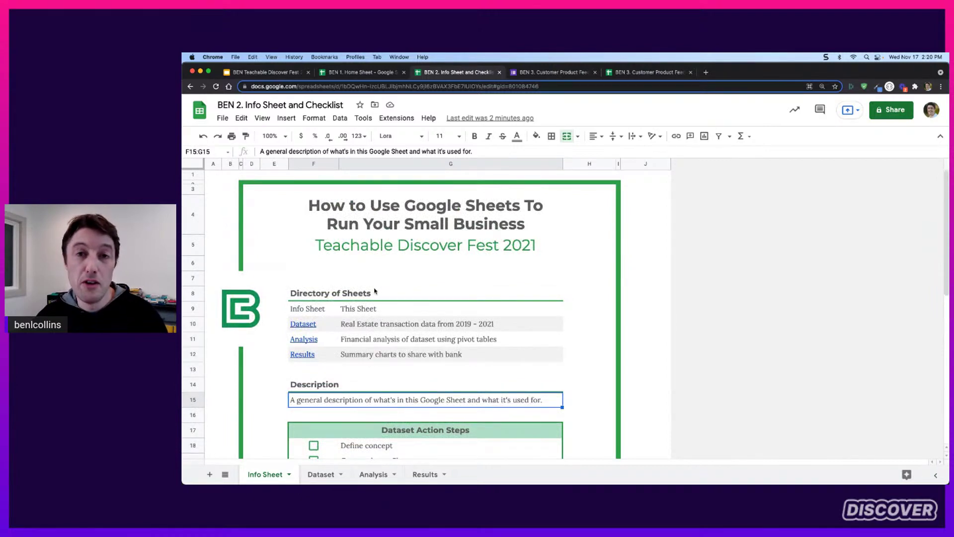
{"action": "scroll", "coordinate": [376, 291], "scroll_direction": "down", "scroll_amount": 5}
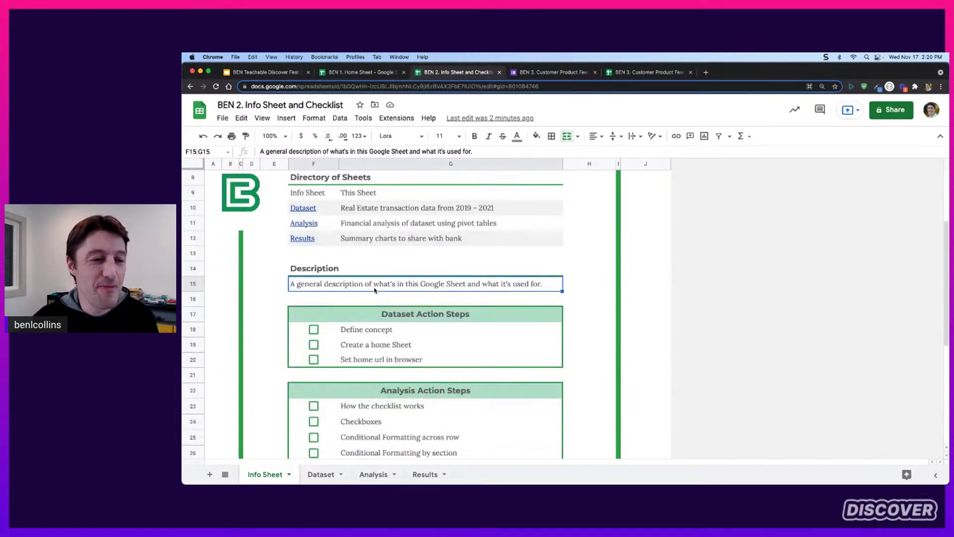
{"action": "scroll", "coordinate": [439, 297], "scroll_direction": "down", "scroll_amount": 2}
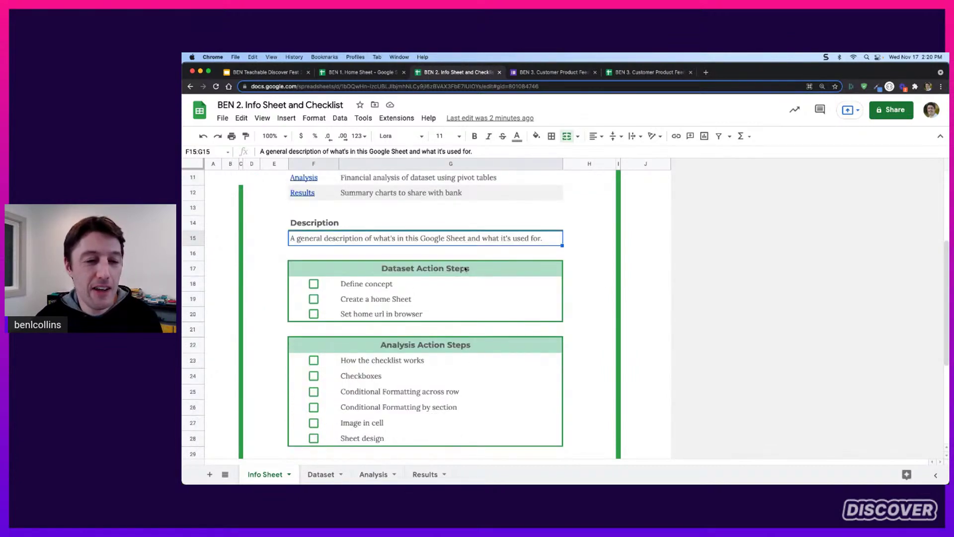
{"action": "left_click_drag", "start_coordinate": [465, 269], "coordinate": [470, 332]}
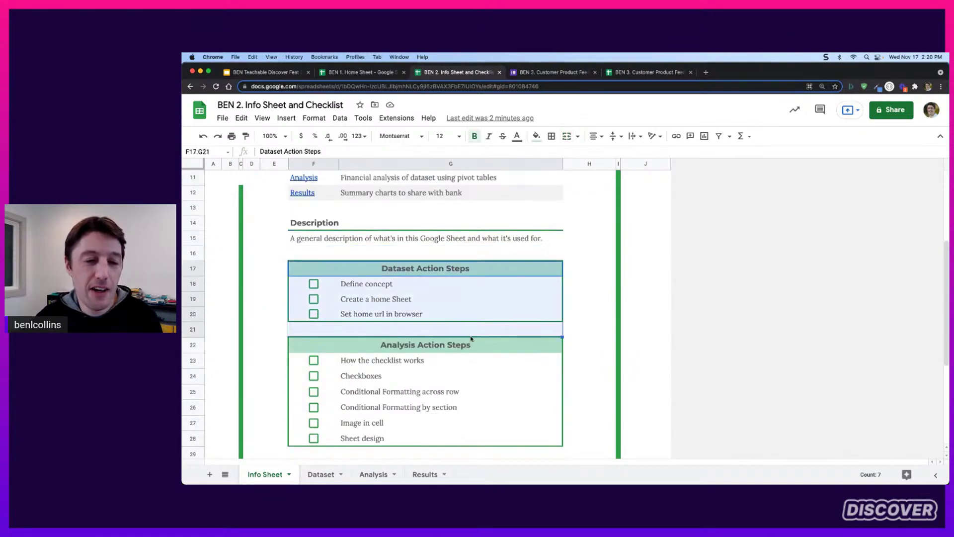
Tick Define concept, Create a home Sheet, three Analysis items and Image in cell to test strike-through
{"action": "left_click", "coordinate": [466, 274]}
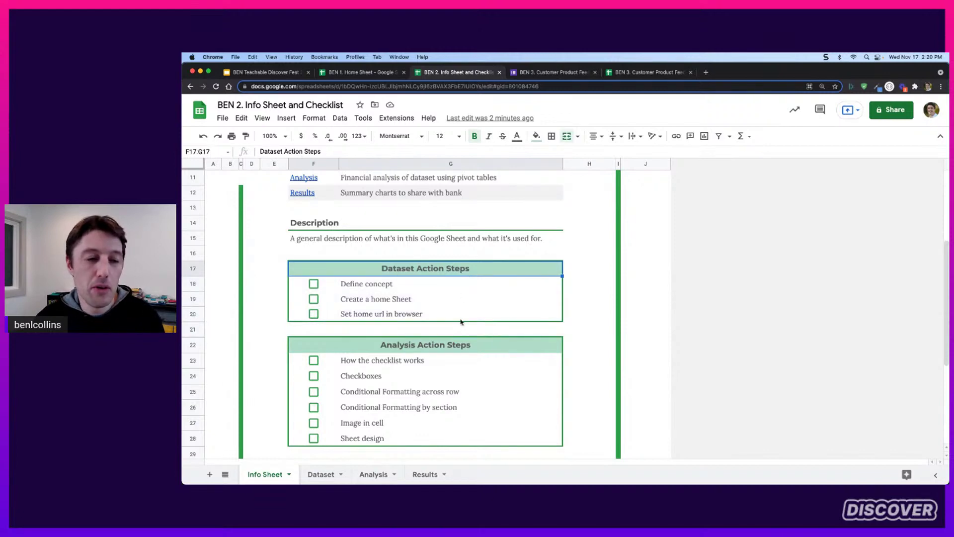
{"action": "left_click", "coordinate": [314, 284]}
{"action": "left_click", "coordinate": [313, 298]}
{"action": "scroll", "coordinate": [362, 327], "scroll_direction": "down", "scroll_amount": 3}
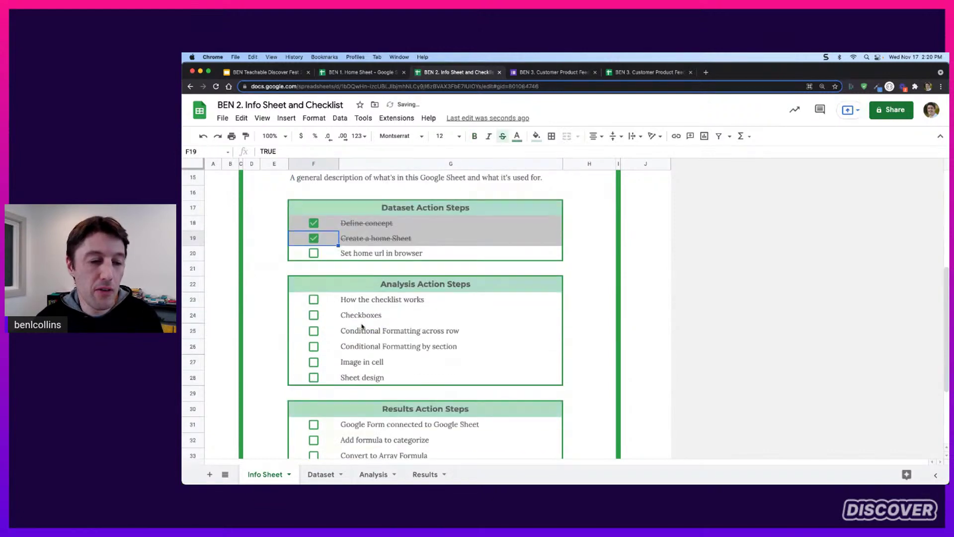
{"action": "left_click", "coordinate": [314, 300]}
{"action": "left_click", "coordinate": [313, 315]}
{"action": "left_click", "coordinate": [314, 330]}
{"action": "left_click", "coordinate": [314, 362]}
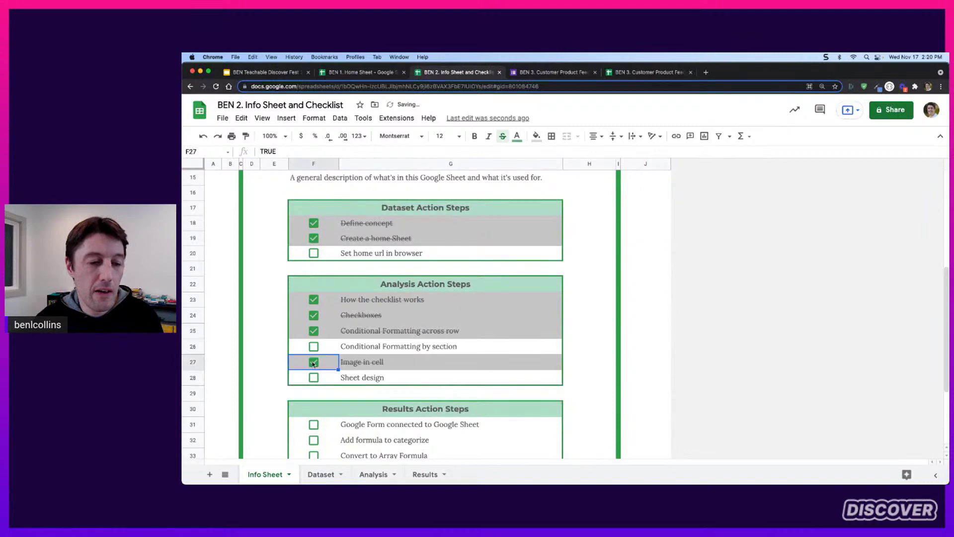
Tick Google Form connected, Convert to Array Formula, Analyze data and Set home url in browser
{"action": "scroll", "coordinate": [313, 364], "scroll_direction": "down", "scroll_amount": 5}
{"action": "left_click", "coordinate": [314, 318]}
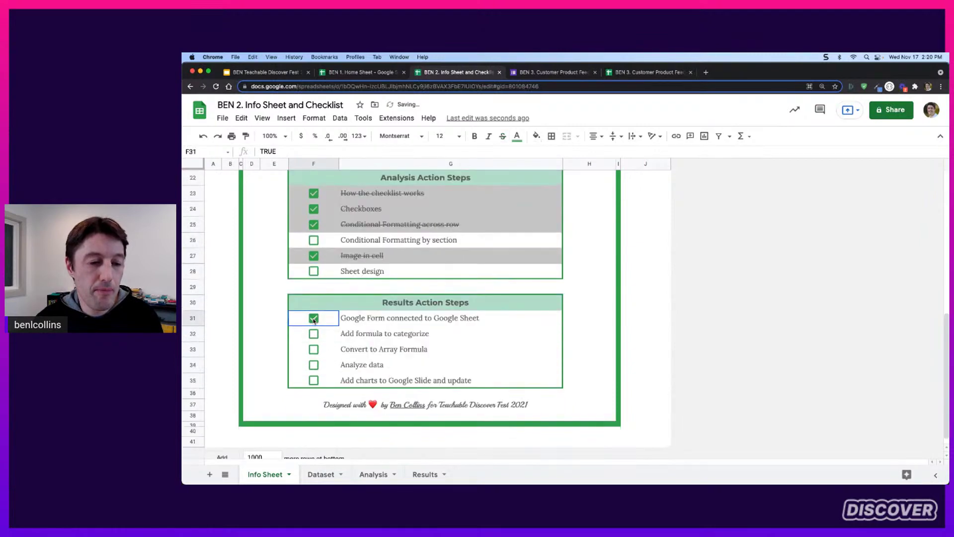
{"action": "left_click", "coordinate": [313, 349]}
{"action": "left_click", "coordinate": [313, 365]}
{"action": "scroll", "coordinate": [463, 321], "scroll_direction": "up", "scroll_amount": 6}
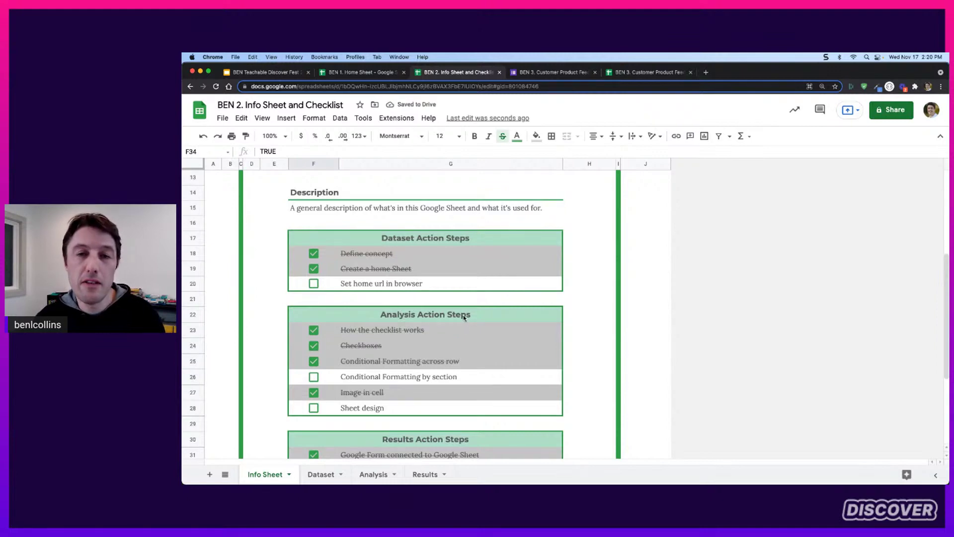
{"action": "scroll", "coordinate": [407, 284], "scroll_direction": "down", "scroll_amount": 1}
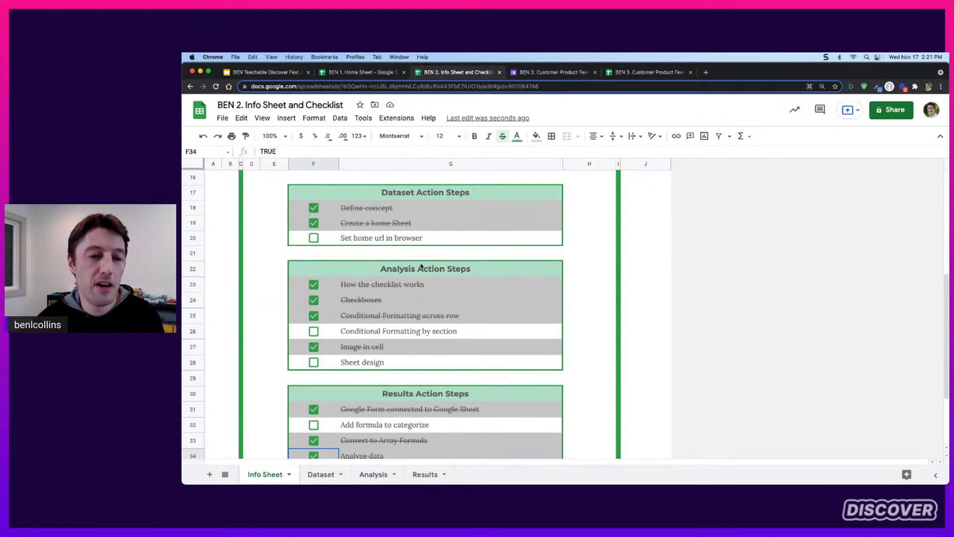
{"action": "scroll", "coordinate": [421, 267], "scroll_direction": "up", "scroll_amount": 1}
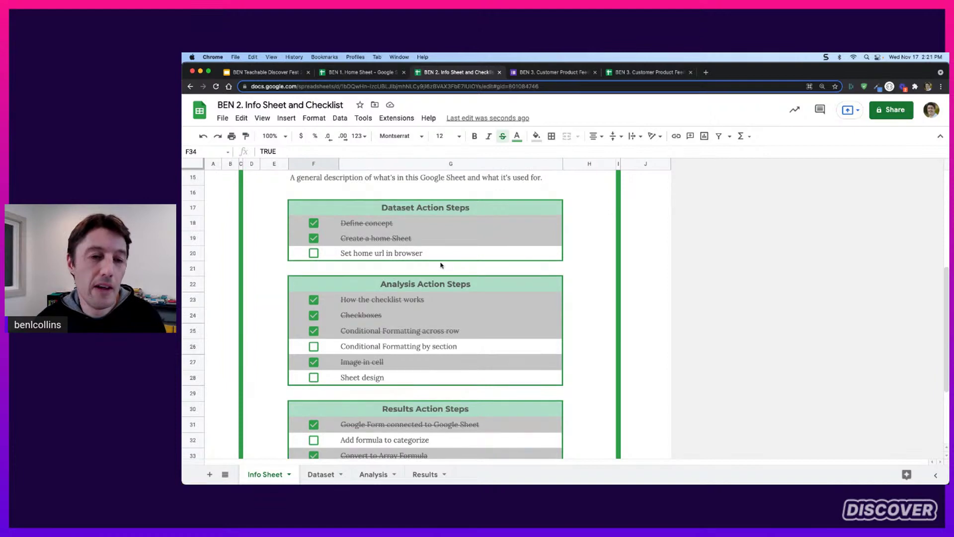
{"action": "scroll", "coordinate": [443, 265], "scroll_direction": "up", "scroll_amount": 2}
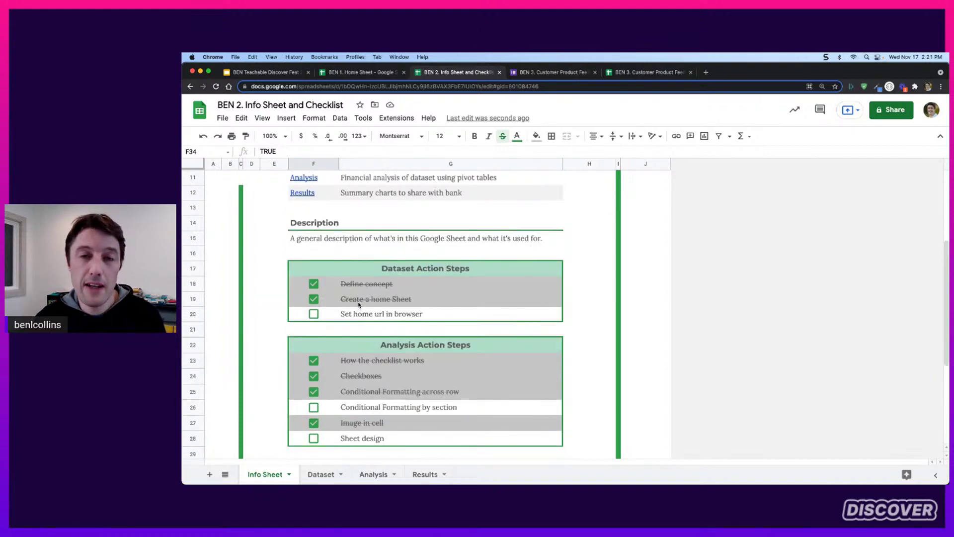
{"action": "left_click", "coordinate": [314, 313]}
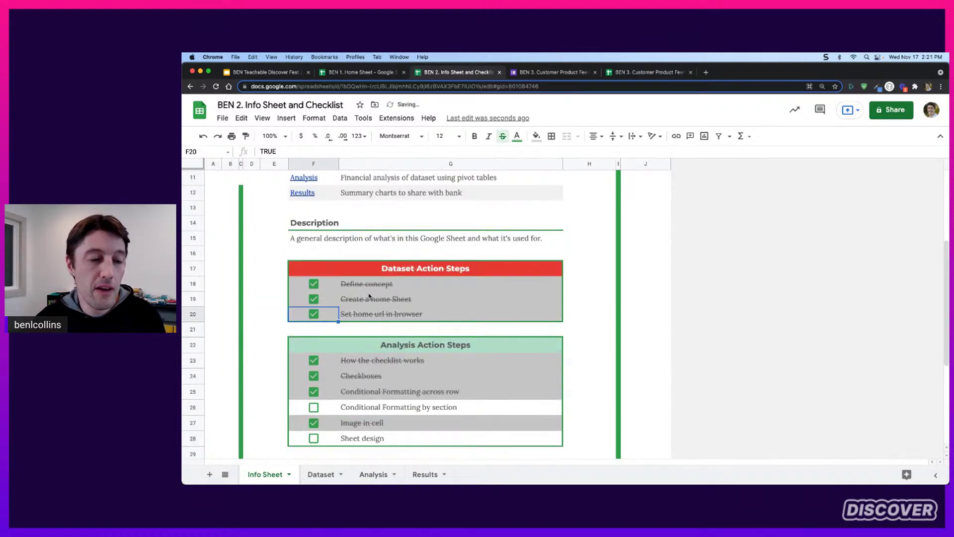
Select the checklist checkboxes and toggle them with Space until every item is unticked
{"action": "left_click_drag", "start_coordinate": [330, 284], "coordinate": [345, 436]}
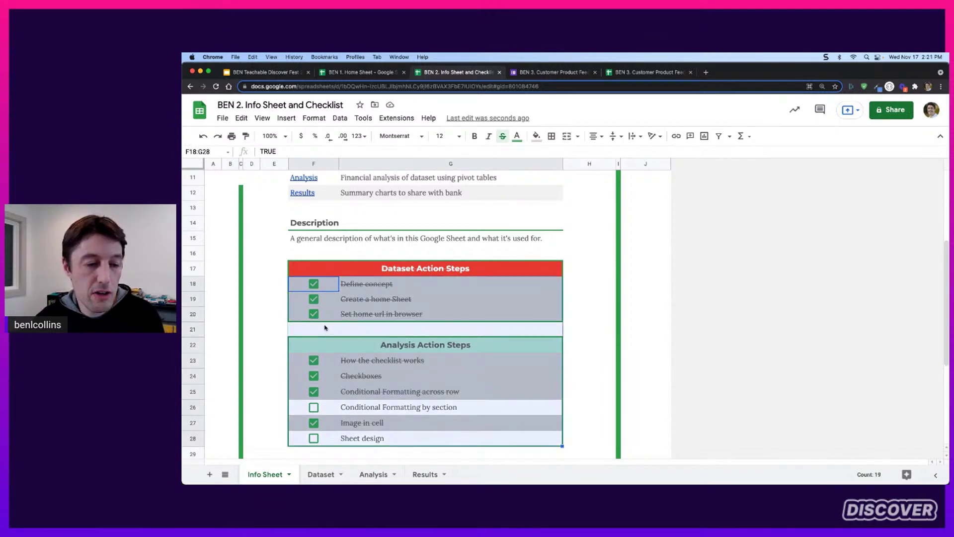
{"action": "key", "text": "space"}
{"action": "key", "text": "space"}
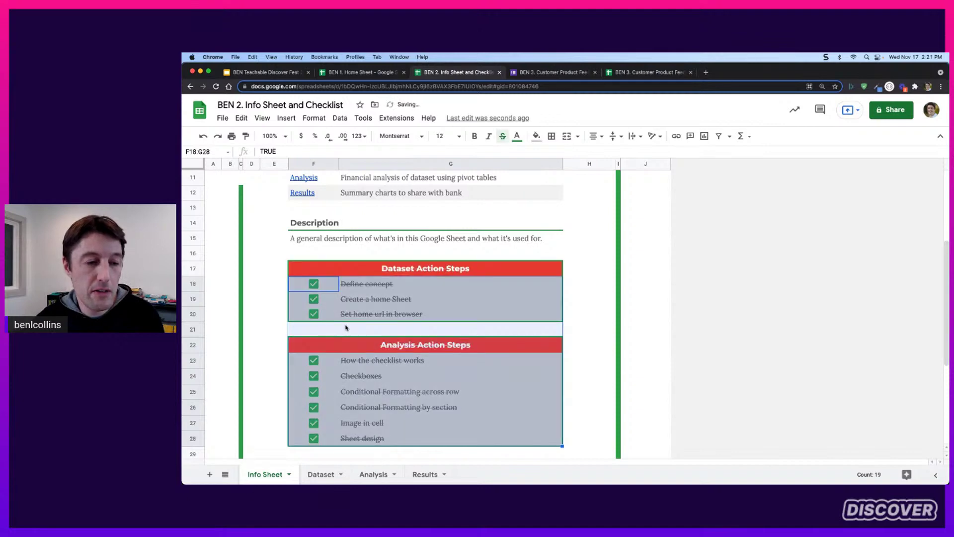
{"action": "key", "text": "space"}
{"action": "key", "text": "space"}
{"action": "key", "text": "space"}
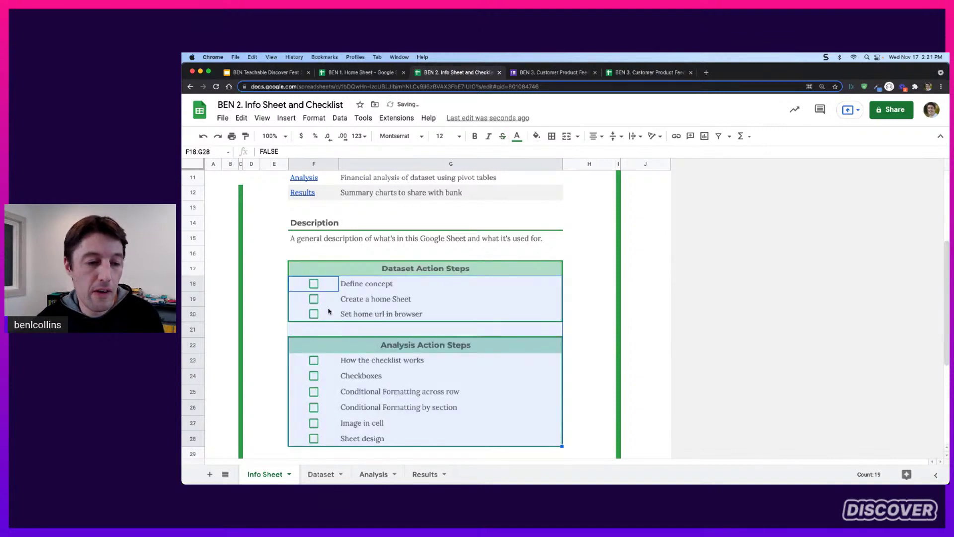
{"action": "left_click", "coordinate": [327, 287]}
{"action": "left_click_drag", "start_coordinate": [326, 287], "coordinate": [326, 313]}
{"action": "key", "text": "space"}
{"action": "key", "text": "space"}
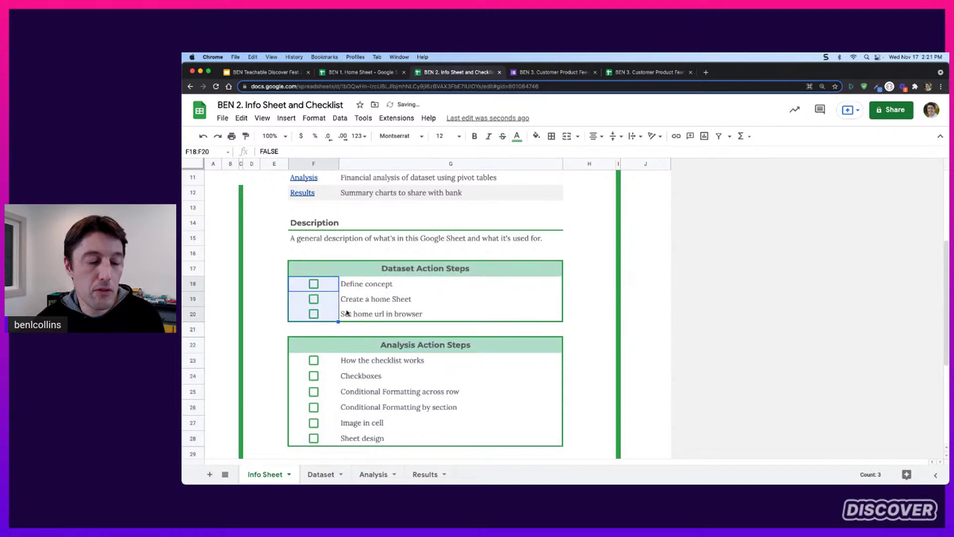
{"action": "key", "text": "space"}
{"action": "key", "text": "space"}
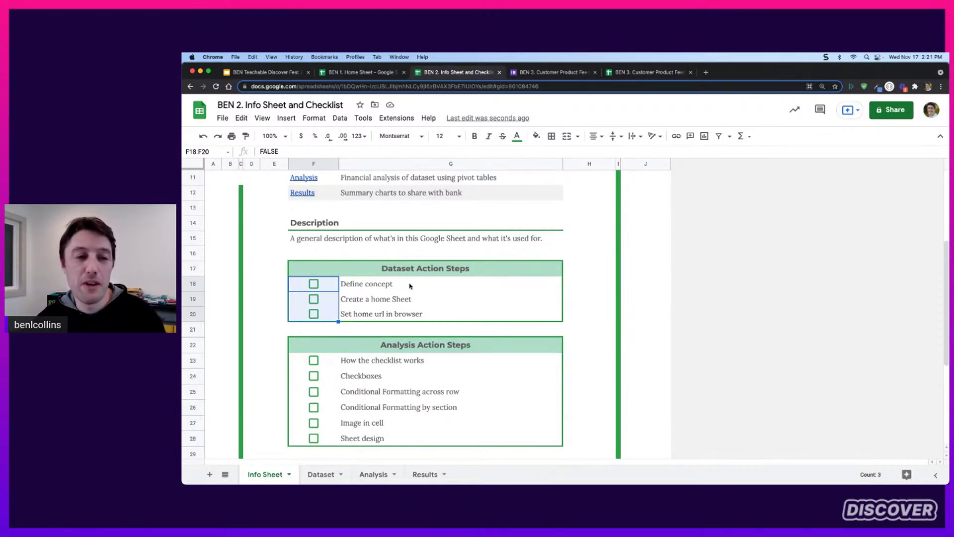
{"action": "scroll", "coordinate": [542, 232], "scroll_direction": "down", "scroll_amount": 1}
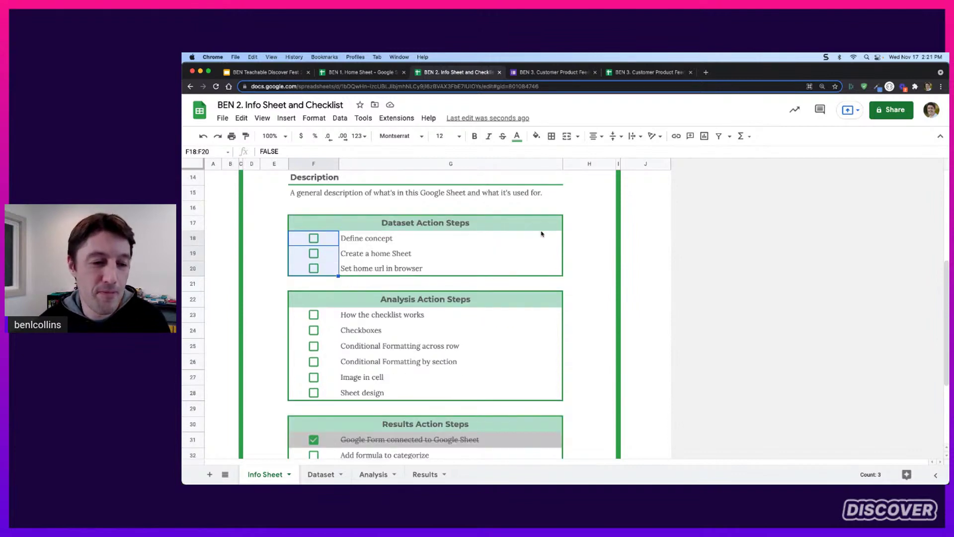
{"action": "scroll", "coordinate": [540, 235], "scroll_direction": "up", "scroll_amount": 5}
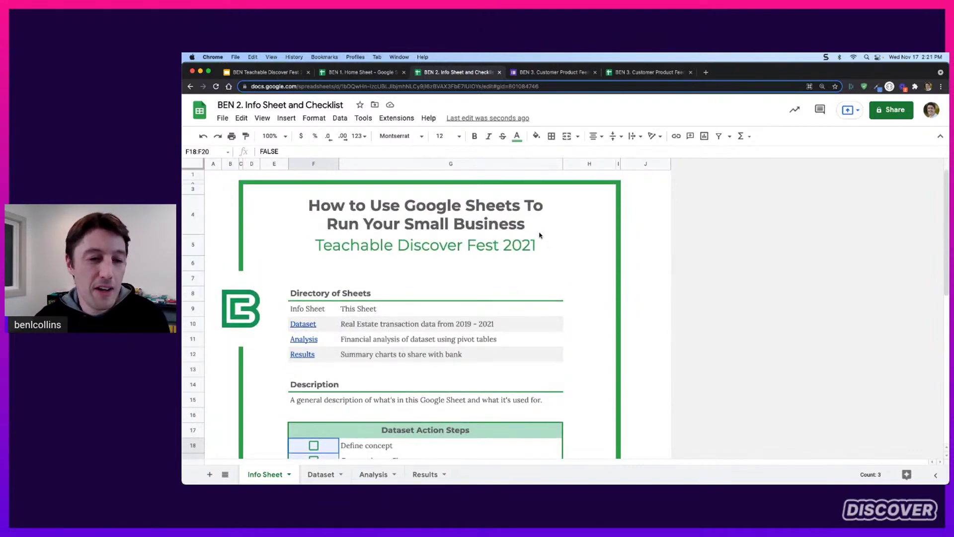
{"action": "scroll", "coordinate": [488, 249], "scroll_direction": "down", "scroll_amount": 1}
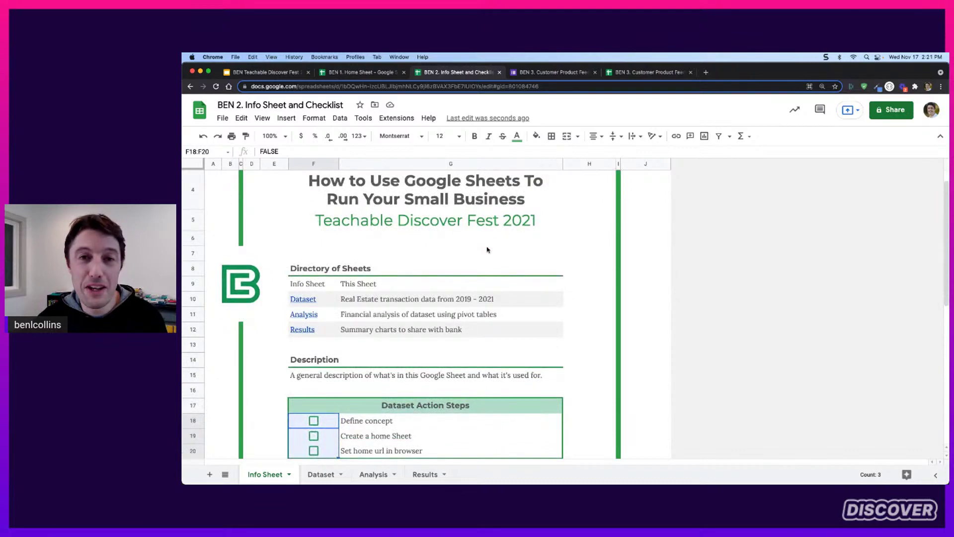
{"action": "scroll", "coordinate": [487, 250], "scroll_direction": "down", "scroll_amount": 2}
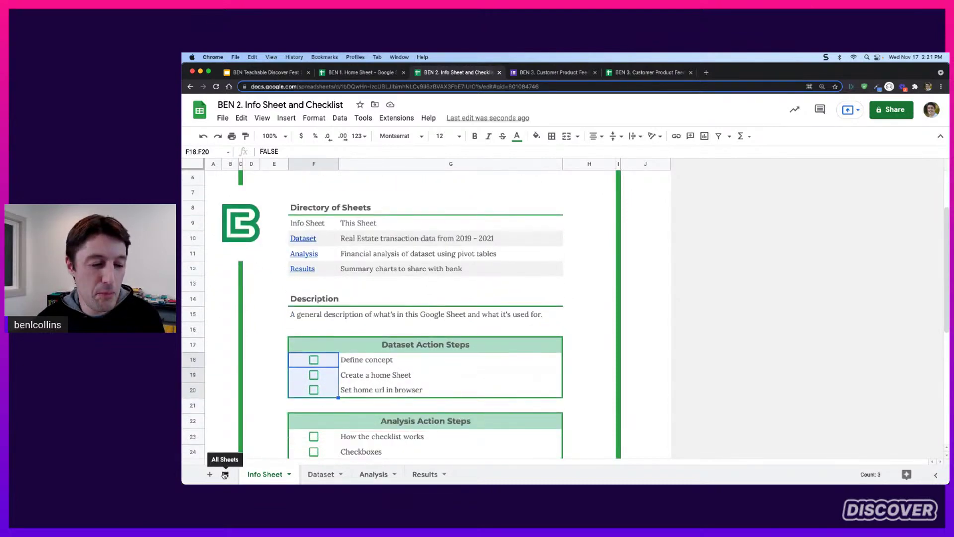
{"action": "left_click", "coordinate": [225, 475]}
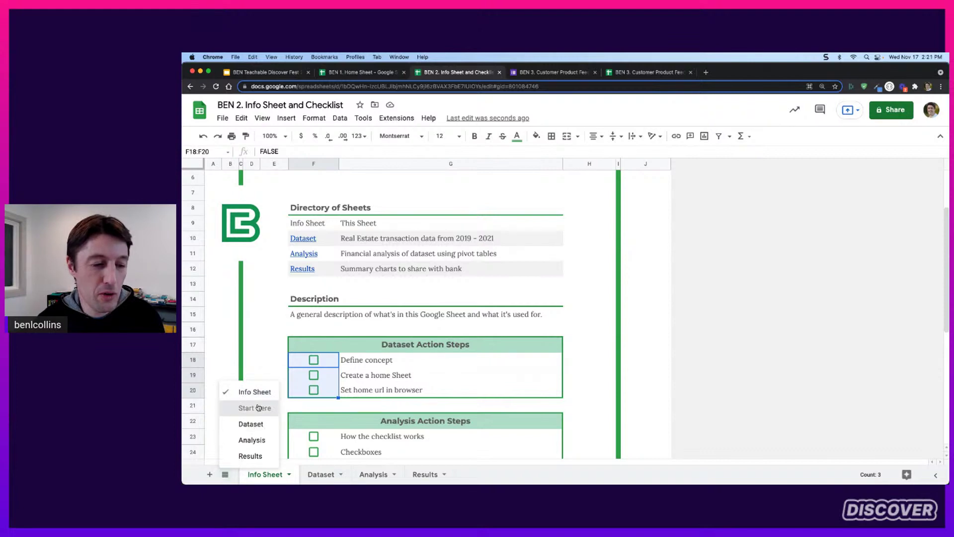
Switch to the plain Start Here sheet, briefly comparing it with the formatted Info Sheet
{"action": "left_click", "coordinate": [255, 408]}
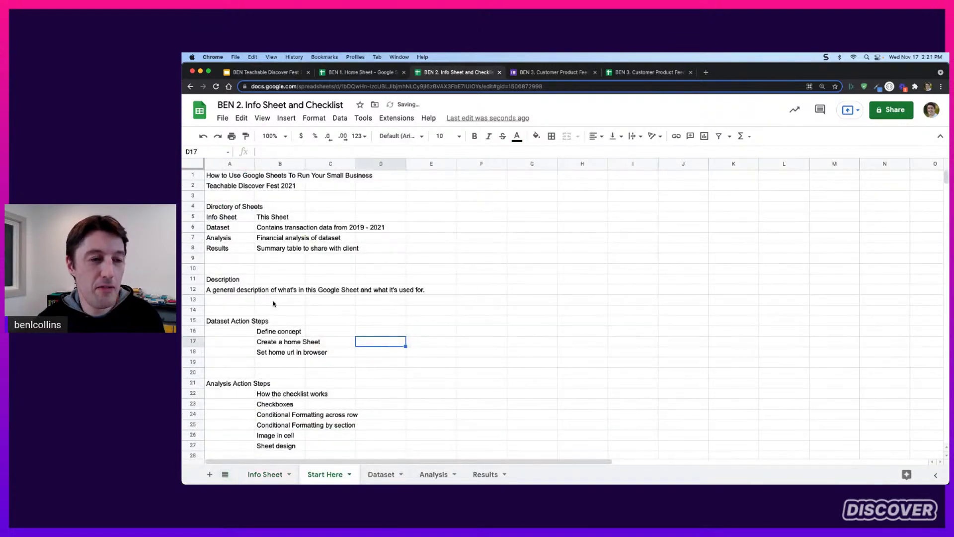
{"action": "left_click", "coordinate": [272, 475]}
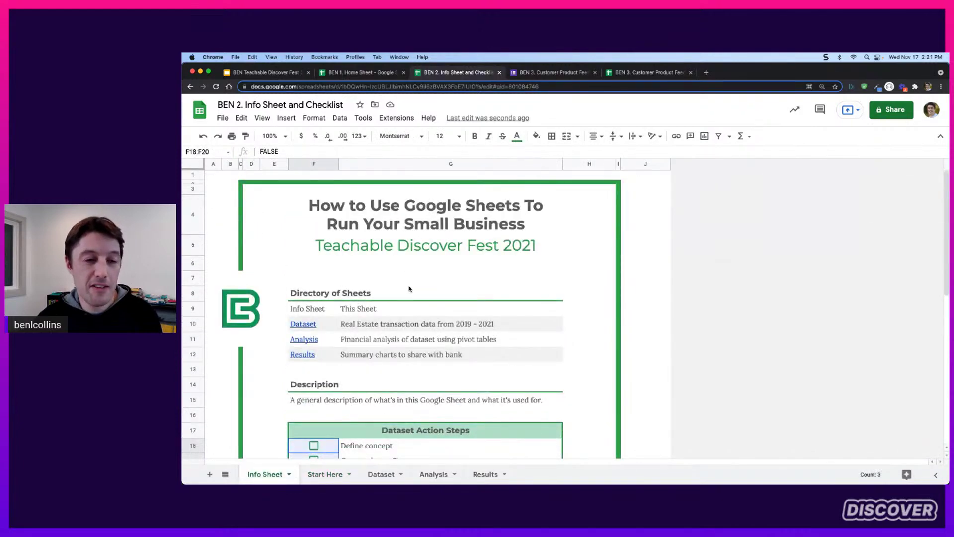
{"action": "left_click", "coordinate": [318, 477]}
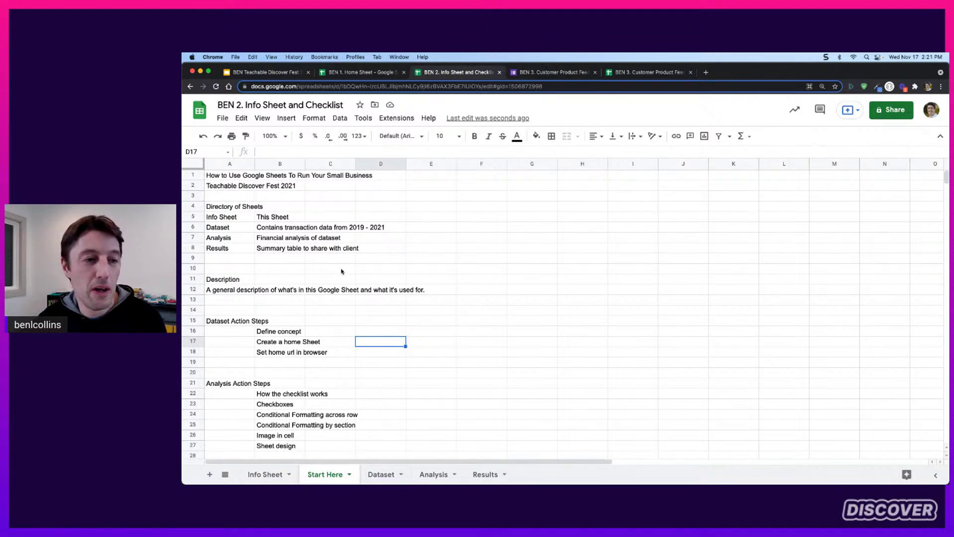
{"action": "scroll", "coordinate": [348, 259], "scroll_direction": "down", "scroll_amount": 5}
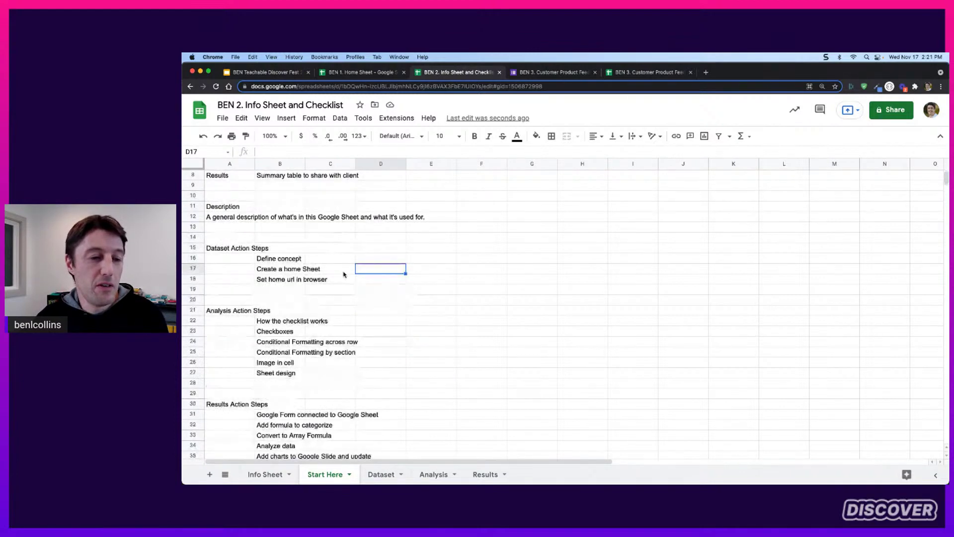
{"action": "scroll", "coordinate": [344, 274], "scroll_direction": "up", "scroll_amount": 5}
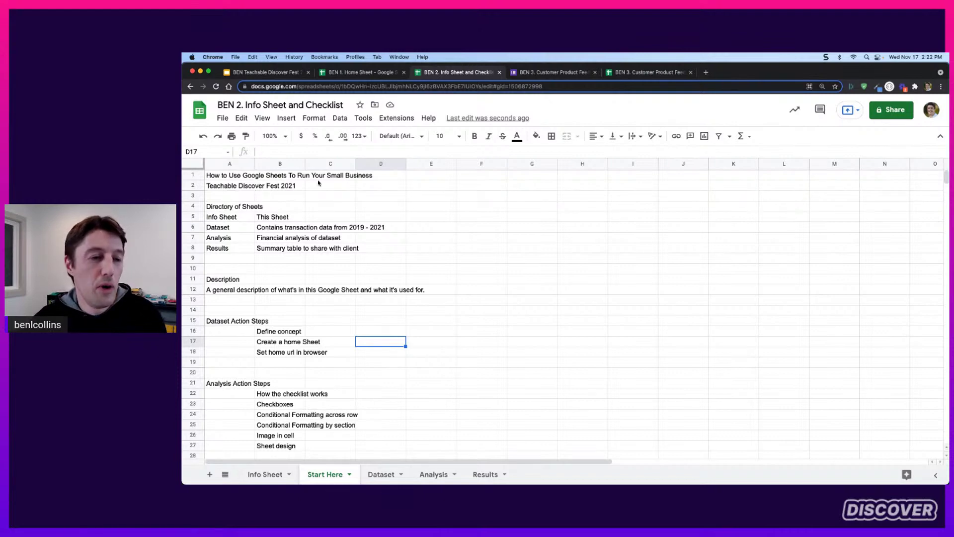
Set the A1 title to 24 pt, the A2 subtitle to 14 pt and the A4 heading to 12 pt
{"action": "left_click", "coordinate": [247, 177]}
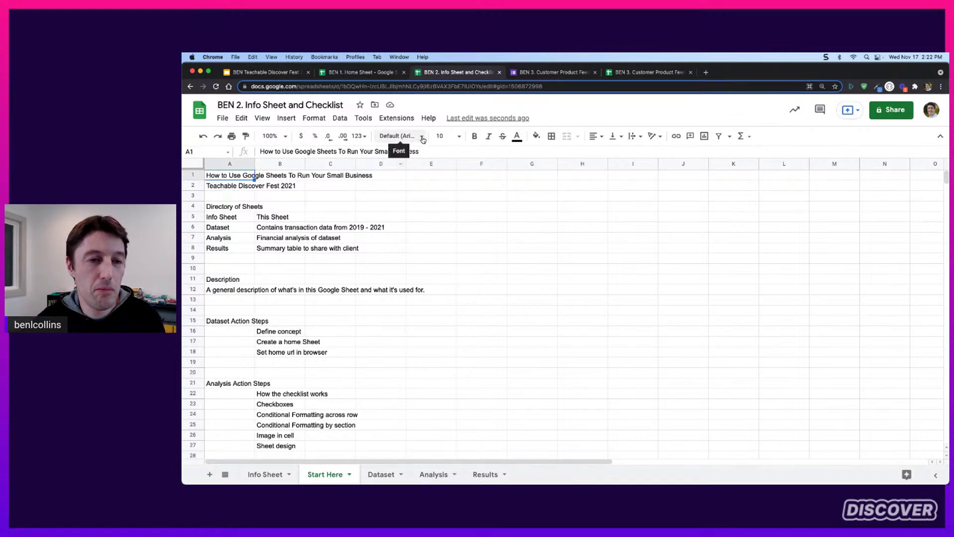
{"action": "left_click", "coordinate": [460, 136]}
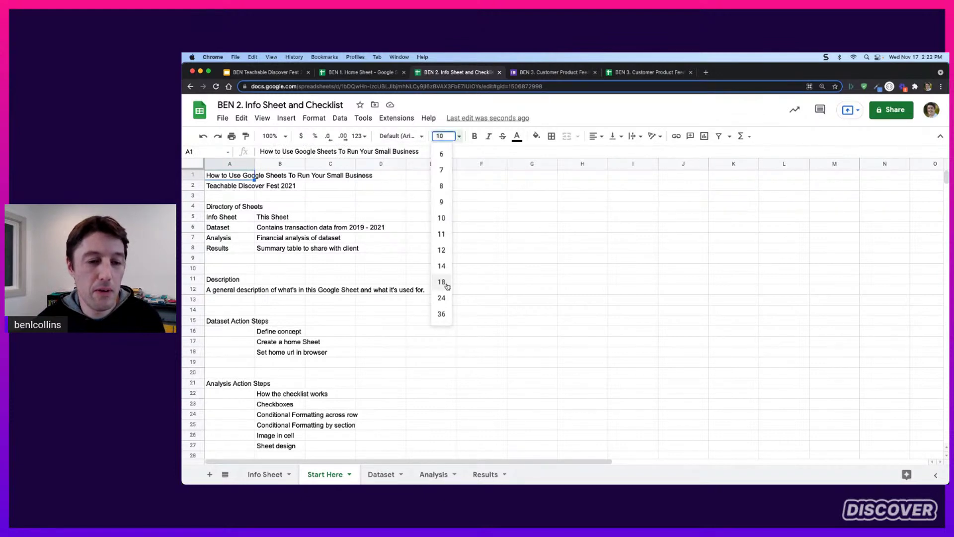
{"action": "left_click", "coordinate": [442, 297]}
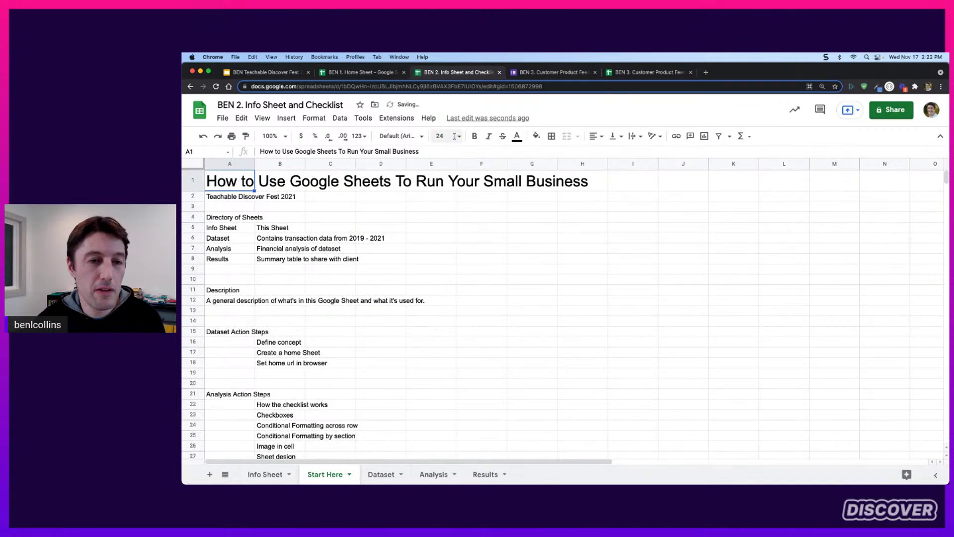
{"action": "left_click", "coordinate": [245, 198]}
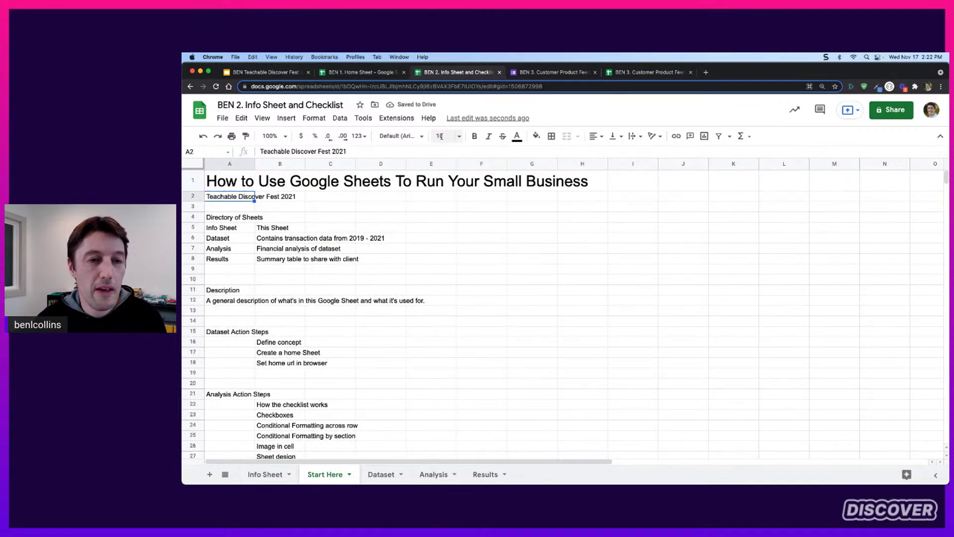
{"action": "left_click", "coordinate": [458, 136]}
{"action": "left_click", "coordinate": [442, 265]}
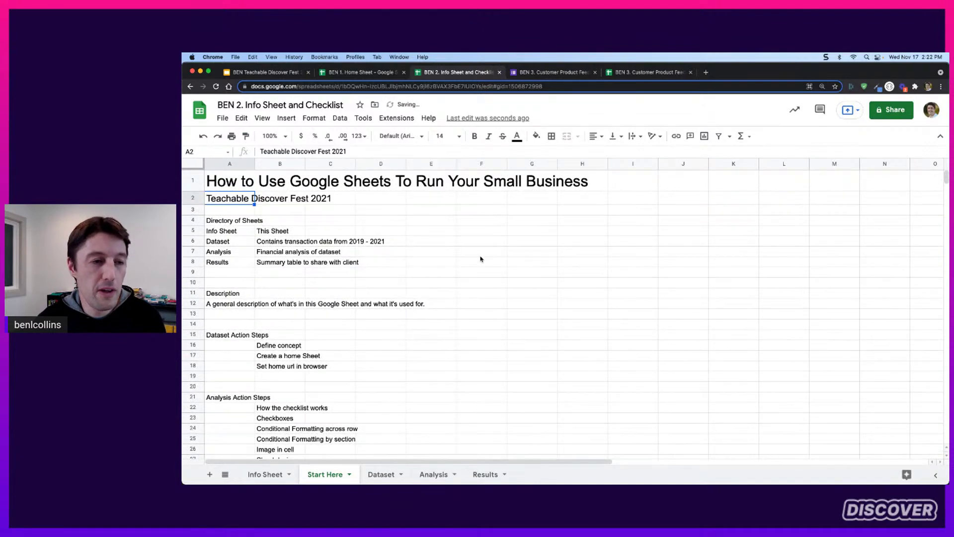
{"action": "left_click", "coordinate": [245, 222]}
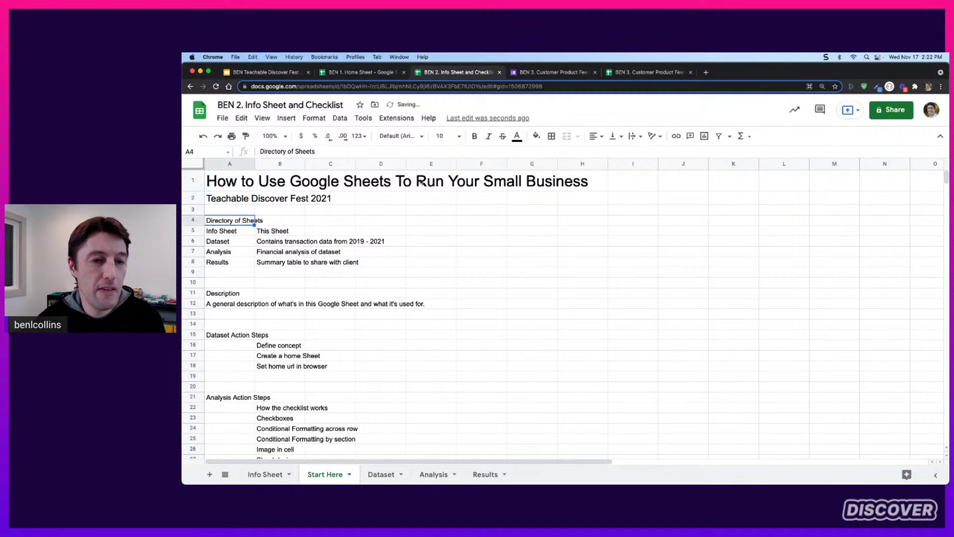
{"action": "left_click", "coordinate": [458, 136]}
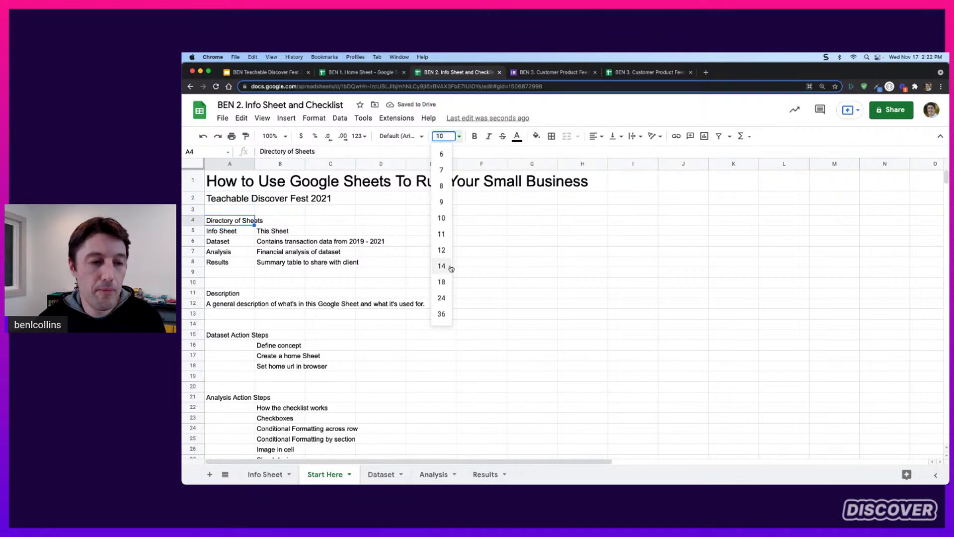
{"action": "left_click", "coordinate": [442, 250]}
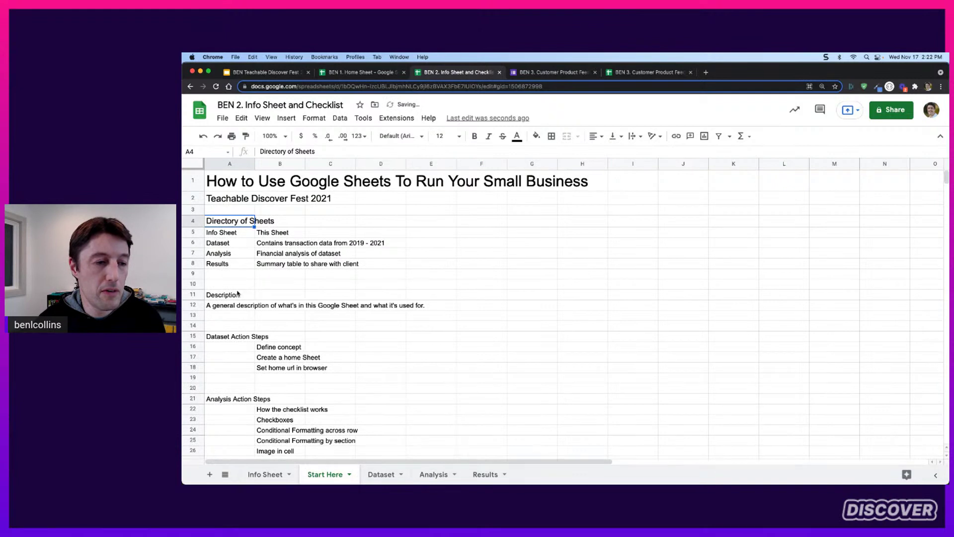
Make the Description, Dataset, Analysis and Results Action Steps headings 14 pt
{"action": "left_click", "coordinate": [237, 293]}
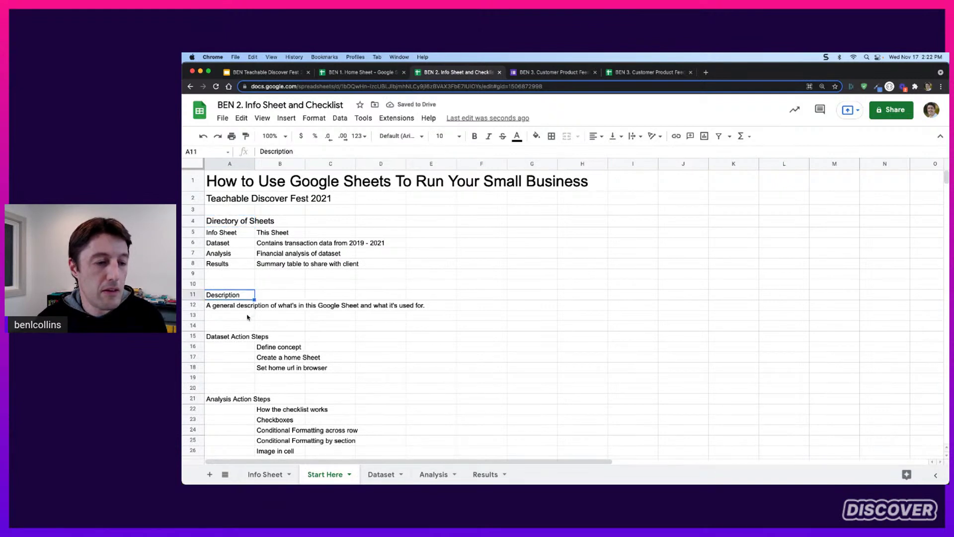
{"action": "left_click", "coordinate": [241, 337], "text": "super"}
{"action": "left_click", "coordinate": [244, 398], "text": "super"}
{"action": "scroll", "coordinate": [323, 308], "scroll_direction": "down", "scroll_amount": 3}
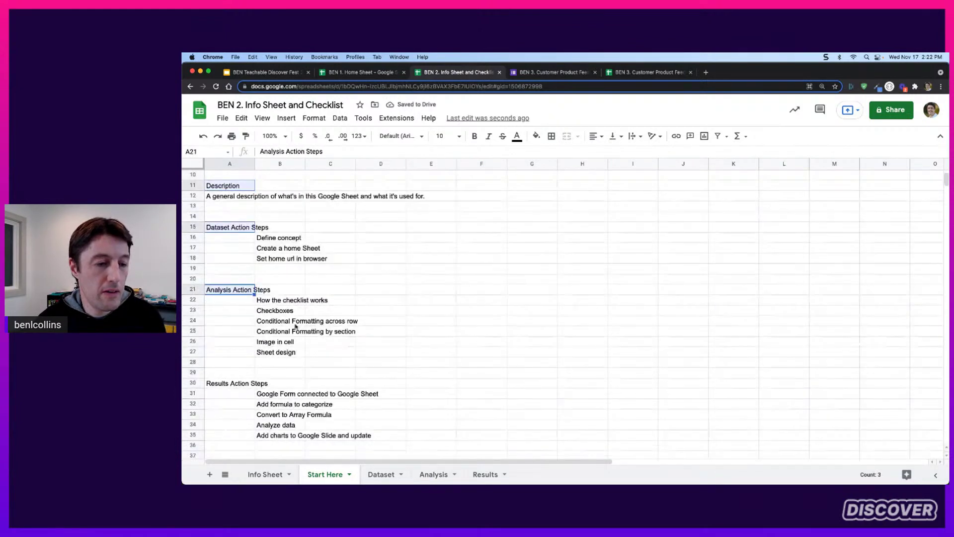
{"action": "left_click", "coordinate": [240, 385], "text": "super"}
{"action": "scroll", "coordinate": [246, 259], "scroll_direction": "up", "scroll_amount": 2}
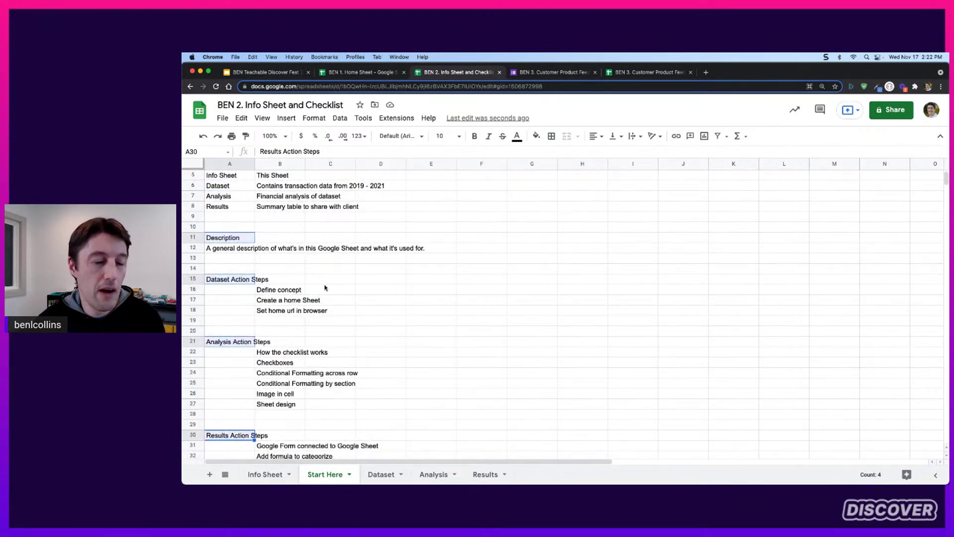
{"action": "left_click", "coordinate": [447, 136]}
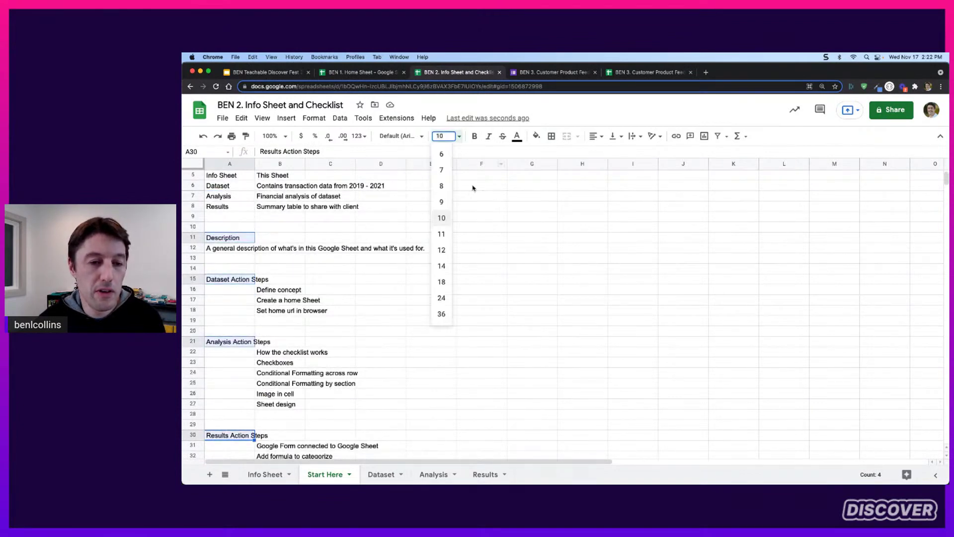
{"action": "left_click", "coordinate": [442, 269]}
Widen column B, reduce the A1 title to 18 pt, and select A4:B4
{"action": "scroll", "coordinate": [319, 257], "scroll_direction": "up", "scroll_amount": 2}
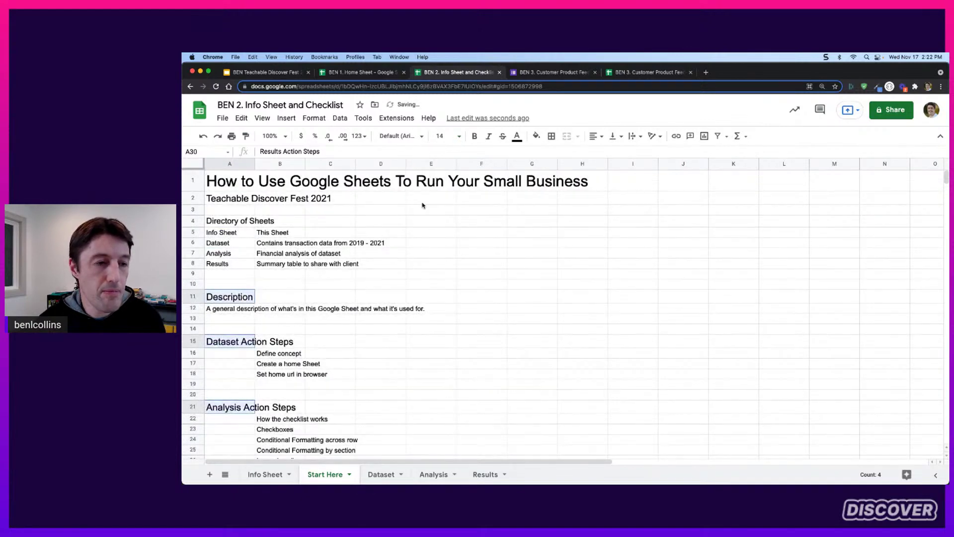
{"action": "left_click_drag", "start_coordinate": [306, 164], "coordinate": [468, 160]}
{"action": "left_click", "coordinate": [273, 179]}
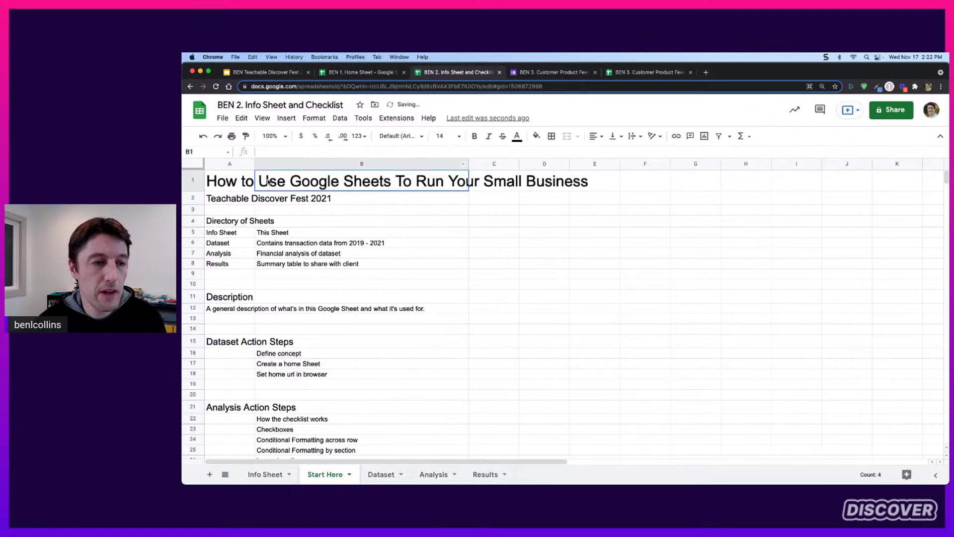
{"action": "left_click", "coordinate": [441, 136]}
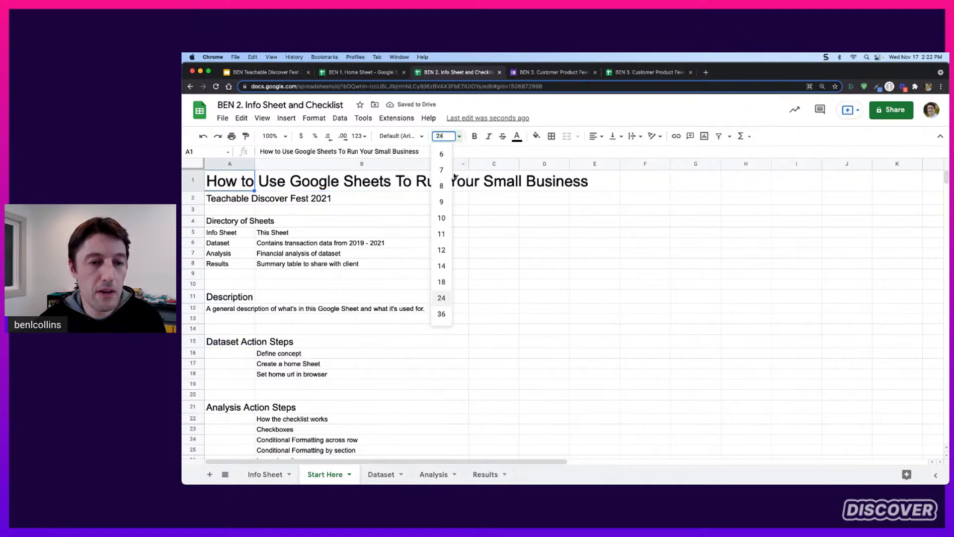
{"action": "left_click", "coordinate": [445, 280]}
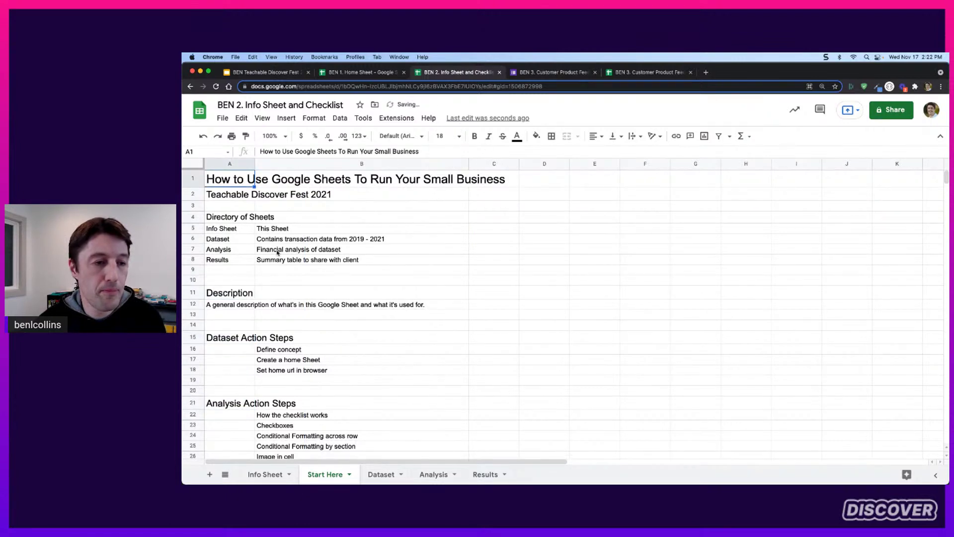
{"action": "left_click_drag", "start_coordinate": [240, 219], "coordinate": [305, 216]}
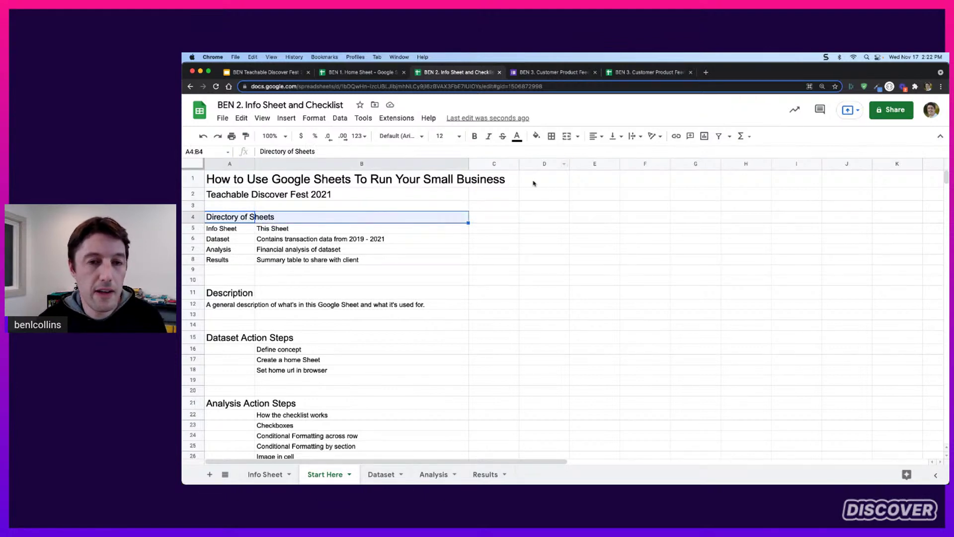
Merge A4:B4 and centre the Directory of Sheets heading
{"action": "left_click", "coordinate": [568, 138]}
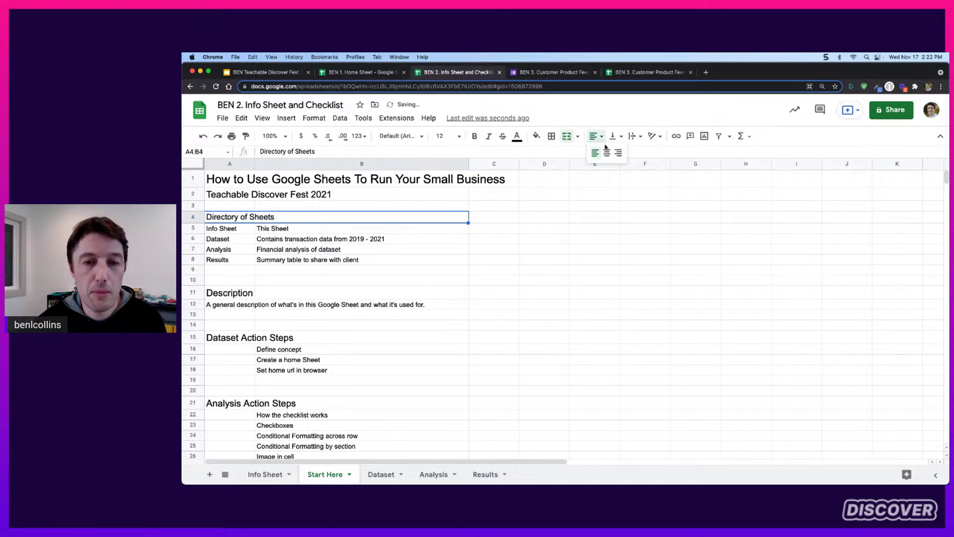
{"action": "left_click", "coordinate": [602, 139]}
{"action": "left_click", "coordinate": [609, 154]}
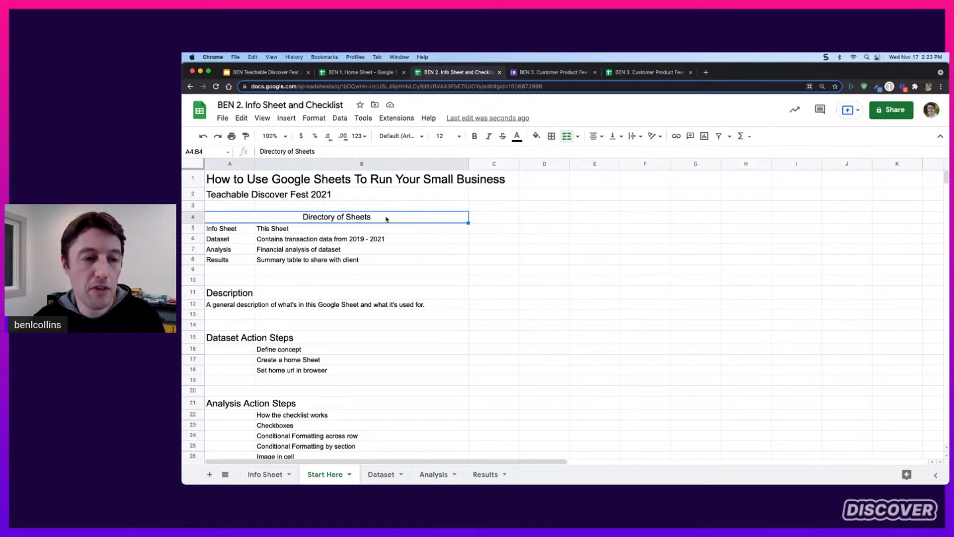
Give the heading a thick green bottom border and make it bold
{"action": "left_click", "coordinate": [555, 137]}
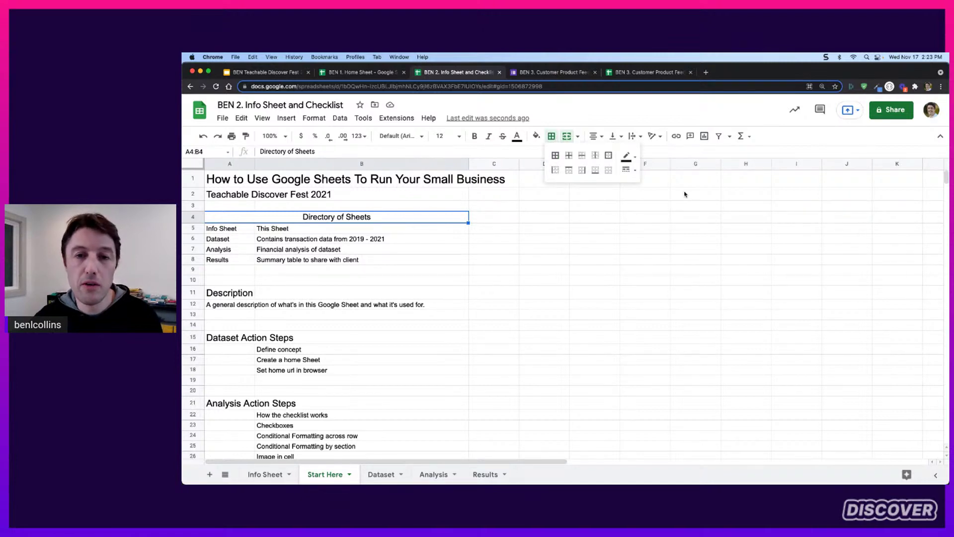
{"action": "left_click", "coordinate": [627, 157]}
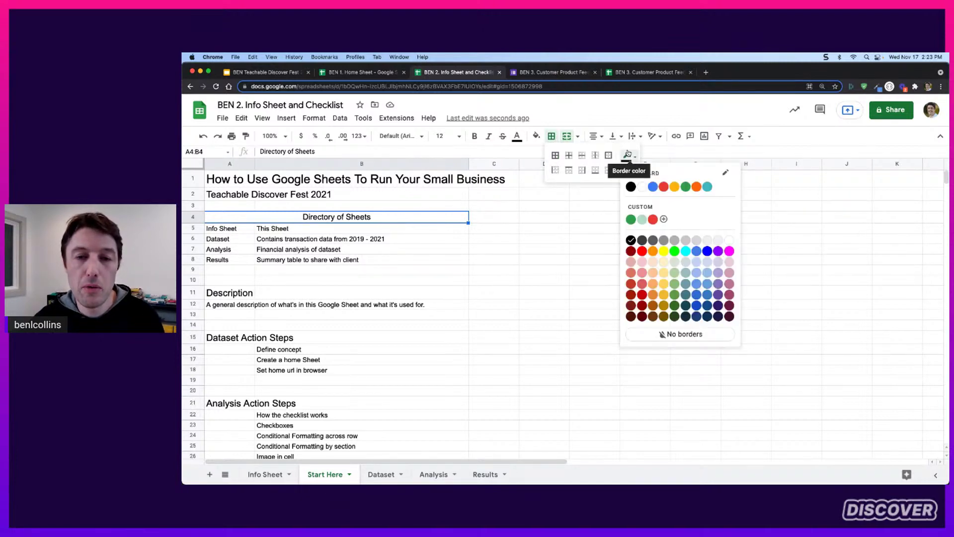
{"action": "left_click", "coordinate": [630, 219]}
{"action": "left_click", "coordinate": [628, 170]}
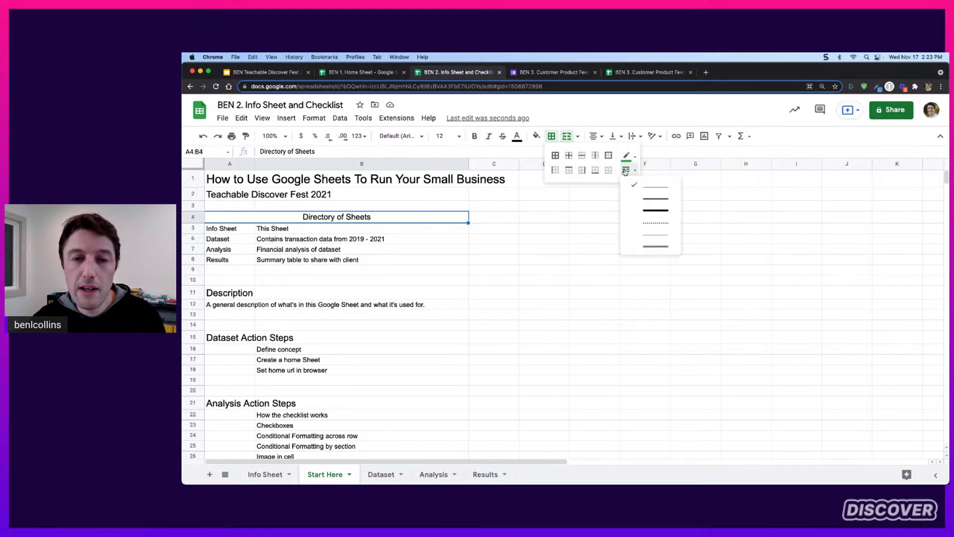
{"action": "left_click", "coordinate": [656, 212]}
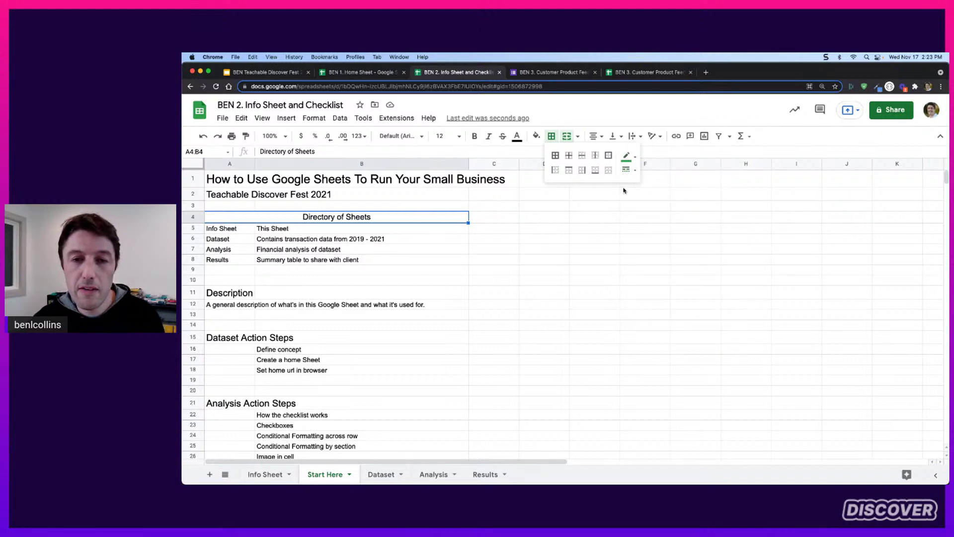
{"action": "left_click", "coordinate": [596, 171]}
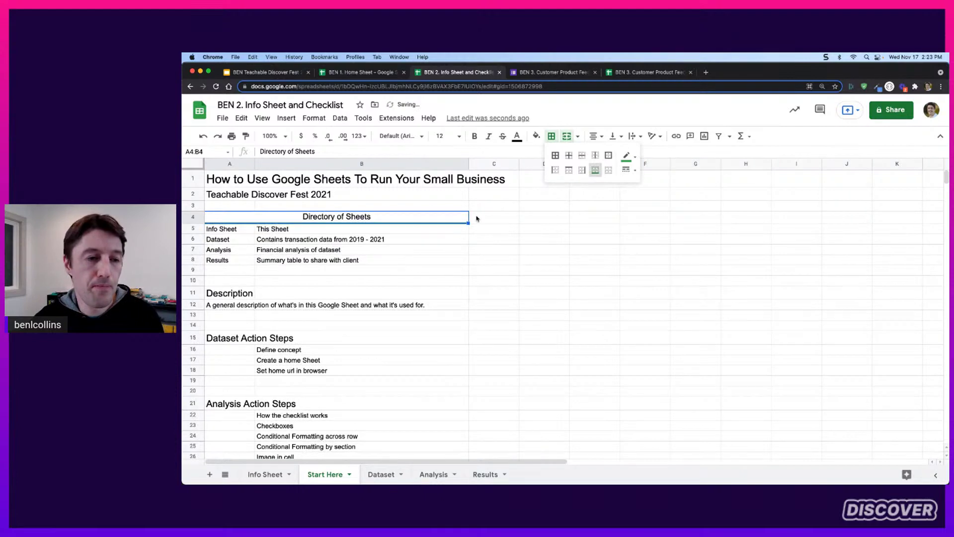
{"action": "left_click", "coordinate": [475, 136]}
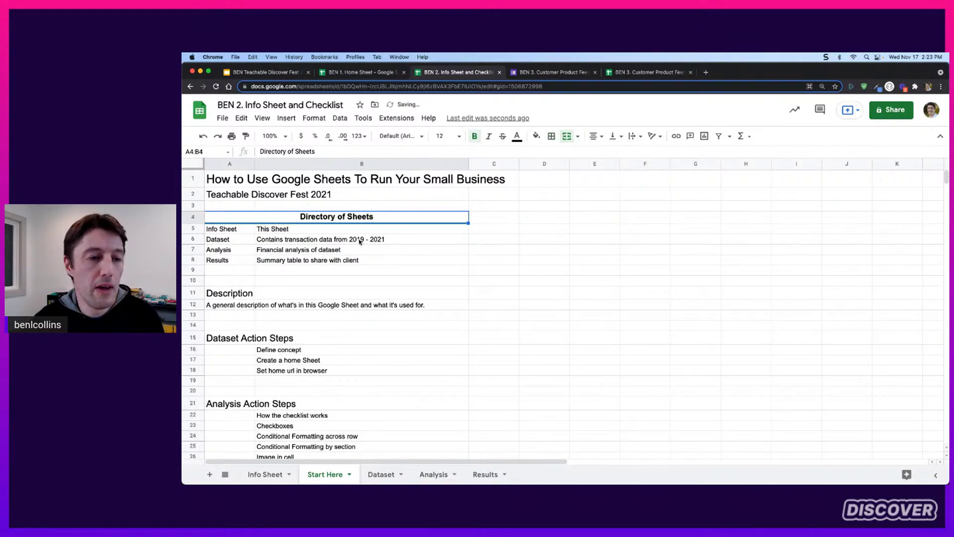
Paint the A4:B4 heading format onto Description, Dataset, Analysis and Results Action Steps headings
{"action": "left_click", "coordinate": [247, 136]}
{"action": "left_click", "coordinate": [231, 293]}
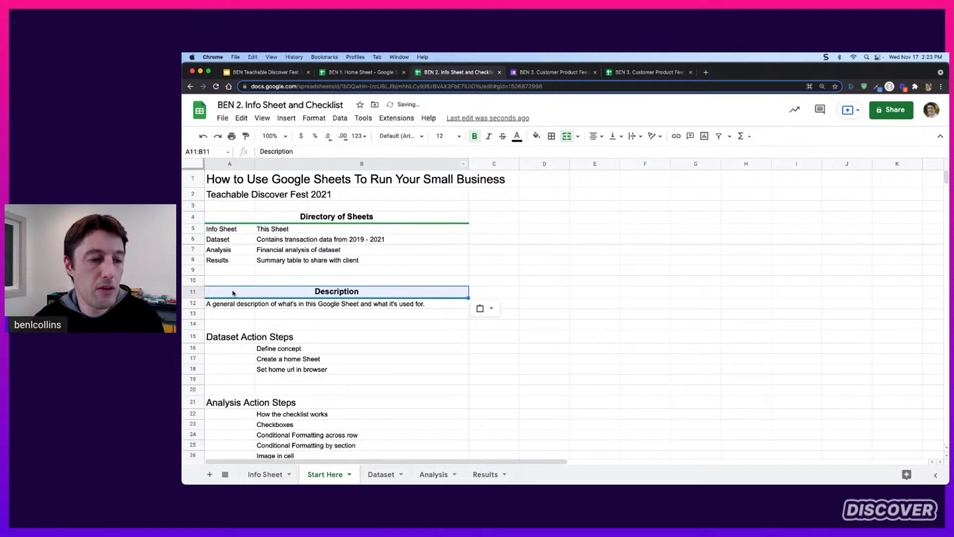
{"action": "scroll", "coordinate": [305, 264], "scroll_direction": "down", "scroll_amount": 2}
{"action": "left_click", "coordinate": [246, 136]}
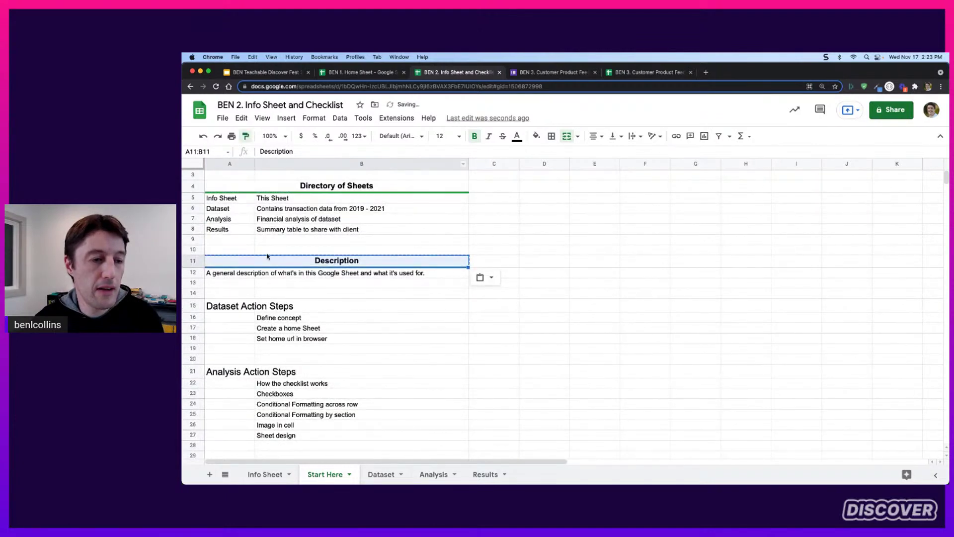
{"action": "left_click", "coordinate": [230, 306]}
{"action": "left_click", "coordinate": [246, 136]}
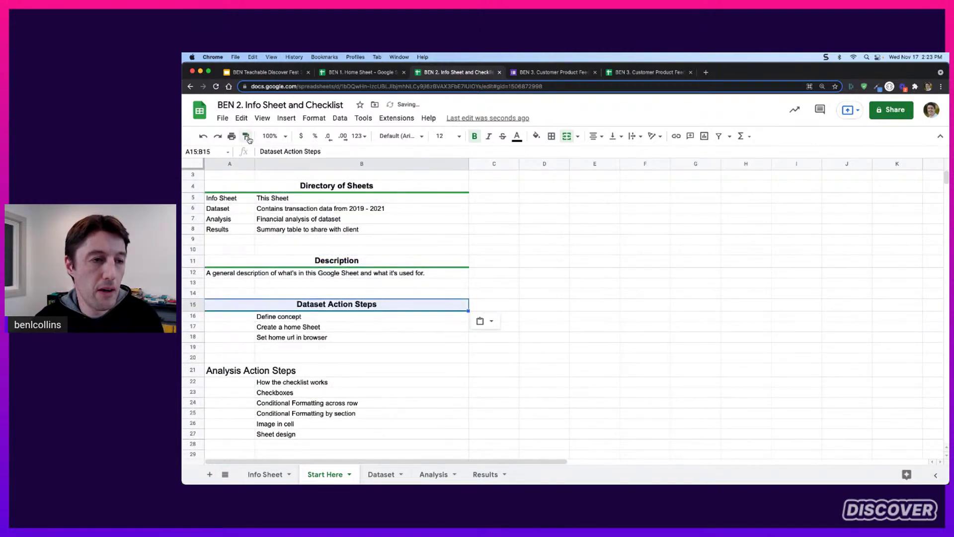
{"action": "left_click", "coordinate": [238, 371]}
{"action": "scroll", "coordinate": [237, 371], "scroll_direction": "down", "scroll_amount": 3}
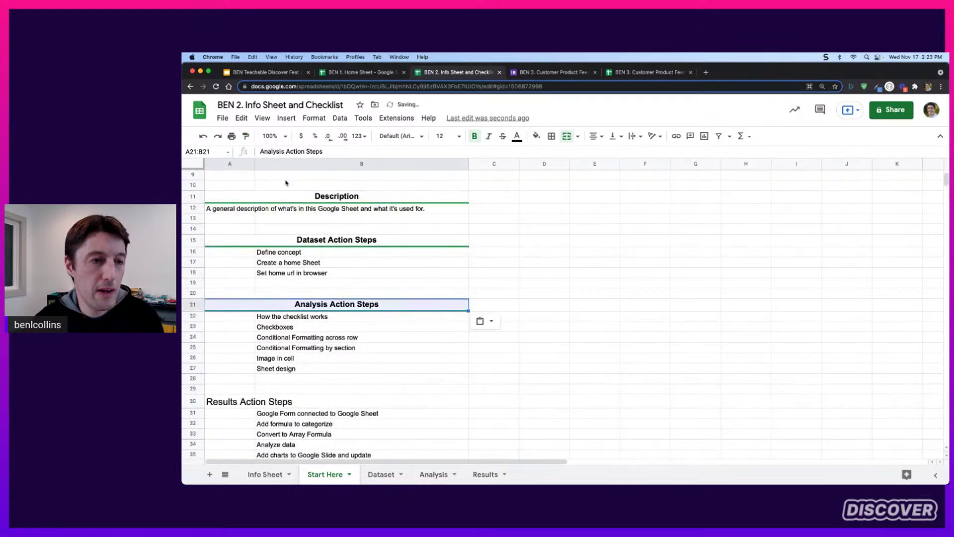
{"action": "left_click", "coordinate": [246, 136]}
{"action": "left_click", "coordinate": [235, 402]}
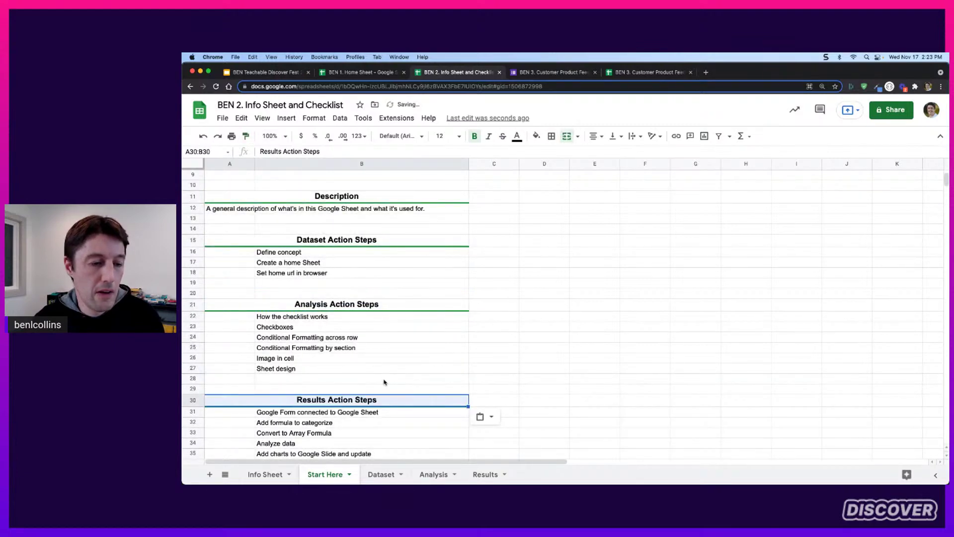
{"action": "scroll", "coordinate": [390, 384], "scroll_direction": "down", "scroll_amount": 5}
{"action": "scroll", "coordinate": [389, 383], "scroll_direction": "up", "scroll_amount": 7}
{"action": "left_click", "coordinate": [517, 347]}
{"action": "scroll", "coordinate": [520, 351], "scroll_direction": "up", "scroll_amount": 2}
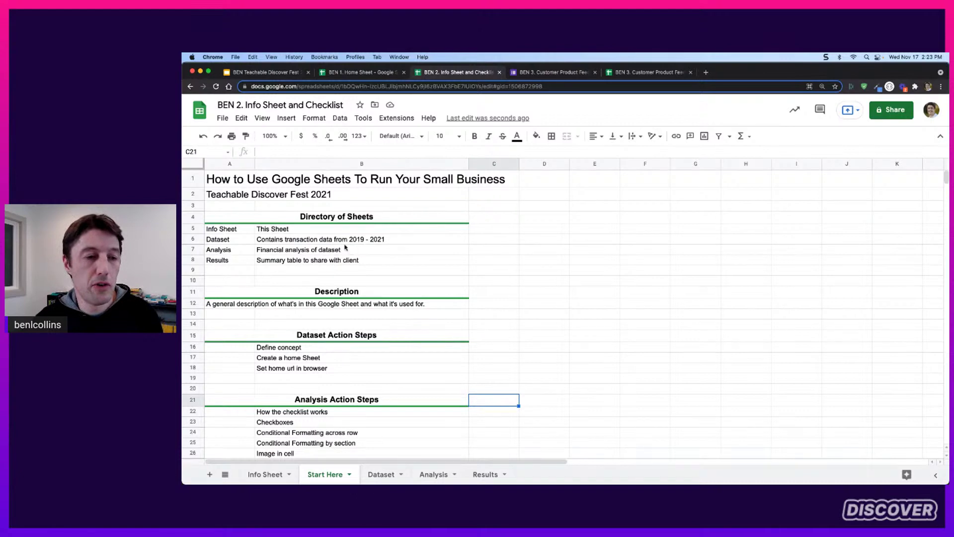
Select the sheet names in A6:A8 and browse the sheet tabs before returning to Start Here
{"action": "left_click_drag", "start_coordinate": [230, 239], "coordinate": [237, 258]}
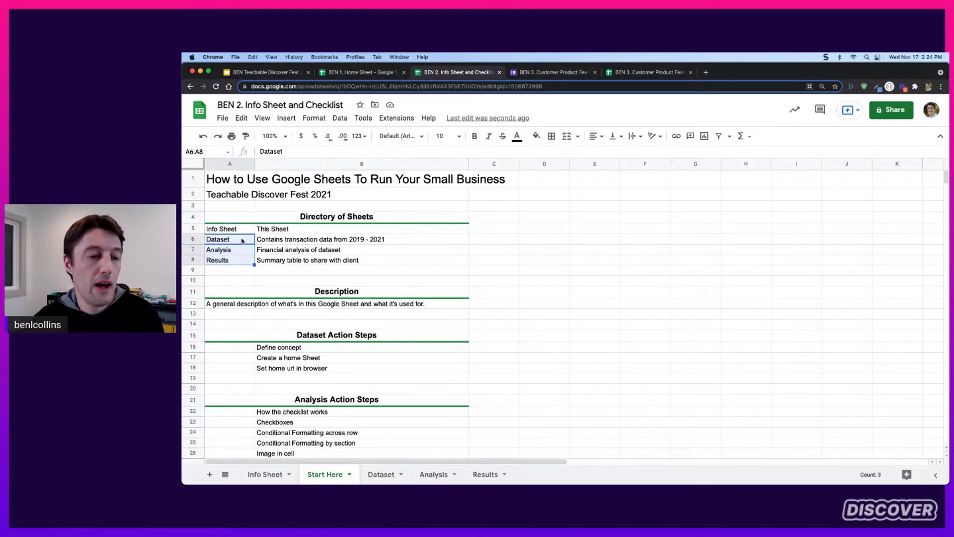
{"action": "mouse_move", "coordinate": [242, 241]}
{"action": "left_mouse_down"}
{"action": "mouse_move", "coordinate": [244, 260]}
{"action": "mouse_move", "coordinate": [243, 243]}
{"action": "left_mouse_up"}
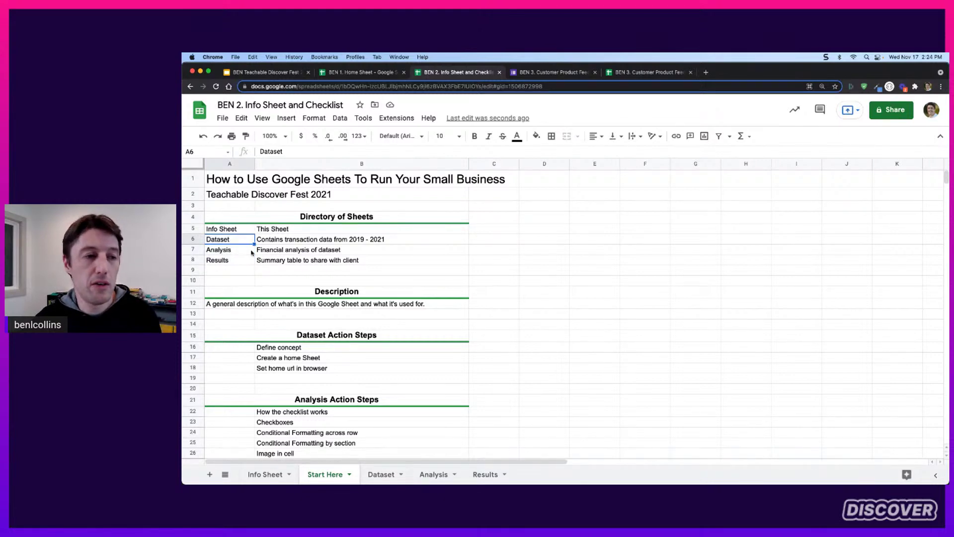
{"action": "left_click", "coordinate": [374, 479]}
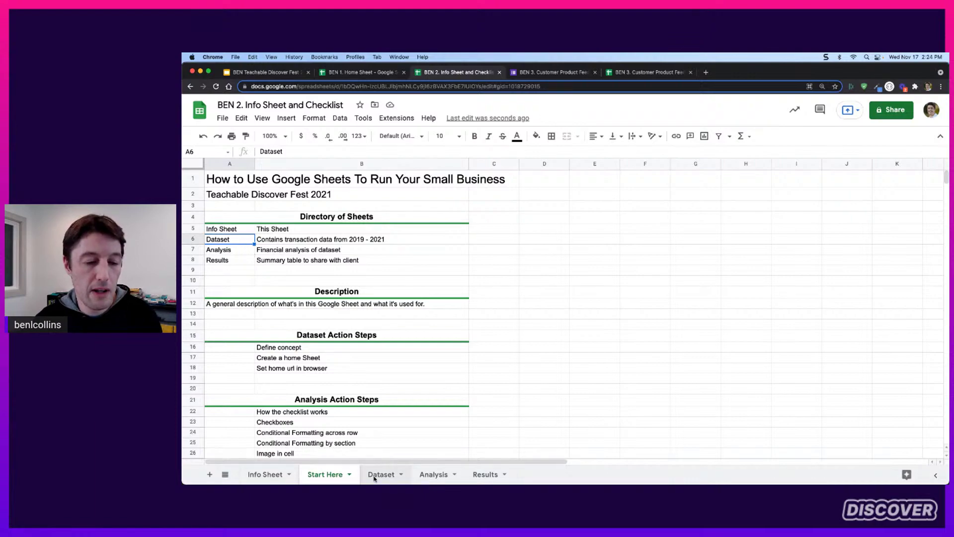
{"action": "left_click", "coordinate": [434, 475]}
{"action": "left_click", "coordinate": [485, 474]}
{"action": "left_click", "coordinate": [433, 475]}
{"action": "left_click", "coordinate": [382, 475]}
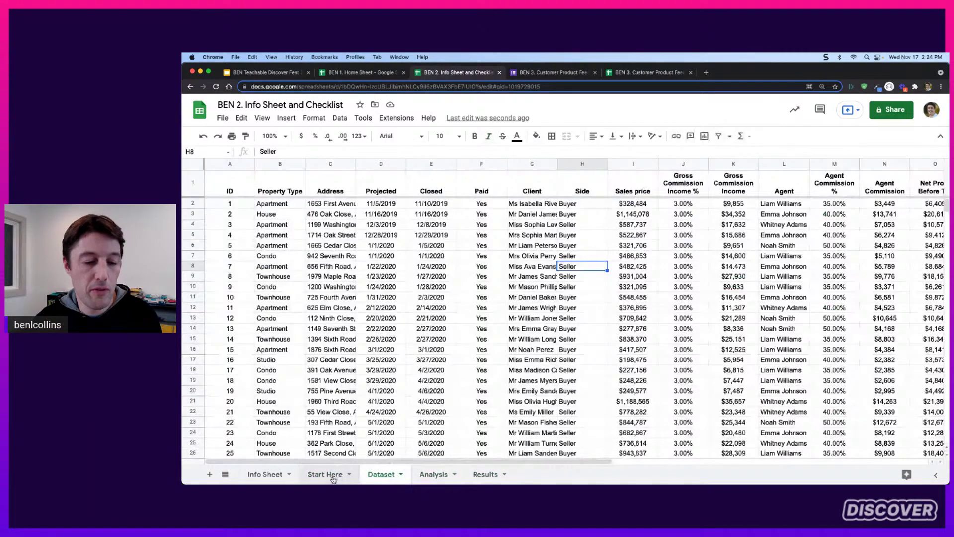
{"action": "left_click", "coordinate": [333, 479]}
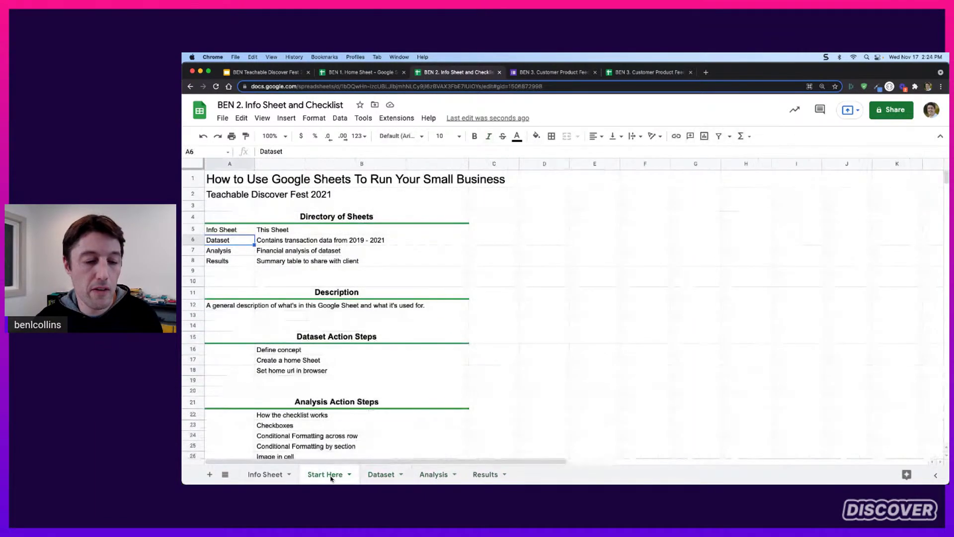
Link cell A6 to the Dataset sheet
{"action": "right_click", "coordinate": [243, 242]}
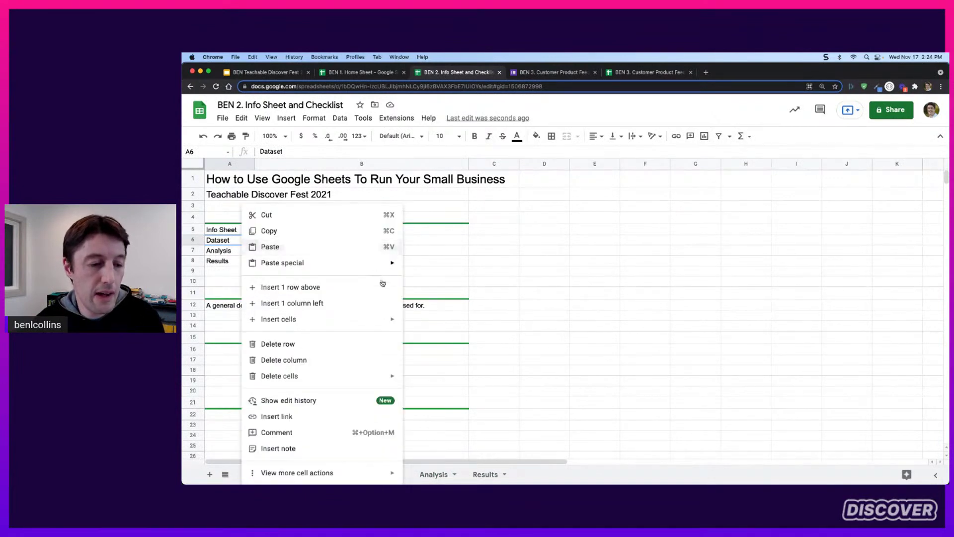
{"action": "left_click", "coordinate": [319, 418]}
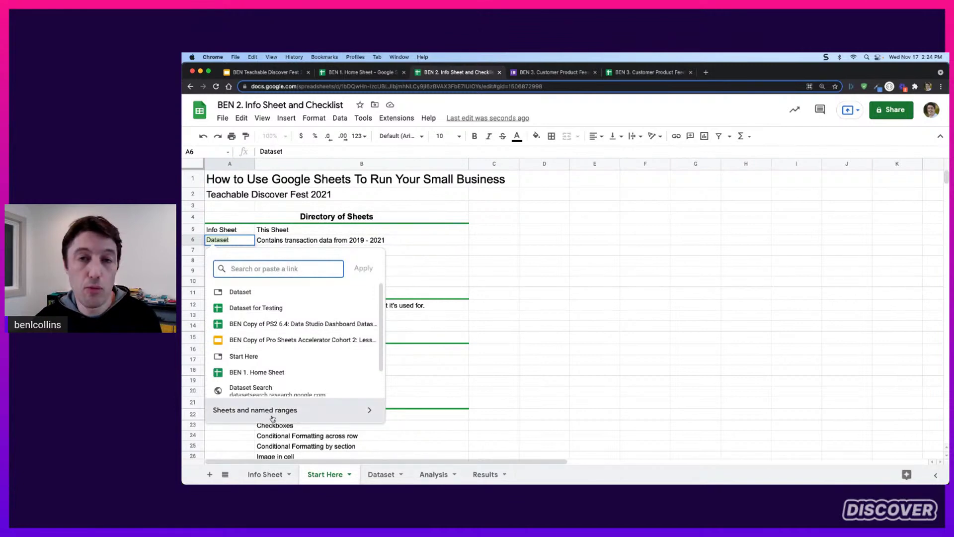
{"action": "left_click", "coordinate": [273, 418]}
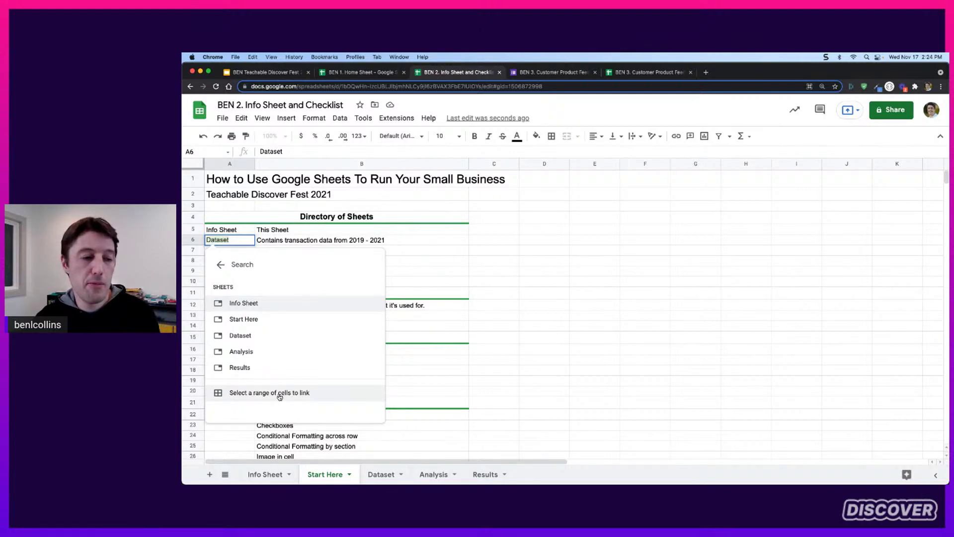
{"action": "left_click", "coordinate": [266, 335]}
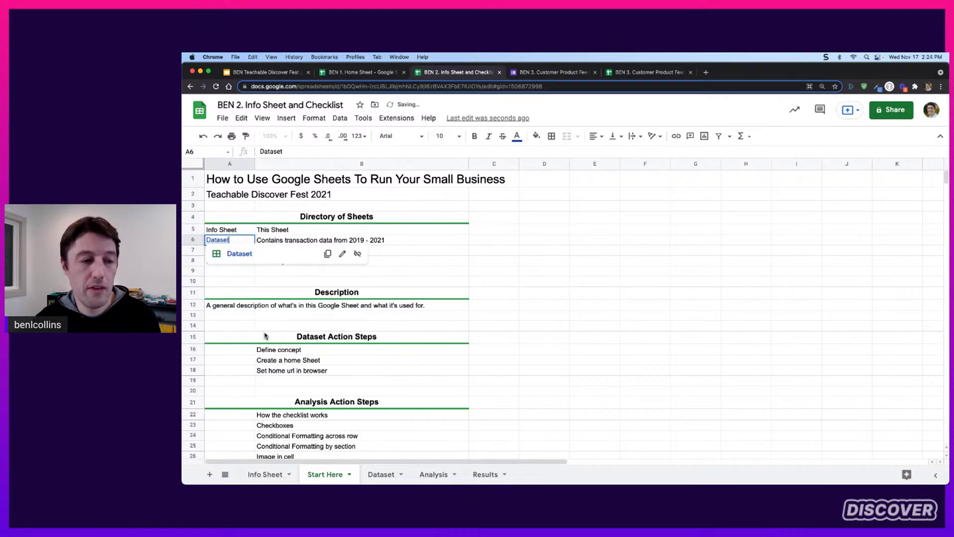
{"action": "left_click", "coordinate": [281, 293]}
Link A7 to the Analysis sheet and the Results cell to the Results sheet
{"action": "left_click", "coordinate": [247, 253]}
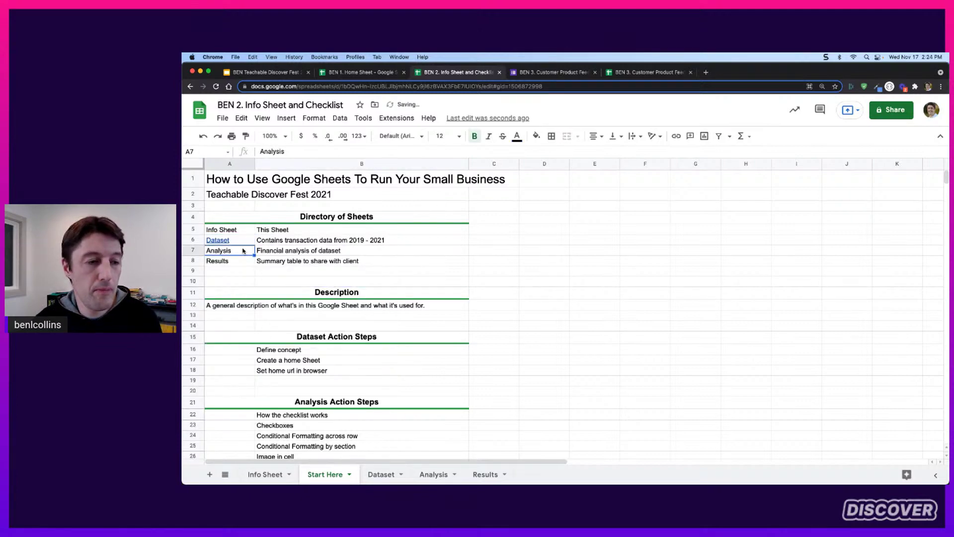
{"action": "right_click", "coordinate": [247, 254]}
{"action": "left_click", "coordinate": [297, 416]}
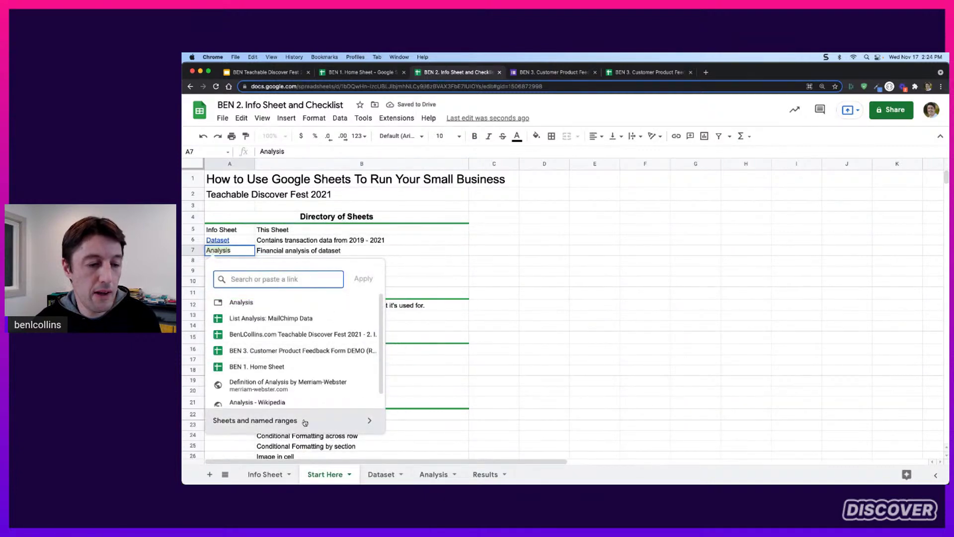
{"action": "left_click", "coordinate": [304, 423]}
{"action": "left_click", "coordinate": [285, 361]}
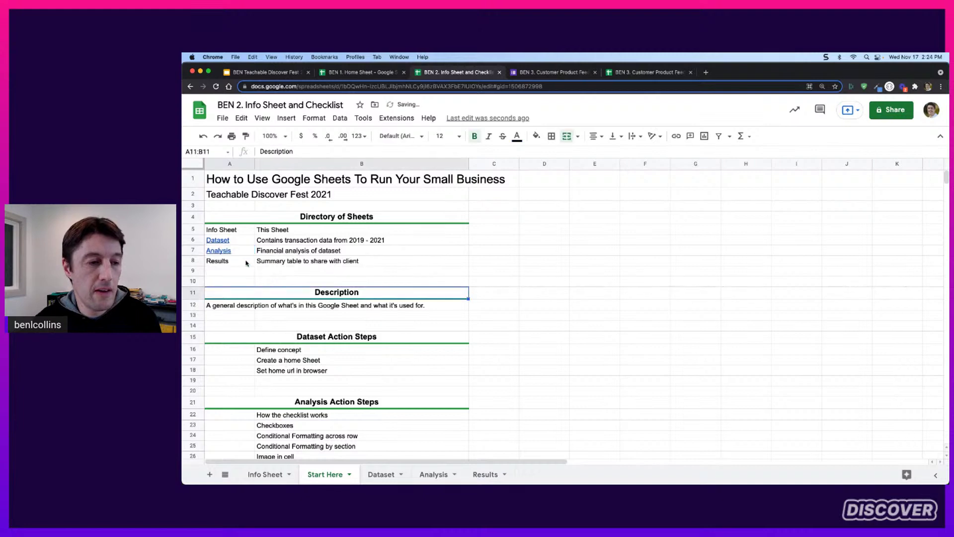
{"action": "right_click", "coordinate": [246, 261]}
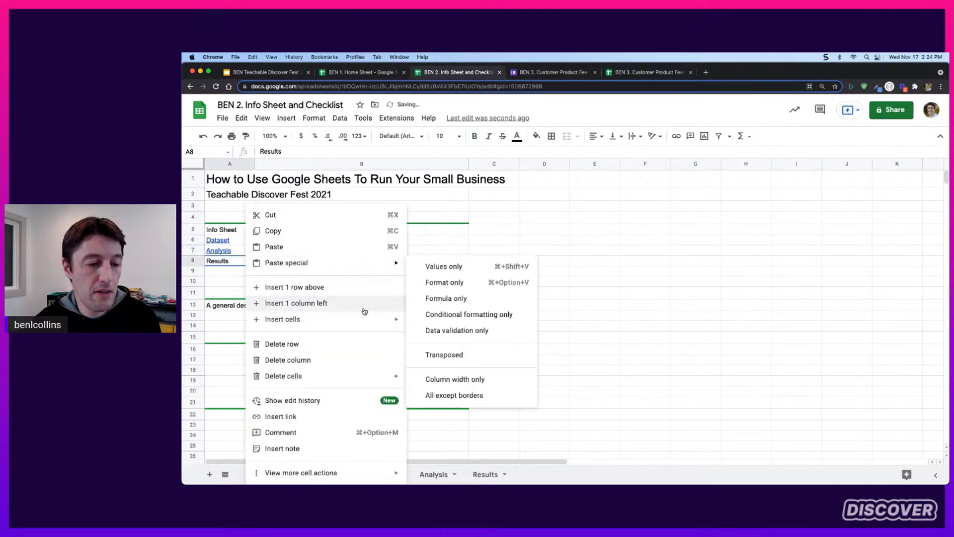
{"action": "left_click", "coordinate": [331, 415]}
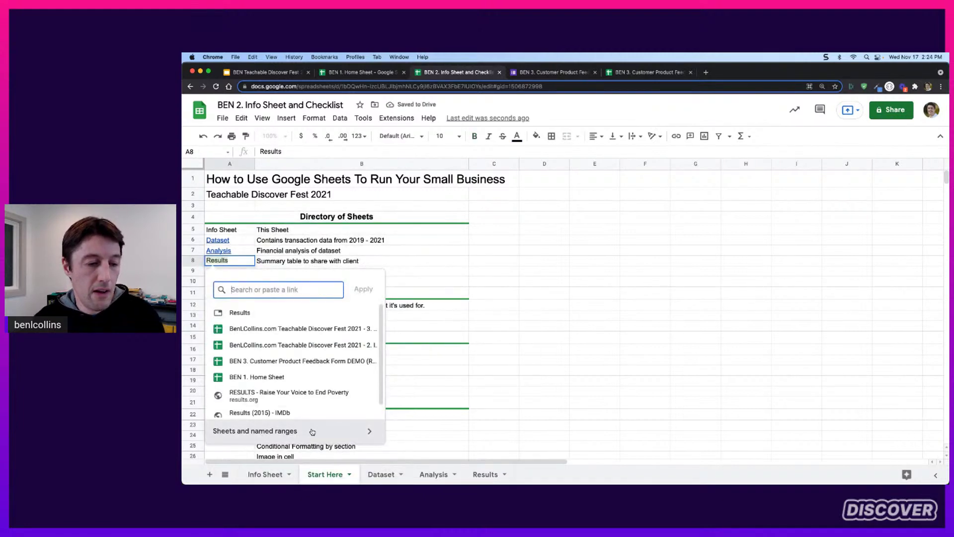
{"action": "left_click", "coordinate": [312, 430]}
{"action": "left_click", "coordinate": [281, 391]}
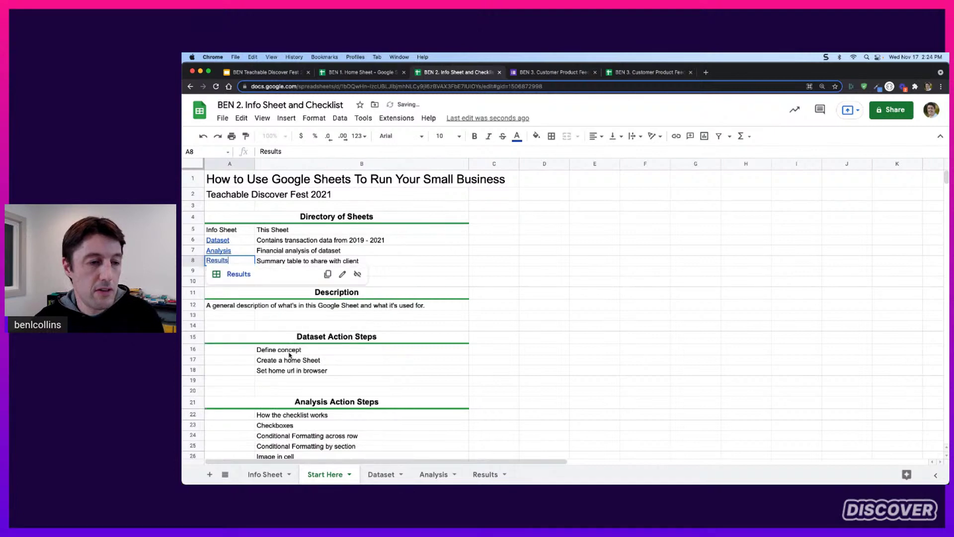
{"action": "left_click", "coordinate": [323, 242]}
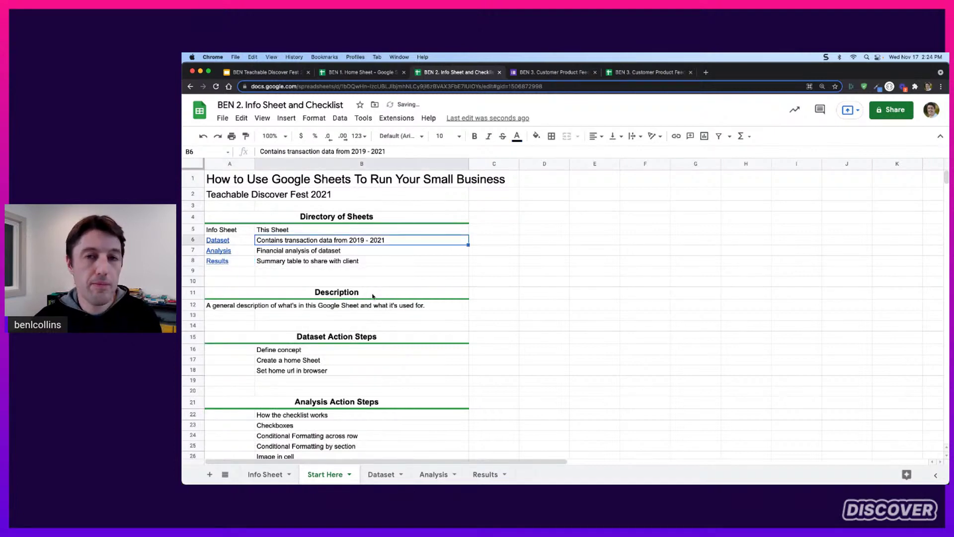
{"action": "mouse_move", "coordinate": [227, 241]}
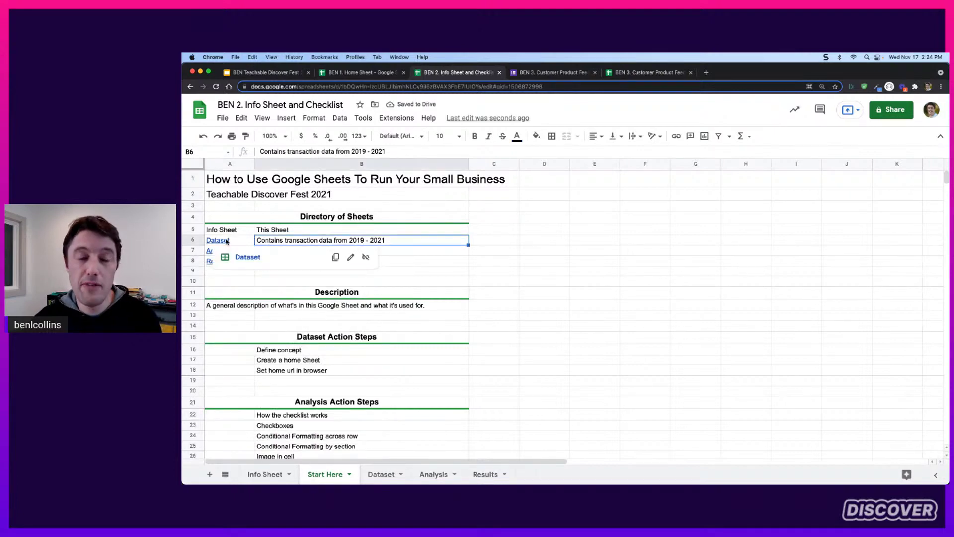
{"action": "left_click", "coordinate": [226, 242]}
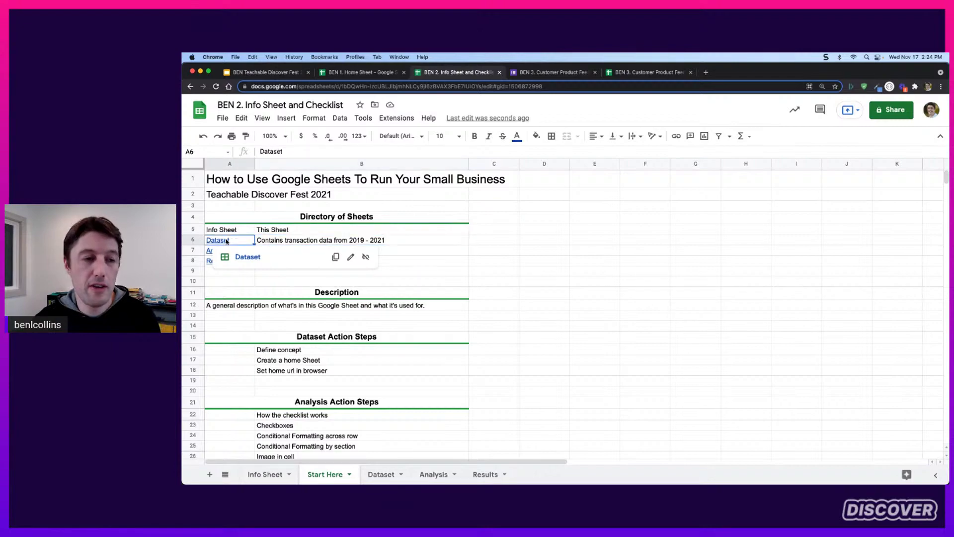
{"action": "left_click", "coordinate": [240, 257]}
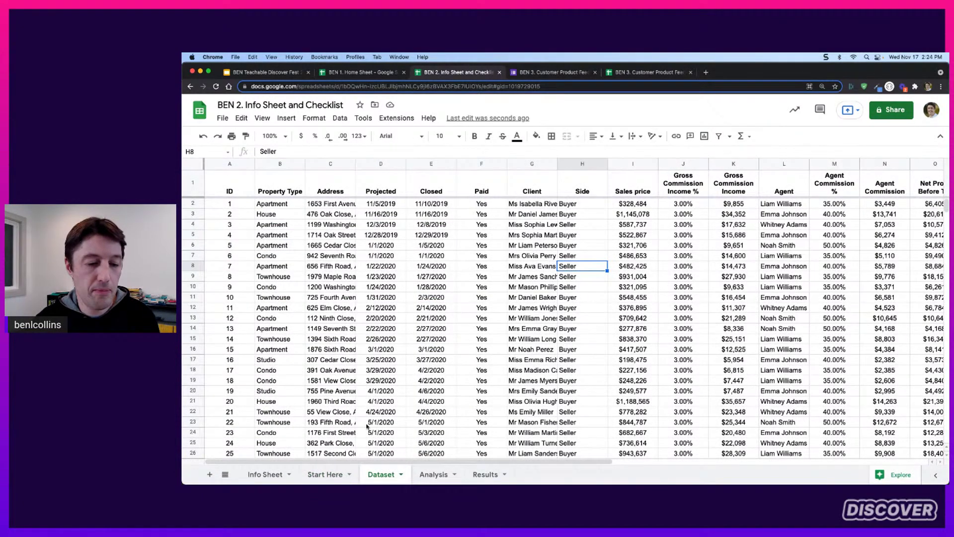
{"action": "left_click", "coordinate": [325, 474]}
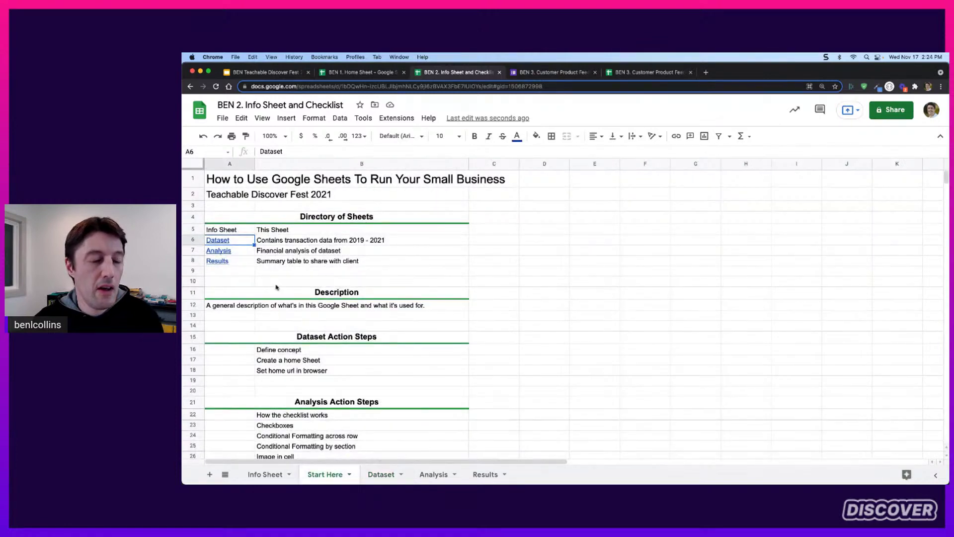
{"action": "left_click", "coordinate": [373, 240]}
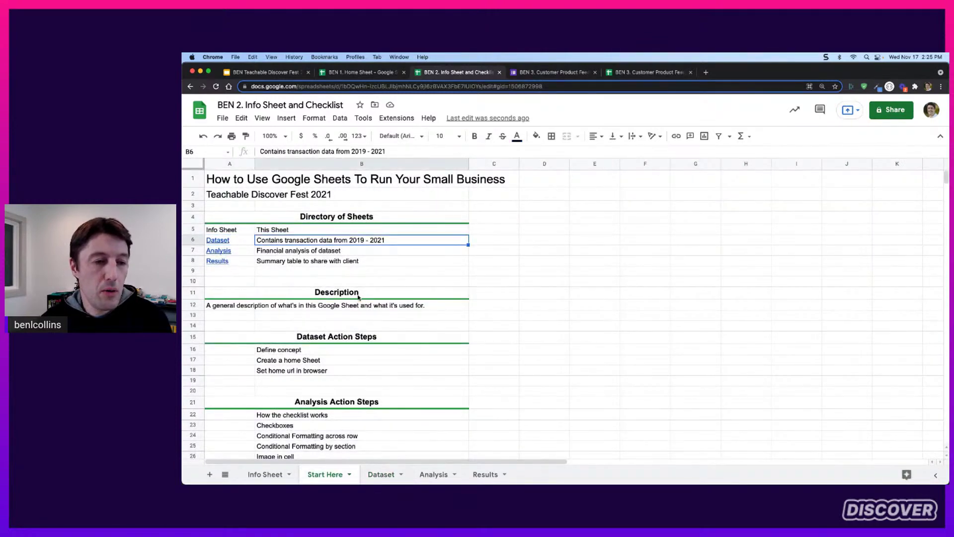
{"action": "left_click_drag", "start_coordinate": [248, 231], "coordinate": [348, 261]}
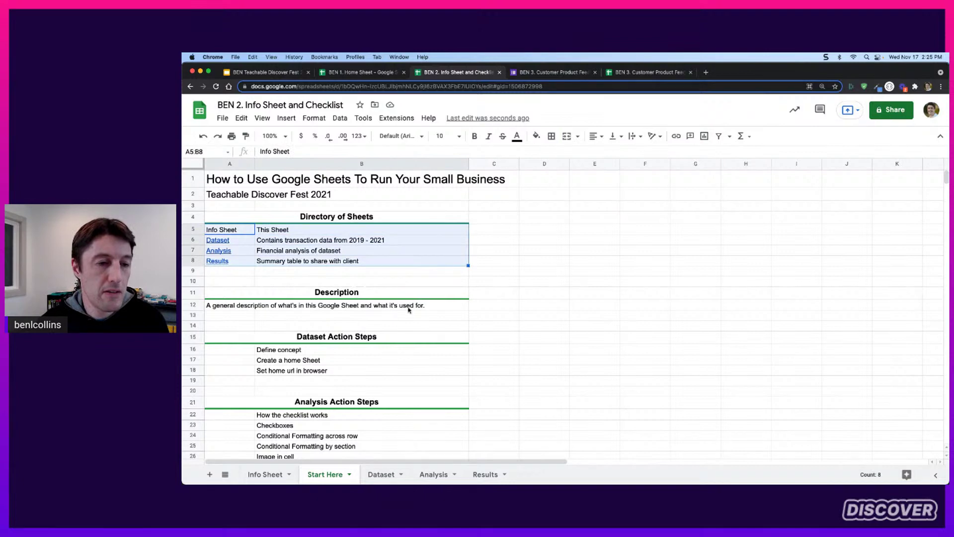
{"action": "left_click", "coordinate": [440, 253]}
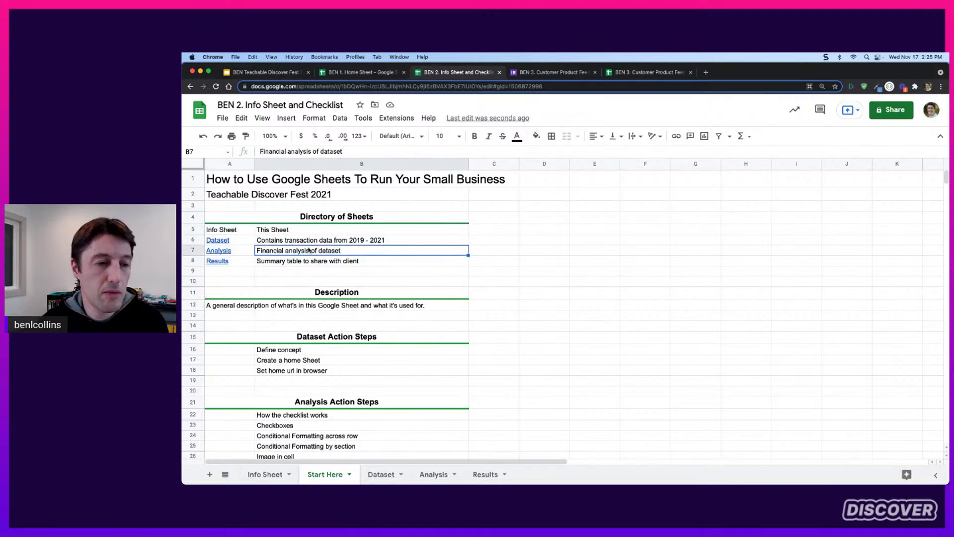
{"action": "left_click", "coordinate": [267, 474]}
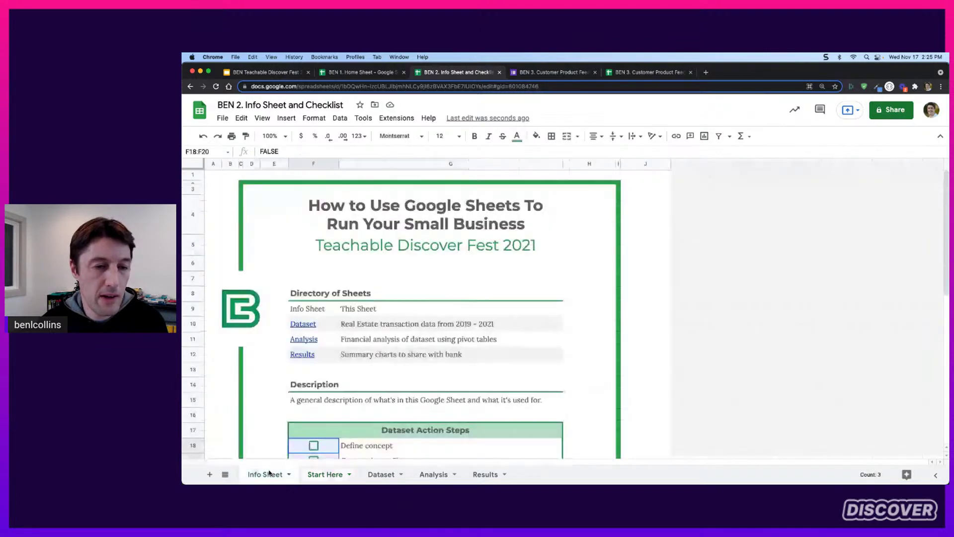
{"action": "left_click_drag", "start_coordinate": [327, 312], "coordinate": [434, 357]}
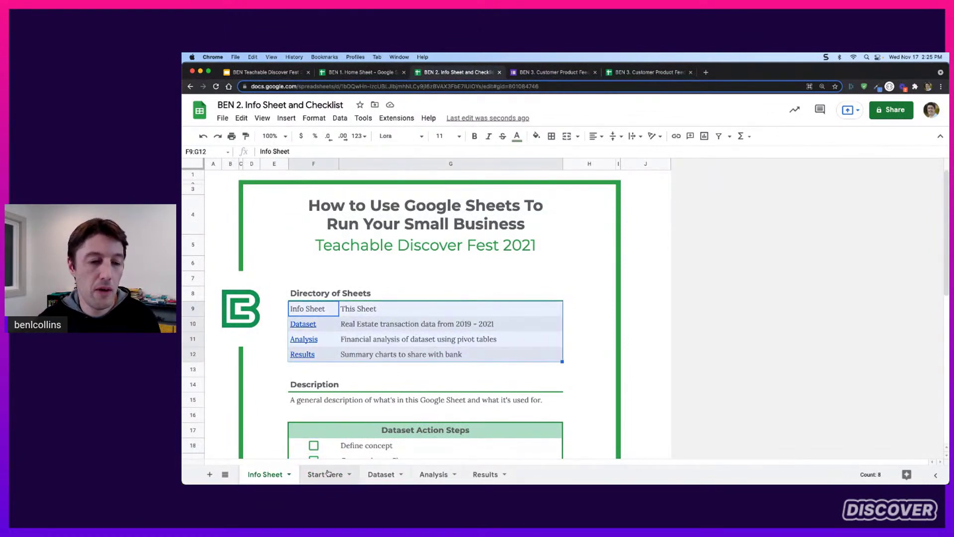
{"action": "left_click", "coordinate": [417, 324]}
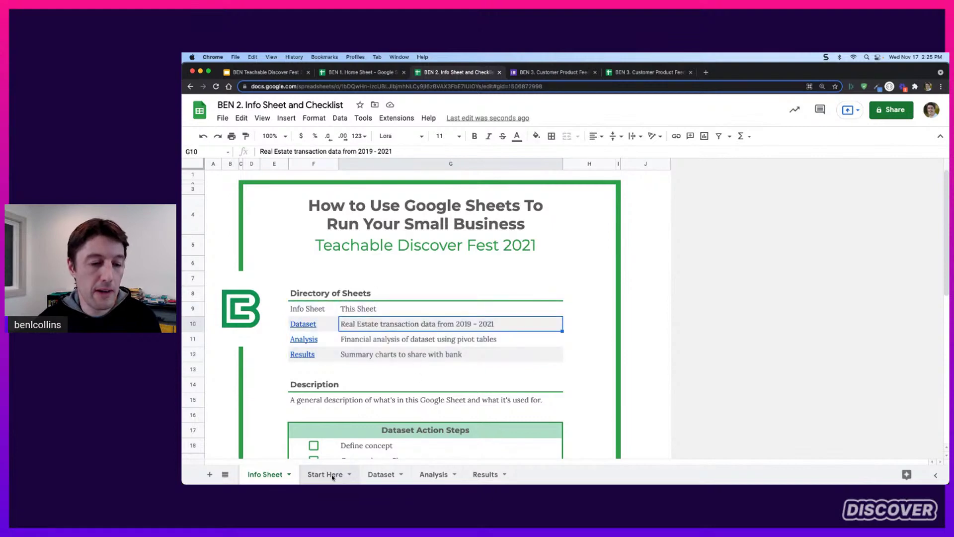
{"action": "left_click", "coordinate": [328, 474]}
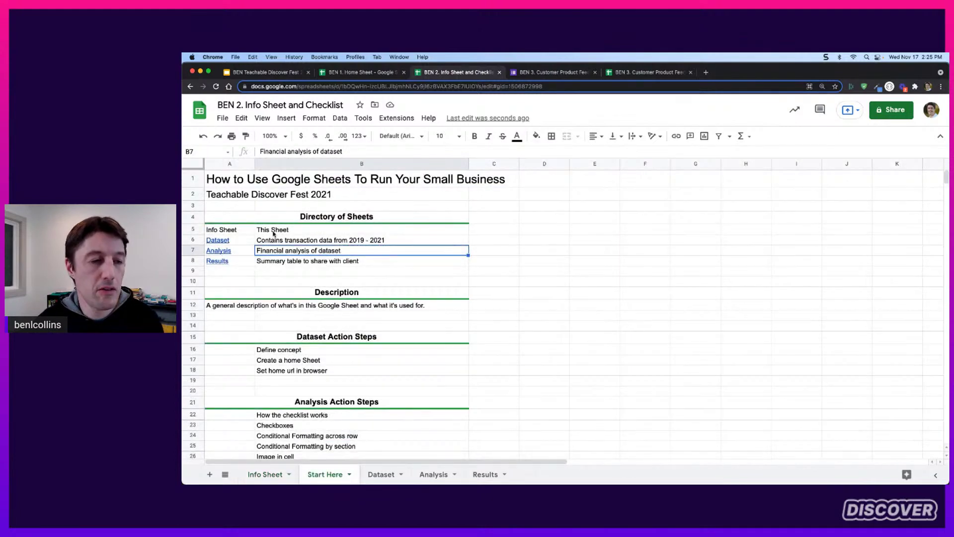
{"action": "left_click", "coordinate": [250, 232]}
{"action": "left_click_drag", "start_coordinate": [250, 232], "coordinate": [367, 269]}
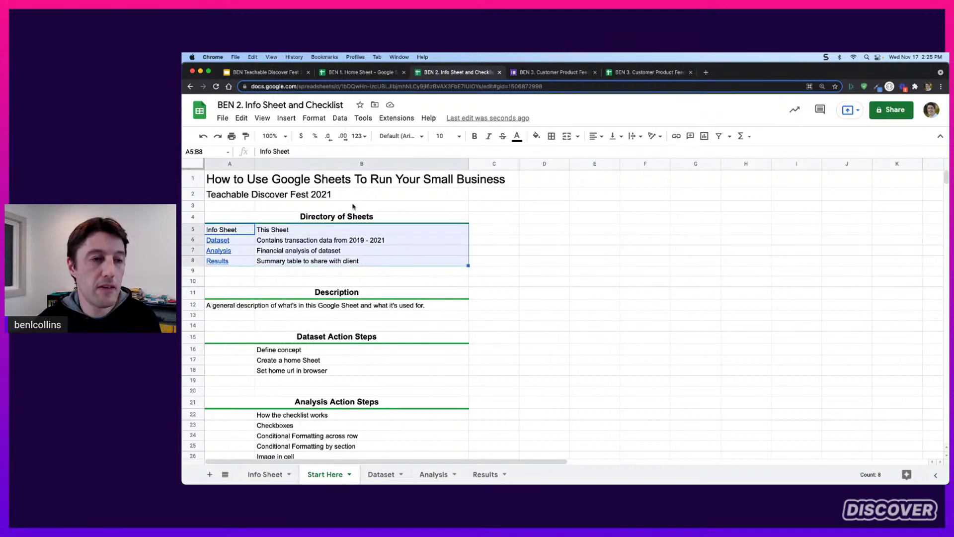
Apply alternating row colours to A5:B8 with the Header option unticked
{"action": "left_click", "coordinate": [314, 120]}
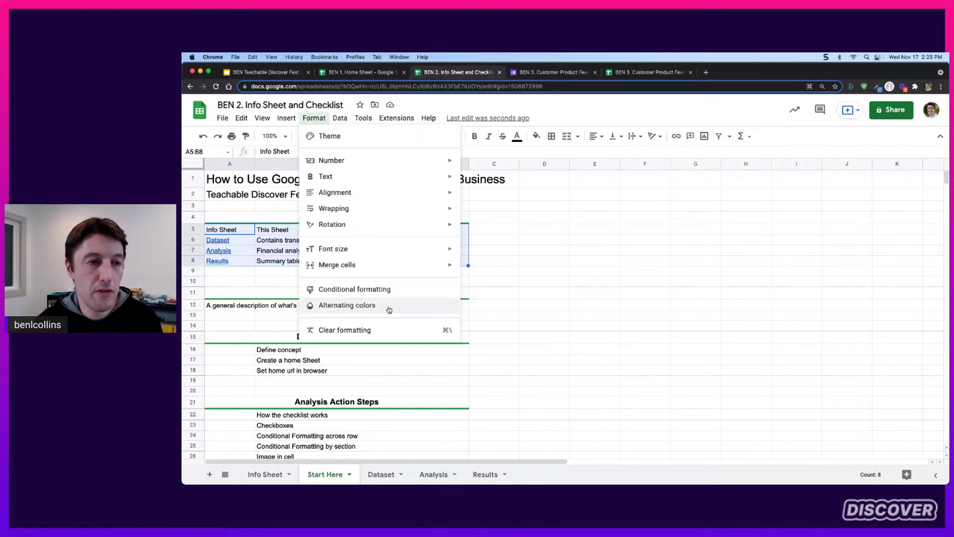
{"action": "left_click", "coordinate": [390, 310]}
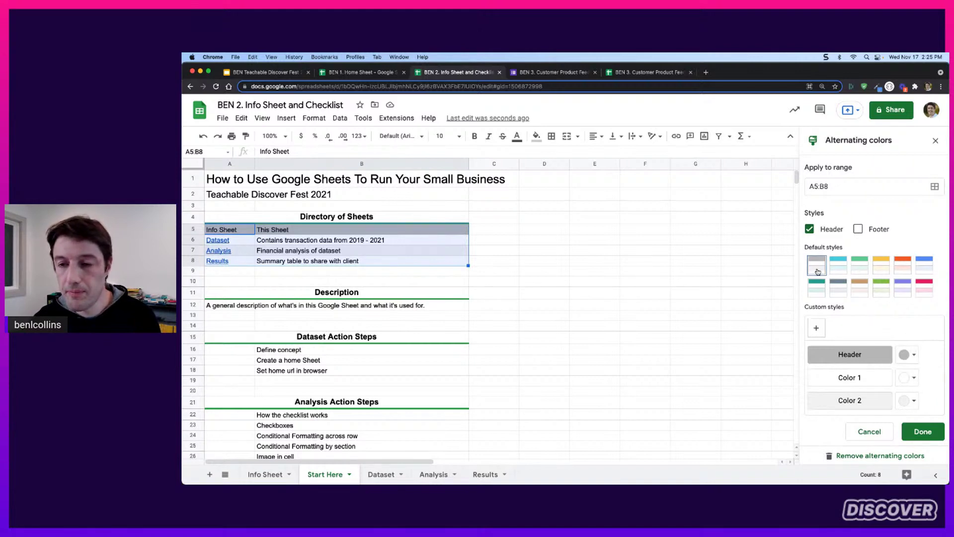
{"action": "left_click", "coordinate": [809, 229]}
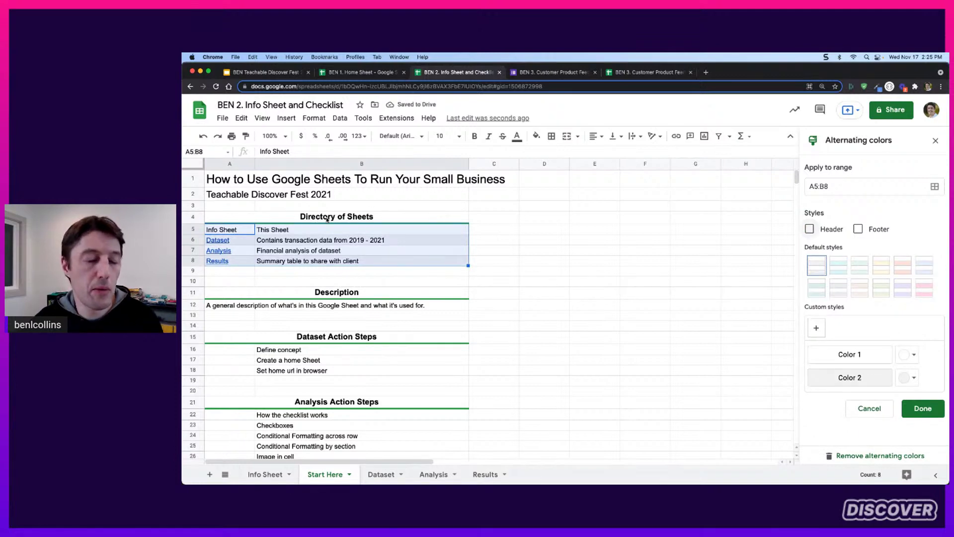
{"action": "left_click", "coordinate": [924, 409]}
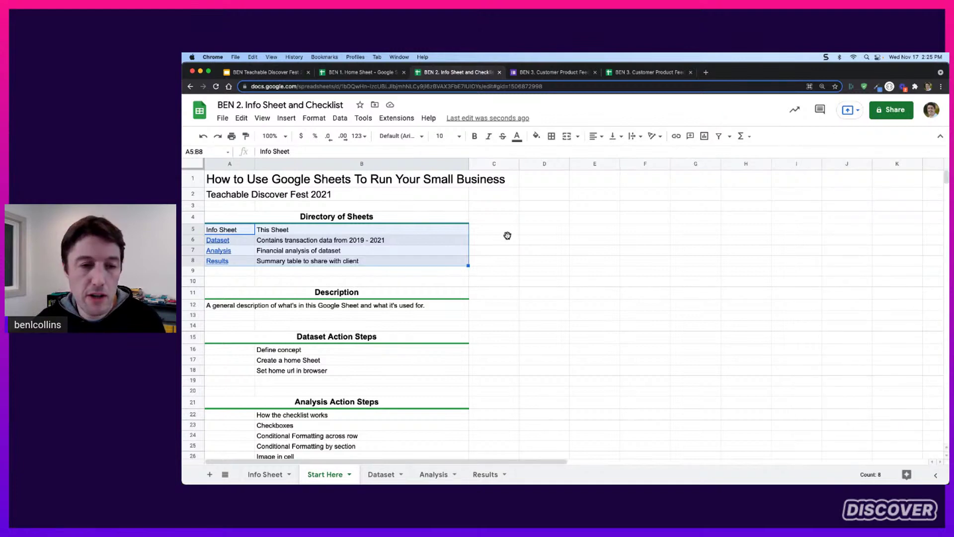
{"action": "left_click", "coordinate": [507, 238]}
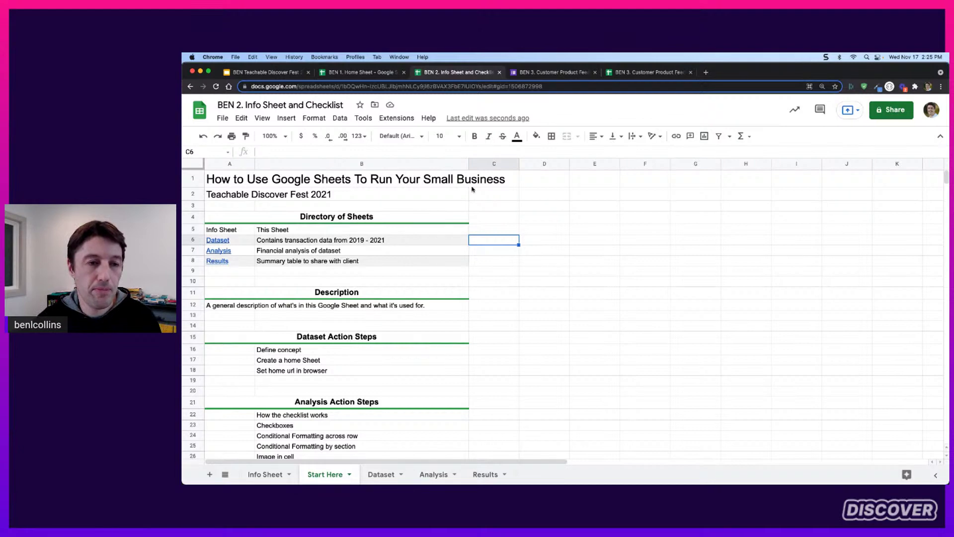
Insert a checkbox in A16 beside Define concept and test ticking and unticking it
{"action": "scroll", "coordinate": [549, 235], "scroll_direction": "down", "scroll_amount": 1}
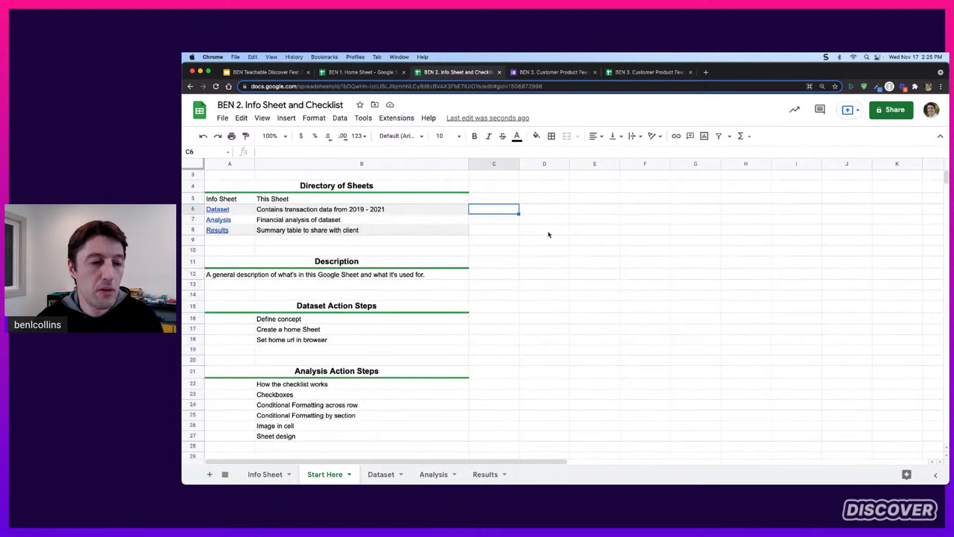
{"action": "scroll", "coordinate": [585, 241], "scroll_direction": "down", "scroll_amount": 1}
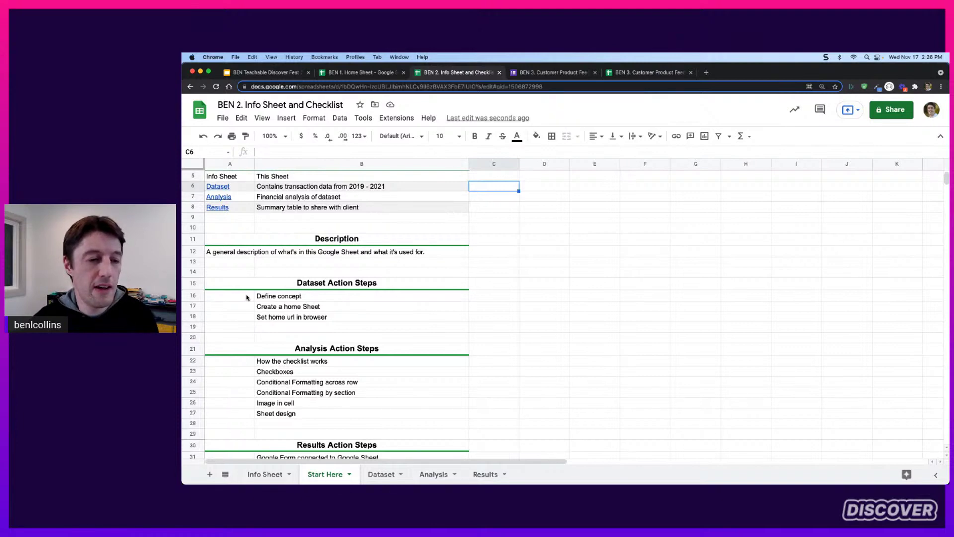
{"action": "left_click", "coordinate": [247, 297]}
{"action": "left_click_drag", "start_coordinate": [247, 297], "coordinate": [247, 318]}
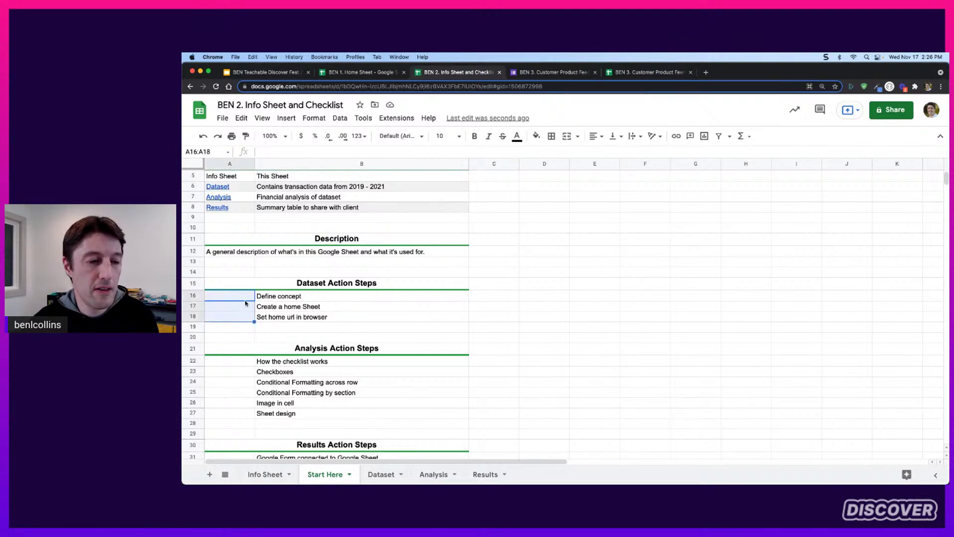
{"action": "scroll", "coordinate": [512, 291], "scroll_direction": "down", "scroll_amount": 1}
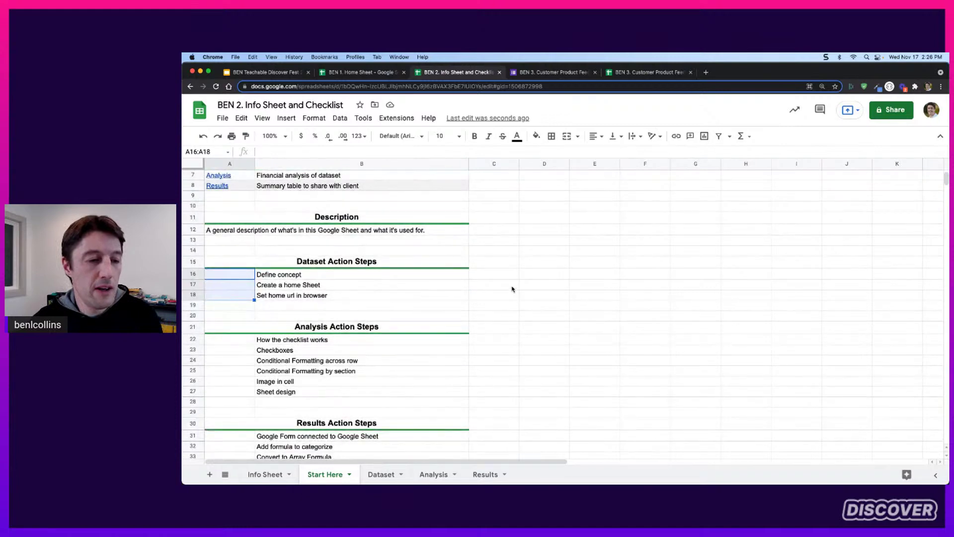
{"action": "scroll", "coordinate": [512, 290], "scroll_direction": "down", "scroll_amount": 1}
{"action": "left_click", "coordinate": [227, 257]}
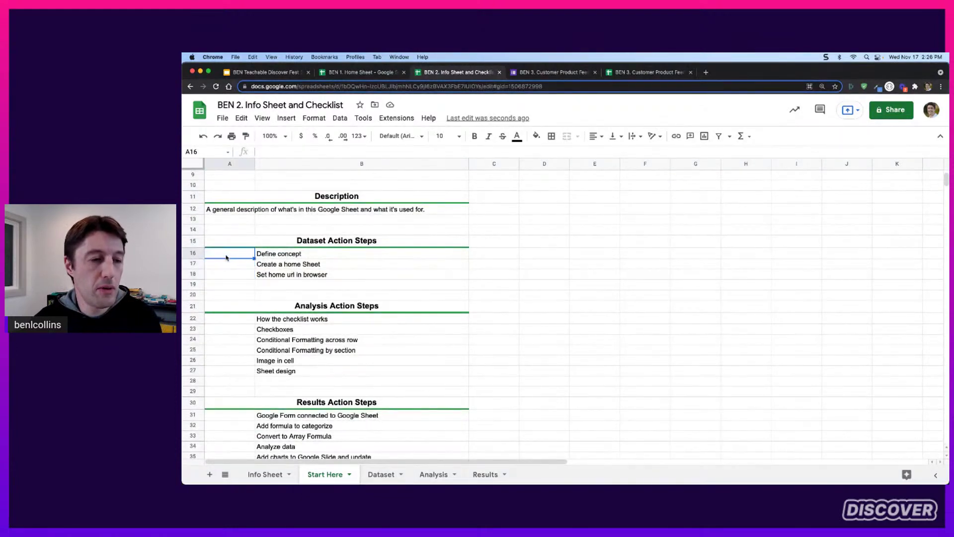
{"action": "left_click", "coordinate": [288, 118]}
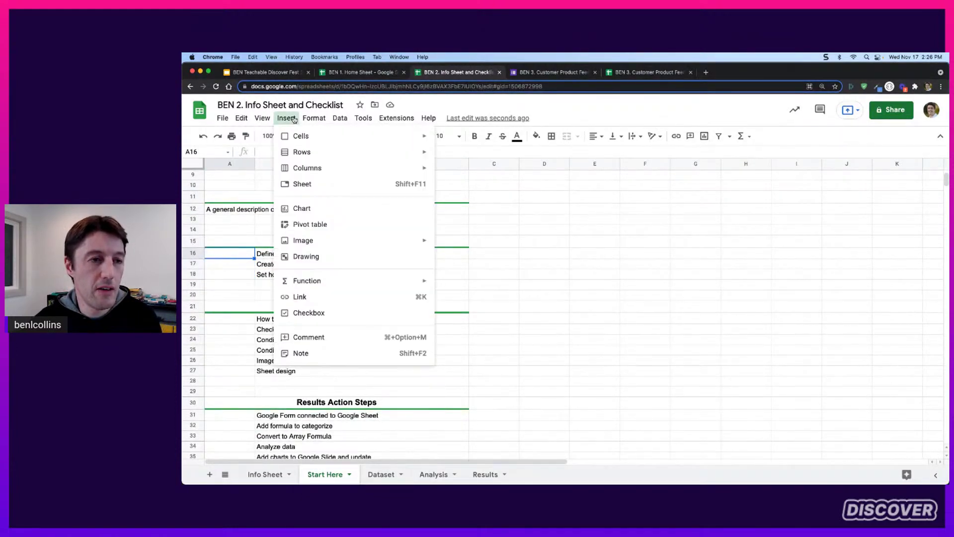
{"action": "left_click", "coordinate": [316, 320]}
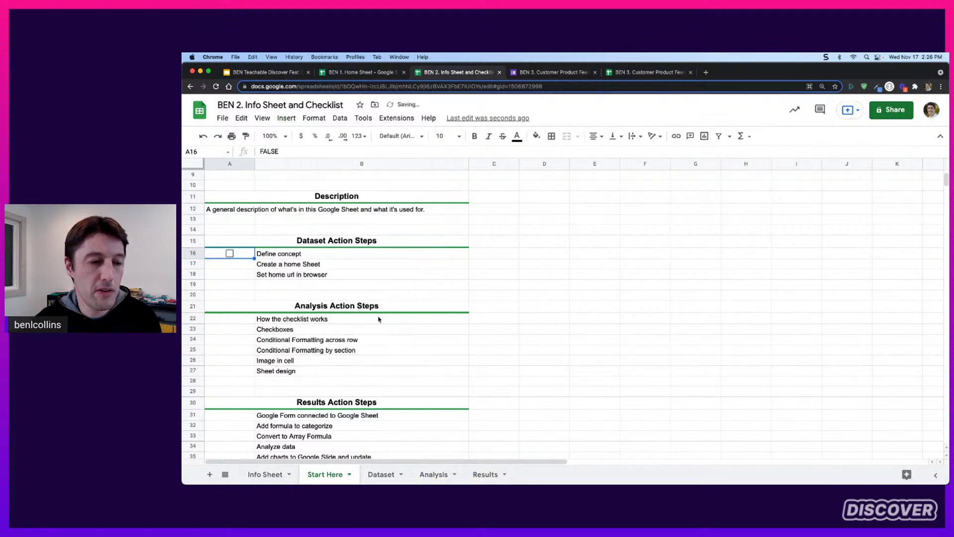
{"action": "left_click", "coordinate": [229, 253]}
{"action": "left_click", "coordinate": [229, 253]}
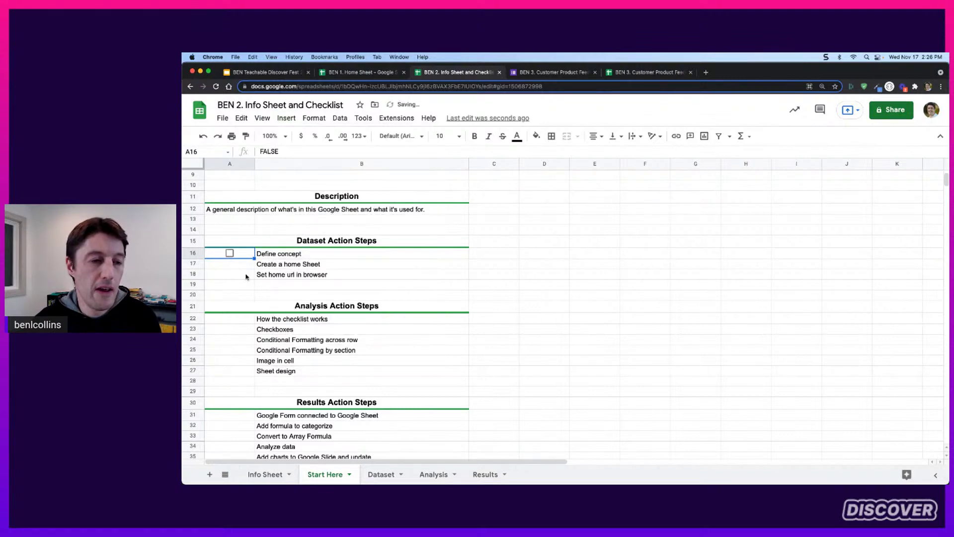
Add checkboxes to A17:A18, A22:A27 and A31:A35 beside the remaining checklist items
{"action": "left_click_drag", "start_coordinate": [245, 266], "coordinate": [250, 276]}
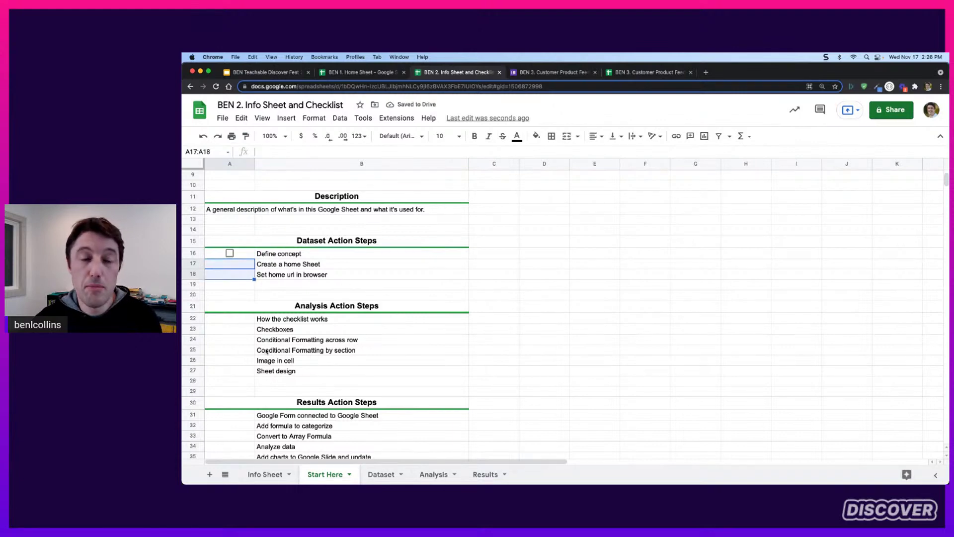
{"action": "scroll", "coordinate": [264, 345], "scroll_direction": "down", "scroll_amount": 1}
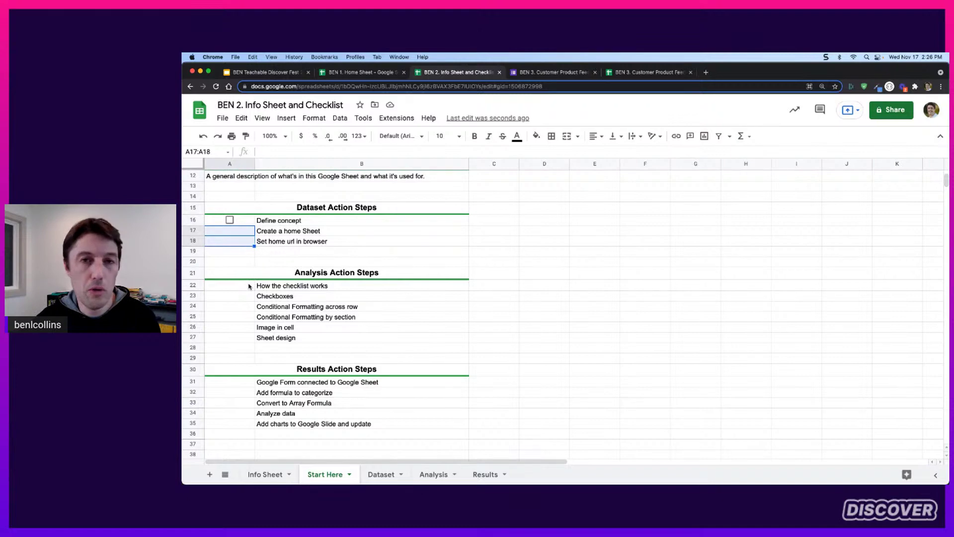
{"action": "left_click_drag", "start_coordinate": [249, 286], "coordinate": [249, 339]}
{"action": "scroll", "coordinate": [334, 343], "scroll_direction": "down", "scroll_amount": 1}
{"action": "left_click_drag", "start_coordinate": [243, 372], "coordinate": [291, 418]}
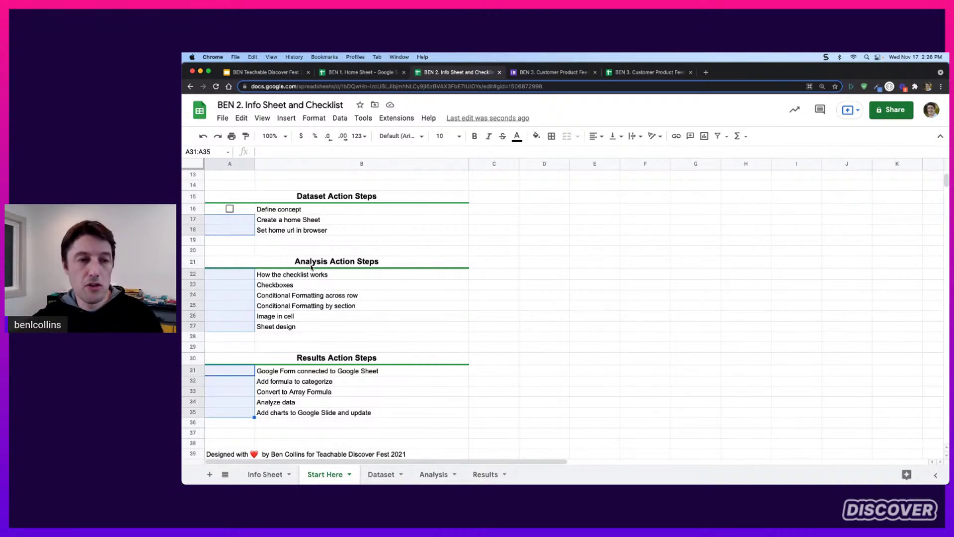
{"action": "left_click", "coordinate": [286, 118]}
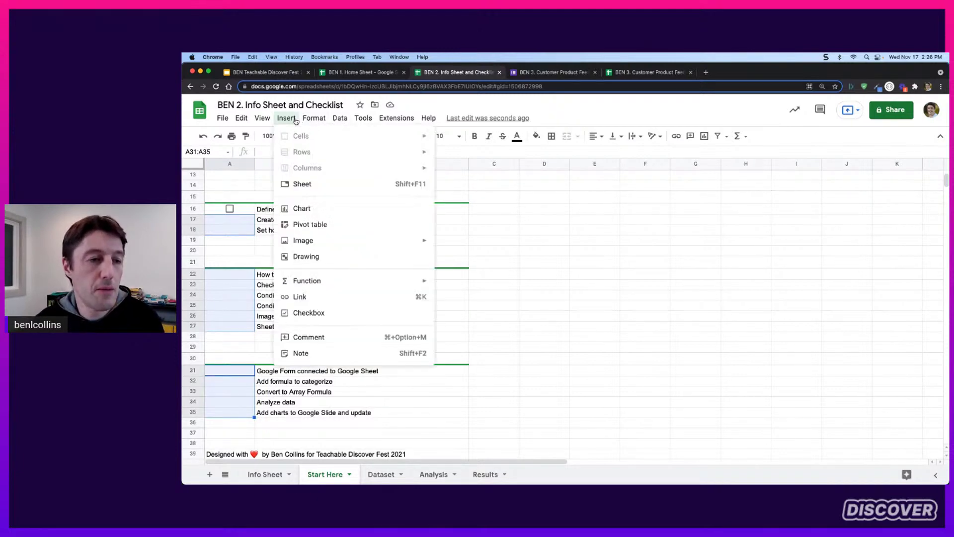
{"action": "left_click", "coordinate": [323, 313]}
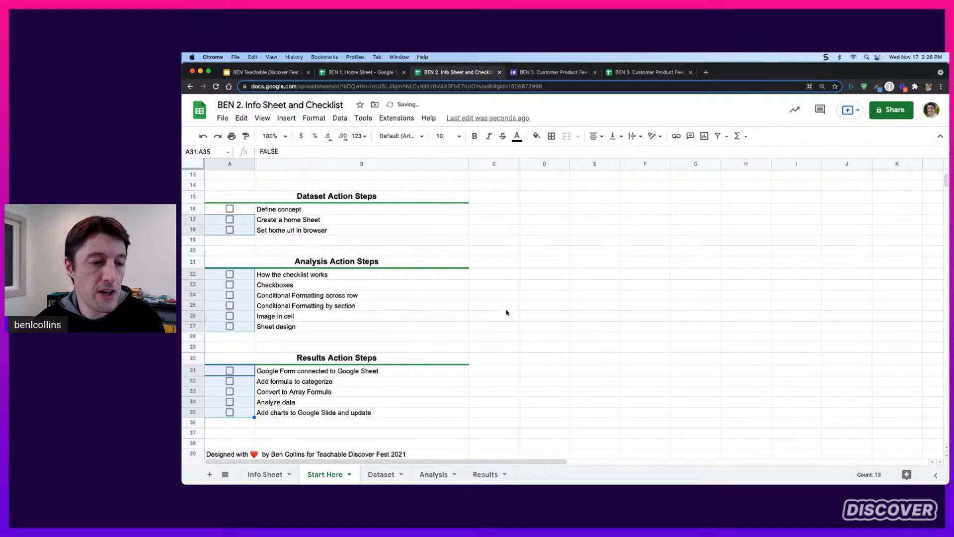
{"action": "left_click", "coordinate": [289, 222]}
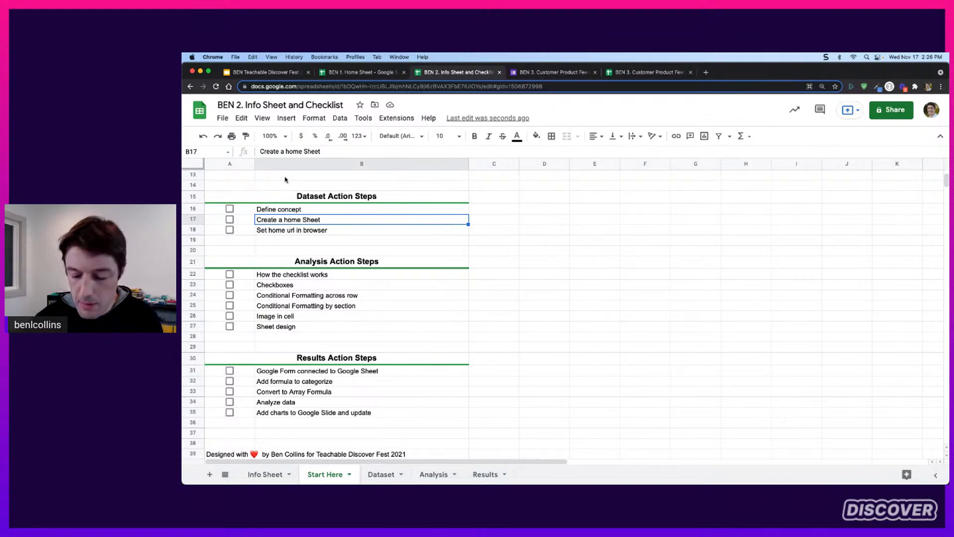
Zoom the browser in and resize the formula bar back to normal height
{"action": "key", "text": "super+equal"}
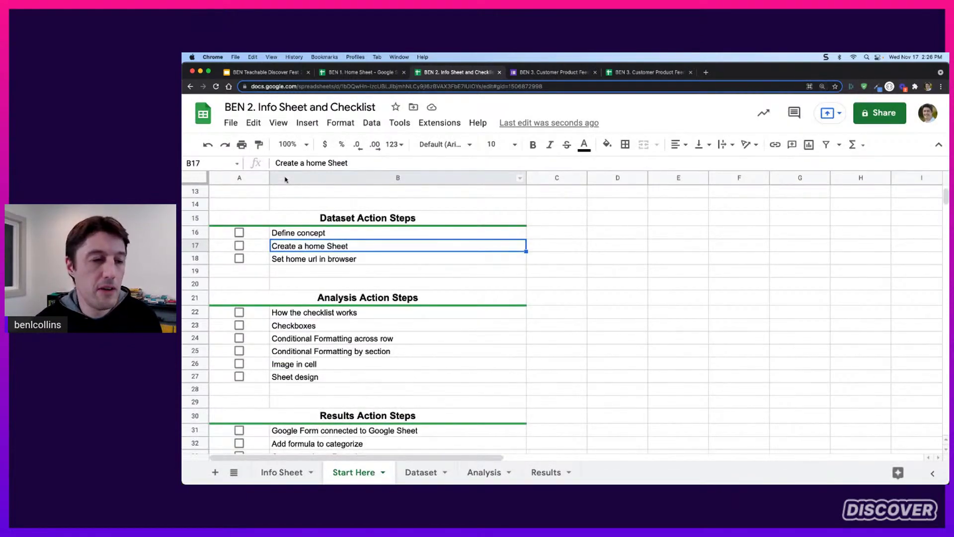
{"action": "left_click", "coordinate": [256, 236]}
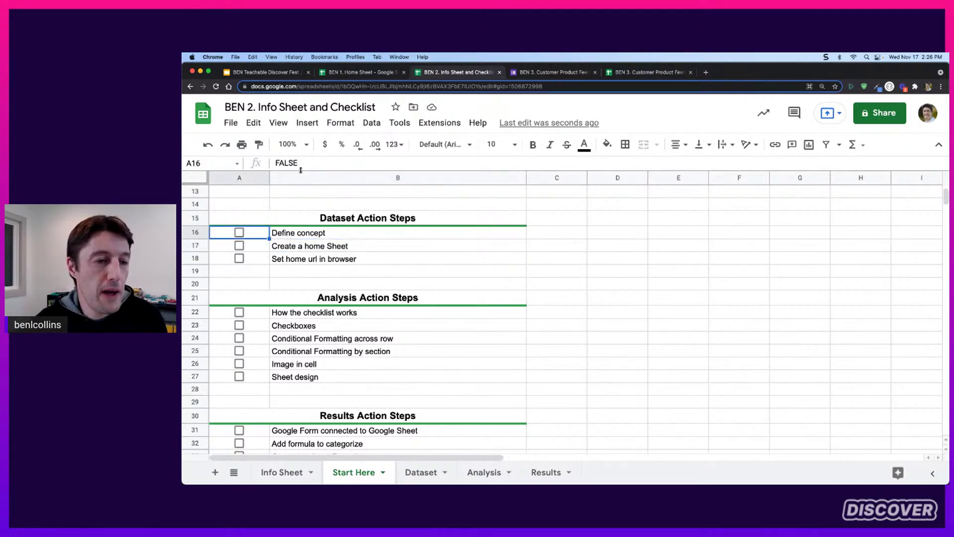
{"action": "left_click_drag", "start_coordinate": [301, 171], "coordinate": [301, 182]}
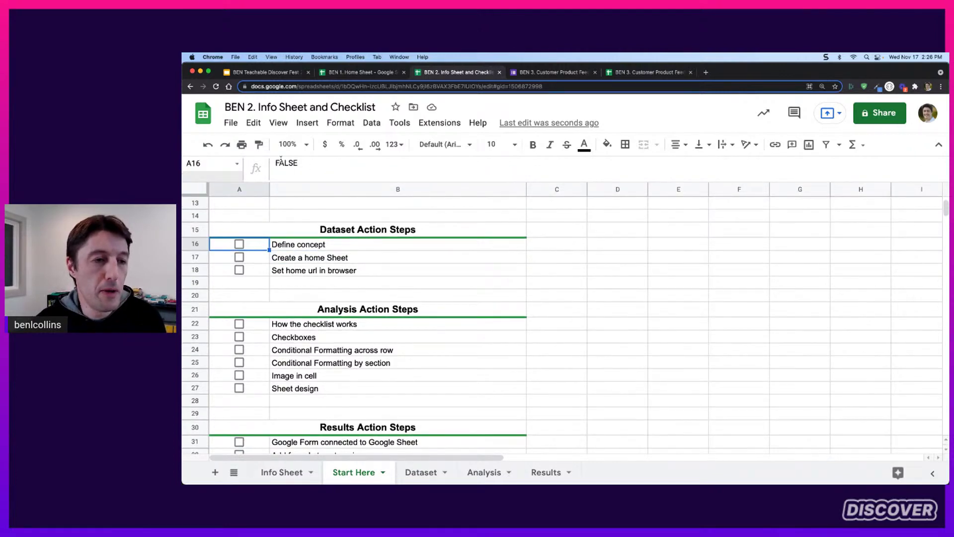
{"action": "key", "text": "super+equal"}
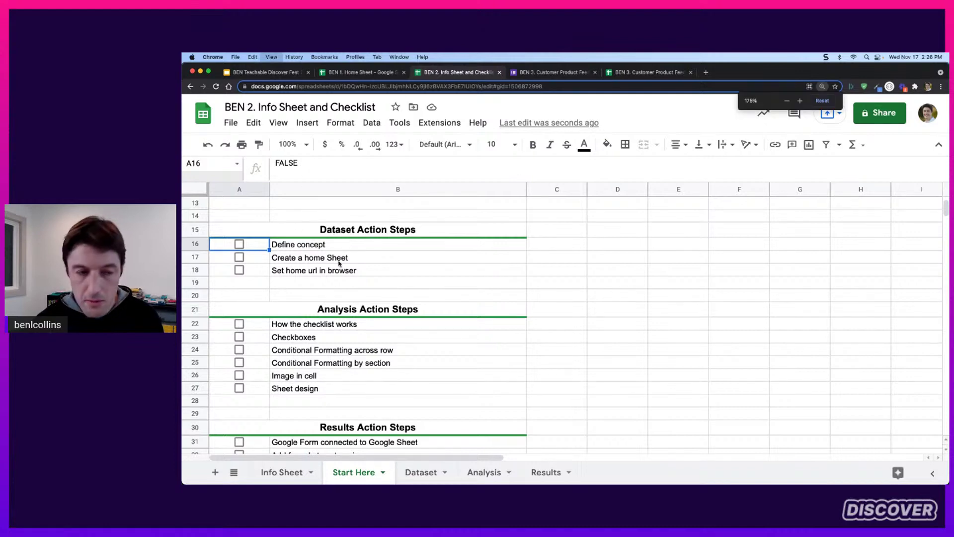
{"action": "left_click_drag", "start_coordinate": [323, 198], "coordinate": [322, 190]}
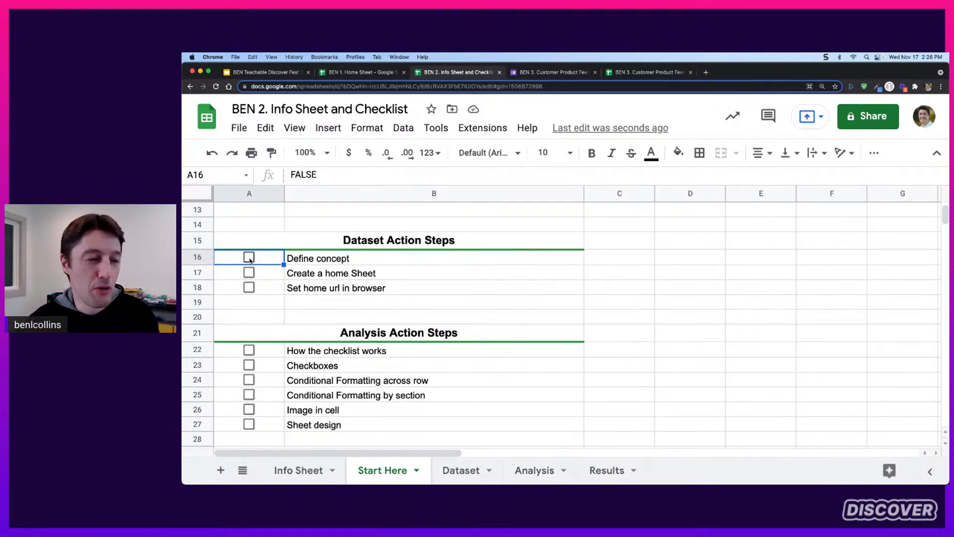
Toggle the Define concept checkbox on and off repeatedly, leaving it unticked
{"action": "left_click", "coordinate": [249, 258]}
{"action": "left_click", "coordinate": [249, 258]}
{"action": "left_click", "coordinate": [250, 258]}
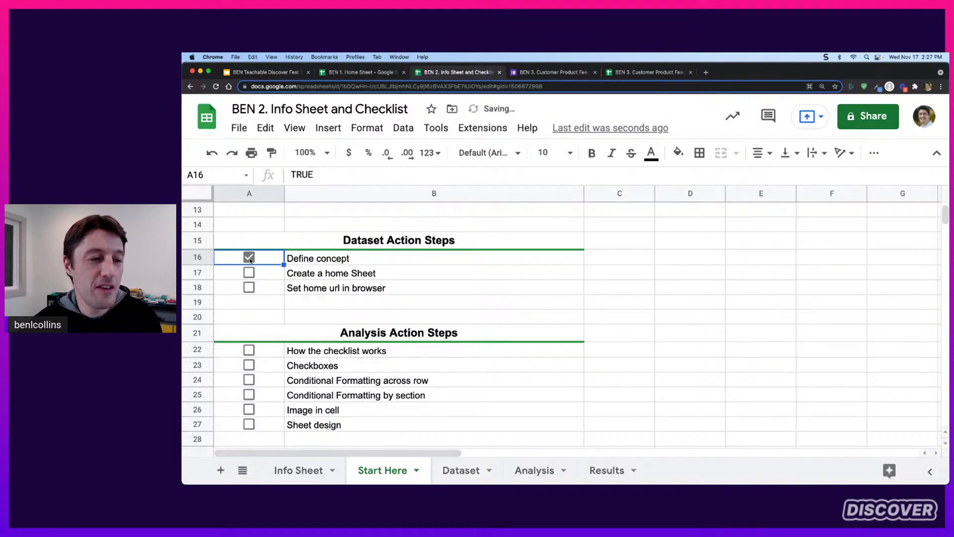
{"action": "left_click", "coordinate": [250, 258]}
{"action": "left_click", "coordinate": [249, 258]}
{"action": "left_click", "coordinate": [250, 258]}
{"action": "left_click", "coordinate": [249, 258]}
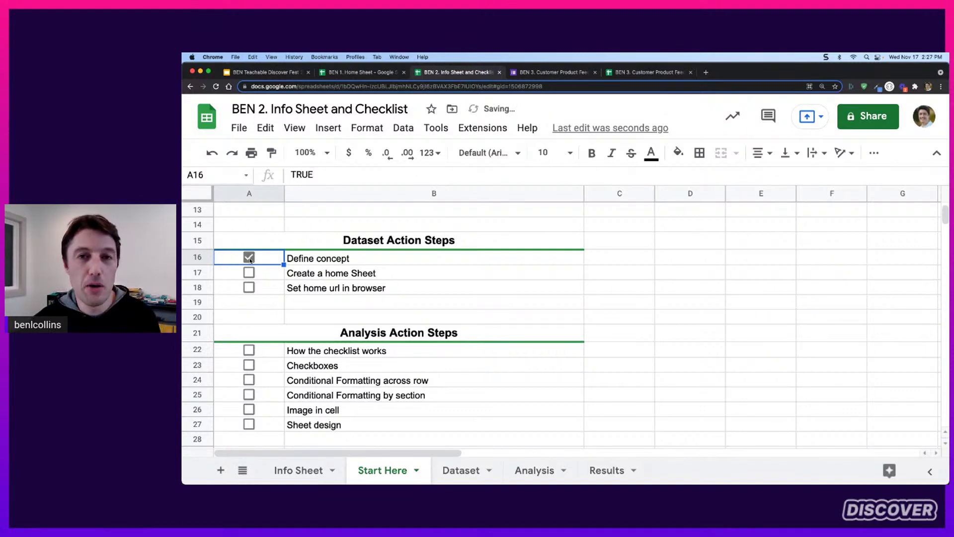
{"action": "left_click", "coordinate": [250, 258]}
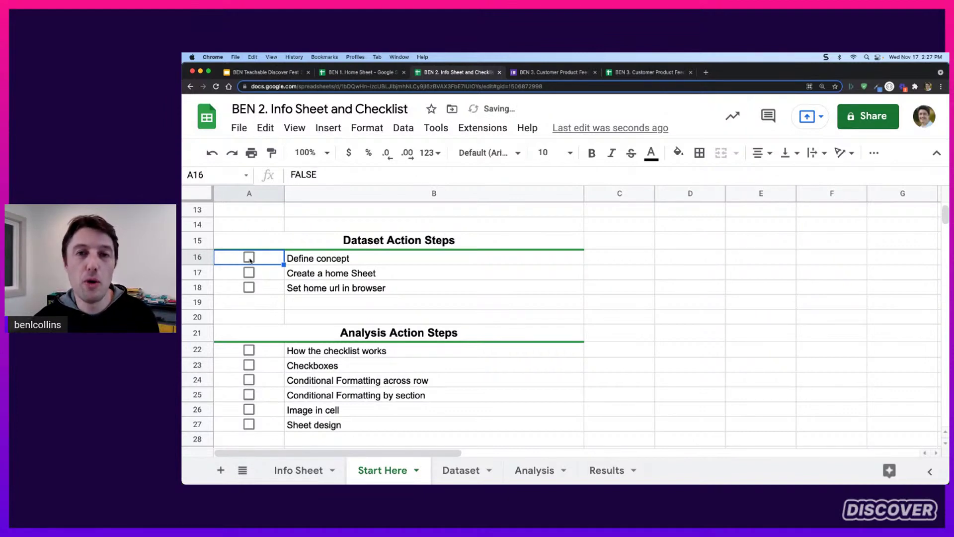
{"action": "left_click", "coordinate": [250, 258]}
{"action": "left_click", "coordinate": [250, 258]}
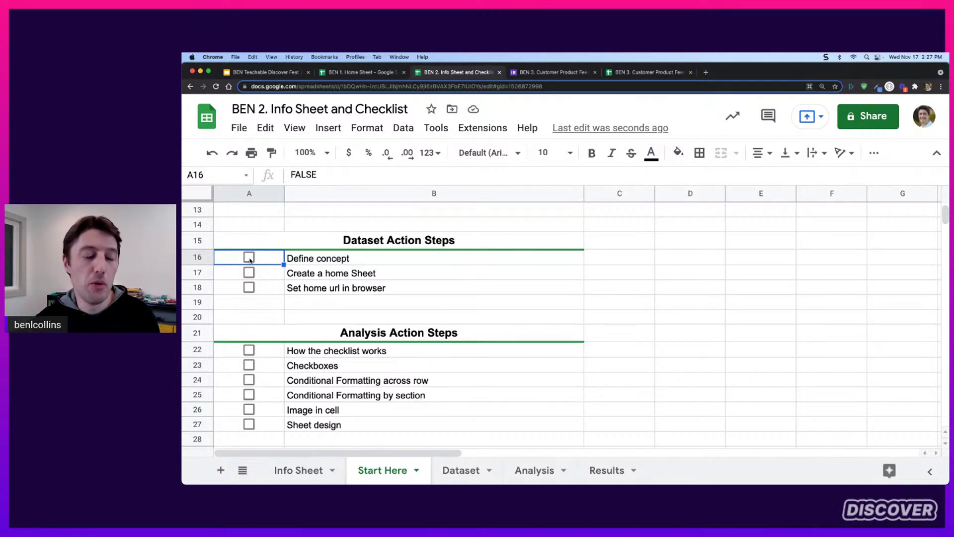
{"action": "left_click", "coordinate": [249, 258]}
{"action": "left_click", "coordinate": [250, 258]}
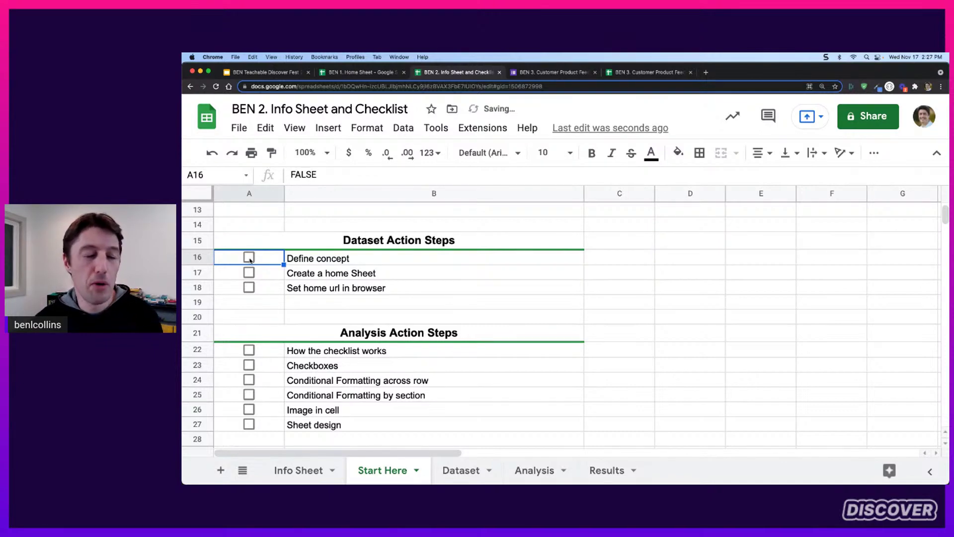
{"action": "left_click", "coordinate": [250, 258]}
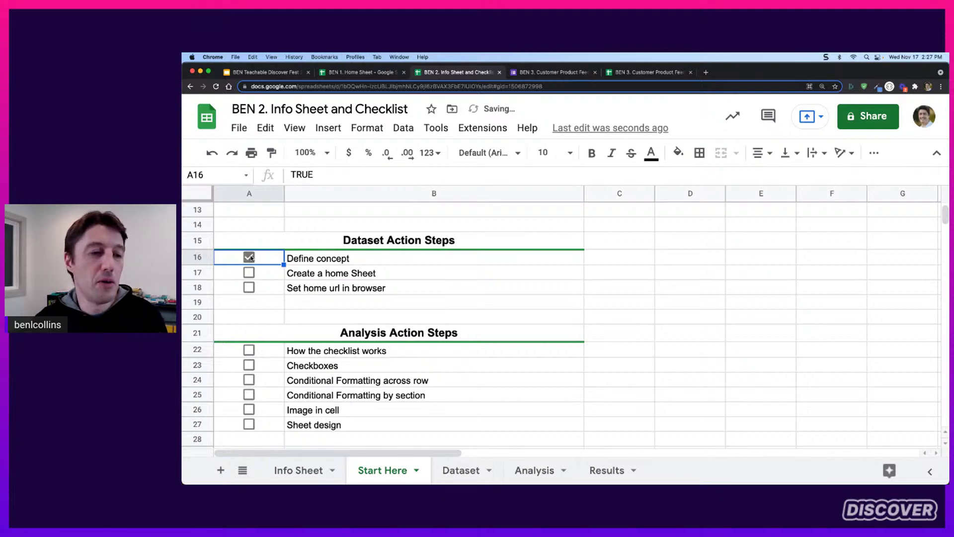
{"action": "left_click", "coordinate": [250, 258]}
{"action": "left_click", "coordinate": [250, 257]}
{"action": "left_click", "coordinate": [250, 258]}
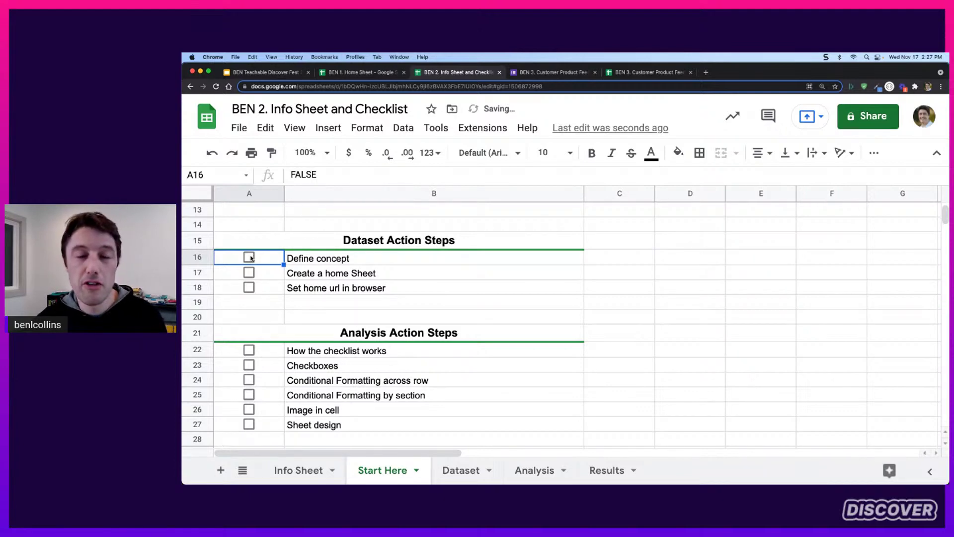
{"action": "left_click", "coordinate": [250, 258]}
{"action": "left_click", "coordinate": [251, 257]}
{"action": "left_click", "coordinate": [250, 258]}
{"action": "left_click", "coordinate": [250, 258]}
{"action": "left_click", "coordinate": [250, 257]}
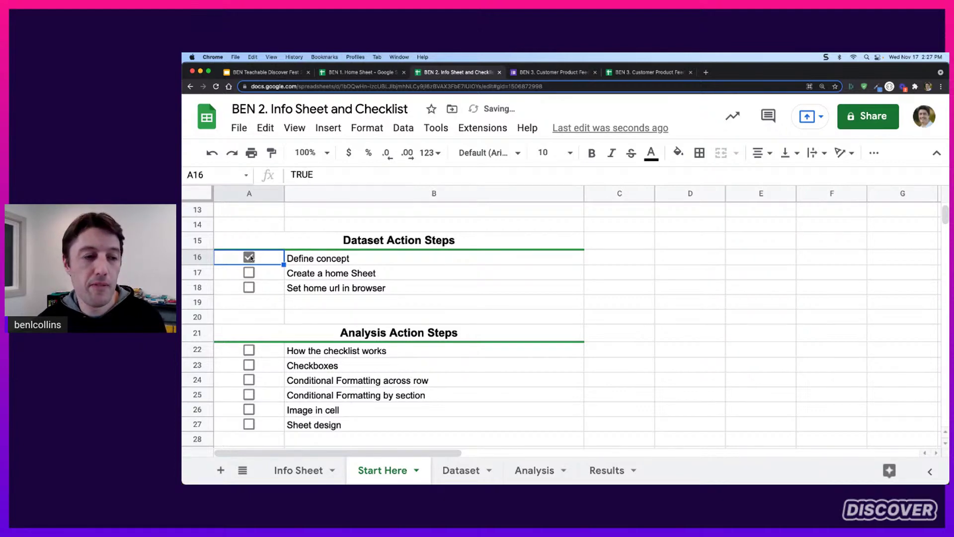
{"action": "left_click", "coordinate": [250, 258]}
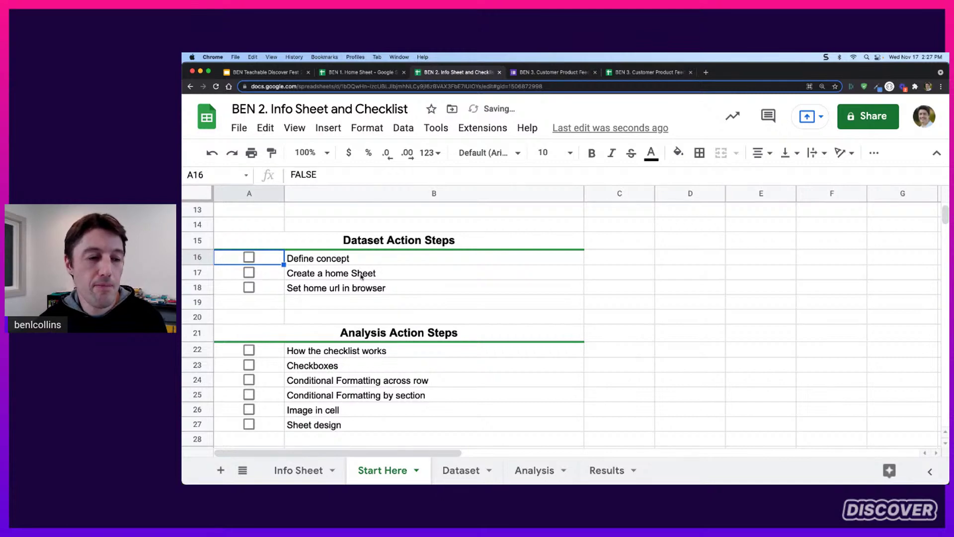
Tick and untick the Set home url and Create a home Sheet checkboxes
{"action": "left_click", "coordinate": [250, 287]}
{"action": "left_click", "coordinate": [250, 273]}
{"action": "left_click", "coordinate": [250, 288]}
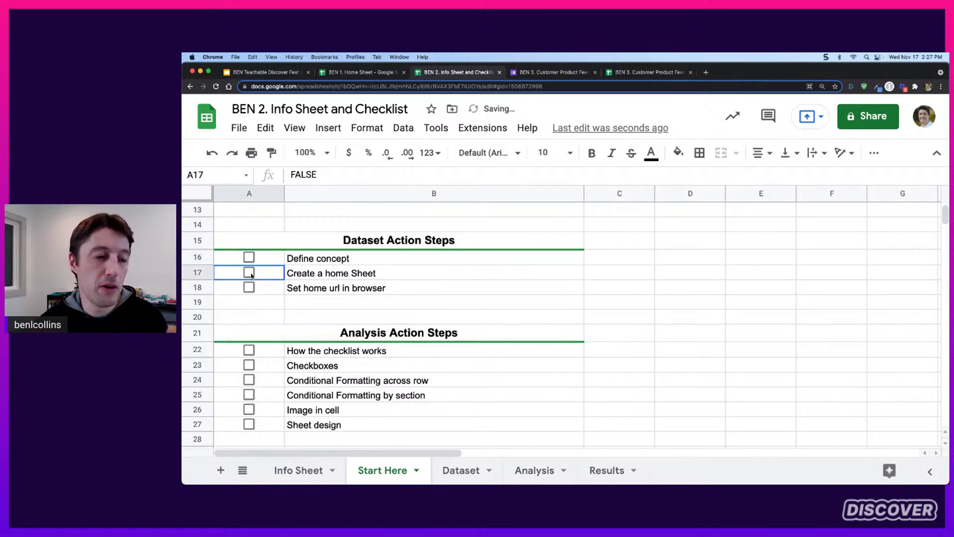
{"action": "left_click", "coordinate": [249, 273]}
{"action": "key", "text": "Right"}
{"action": "key", "text": "shift+Left"}
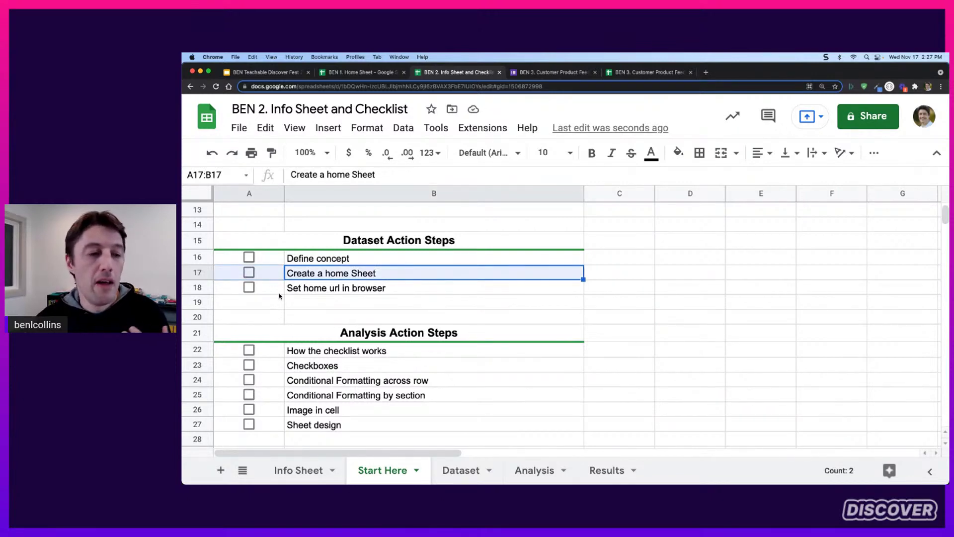
{"action": "left_click", "coordinate": [250, 287]}
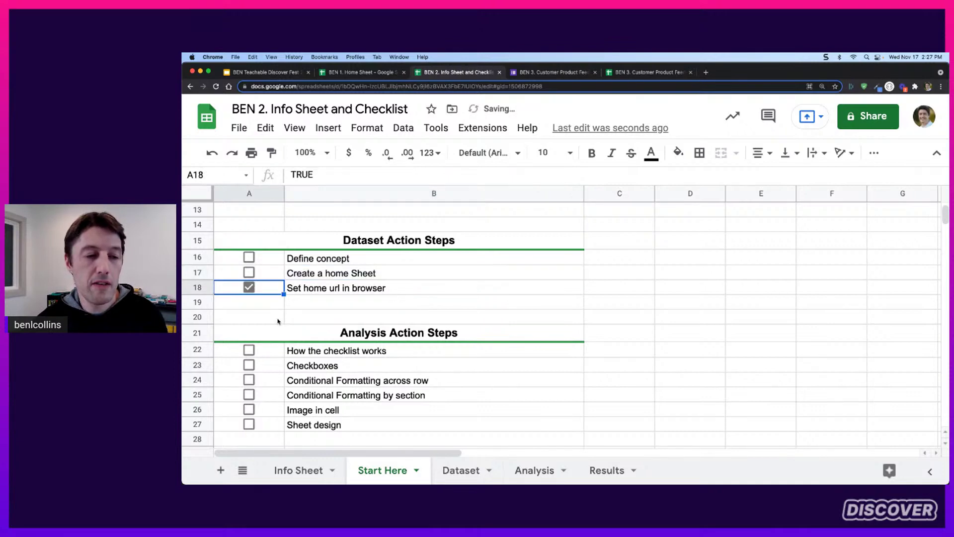
{"action": "left_click", "coordinate": [250, 290]}
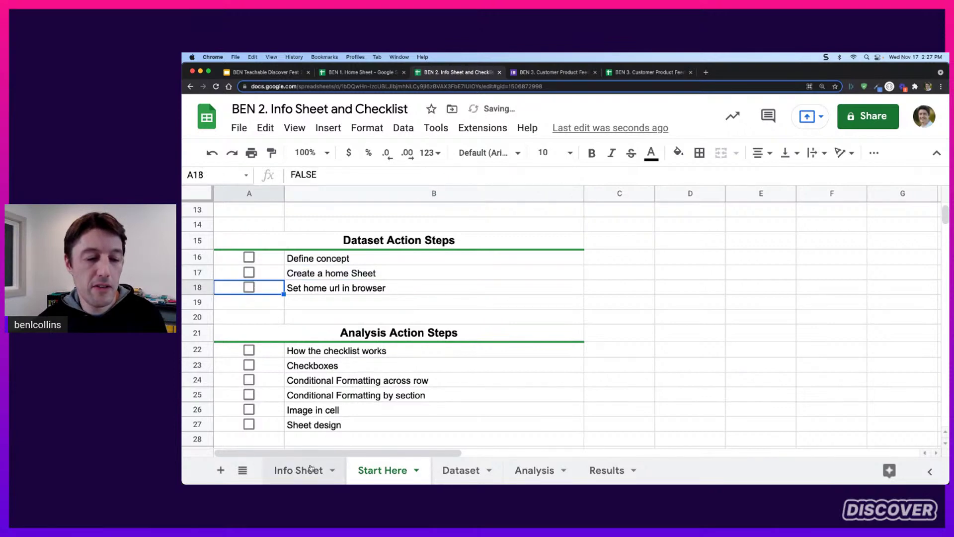
Tick Create a home Sheet on Info Sheet, then select A16:B18 back on Start Here
{"action": "left_click", "coordinate": [304, 470]}
{"action": "scroll", "coordinate": [444, 328], "scroll_direction": "down", "scroll_amount": 6}
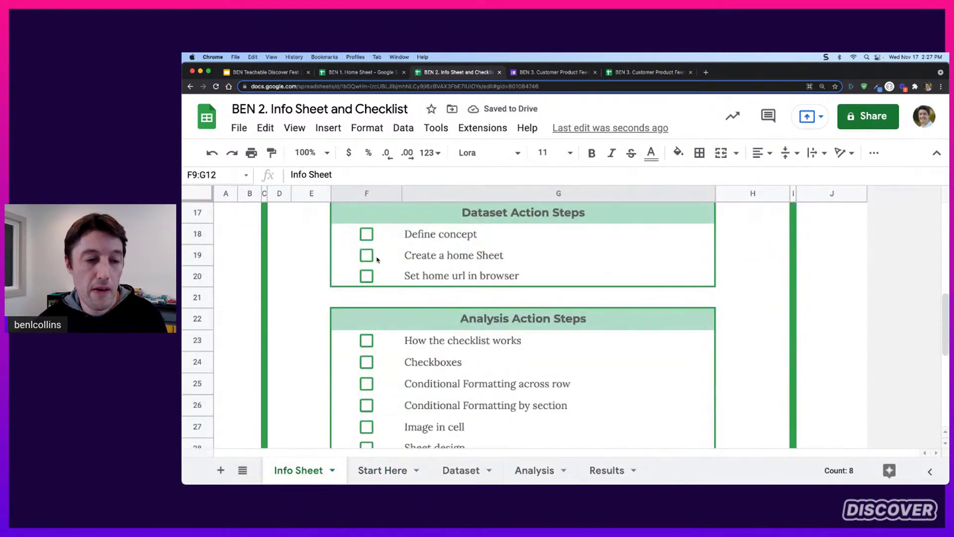
{"action": "left_click", "coordinate": [368, 255]}
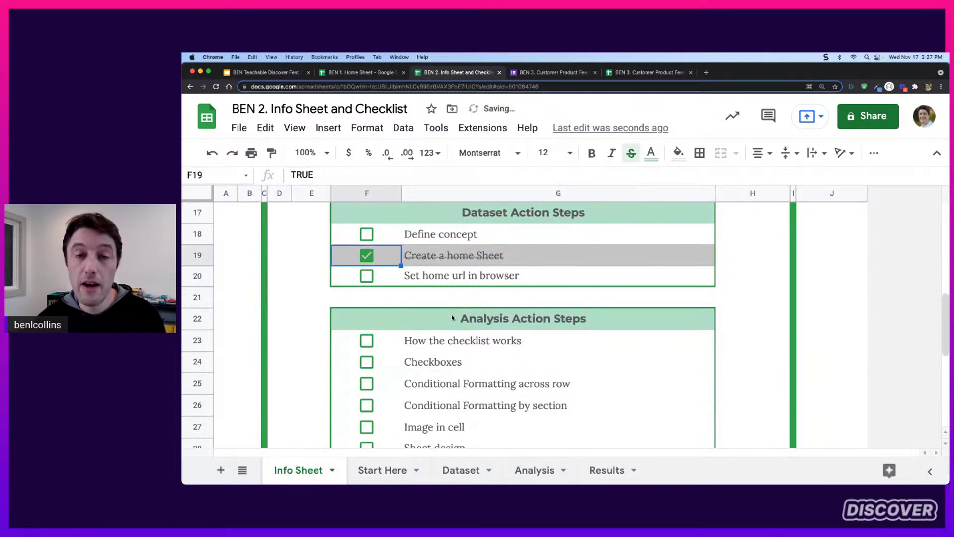
{"action": "left_click", "coordinate": [382, 479]}
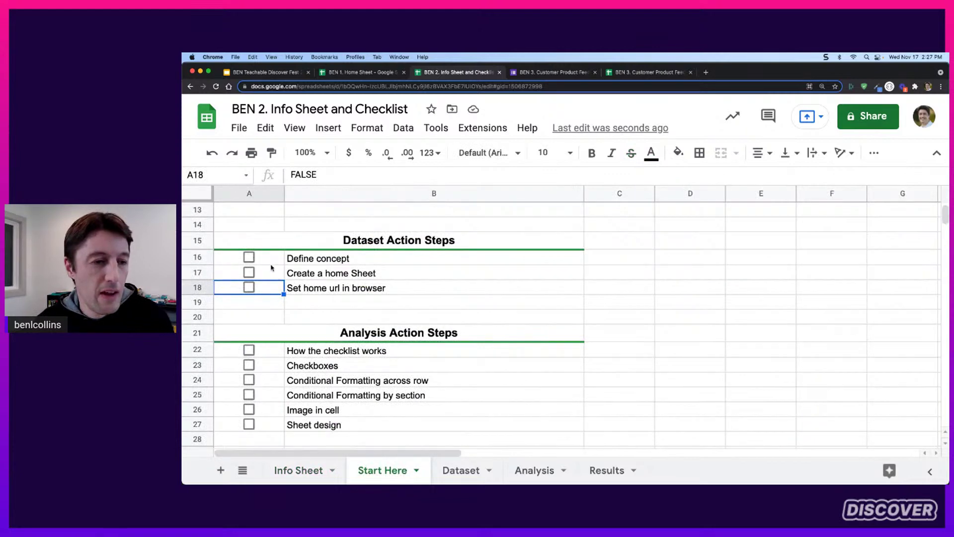
{"action": "left_click_drag", "start_coordinate": [272, 258], "coordinate": [486, 307]}
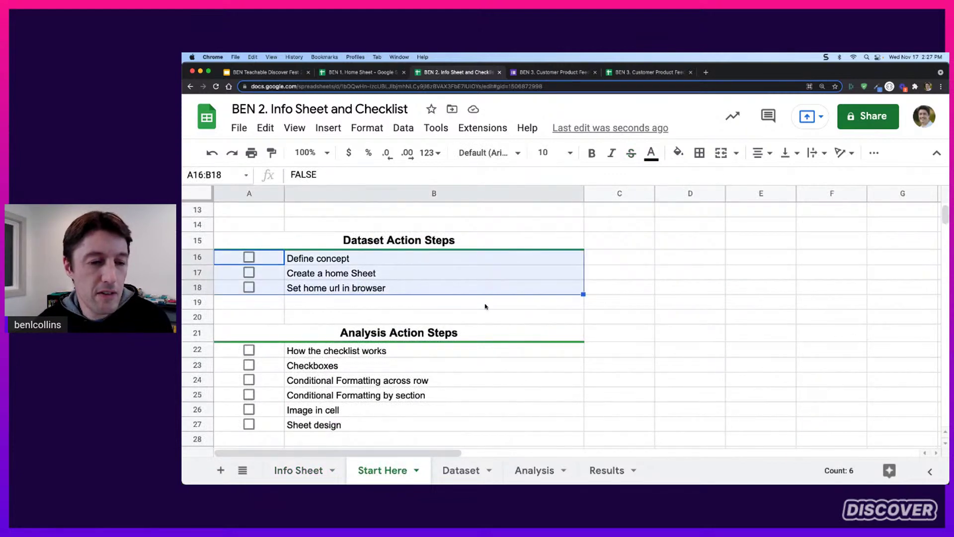
Add the Analysis rows and Results rows A31:B35 to the A16:B18 selection
{"action": "left_click", "coordinate": [351, 129]}
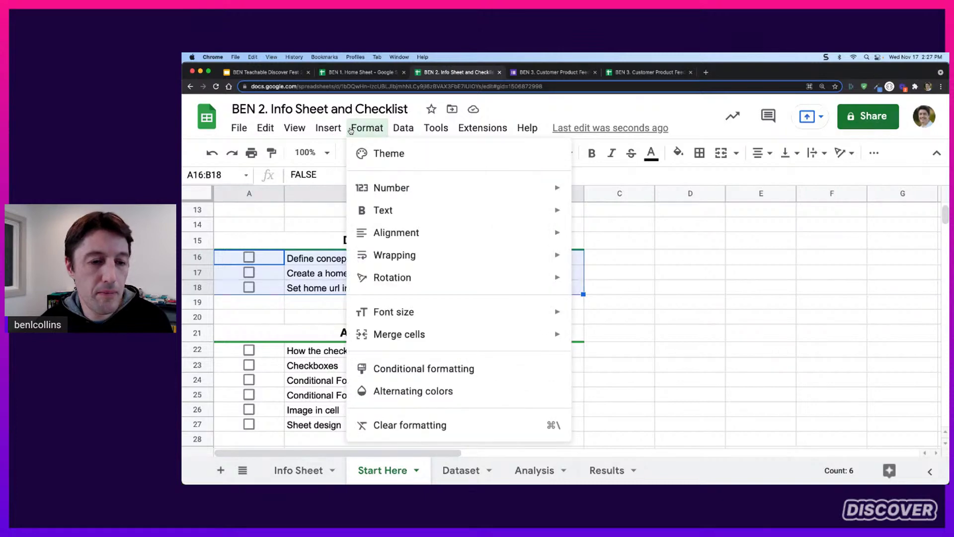
{"action": "left_click", "coordinate": [350, 130]}
{"action": "scroll", "coordinate": [383, 297], "scroll_direction": "down", "scroll_amount": 1}
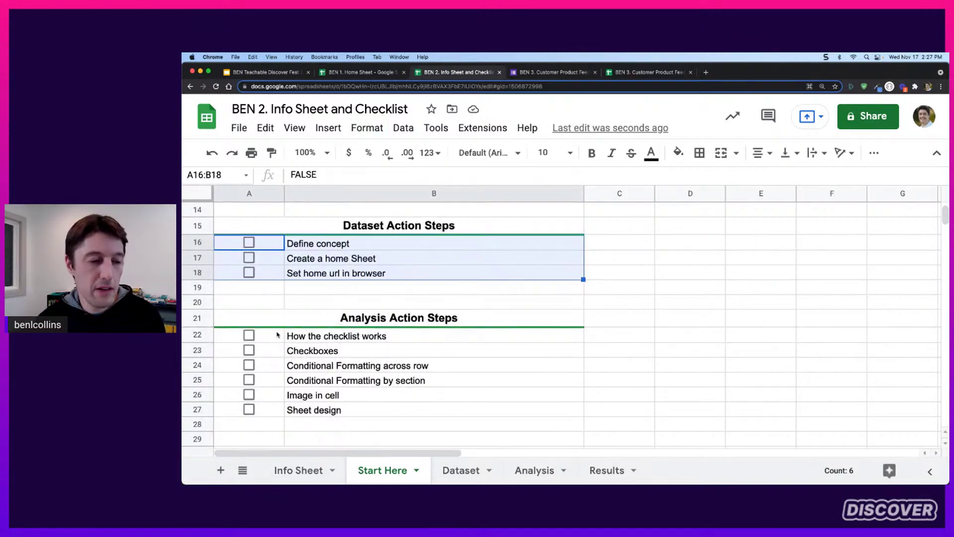
{"action": "left_click_drag", "start_coordinate": [276, 336], "coordinate": [461, 403]}
{"action": "scroll", "coordinate": [460, 403], "scroll_direction": "down", "scroll_amount": 5}
{"action": "scroll", "coordinate": [318, 377], "scroll_direction": "down", "scroll_amount": 1}
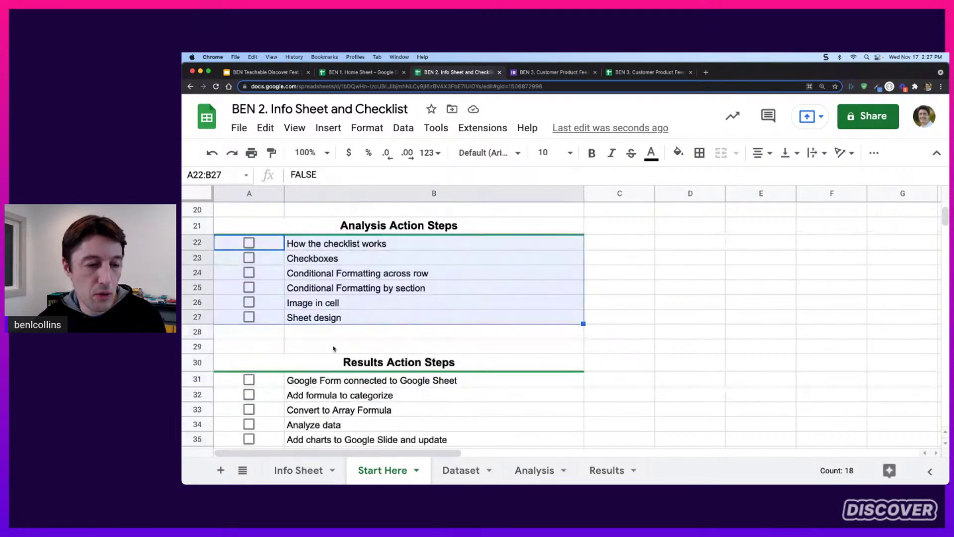
{"action": "scroll", "coordinate": [325, 348], "scroll_direction": "down", "scroll_amount": 4}
{"action": "left_click", "coordinate": [278, 319], "text": "super"}
{"action": "left_click_drag", "start_coordinate": [277, 318], "coordinate": [299, 378]}
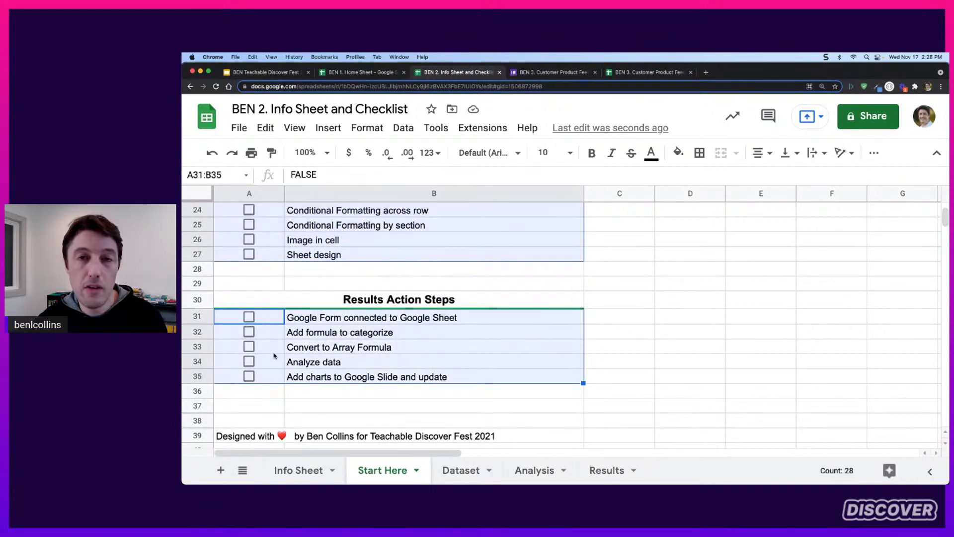
Review the selected checklist ranges and open the Format menu for them
{"action": "scroll", "coordinate": [294, 332], "scroll_direction": "up", "scroll_amount": 9}
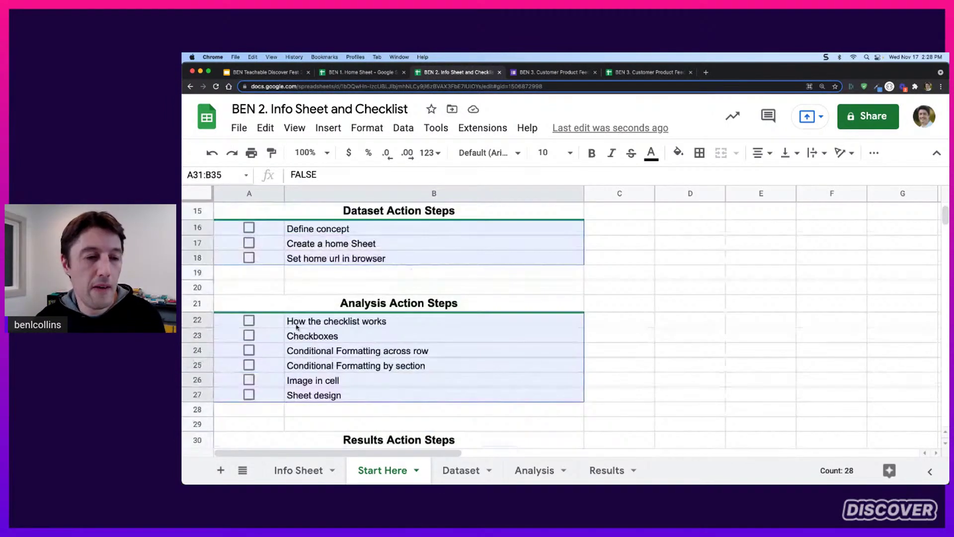
{"action": "scroll", "coordinate": [297, 324], "scroll_direction": "up", "scroll_amount": 2}
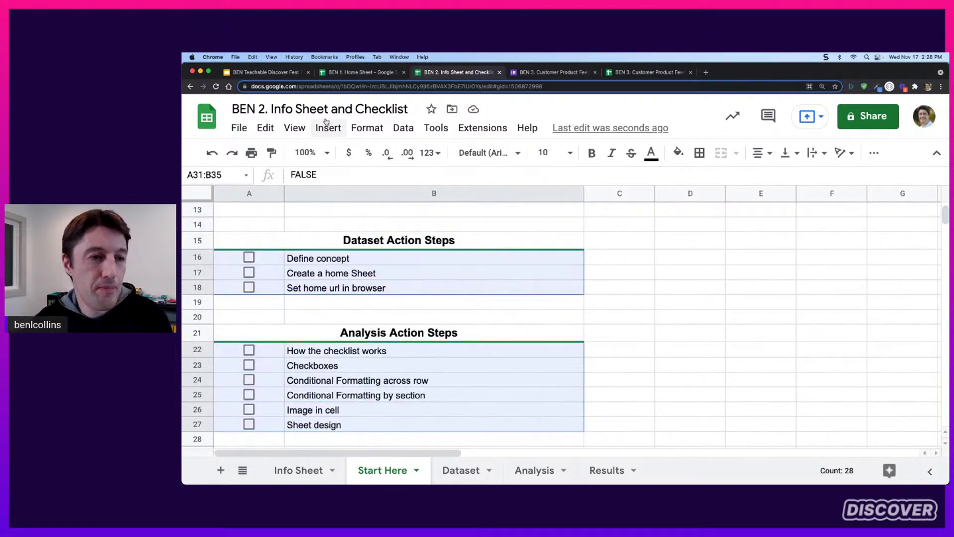
{"action": "scroll", "coordinate": [370, 298], "scroll_direction": "down", "scroll_amount": 3}
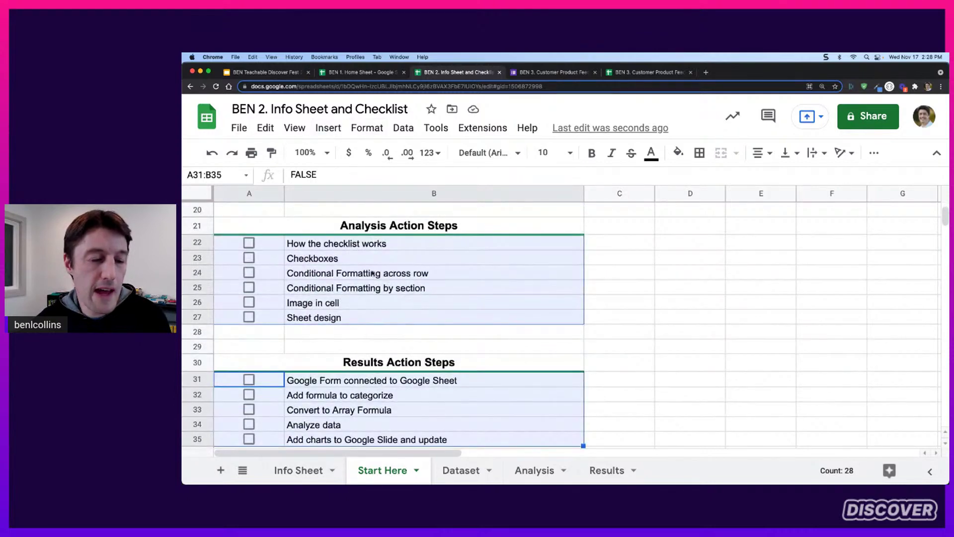
{"action": "scroll", "coordinate": [355, 275], "scroll_direction": "up", "scroll_amount": 3}
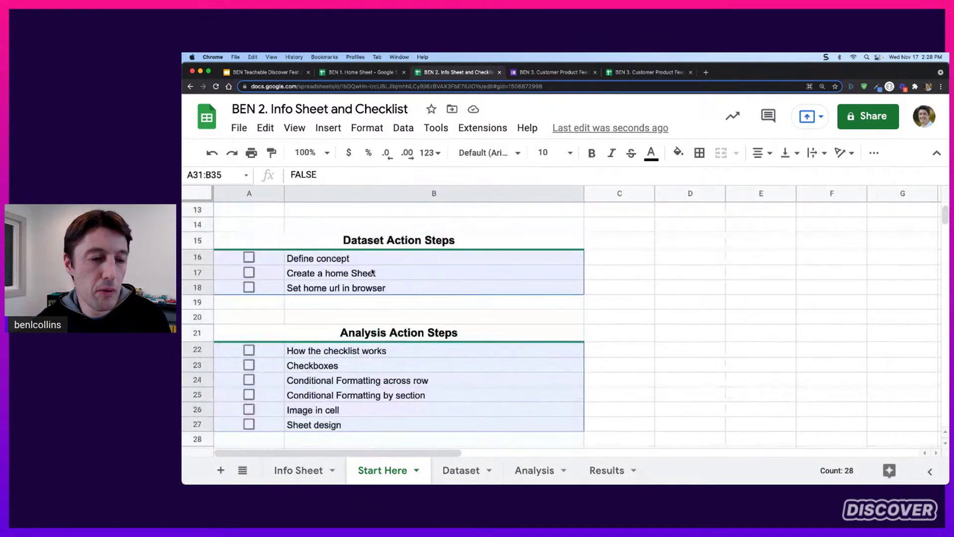
{"action": "left_click", "coordinate": [368, 128]}
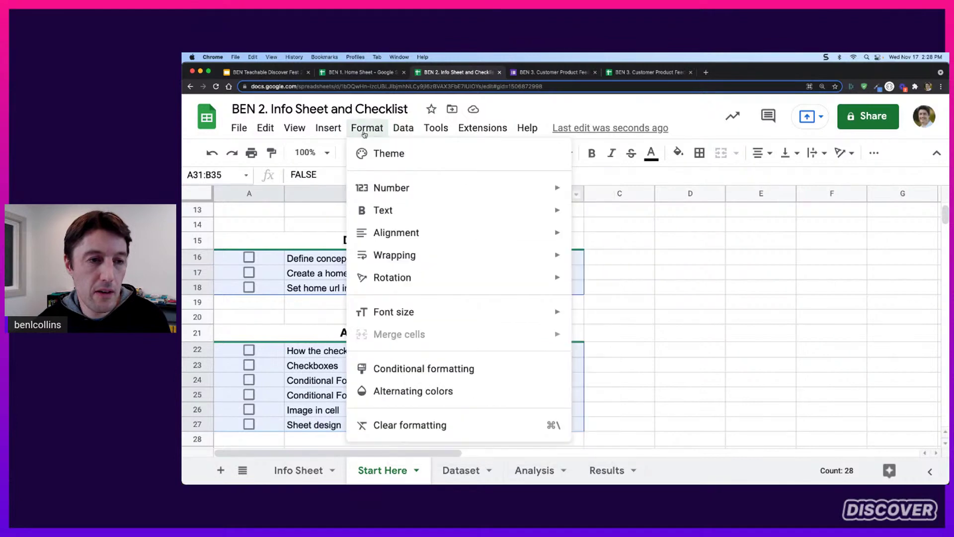
Open Conditional formatting for the checklist ranges and set the condition to 'Custom formula is'
{"action": "left_click", "coordinate": [442, 368]}
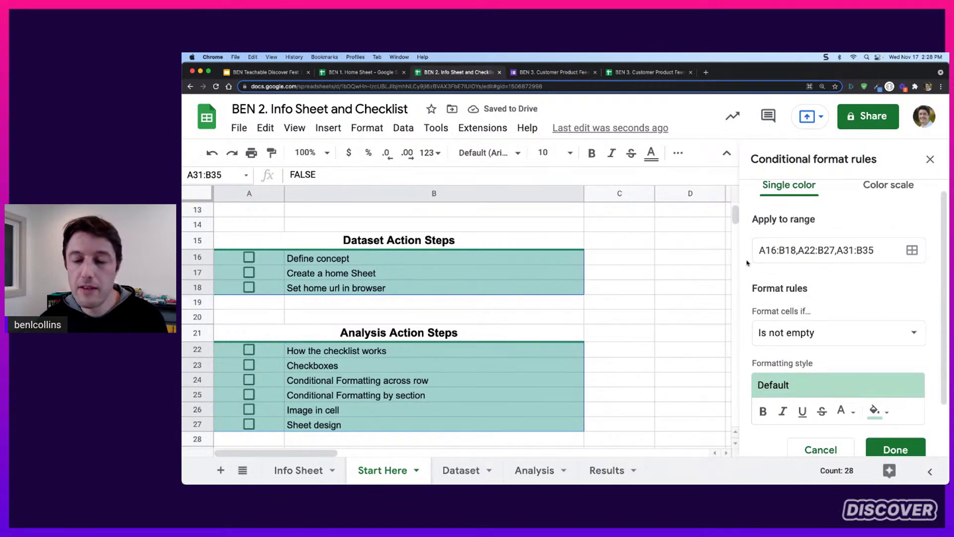
{"action": "scroll", "coordinate": [808, 256], "scroll_direction": "down", "scroll_amount": 2}
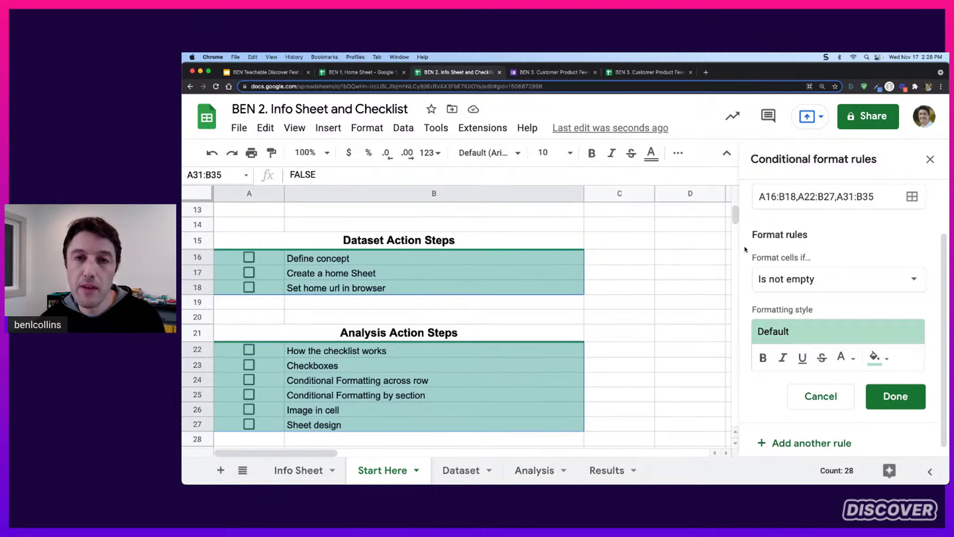
{"action": "left_click", "coordinate": [786, 280]}
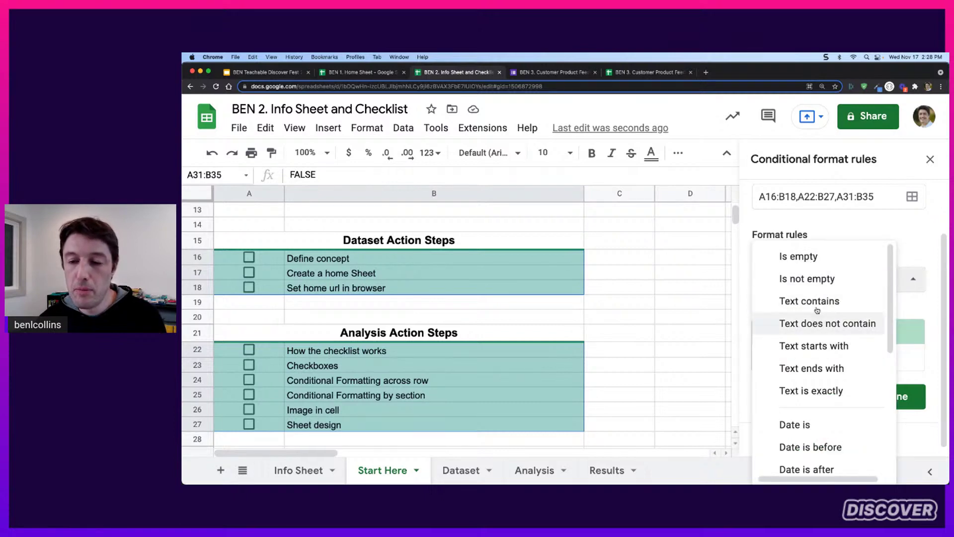
{"action": "scroll", "coordinate": [817, 309], "scroll_direction": "down", "scroll_amount": 5}
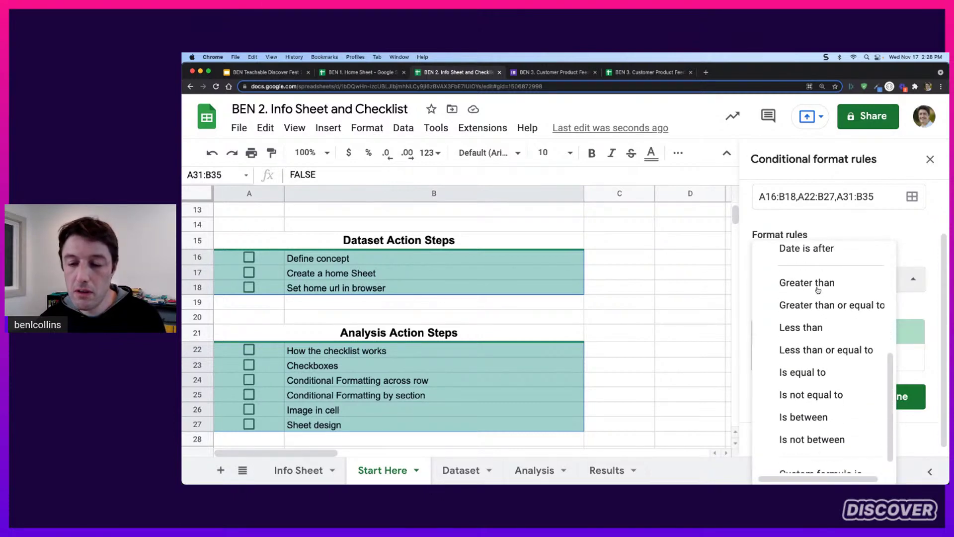
{"action": "scroll", "coordinate": [818, 291], "scroll_direction": "down", "scroll_amount": 1}
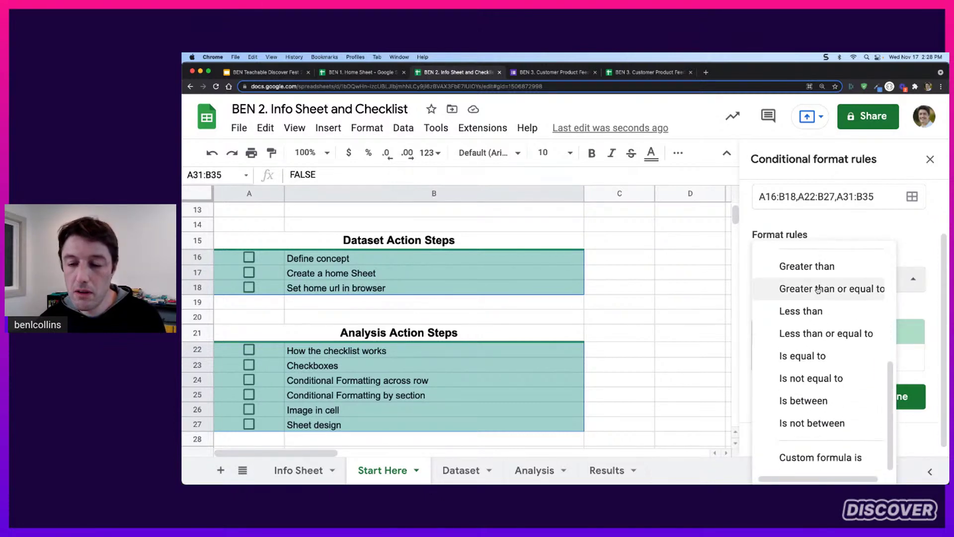
{"action": "left_click", "coordinate": [822, 464]}
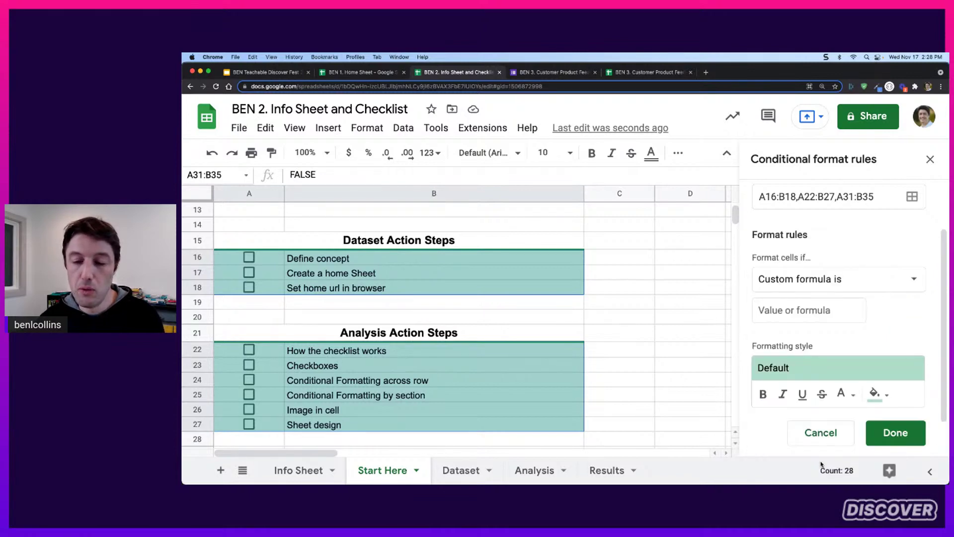
Enter the custom formula =$B16=TRUE, save the rule, and test it with Define concept
{"action": "left_click", "coordinate": [820, 309]}
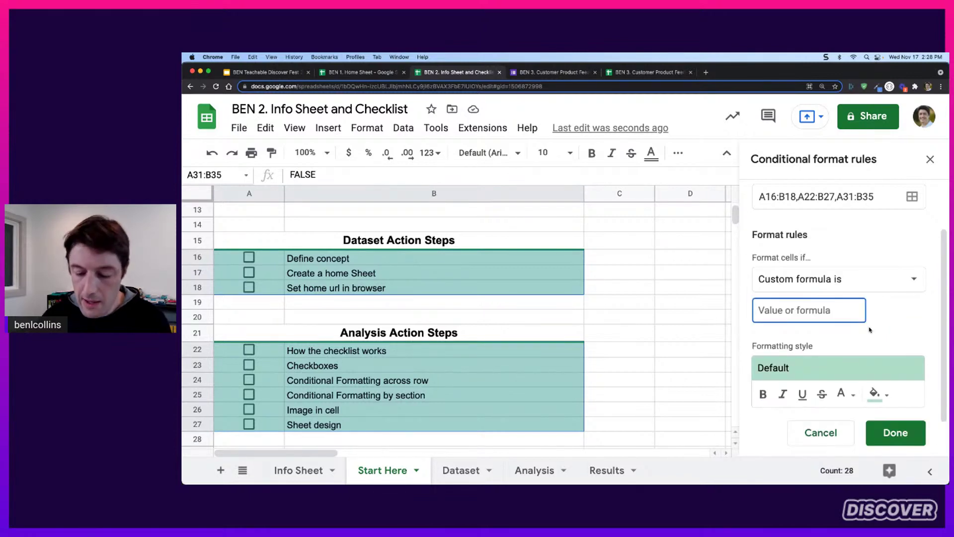
{"action": "type", "text": "="}
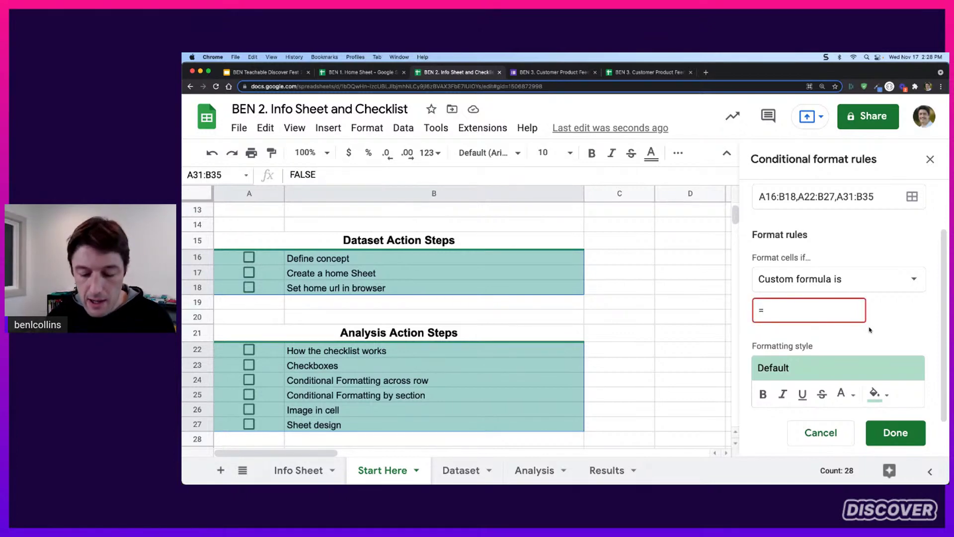
{"action": "type", "text": "$"}
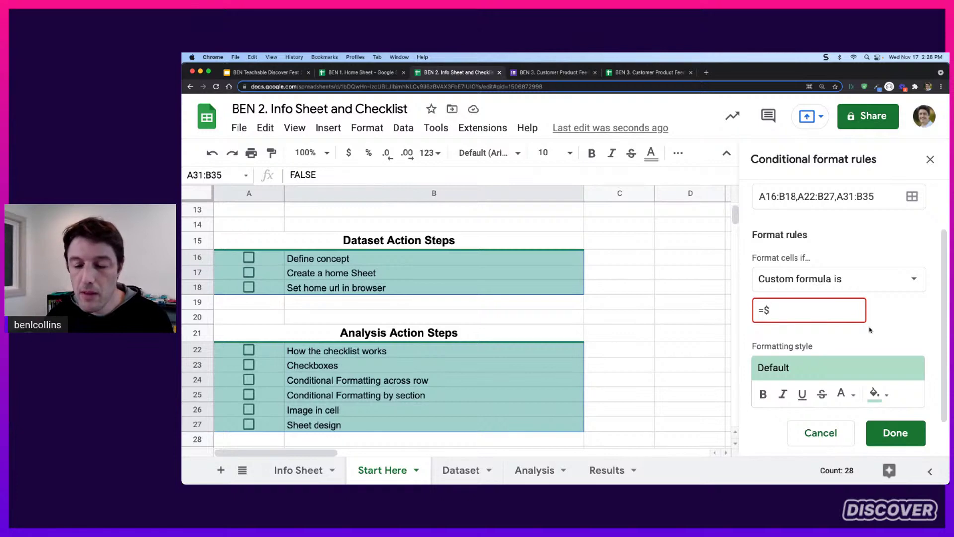
{"action": "type", "text": "B"}
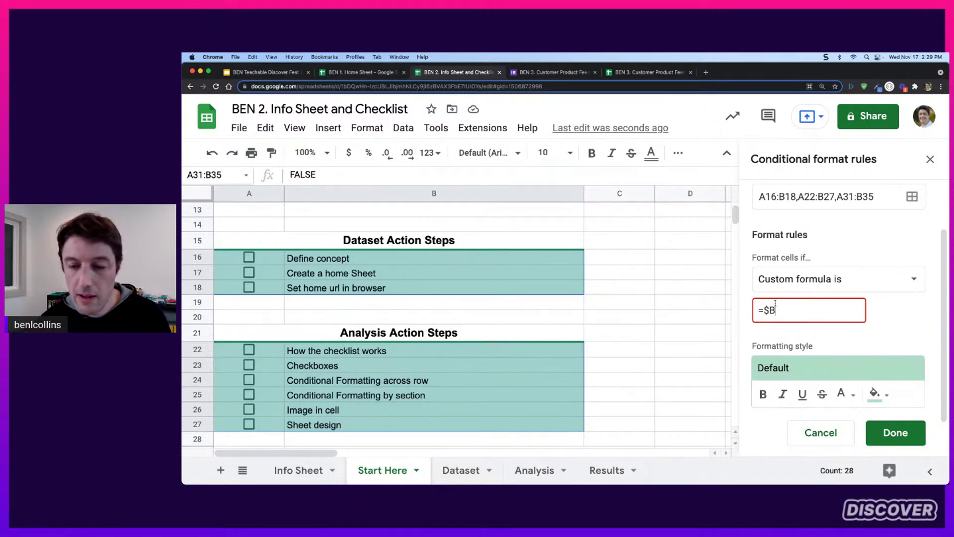
{"action": "type", "text": "16"}
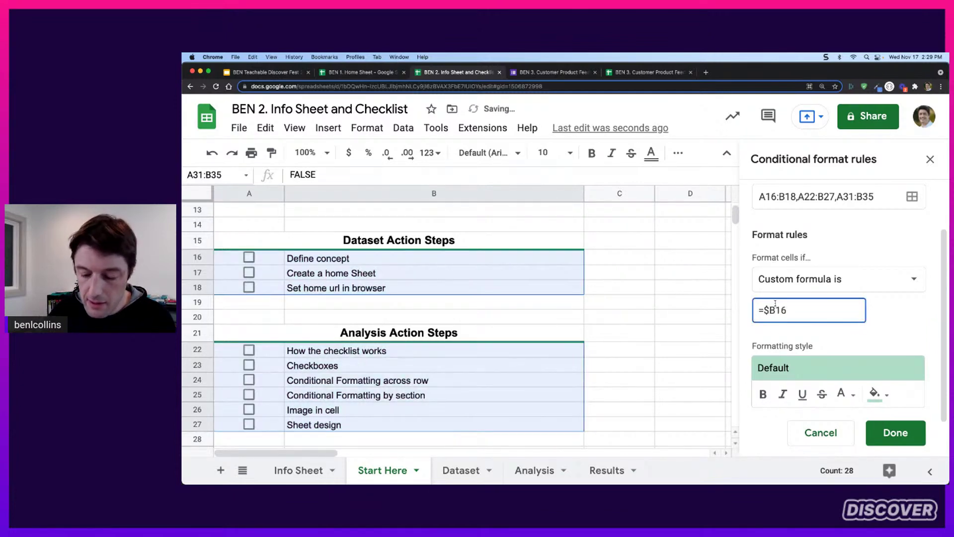
{"action": "type", "text": "=TRUE"}
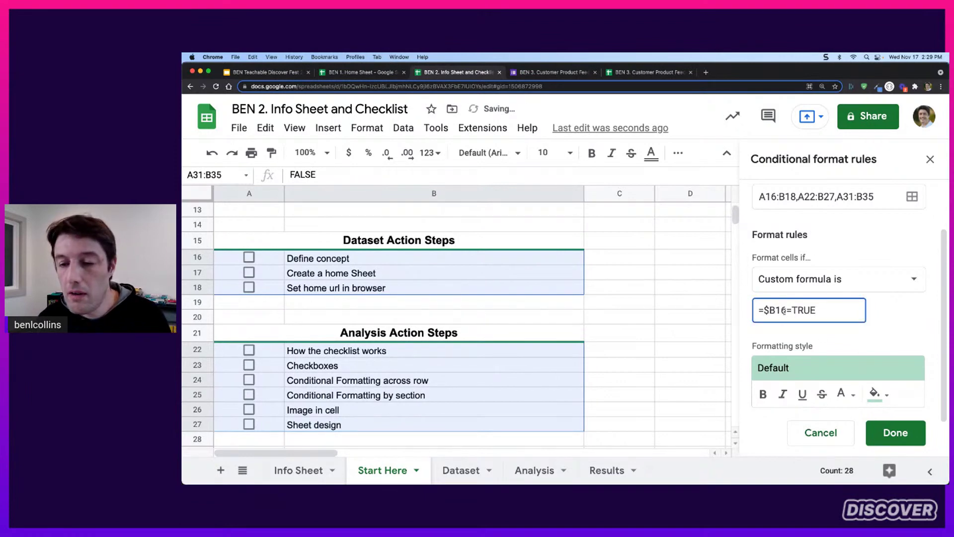
{"action": "left_click_drag", "start_coordinate": [786, 310], "coordinate": [819, 310]}
{"action": "left_click", "coordinate": [819, 310]}
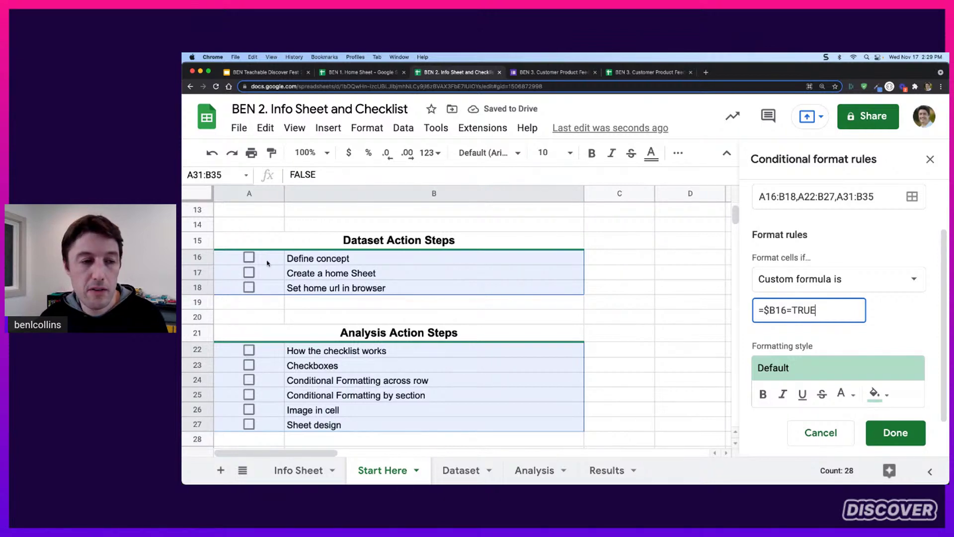
{"action": "left_click", "coordinate": [249, 258]}
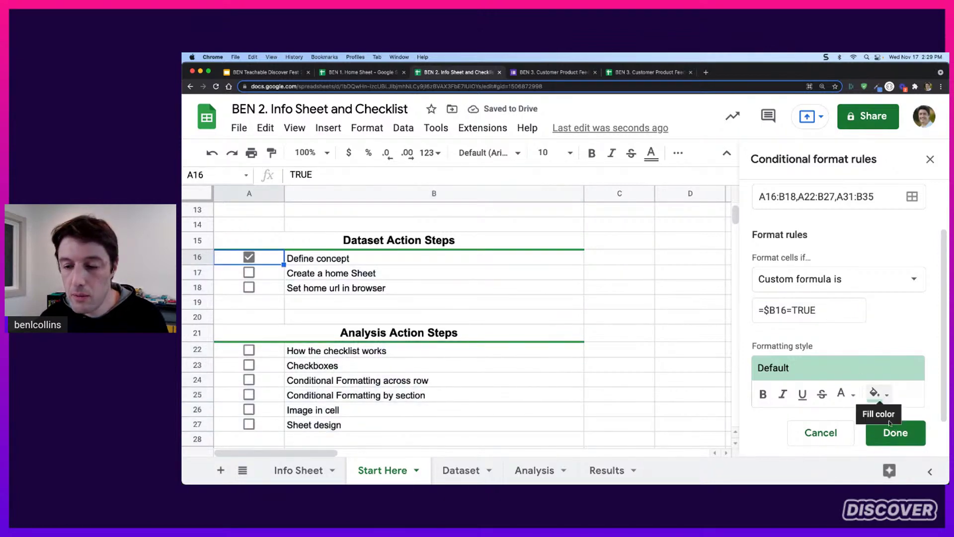
{"action": "left_click", "coordinate": [893, 434]}
{"action": "left_click", "coordinate": [249, 258]}
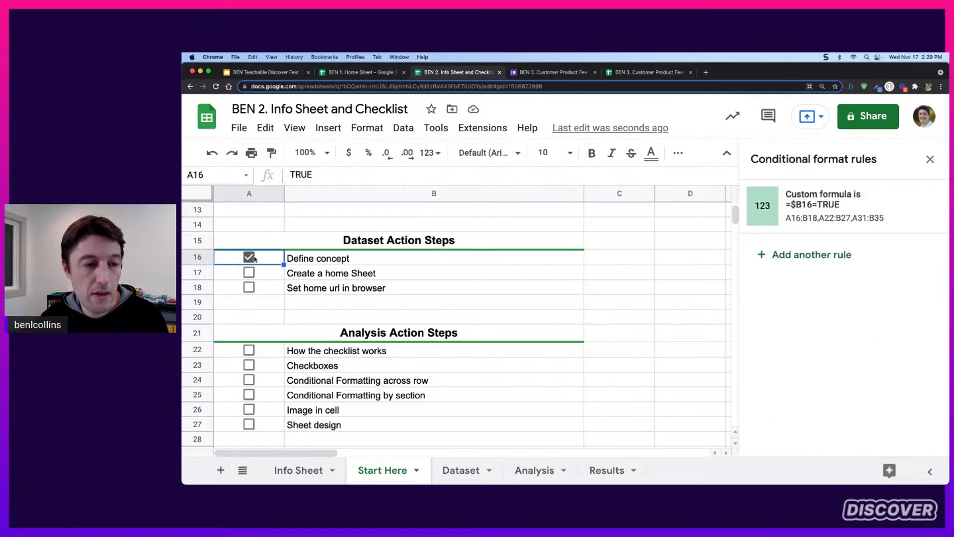
Edit the rule's formula from $B16 to $A16 so it reads =$A16=TRUE
{"action": "left_click", "coordinate": [863, 203]}
{"action": "scroll", "coordinate": [851, 328], "scroll_direction": "down", "scroll_amount": 2}
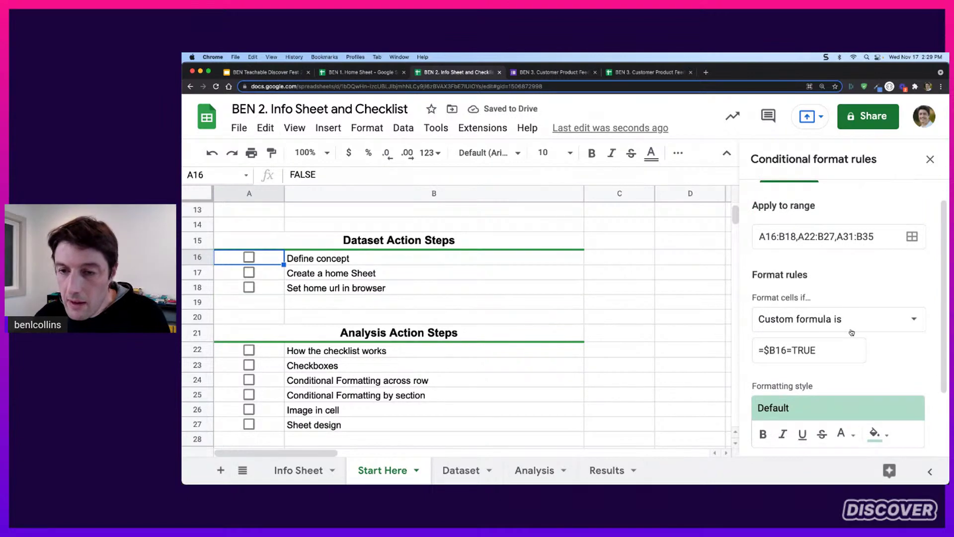
{"action": "scroll", "coordinate": [852, 332], "scroll_direction": "down", "scroll_amount": 1}
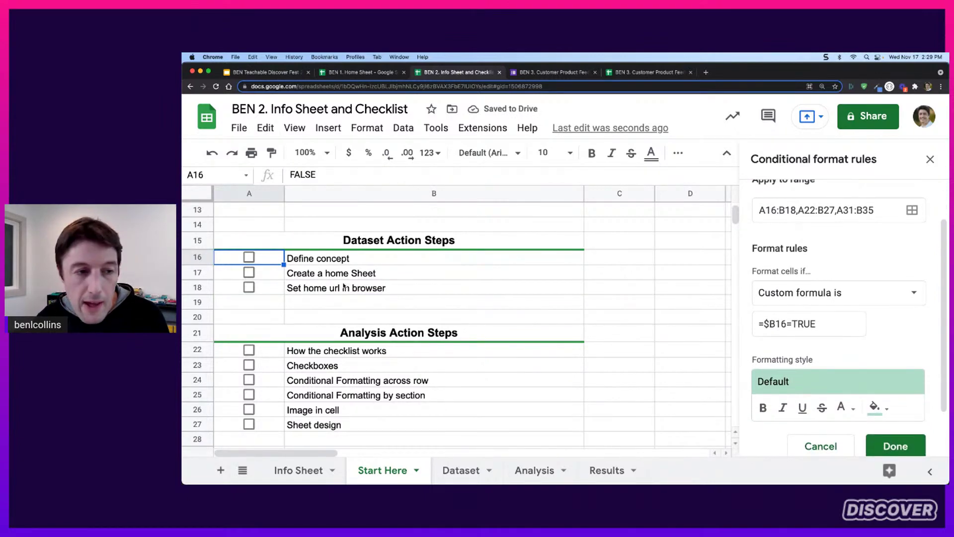
{"action": "left_click", "coordinate": [771, 323]}
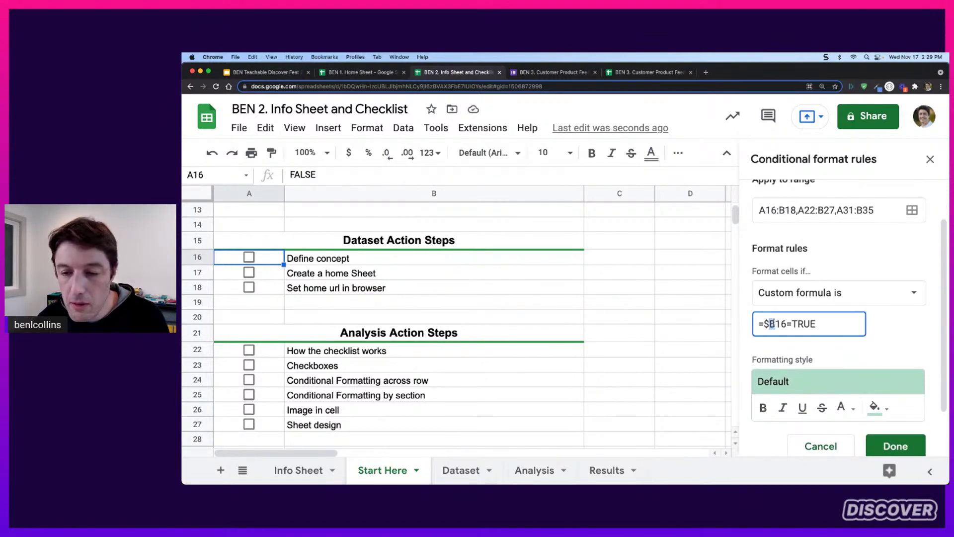
{"action": "type", "text": "A"}
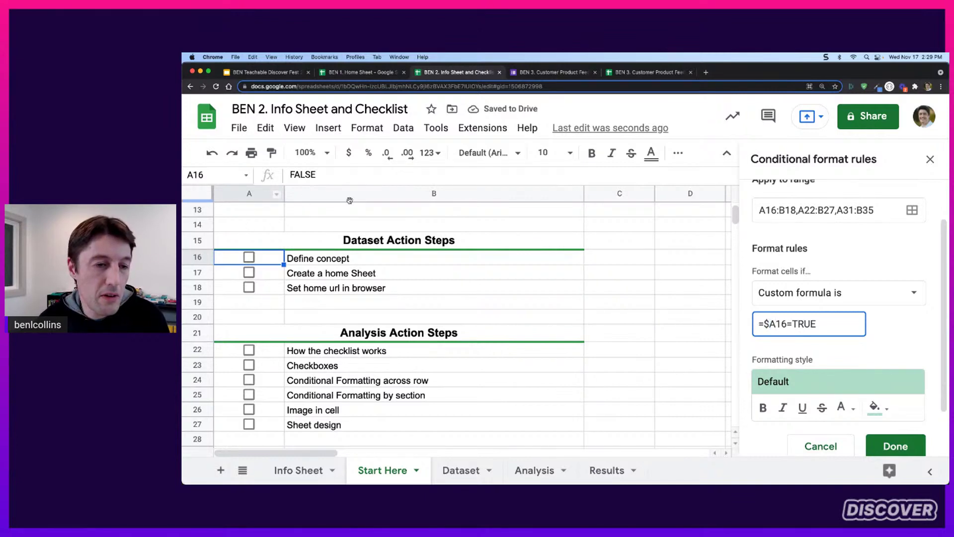
{"action": "left_click_drag", "start_coordinate": [775, 324], "coordinate": [770, 324]}
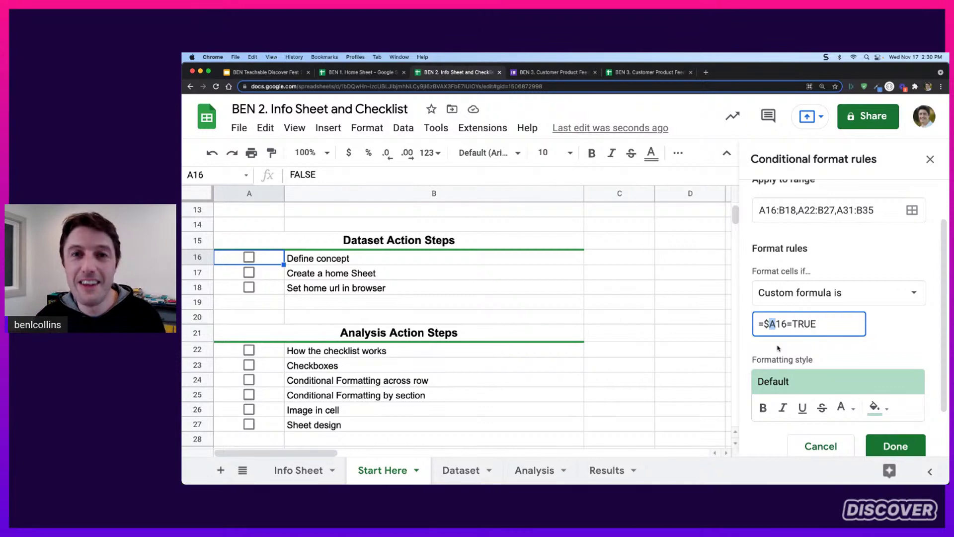
{"action": "left_click", "coordinate": [777, 326]}
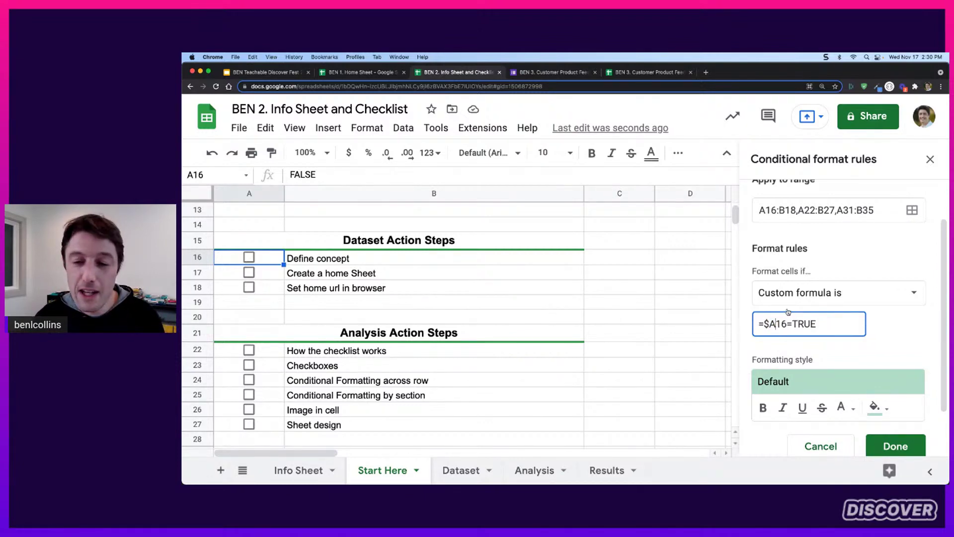
{"action": "left_click_drag", "start_coordinate": [777, 324], "coordinate": [769, 324]}
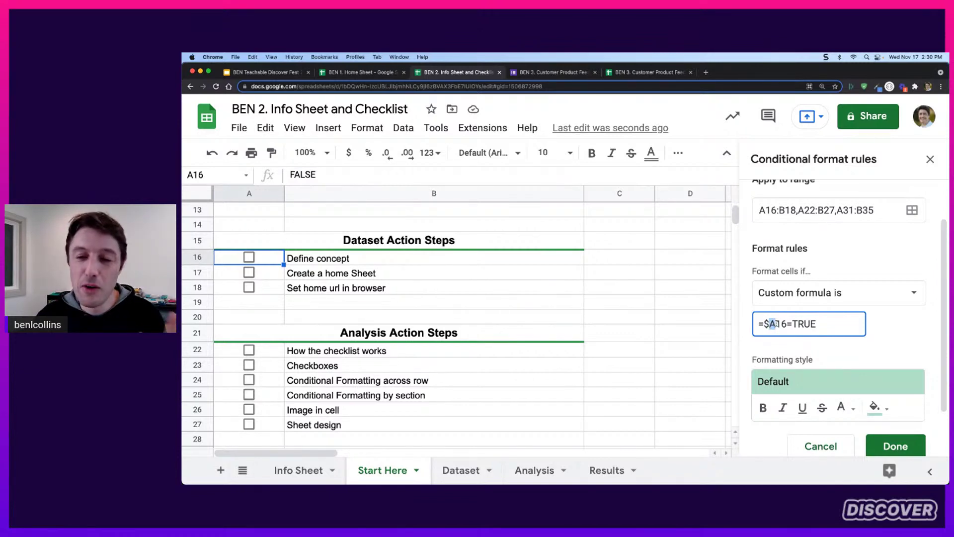
{"action": "left_click", "coordinate": [776, 323]}
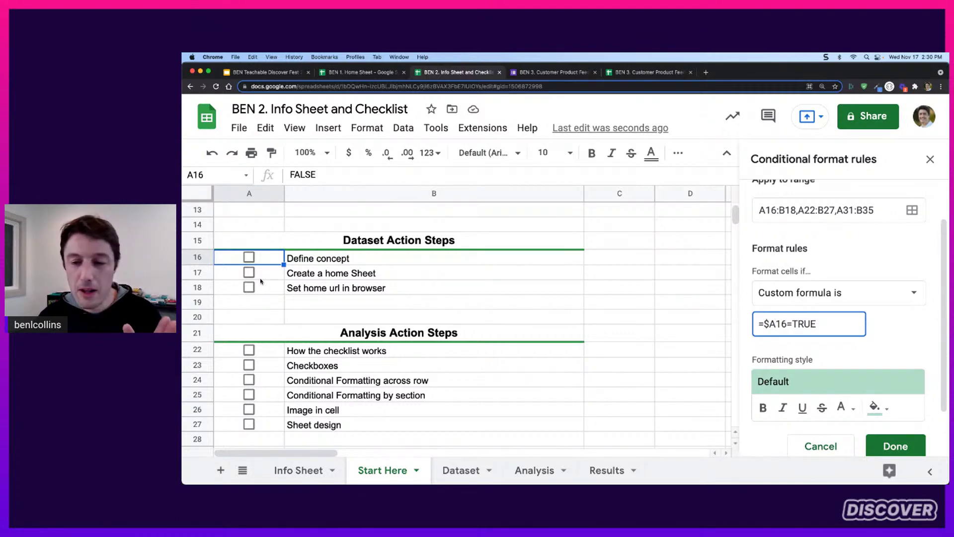
Toggle the A16 checkbox several times to check the green row highlight, ending unticked
{"action": "left_click", "coordinate": [249, 257]}
{"action": "left_click", "coordinate": [249, 258]}
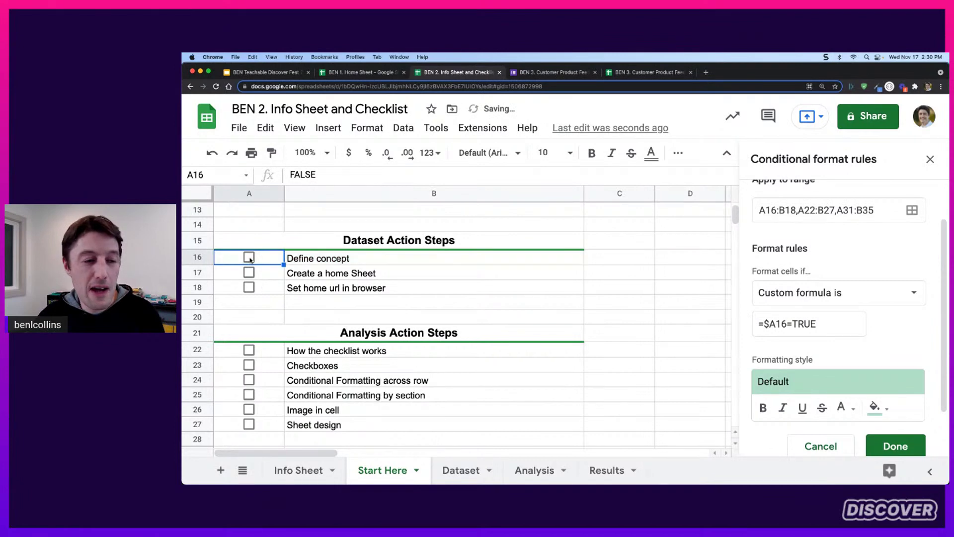
{"action": "left_click", "coordinate": [249, 257]}
{"action": "left_click", "coordinate": [249, 257]}
{"action": "left_click", "coordinate": [249, 257]}
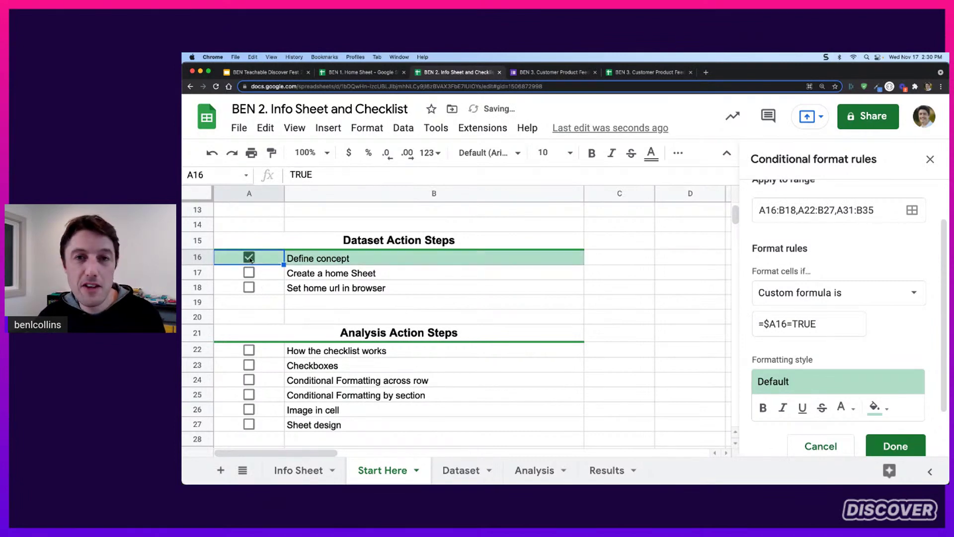
{"action": "left_click", "coordinate": [249, 257]}
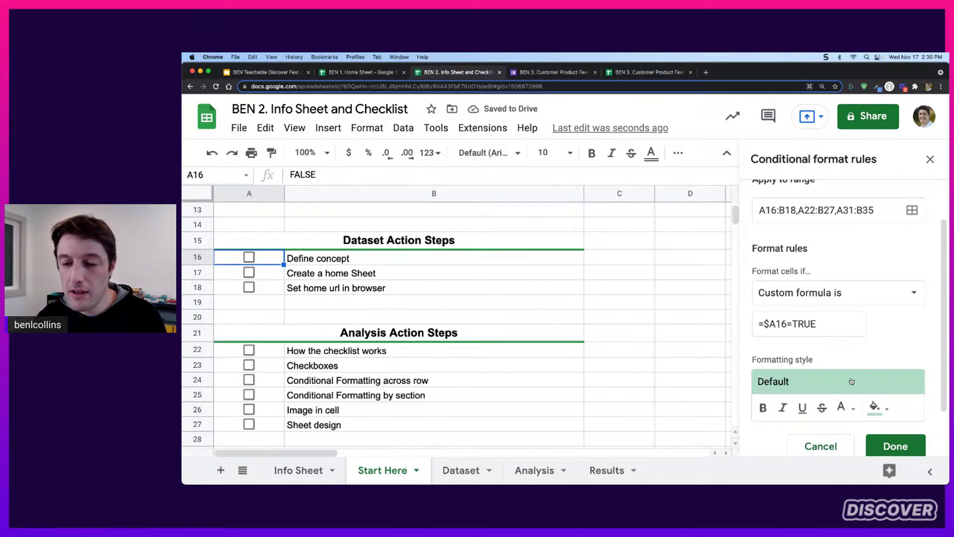
{"action": "left_click", "coordinate": [879, 409]}
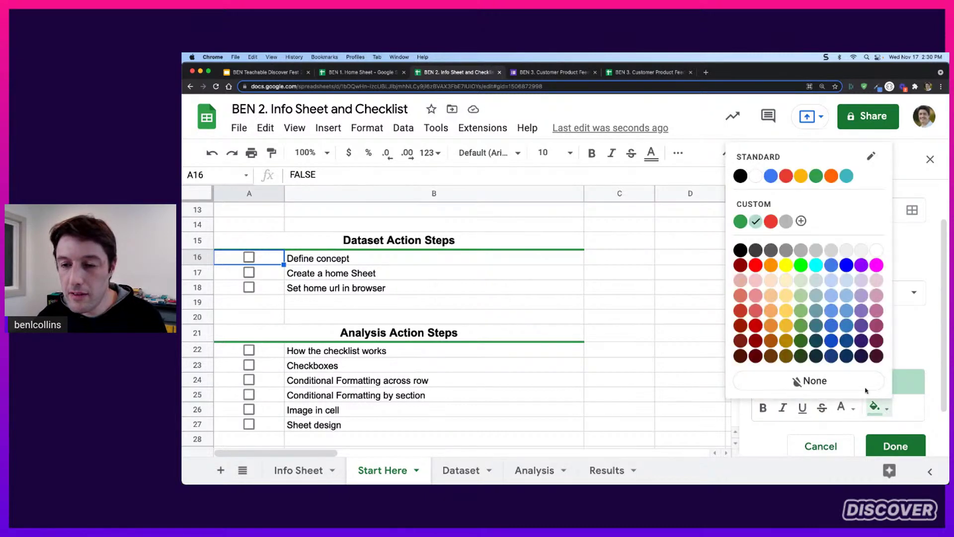
{"action": "left_click", "coordinate": [800, 251]}
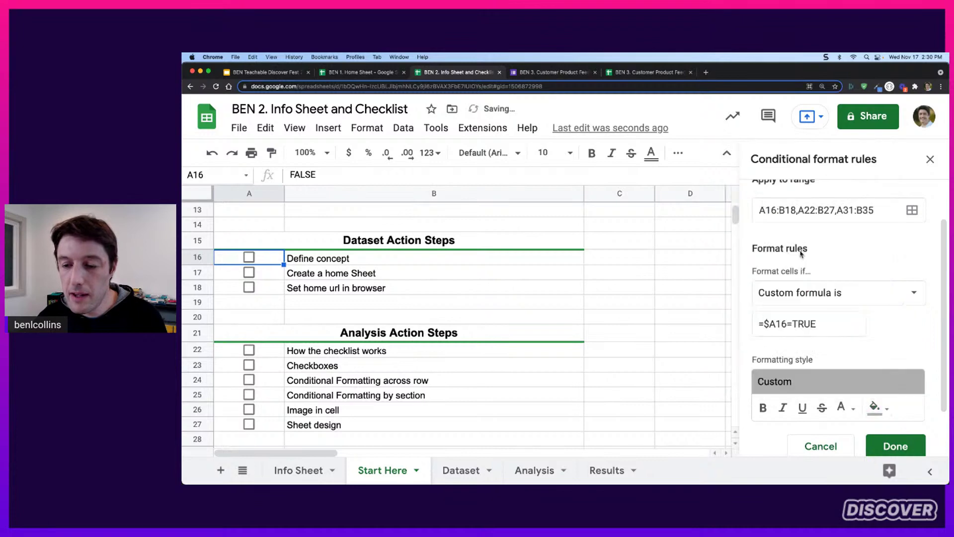
{"action": "left_click", "coordinate": [823, 407]}
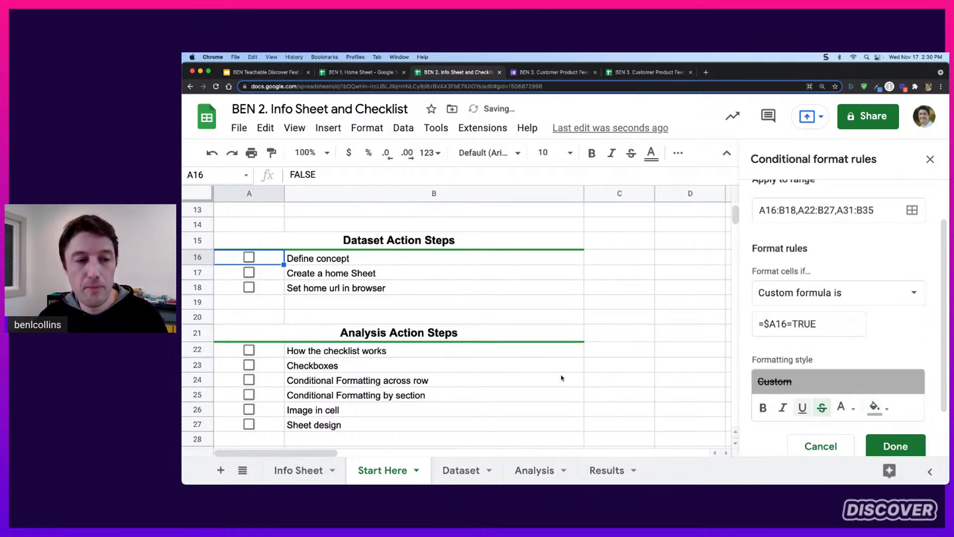
{"action": "left_click", "coordinate": [249, 258]}
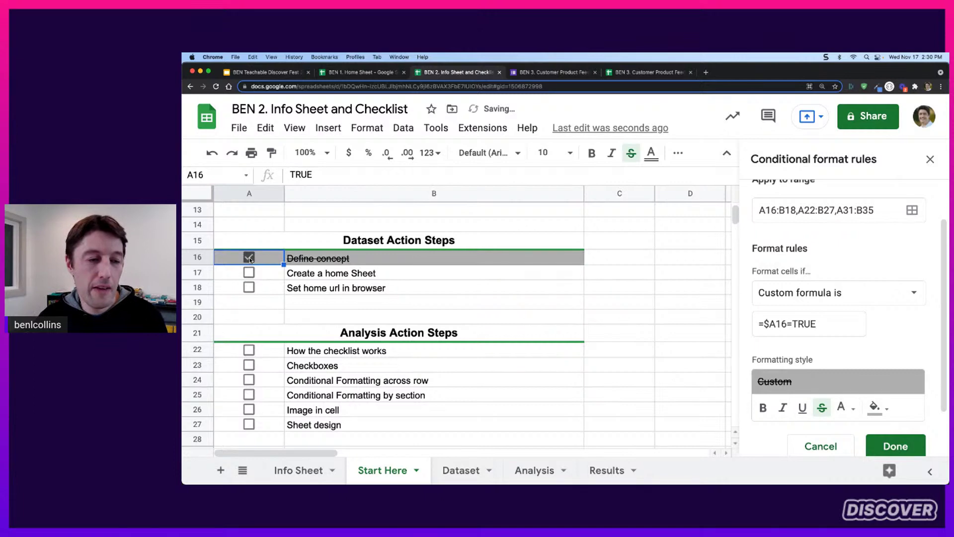
{"action": "left_click", "coordinate": [249, 258]}
{"action": "left_click", "coordinate": [249, 258]}
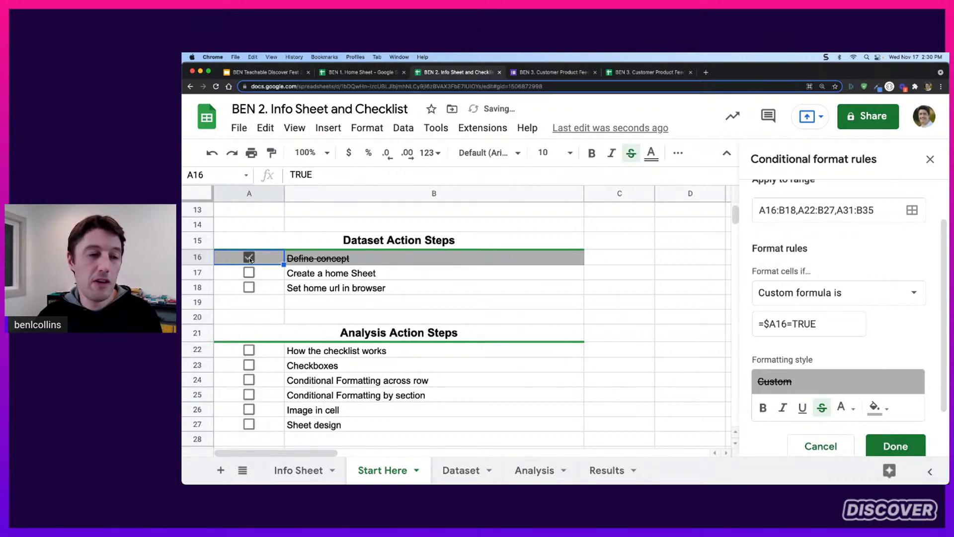
{"action": "left_click", "coordinate": [250, 272]}
{"action": "left_click", "coordinate": [250, 260]}
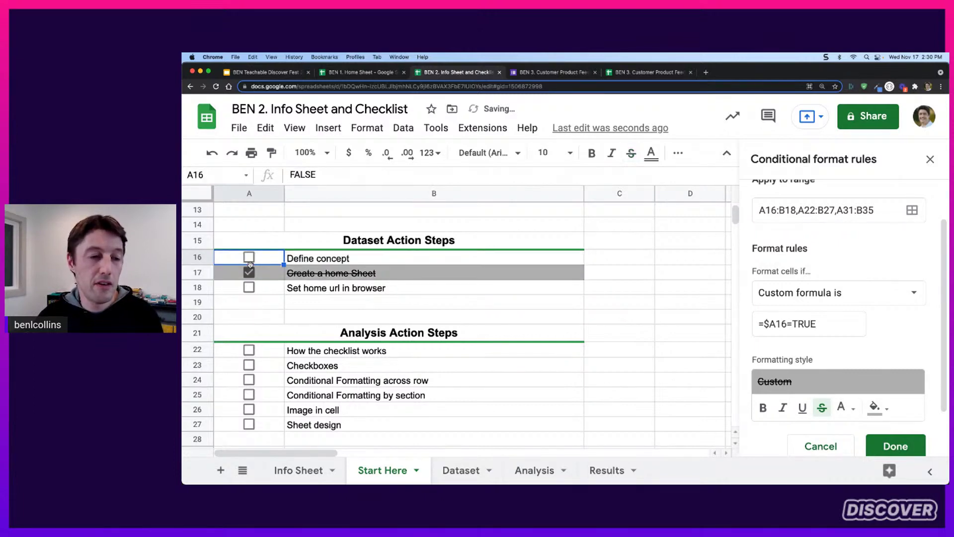
{"action": "left_click", "coordinate": [249, 350]}
{"action": "left_click", "coordinate": [249, 380]}
{"action": "left_click", "coordinate": [249, 410]}
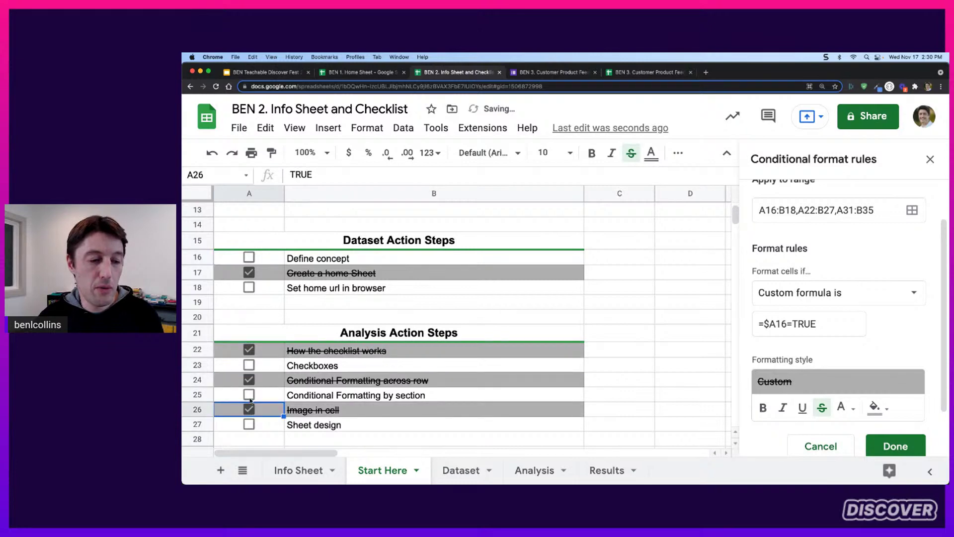
{"action": "left_click", "coordinate": [249, 394]}
{"action": "left_click", "coordinate": [249, 365]}
{"action": "left_click", "coordinate": [249, 380]}
{"action": "left_click", "coordinate": [249, 394]}
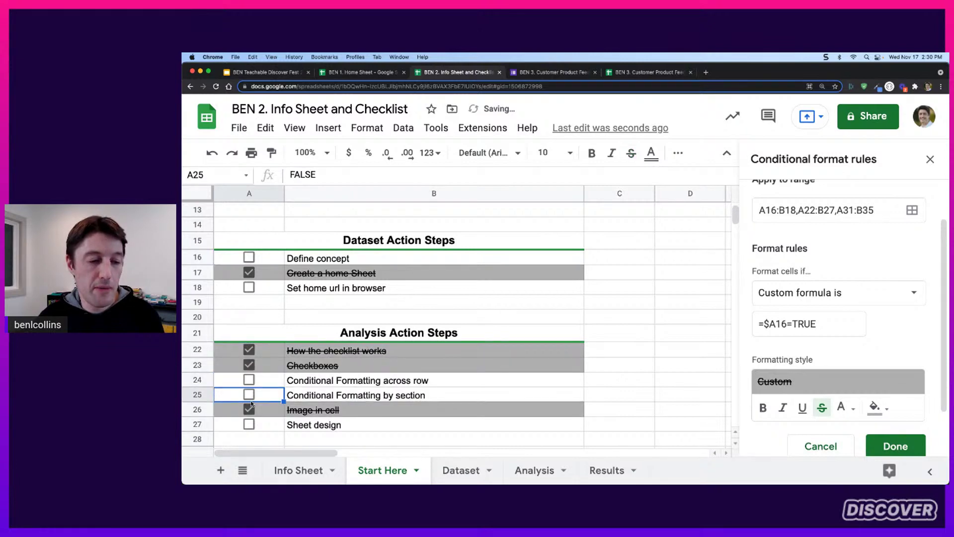
{"action": "left_click", "coordinate": [249, 409]}
{"action": "left_click", "coordinate": [249, 365]}
{"action": "left_click", "coordinate": [249, 350]}
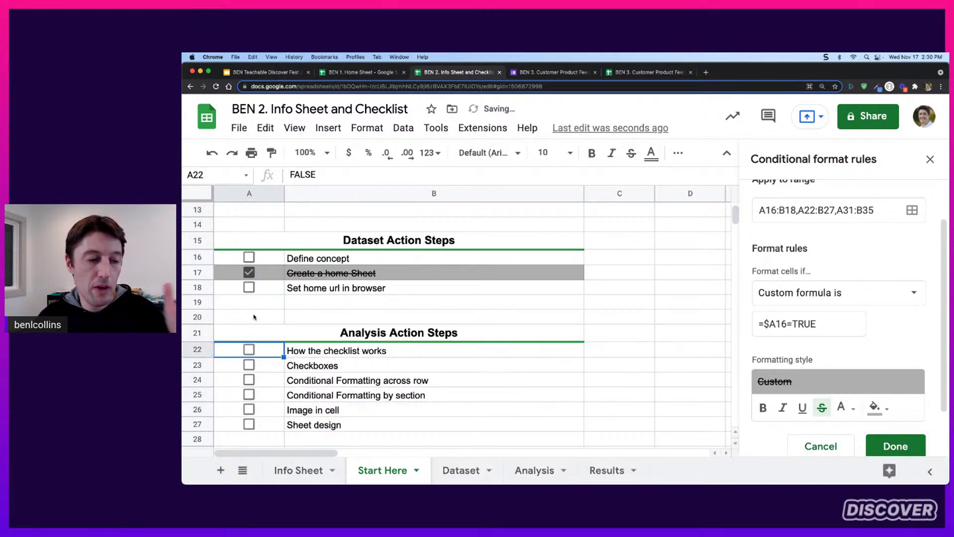
{"action": "left_click", "coordinate": [249, 273]}
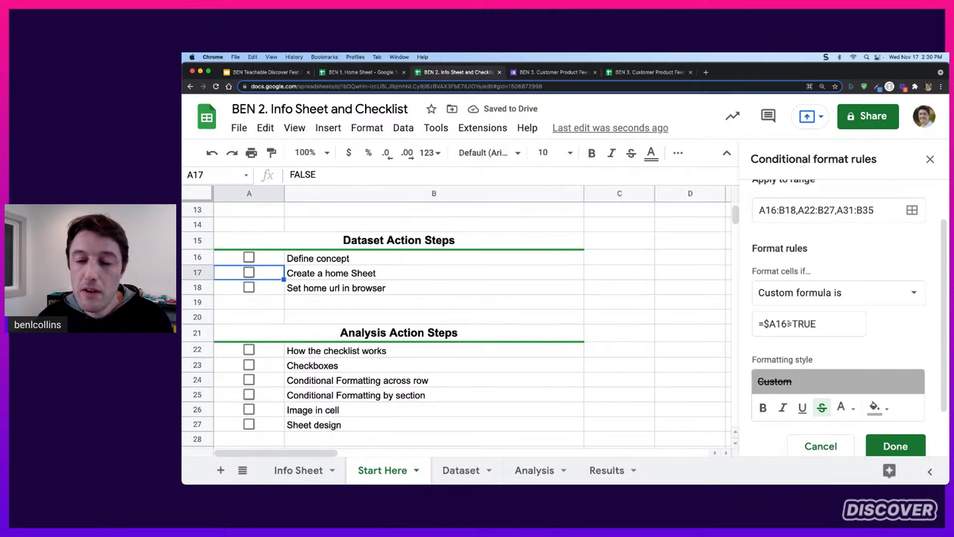
Toggle Define concept on and off to test the current =$A16=TRUE rule
{"action": "left_click_drag", "start_coordinate": [789, 323], "coordinate": [764, 323]}
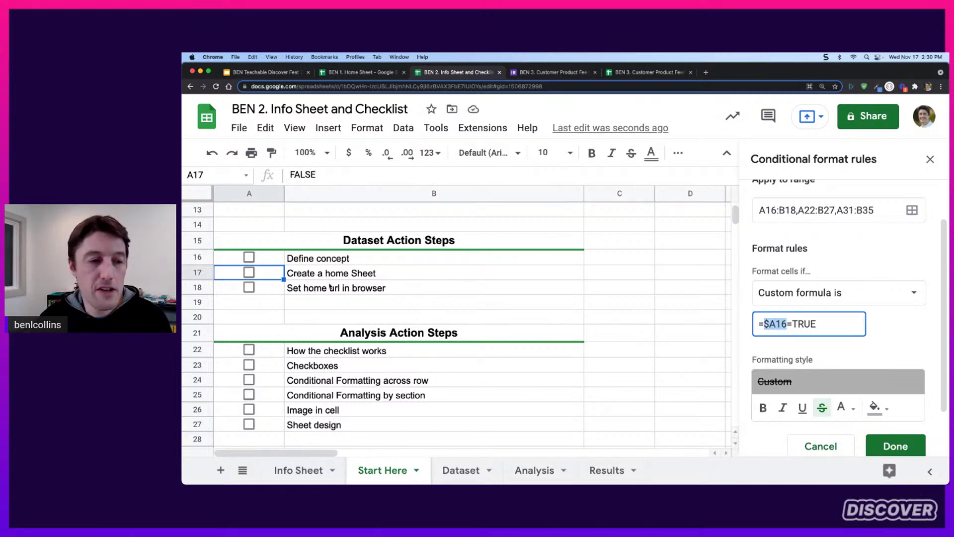
{"action": "left_click", "coordinate": [248, 257]}
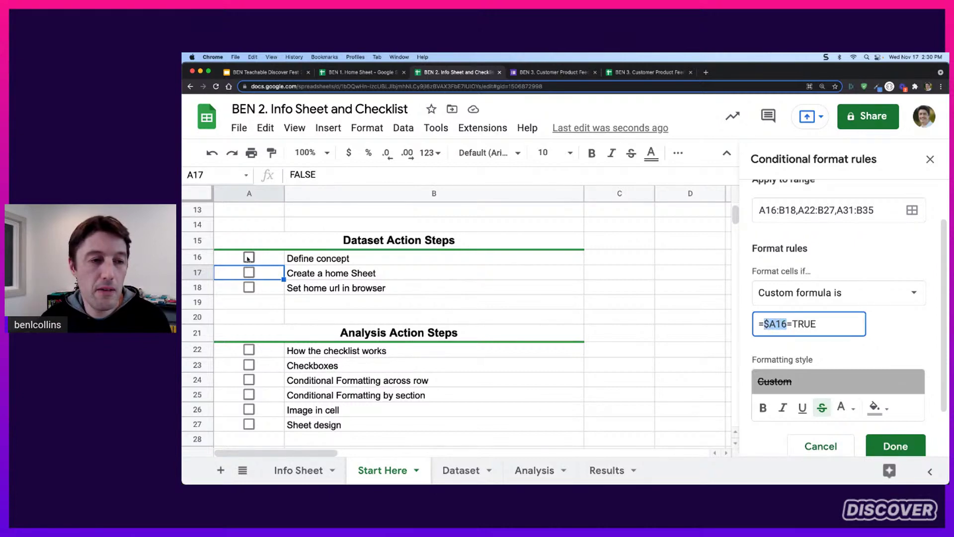
{"action": "left_click", "coordinate": [250, 257]}
{"action": "left_click", "coordinate": [249, 257]}
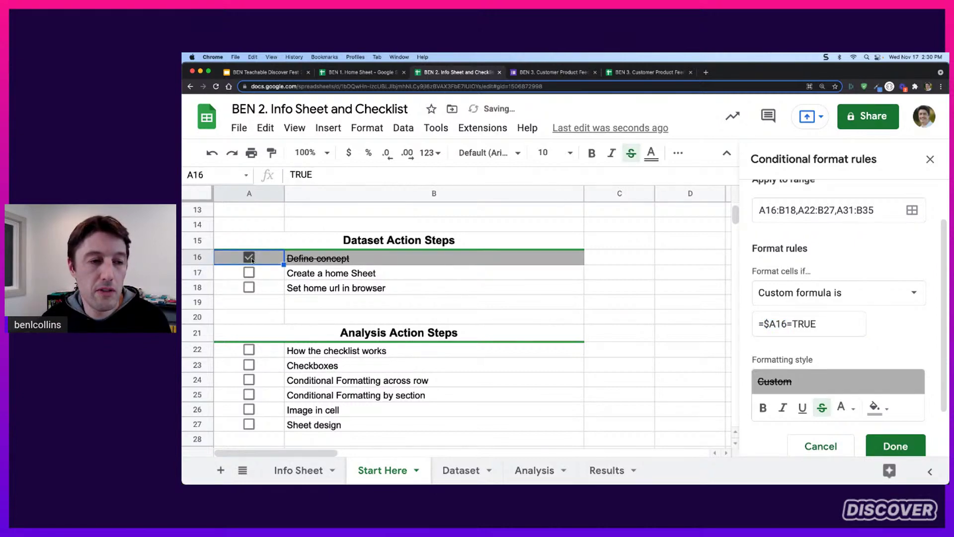
{"action": "left_click", "coordinate": [249, 257]}
Delete '=TRUE' so the formula reads =$A16, and save the rule
{"action": "left_click_drag", "start_coordinate": [788, 324], "coordinate": [765, 326]}
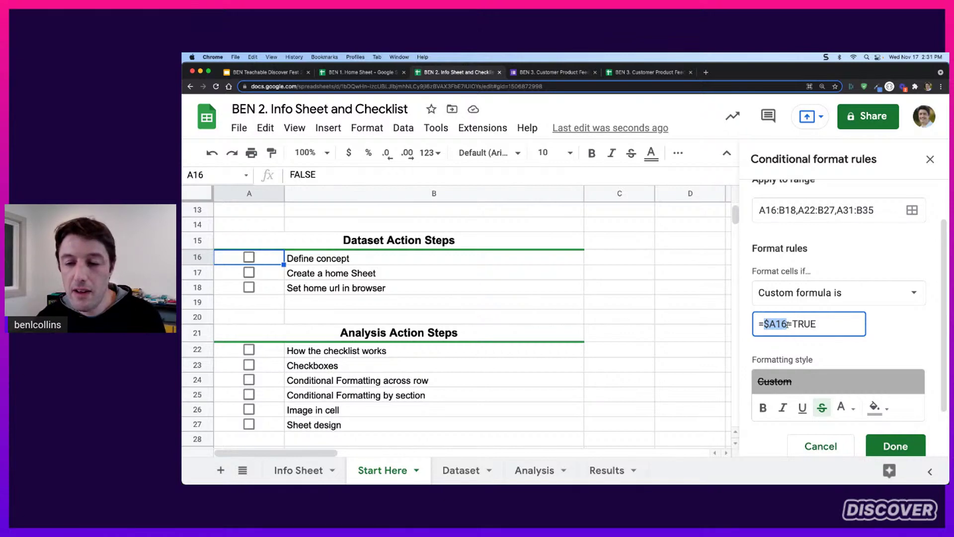
{"action": "left_click_drag", "start_coordinate": [787, 324], "coordinate": [764, 326]}
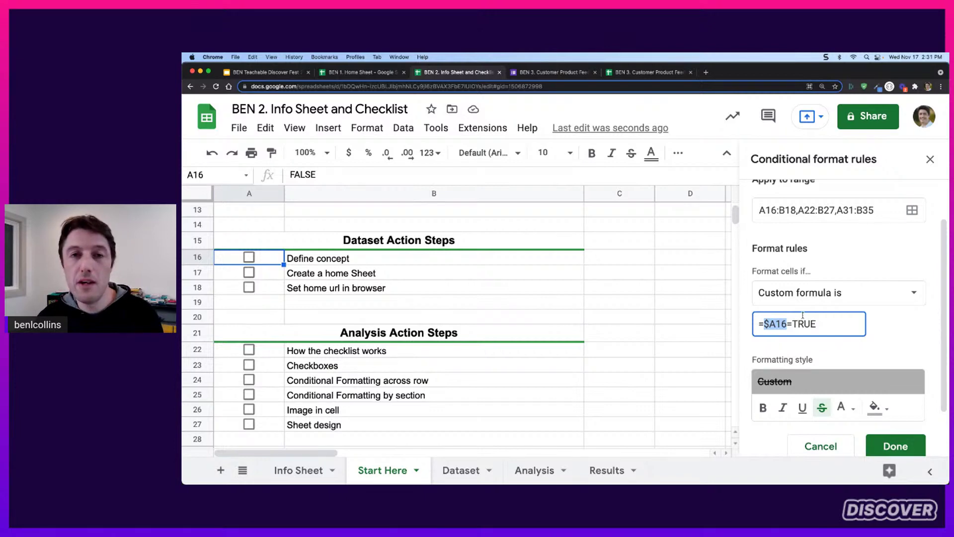
{"action": "left_click_drag", "start_coordinate": [821, 323], "coordinate": [795, 330]}
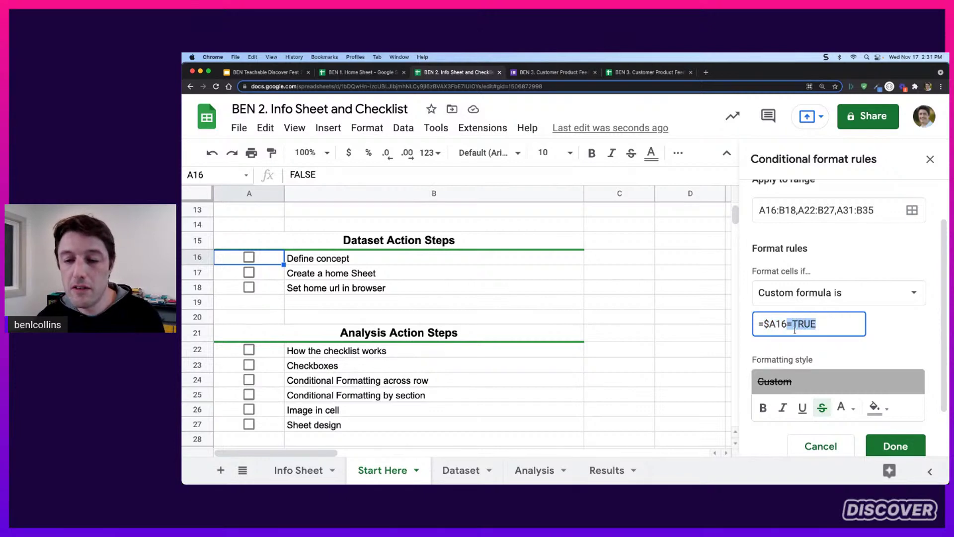
{"action": "key", "text": "BackSpace"}
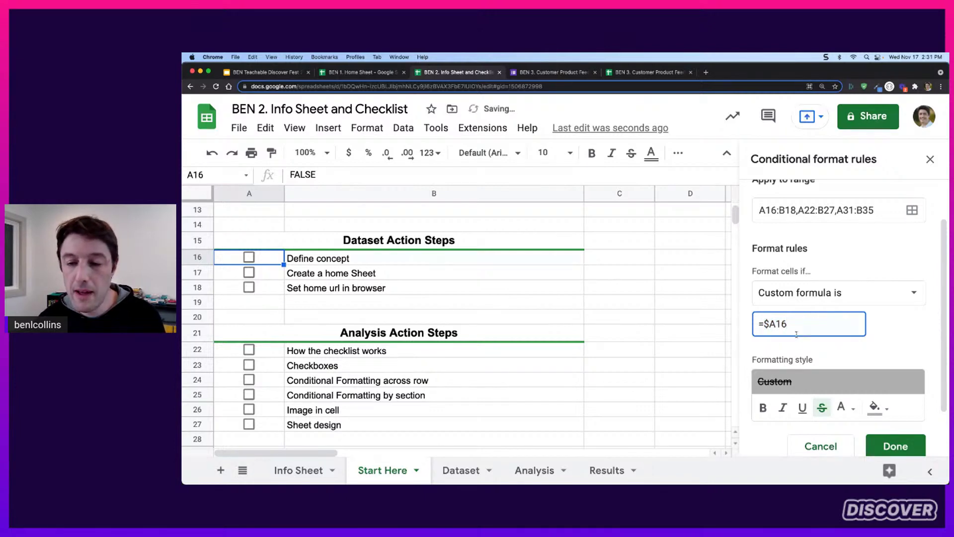
{"action": "left_click_drag", "start_coordinate": [764, 325], "coordinate": [794, 326]}
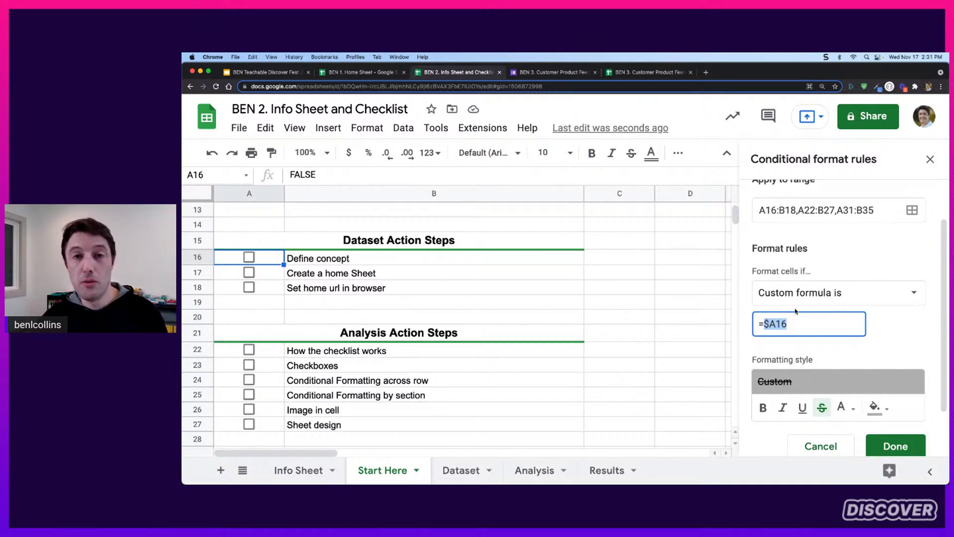
{"action": "left_click", "coordinate": [831, 318]}
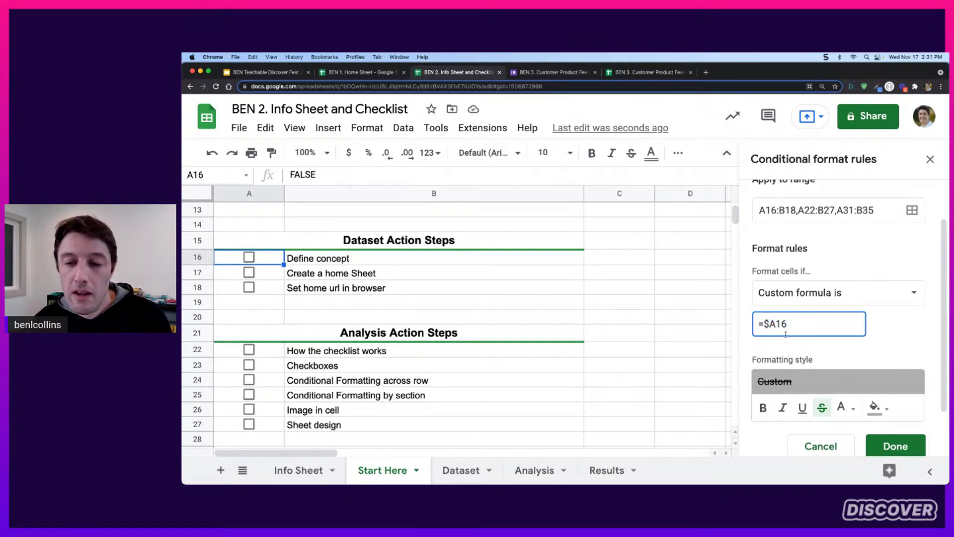
{"action": "left_click", "coordinate": [893, 444]}
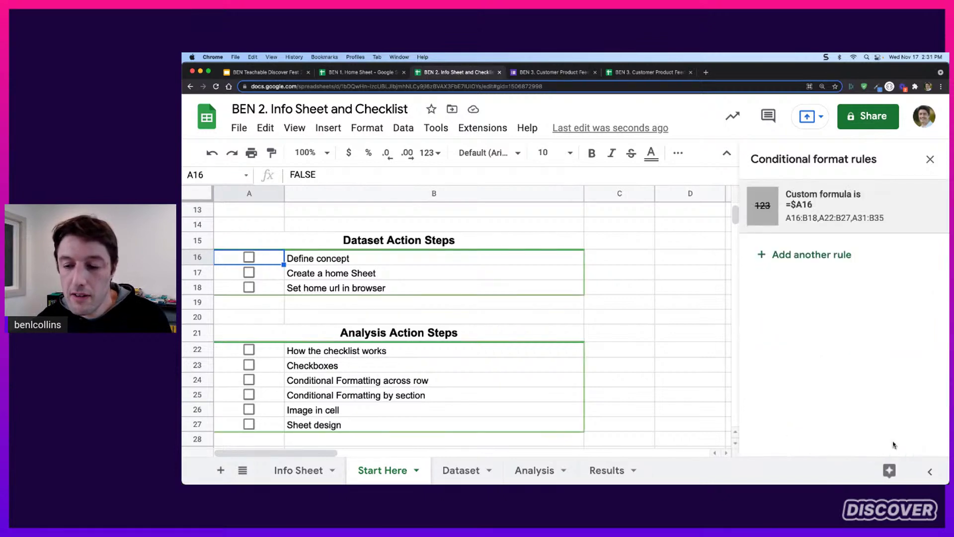
Tick the Define concept and Create a home Sheet checkboxes so they show struck through
{"action": "left_click", "coordinate": [249, 257]}
{"action": "left_click", "coordinate": [249, 257]}
{"action": "left_click", "coordinate": [249, 272]}
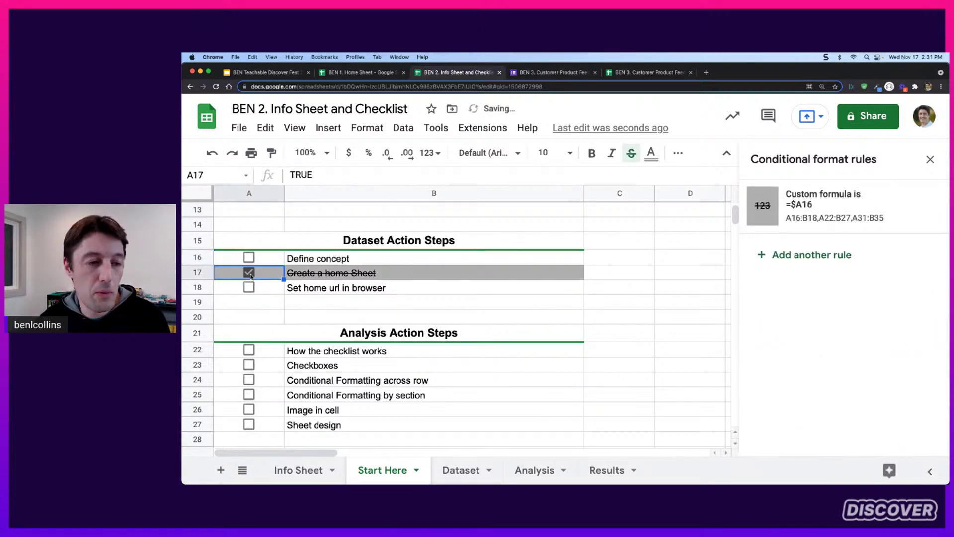
{"action": "key", "text": "Up"}
{"action": "key", "text": "space"}
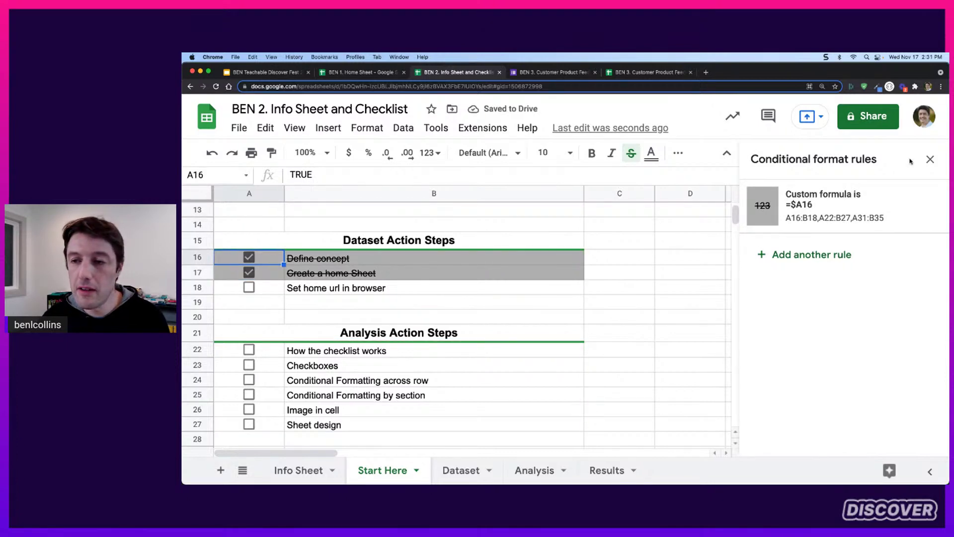
Close the conditional format rules sidebar and select column D
{"action": "left_click", "coordinate": [929, 160]}
{"action": "scroll", "coordinate": [483, 274], "scroll_direction": "up", "scroll_amount": 4}
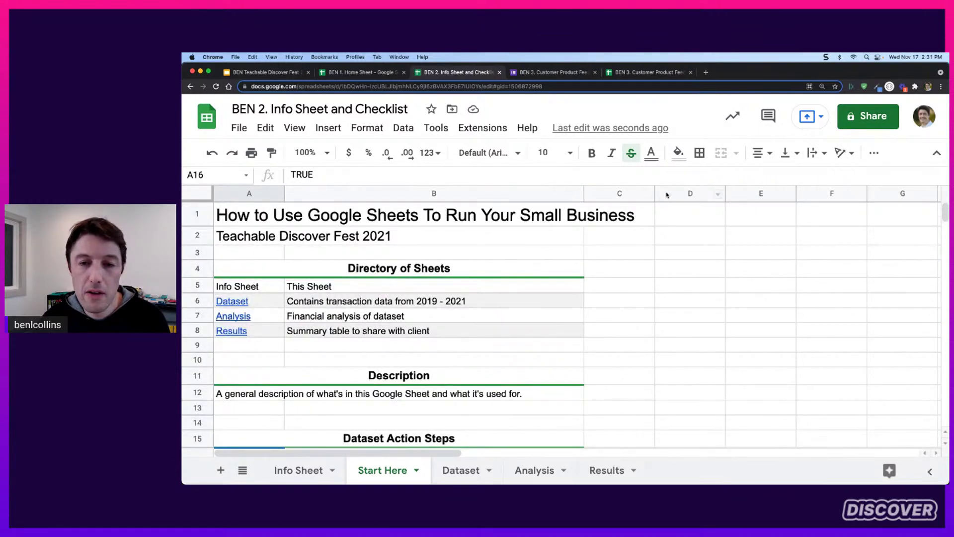
{"action": "scroll", "coordinate": [487, 287], "scroll_direction": "down", "scroll_amount": 3}
{"action": "scroll", "coordinate": [486, 283], "scroll_direction": "up", "scroll_amount": 3}
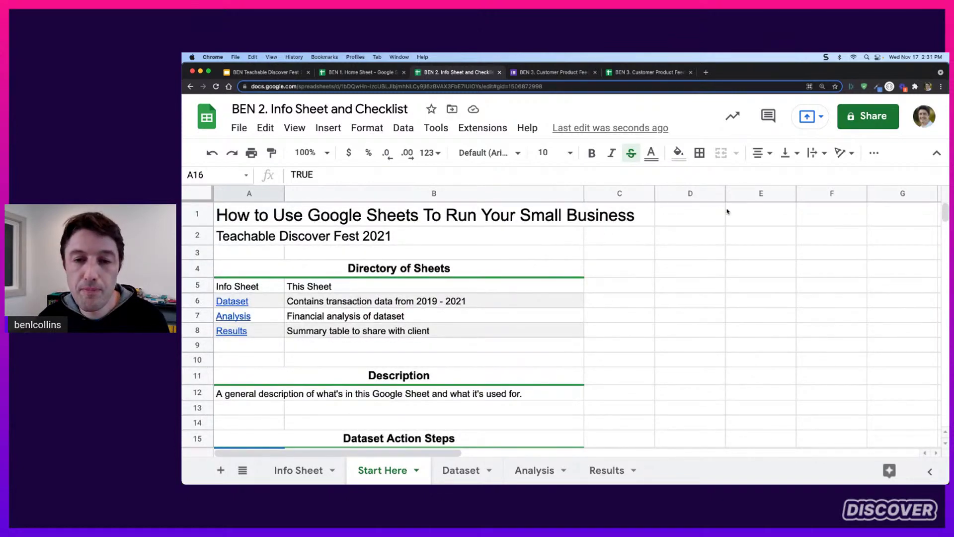
{"action": "left_click", "coordinate": [664, 194]}
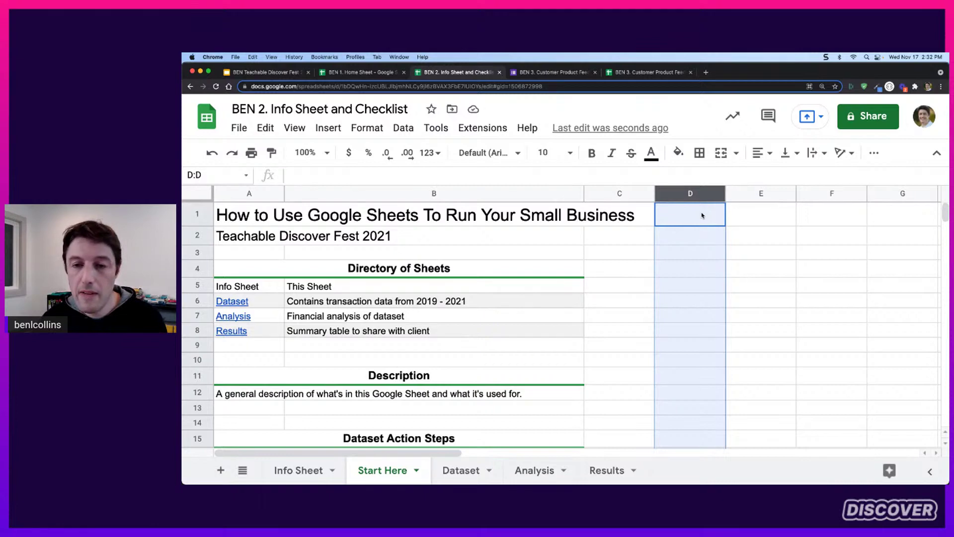
Delete the unused columns D through Z
{"action": "key", "text": "super+shift+Right"}
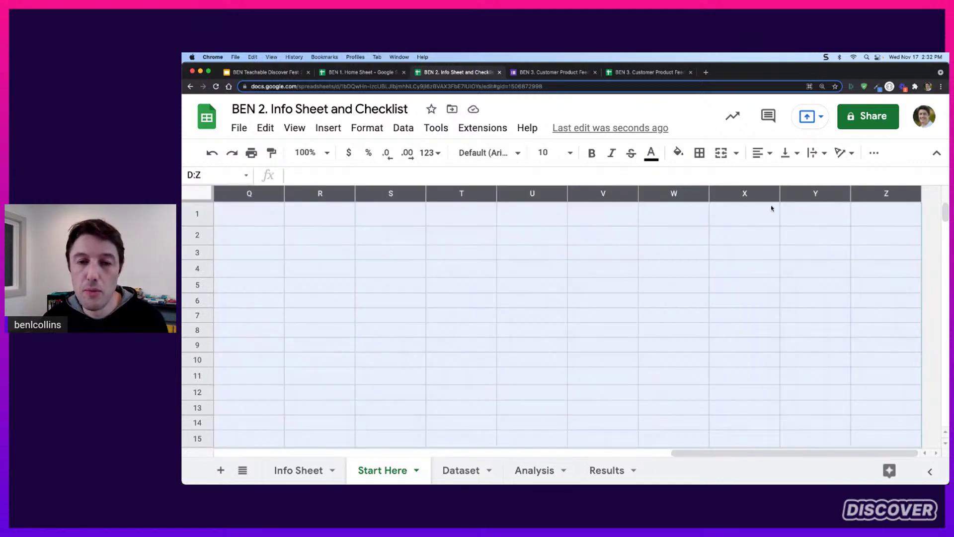
{"action": "right_click", "coordinate": [632, 214]}
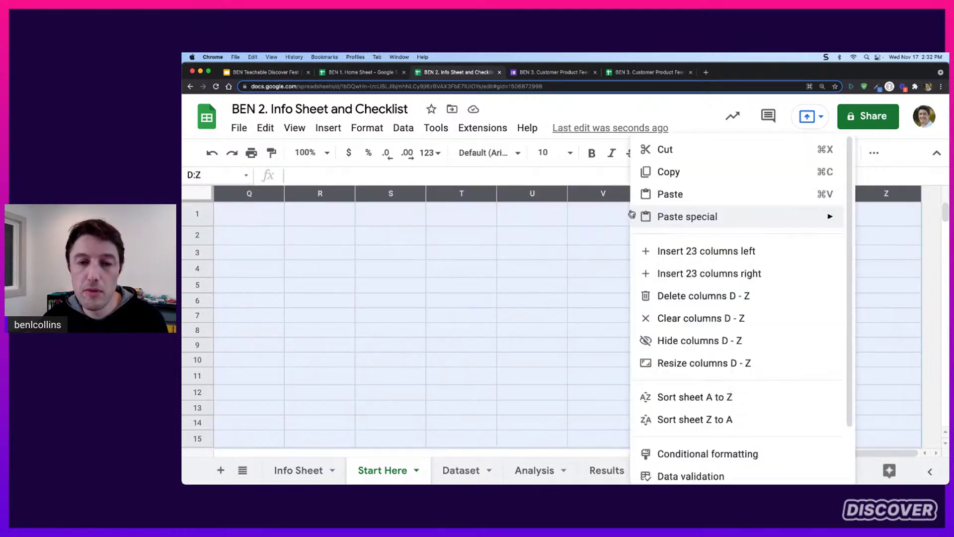
{"action": "left_click", "coordinate": [737, 297]}
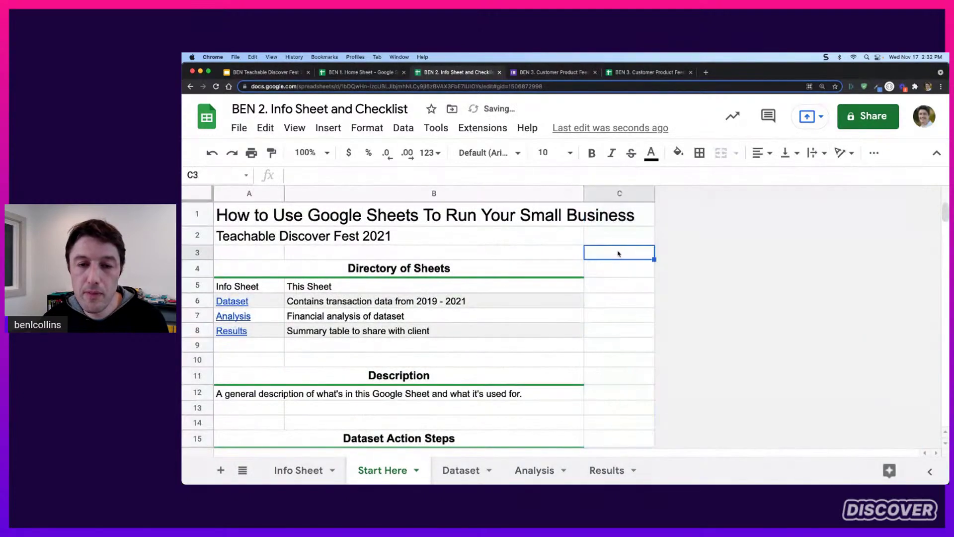
{"action": "left_click", "coordinate": [618, 252]}
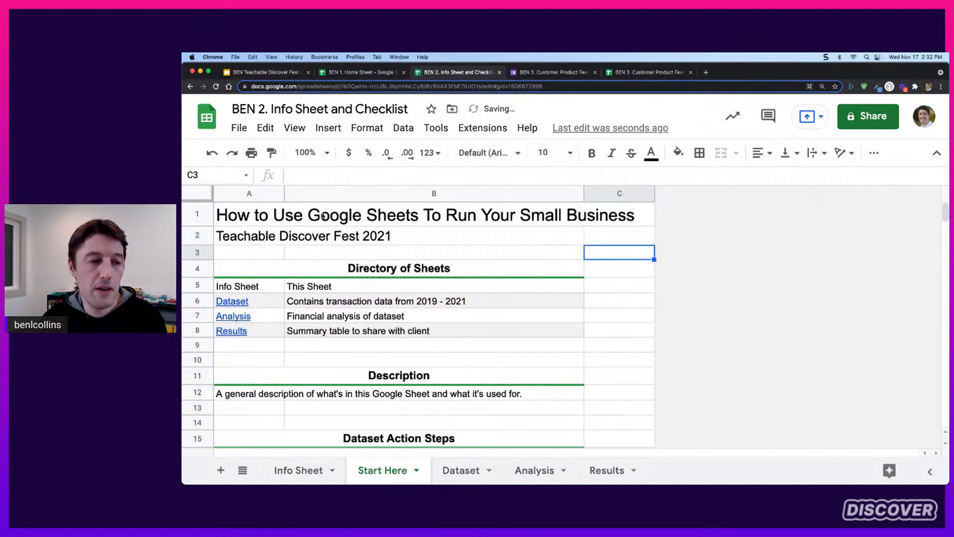
Insert an empty column left of column A and clear its copied checkboxes
{"action": "right_click", "coordinate": [256, 197]}
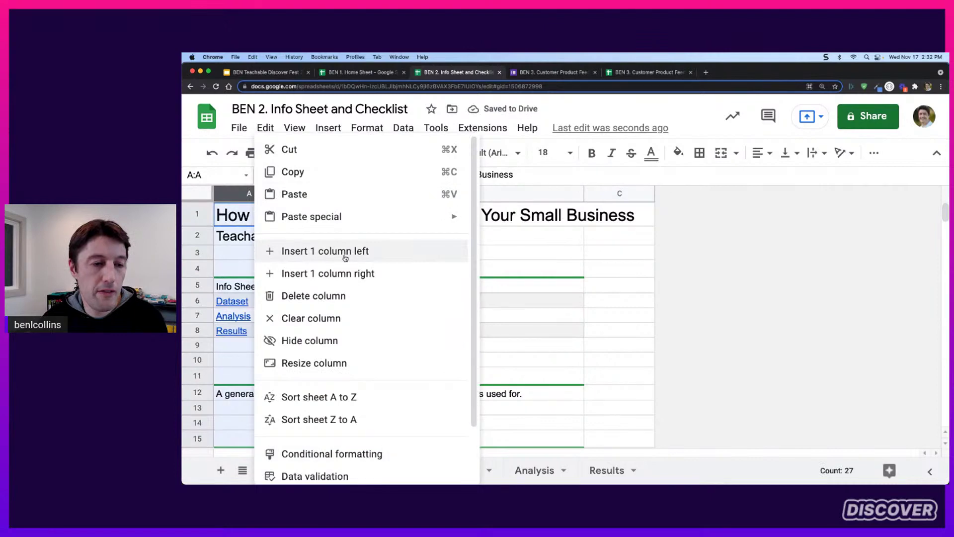
{"action": "left_click", "coordinate": [345, 252]}
{"action": "scroll", "coordinate": [256, 281], "scroll_direction": "down", "scroll_amount": 3}
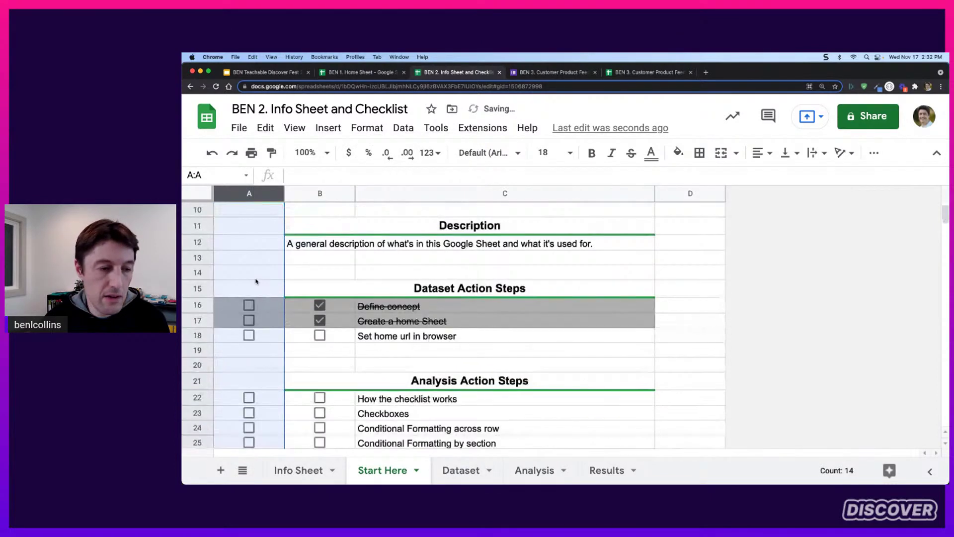
{"action": "scroll", "coordinate": [256, 281], "scroll_direction": "up", "scroll_amount": 3}
{"action": "scroll", "coordinate": [256, 280], "scroll_direction": "down", "scroll_amount": 3}
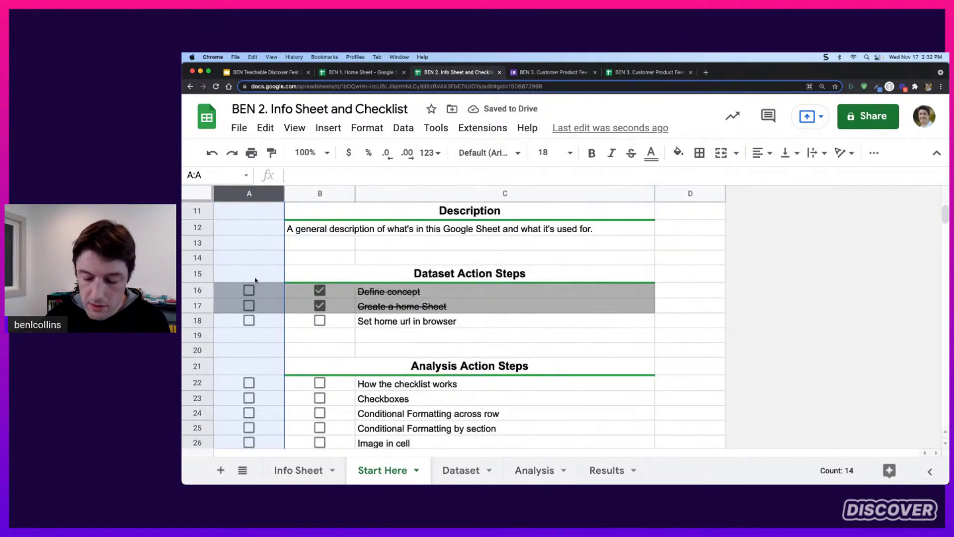
{"action": "key", "text": "Delete"}
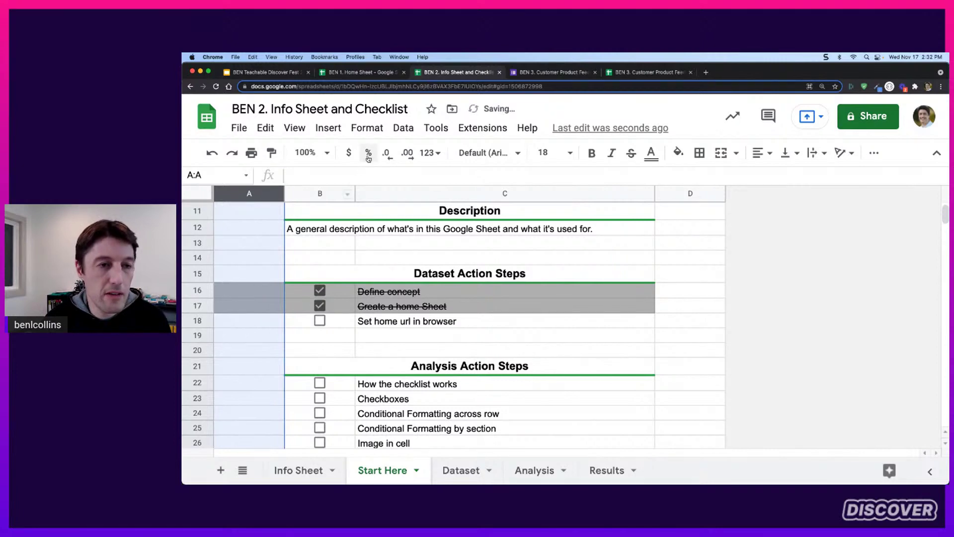
Open the checklist strike-through conditional formatting rule for editing
{"action": "left_click", "coordinate": [264, 290]}
{"action": "left_click", "coordinate": [368, 133]}
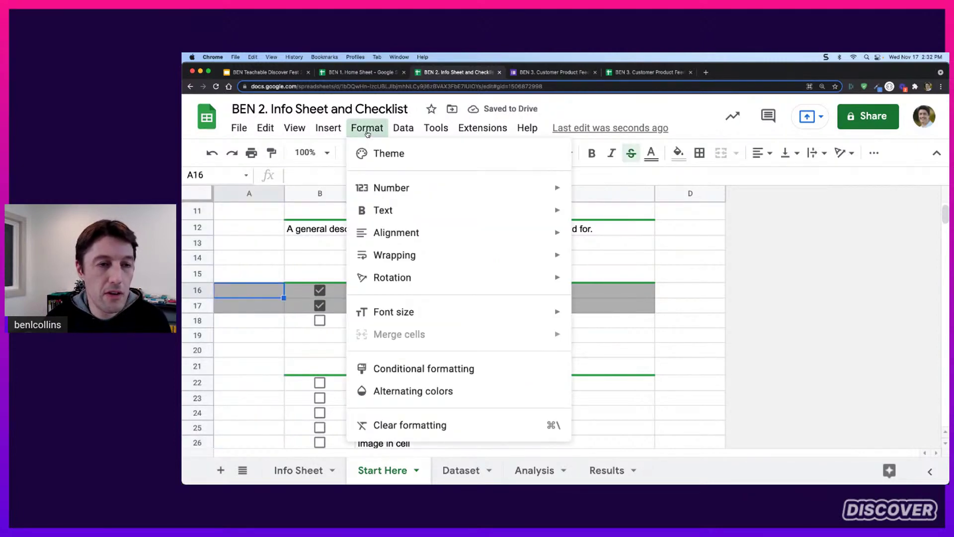
{"action": "left_click", "coordinate": [446, 367]}
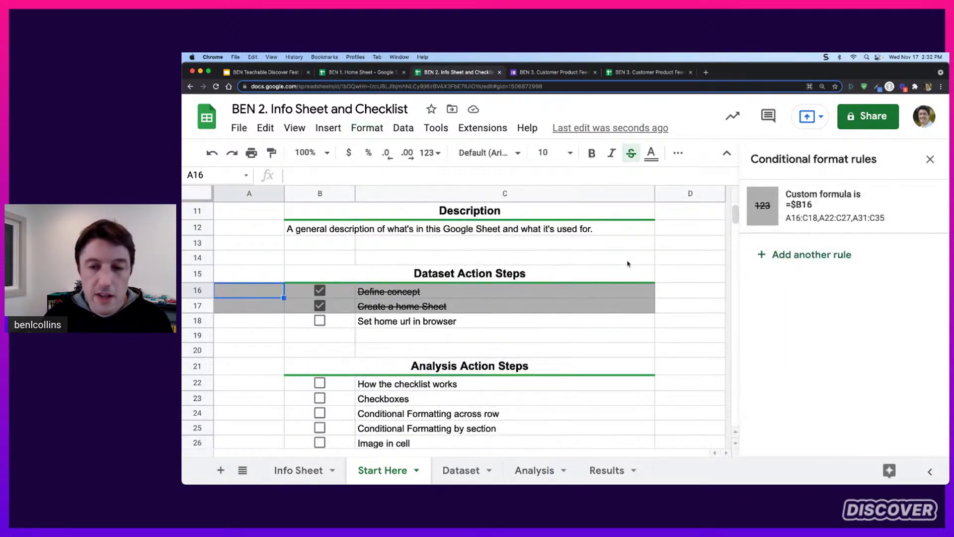
{"action": "left_click", "coordinate": [803, 208]}
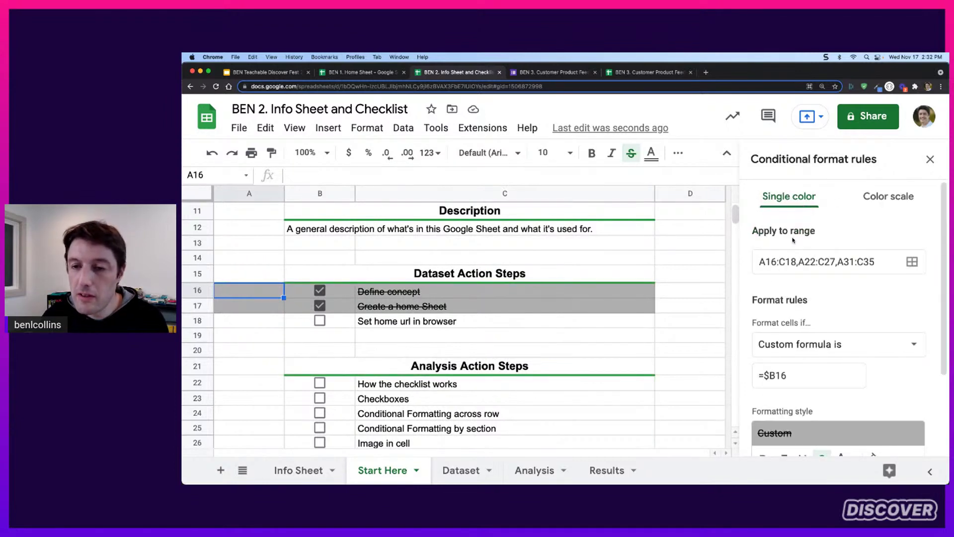
Change the rule's range to B16:C18, B22:C27 and B31:C35 and save it
{"action": "left_click", "coordinate": [761, 261]}
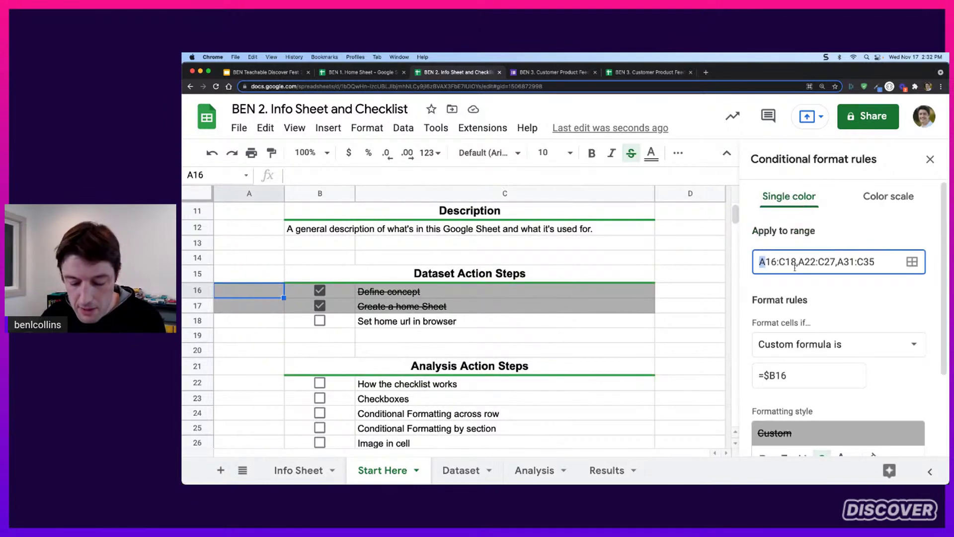
{"action": "type", "text": "b"}
{"action": "left_click_drag", "start_coordinate": [802, 261], "coordinate": [797, 261]}
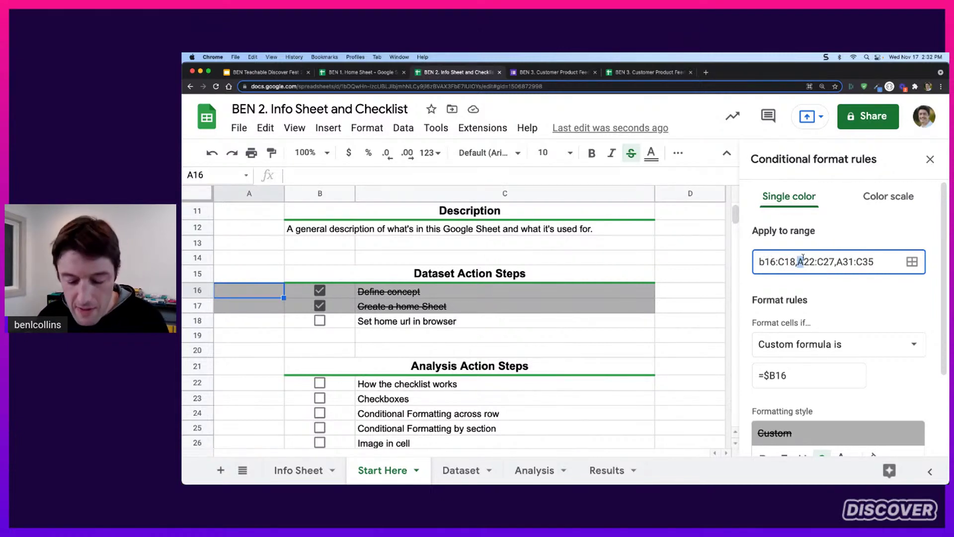
{"action": "type", "text": "b"}
{"action": "left_click_drag", "start_coordinate": [843, 261], "coordinate": [837, 262]}
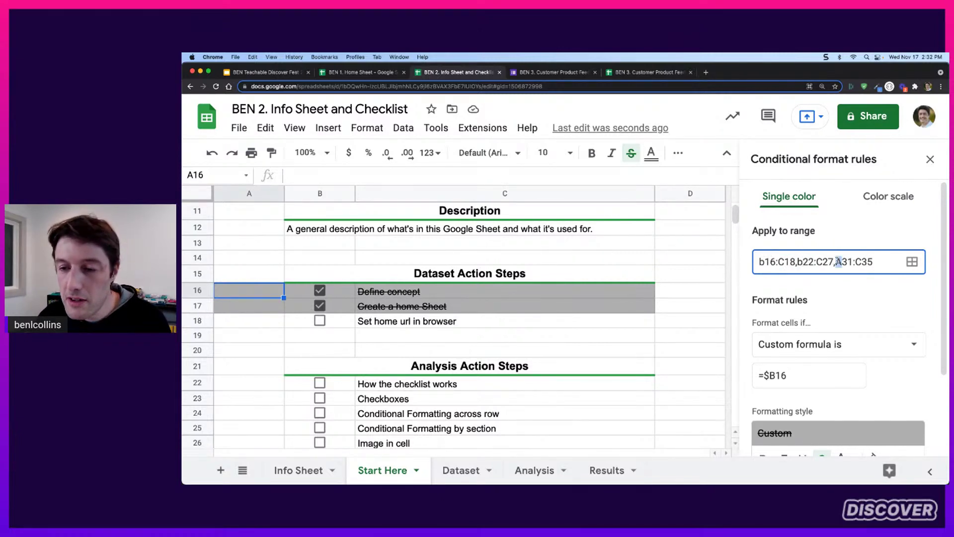
{"action": "type", "text": "b"}
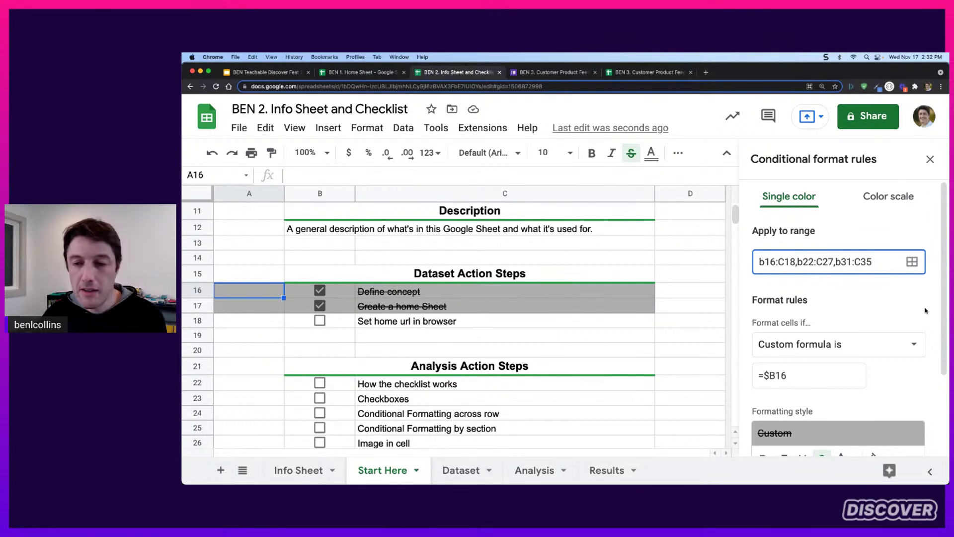
{"action": "scroll", "coordinate": [925, 310], "scroll_direction": "down", "scroll_amount": 4}
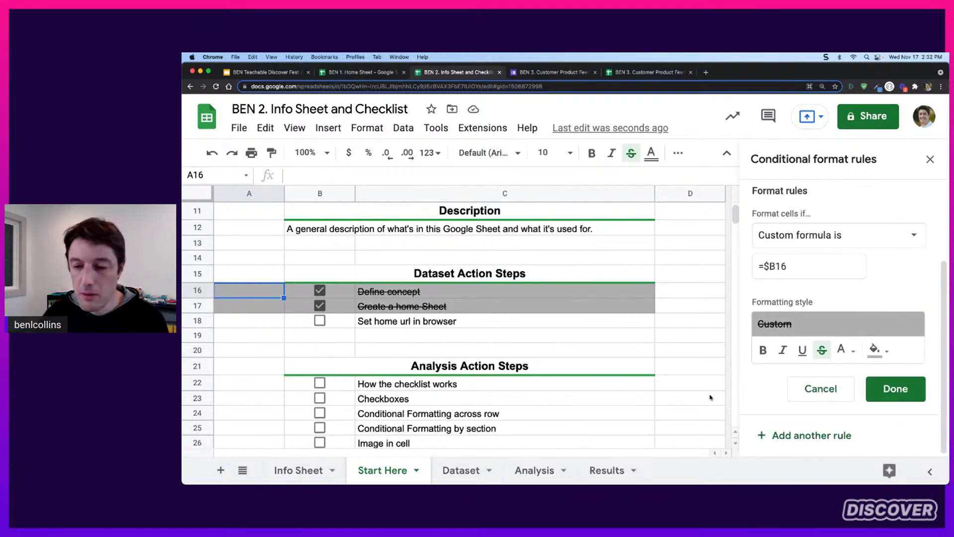
{"action": "left_click", "coordinate": [889, 390]}
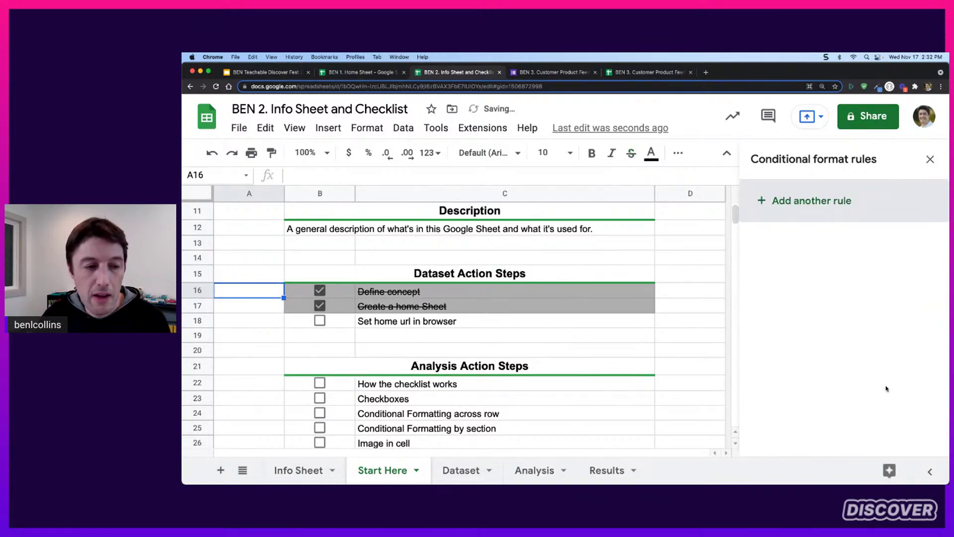
{"action": "scroll", "coordinate": [251, 314], "scroll_direction": "up", "scroll_amount": 3}
{"action": "left_click", "coordinate": [252, 278]}
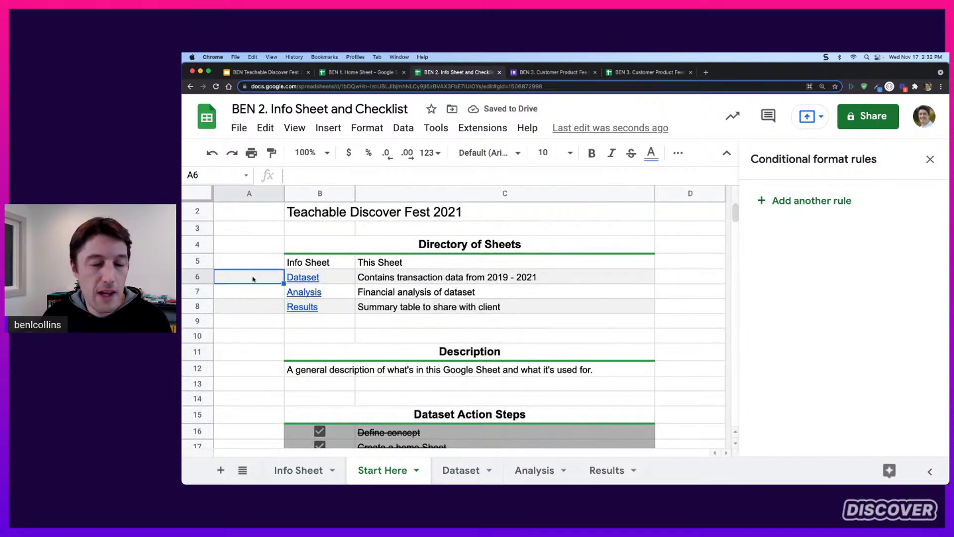
Narrow the directory's alternating colours range to B5:C8 and check the banding
{"action": "left_click", "coordinate": [930, 159]}
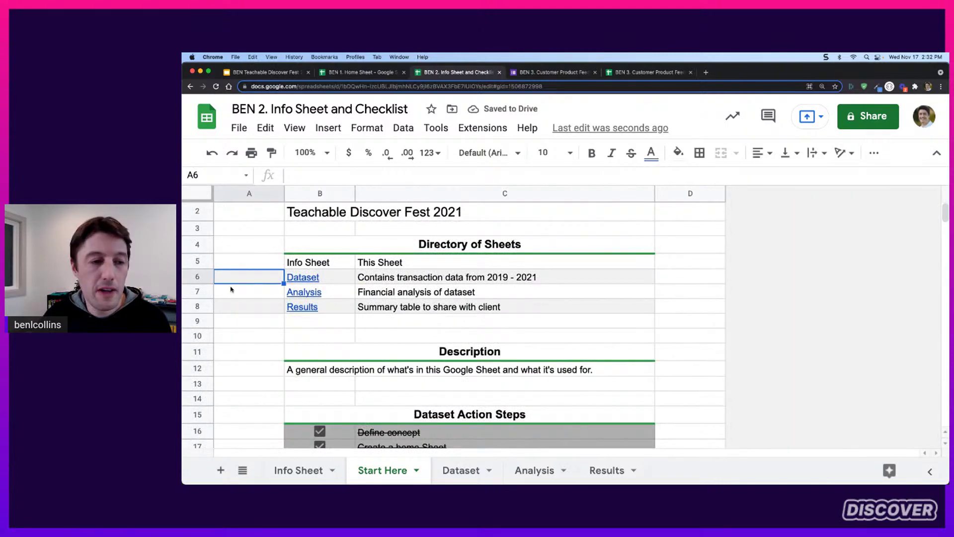
{"action": "left_click", "coordinate": [362, 129]}
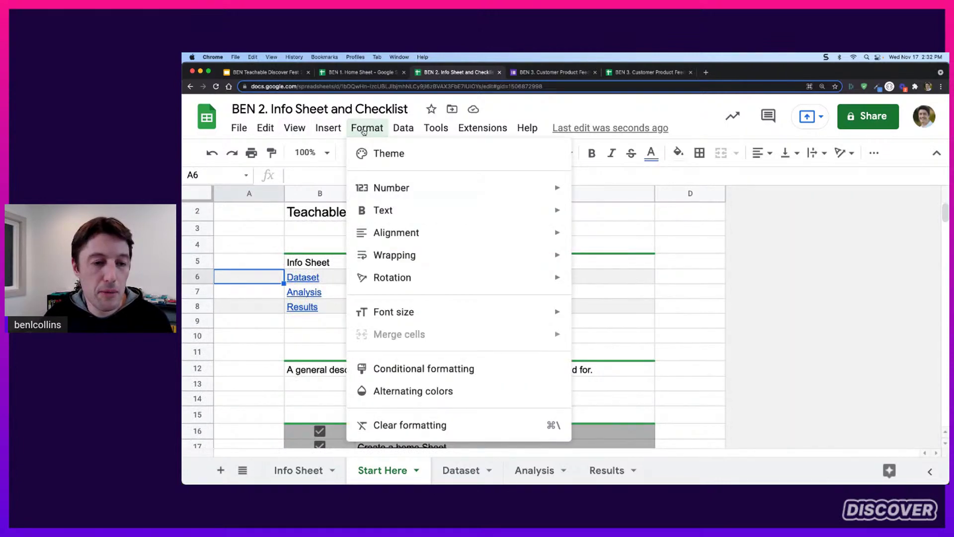
{"action": "left_click", "coordinate": [522, 391]}
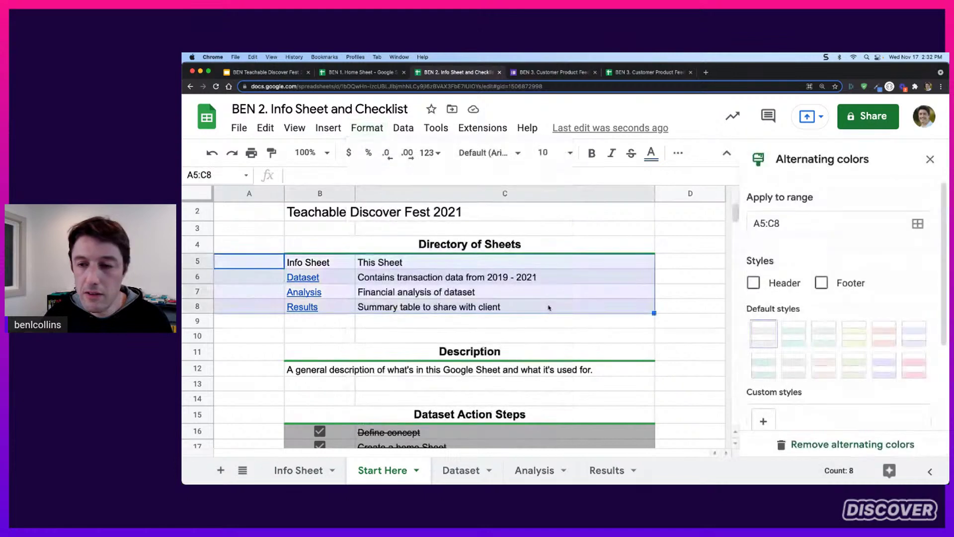
{"action": "left_click", "coordinate": [759, 224]}
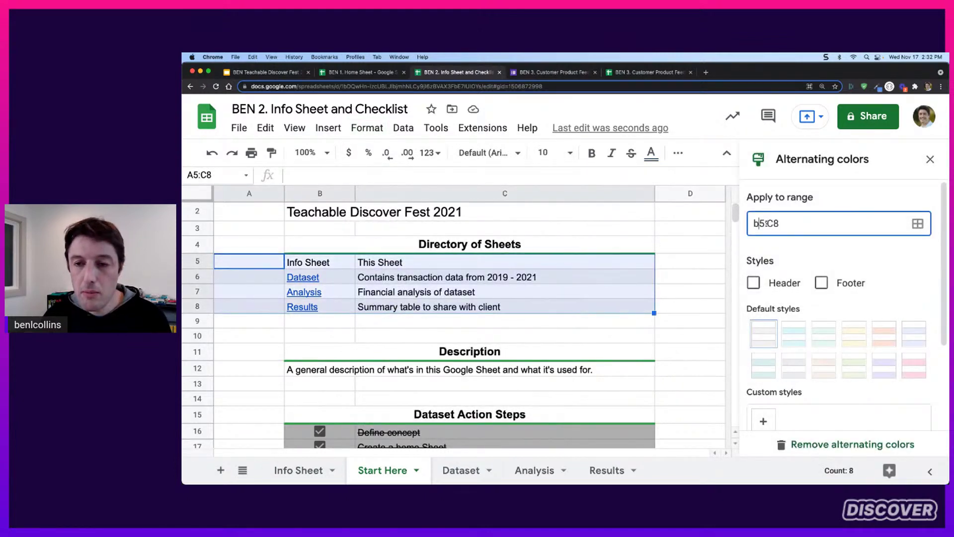
{"action": "type", "text": "b"}
{"action": "scroll", "coordinate": [855, 368], "scroll_direction": "down", "scroll_amount": 5}
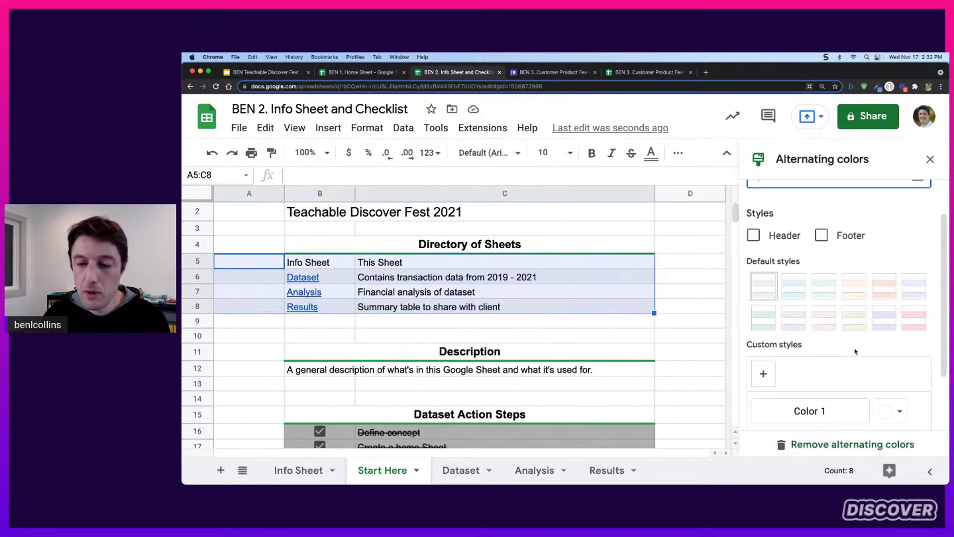
{"action": "left_click", "coordinate": [900, 409]}
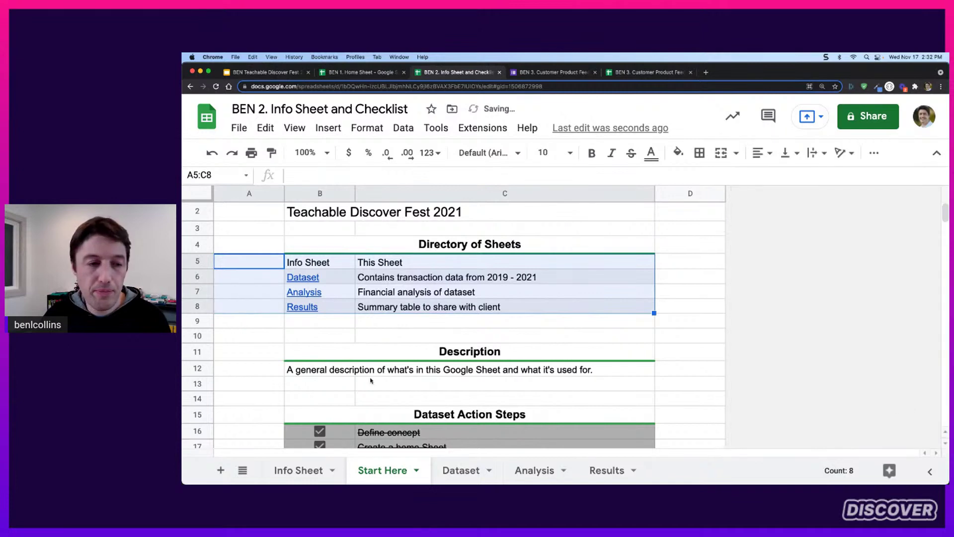
{"action": "left_click", "coordinate": [259, 281]}
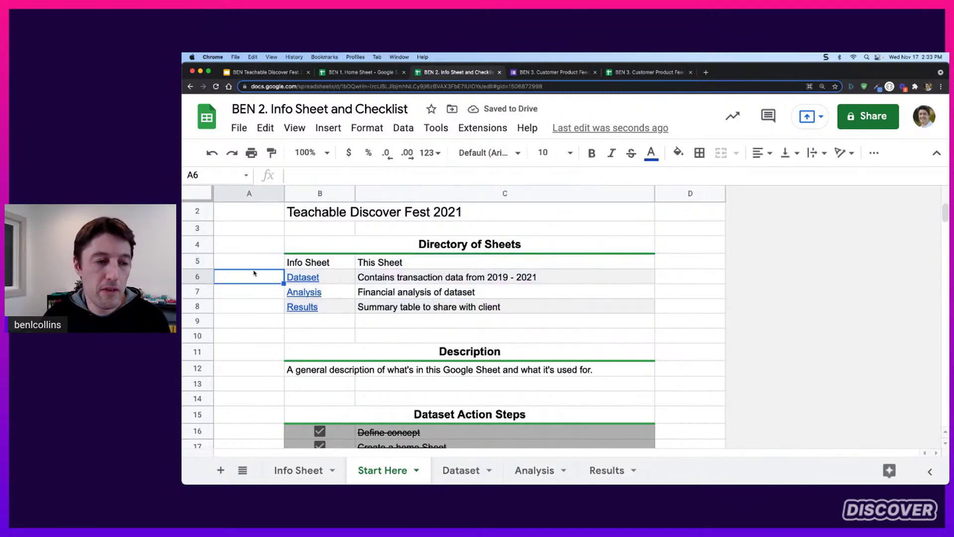
{"action": "left_click_drag", "start_coordinate": [252, 275], "coordinate": [241, 396]}
{"action": "scroll", "coordinate": [252, 378], "scroll_direction": "down", "scroll_amount": 5}
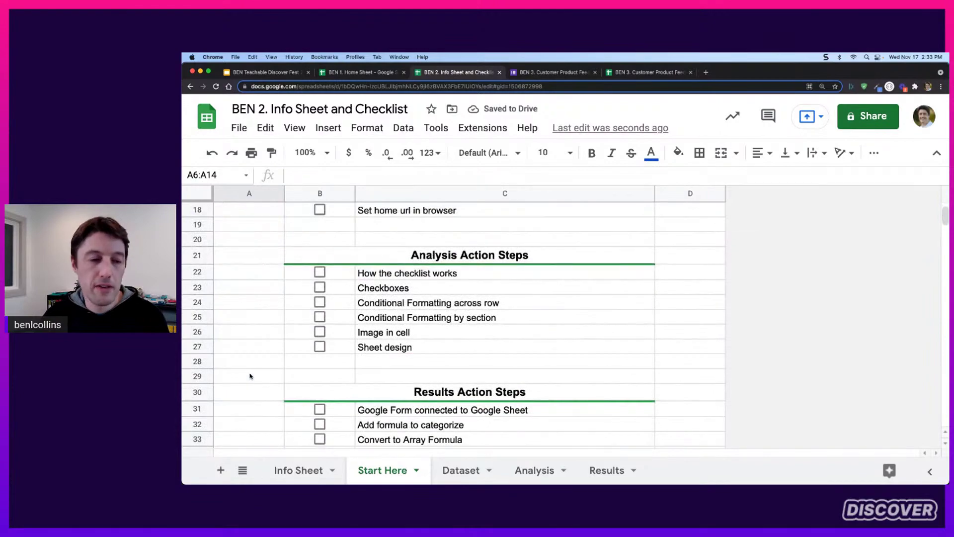
{"action": "scroll", "coordinate": [250, 376], "scroll_direction": "down", "scroll_amount": 3}
{"action": "scroll", "coordinate": [250, 375], "scroll_direction": "up", "scroll_amount": 10}
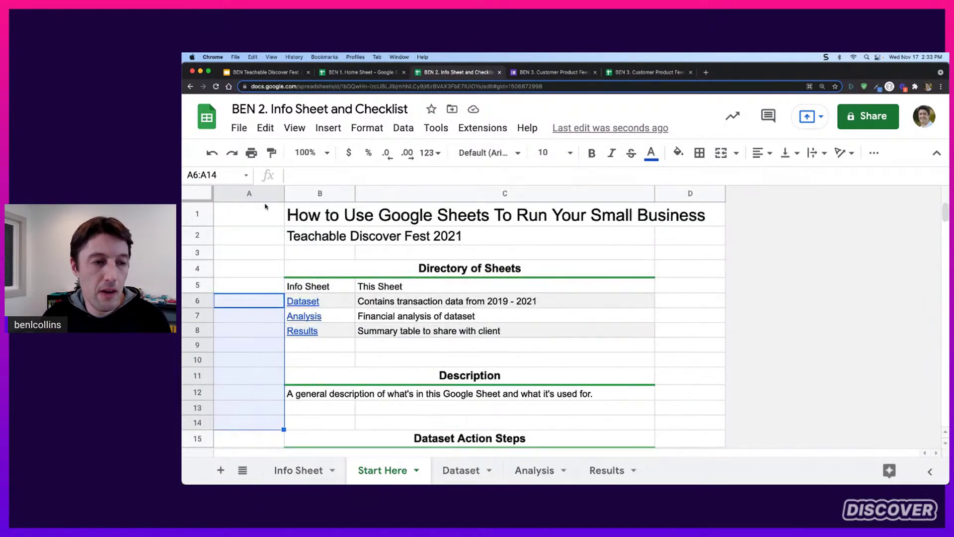
Hide the Start Here sheet's gridlines via View > Show > Gridlines
{"action": "left_click", "coordinate": [266, 208]}
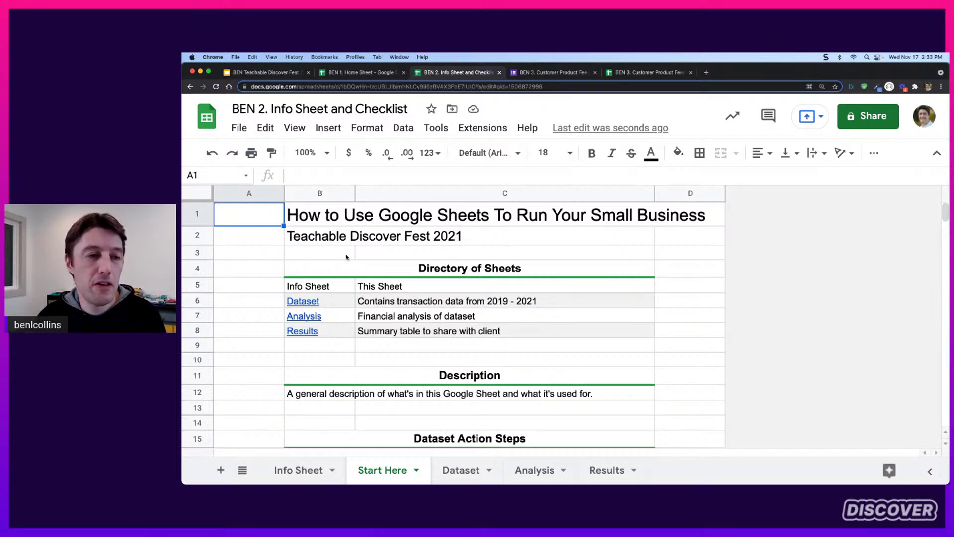
{"action": "left_click", "coordinate": [295, 128]}
{"action": "mouse_move", "coordinate": [502, 149]}
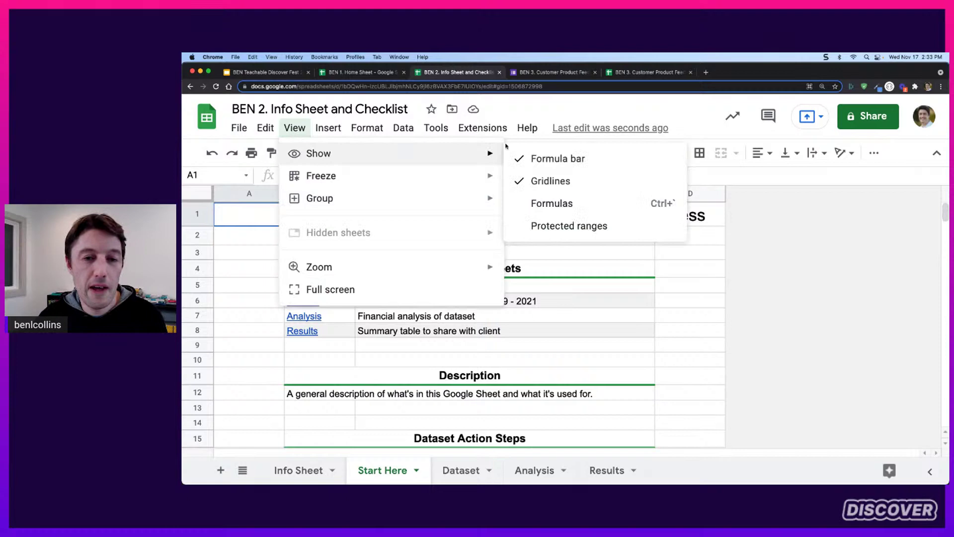
{"action": "left_click", "coordinate": [550, 181]}
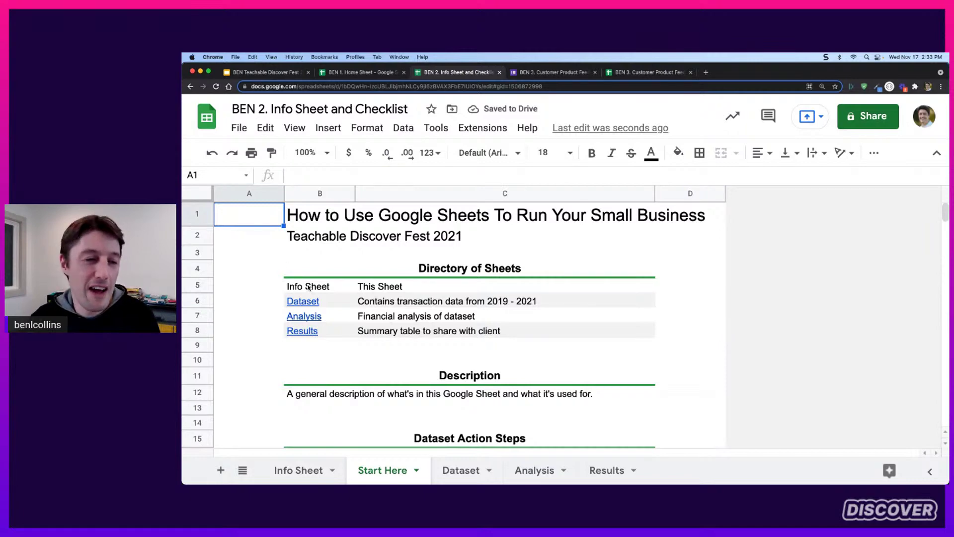
{"action": "scroll", "coordinate": [361, 308], "scroll_direction": "down", "scroll_amount": 3}
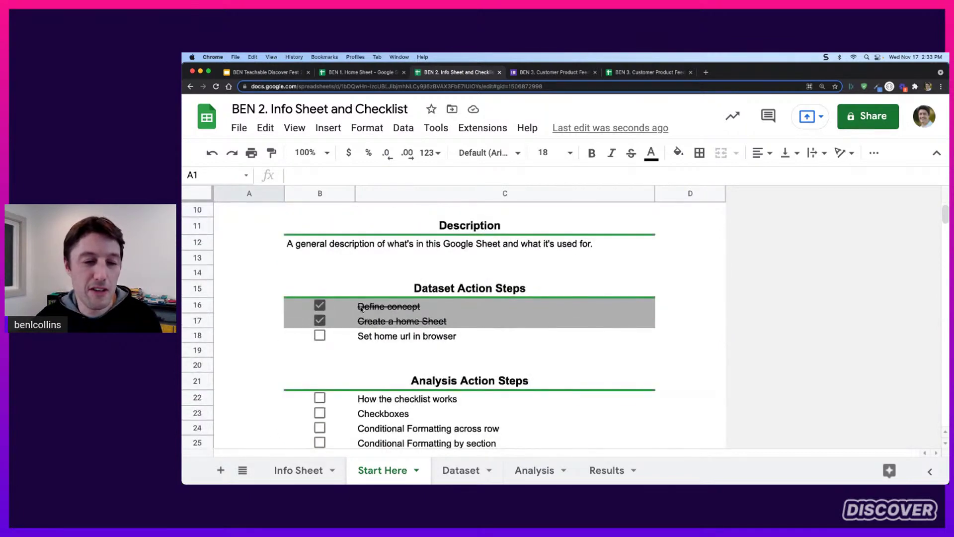
{"action": "scroll", "coordinate": [361, 309], "scroll_direction": "down", "scroll_amount": 2}
{"action": "scroll", "coordinate": [361, 310], "scroll_direction": "down", "scroll_amount": 3}
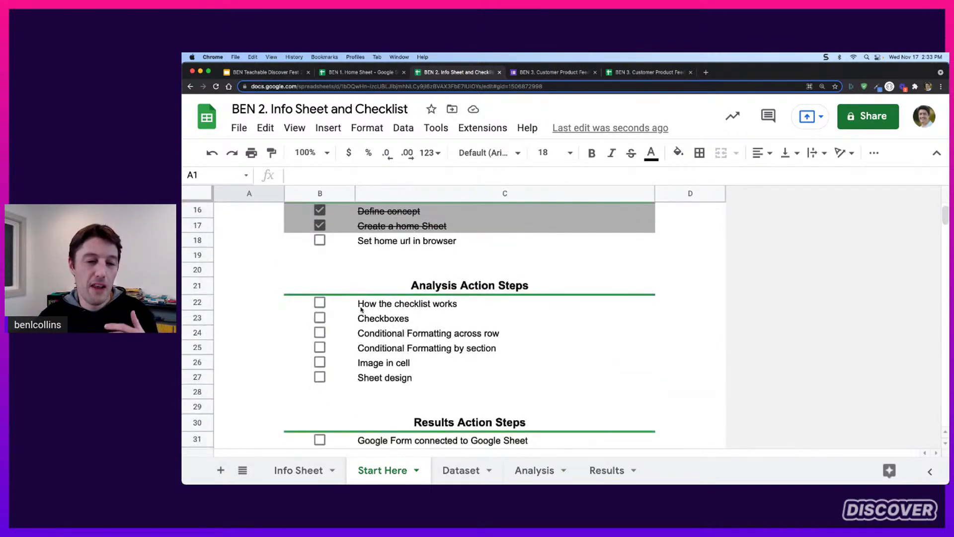
{"action": "scroll", "coordinate": [361, 308], "scroll_direction": "up", "scroll_amount": 2}
{"action": "scroll", "coordinate": [362, 309], "scroll_direction": "up", "scroll_amount": 5}
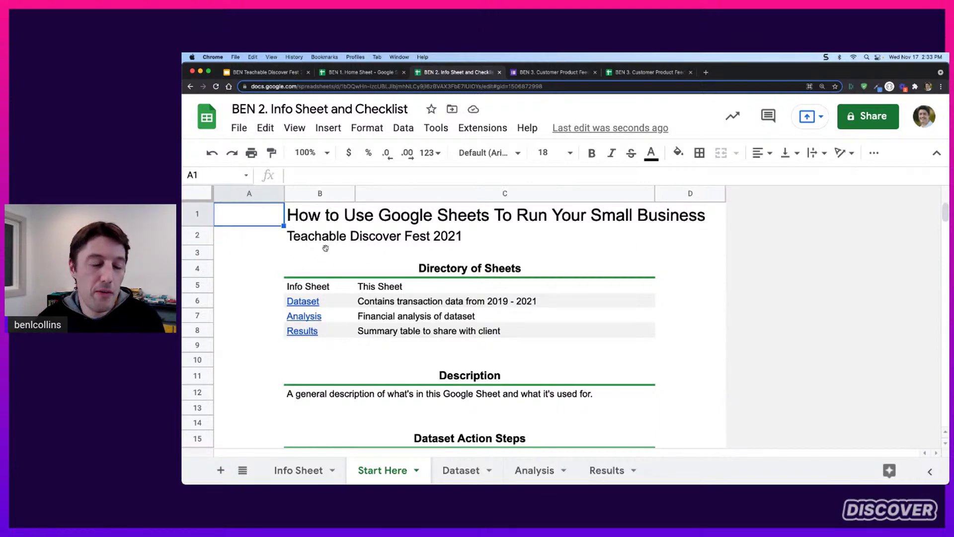
{"action": "scroll", "coordinate": [418, 244], "scroll_direction": "down", "scroll_amount": 10}
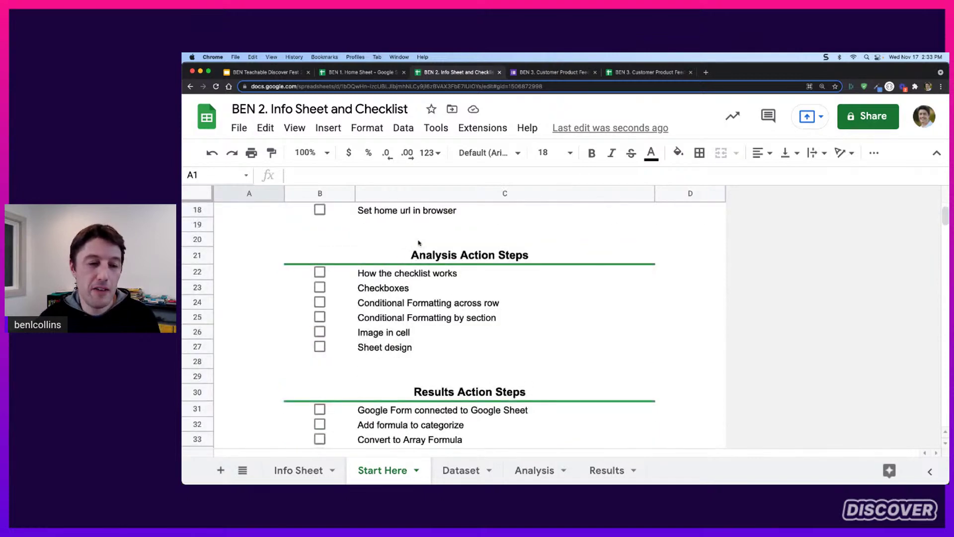
{"action": "scroll", "coordinate": [419, 244], "scroll_direction": "up", "scroll_amount": 6}
{"action": "scroll", "coordinate": [419, 244], "scroll_direction": "up", "scroll_amount": 3}
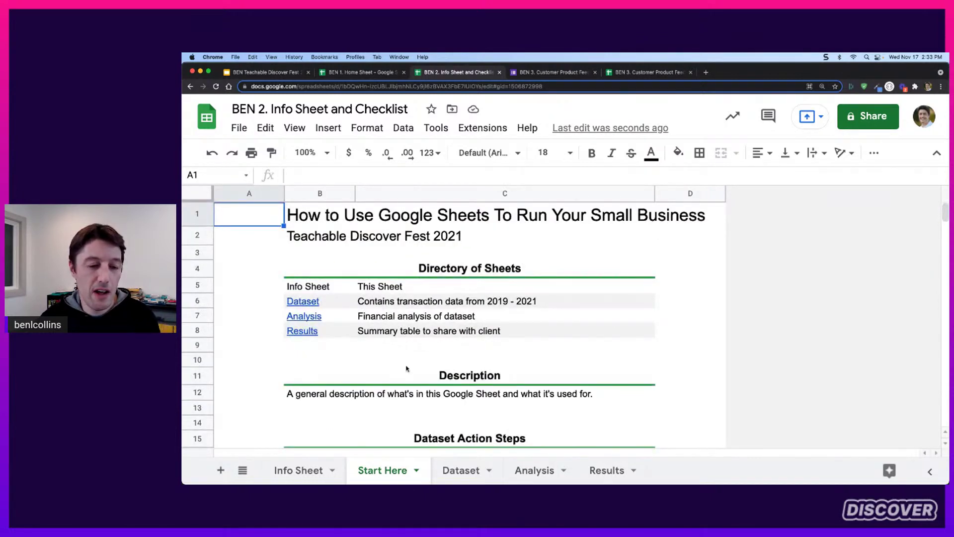
{"action": "left_click", "coordinate": [302, 471]}
{"action": "scroll", "coordinate": [378, 318], "scroll_direction": "up", "scroll_amount": 10}
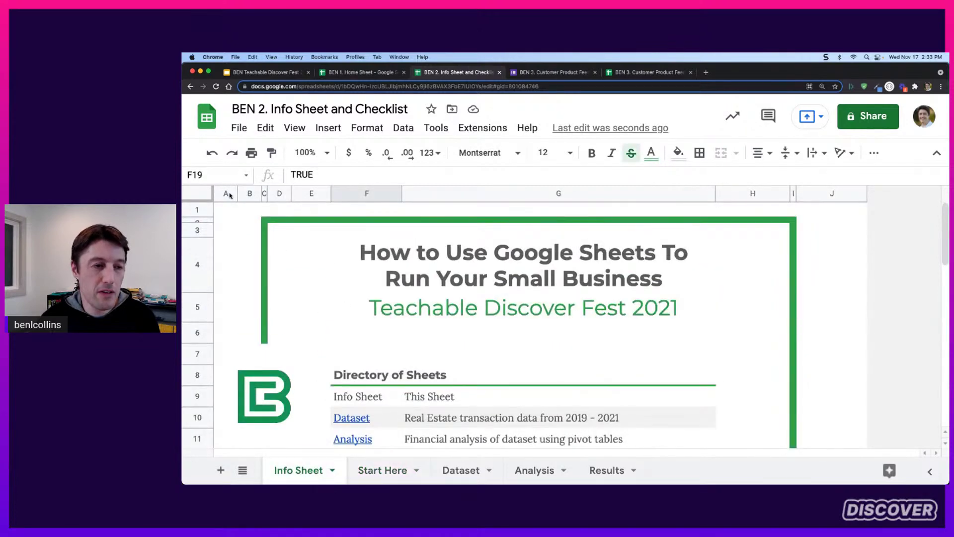
{"action": "left_click_drag", "start_coordinate": [229, 194], "coordinate": [313, 195]}
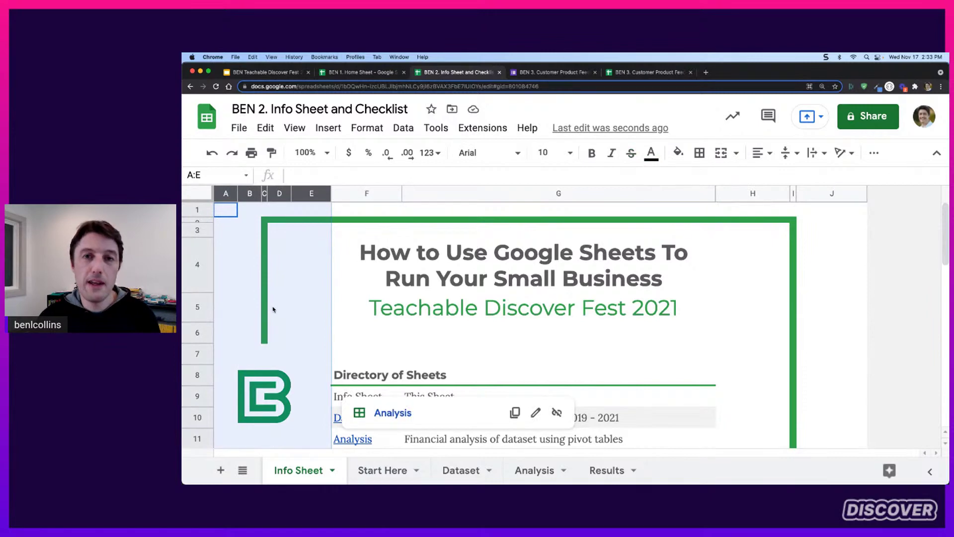
{"action": "left_click", "coordinate": [393, 477]}
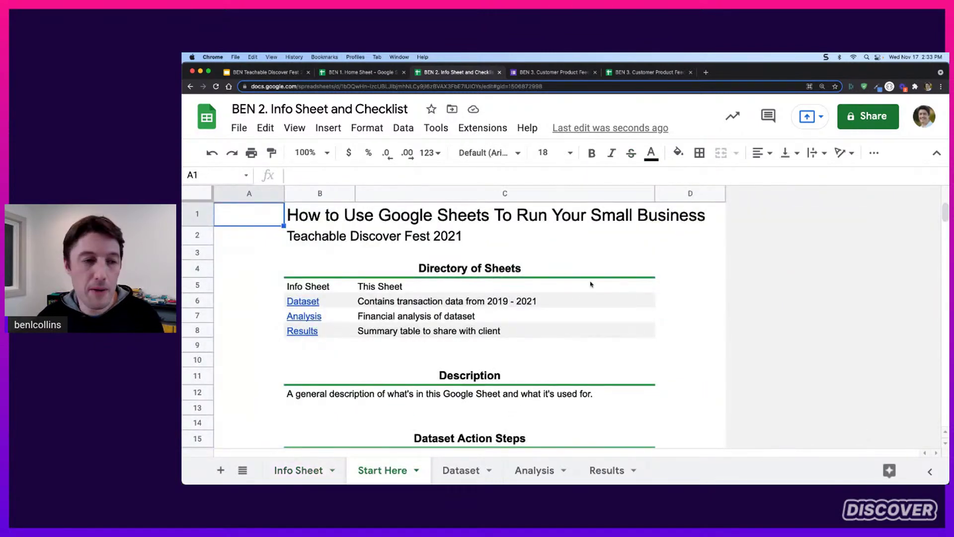
Insert blank columns on the left so the Start Here content begins at column F
{"action": "right_click", "coordinate": [250, 195]}
{"action": "left_click", "coordinate": [295, 256]}
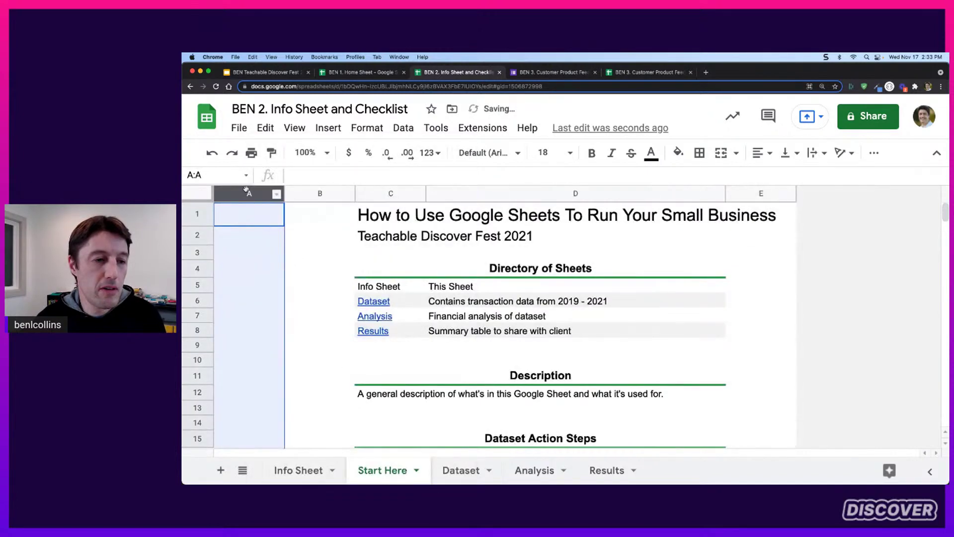
{"action": "right_click", "coordinate": [249, 194]}
{"action": "left_click", "coordinate": [303, 272]}
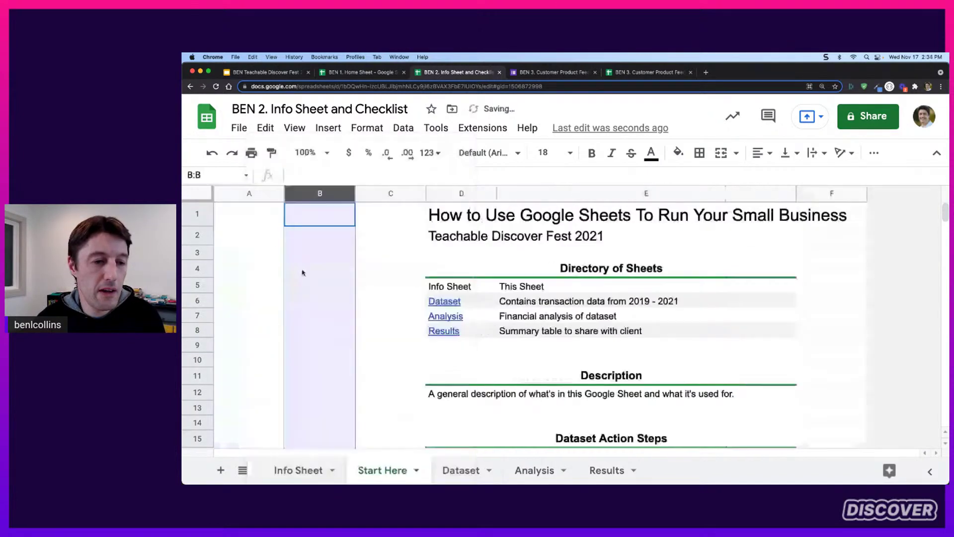
{"action": "left_click", "coordinate": [380, 237]}
{"action": "left_click_drag", "start_coordinate": [249, 195], "coordinate": [306, 194]}
{"action": "right_click", "coordinate": [306, 194]}
{"action": "left_click", "coordinate": [365, 252]}
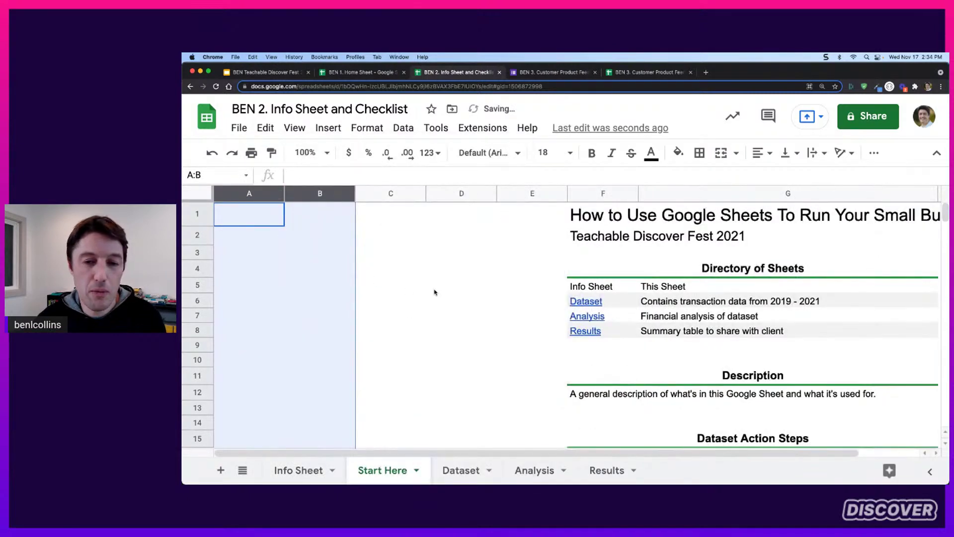
{"action": "left_click", "coordinate": [435, 292]}
Narrow the empty columns A–E together and bring up fill colours for column C
{"action": "left_click_drag", "start_coordinate": [515, 199], "coordinate": [227, 219]}
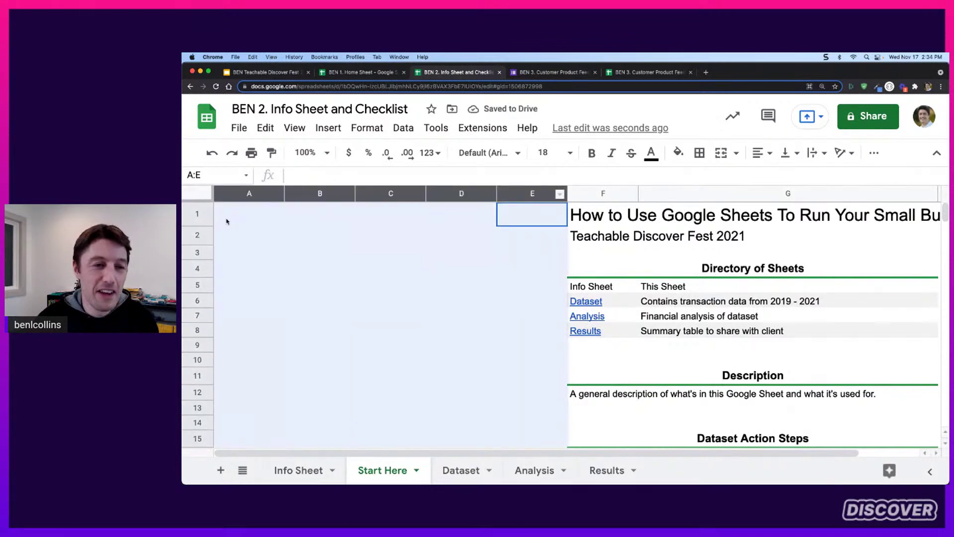
{"action": "left_click_drag", "start_coordinate": [284, 192], "coordinate": [261, 193]}
{"action": "left_click", "coordinate": [317, 366]}
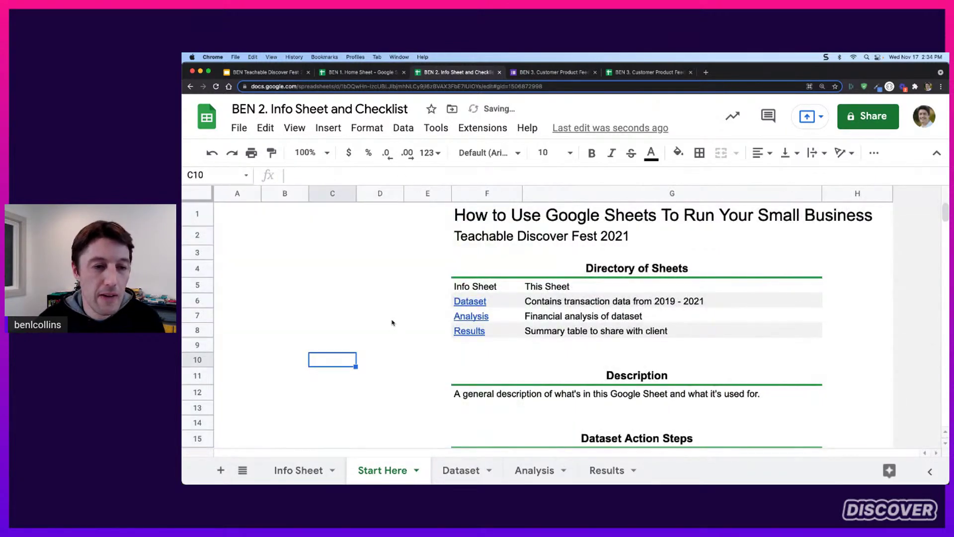
{"action": "left_click", "coordinate": [334, 194]}
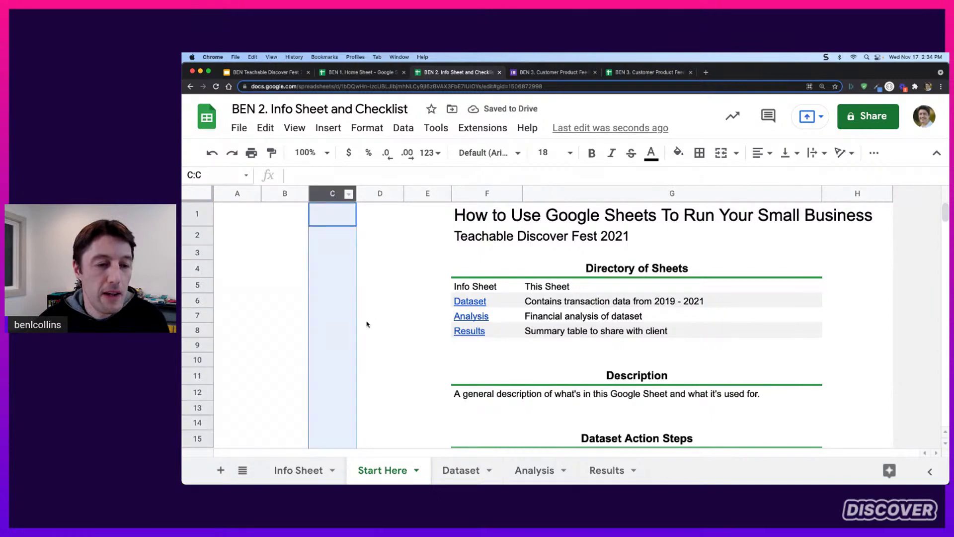
{"action": "left_click", "coordinate": [678, 153]}
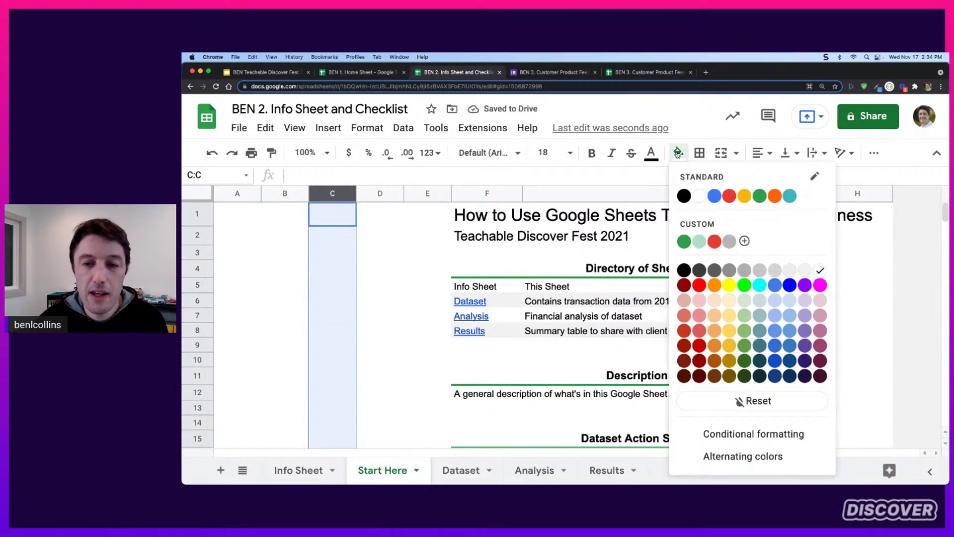
Fill column C with the custom green and narrow it to a thin stripe
{"action": "left_click", "coordinate": [684, 240]}
{"action": "left_click", "coordinate": [393, 243]}
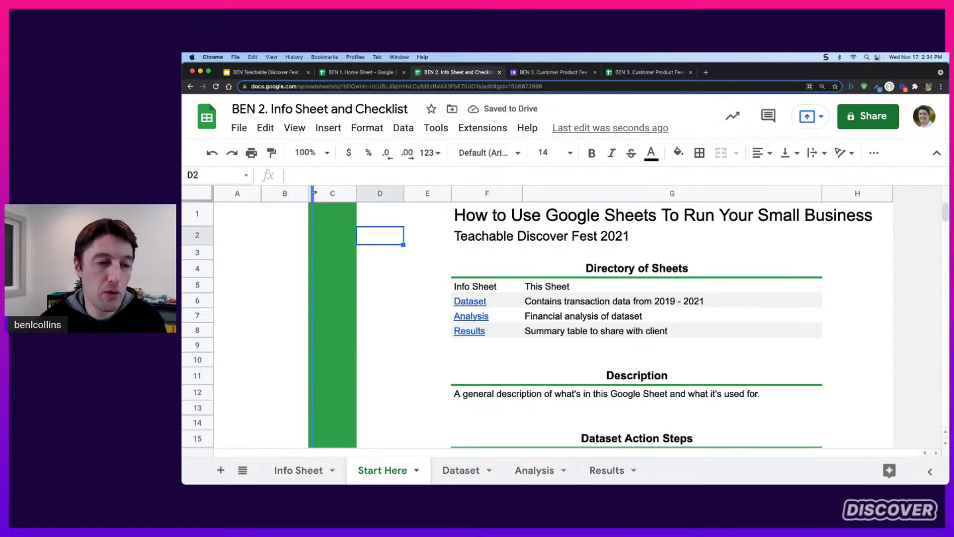
{"action": "left_click_drag", "start_coordinate": [314, 192], "coordinate": [314, 192]}
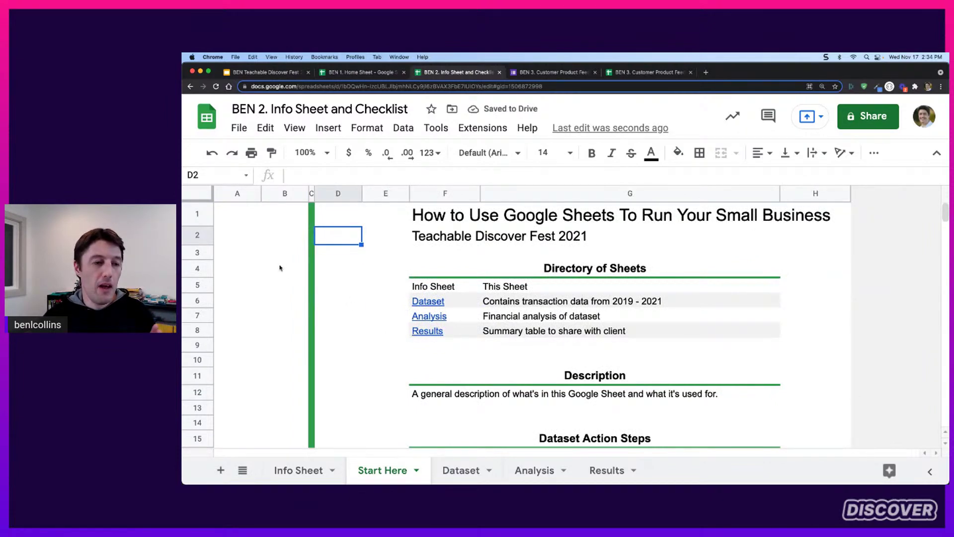
Merge cells B4:D9 into one block for the logo
{"action": "left_click_drag", "start_coordinate": [279, 268], "coordinate": [332, 341]}
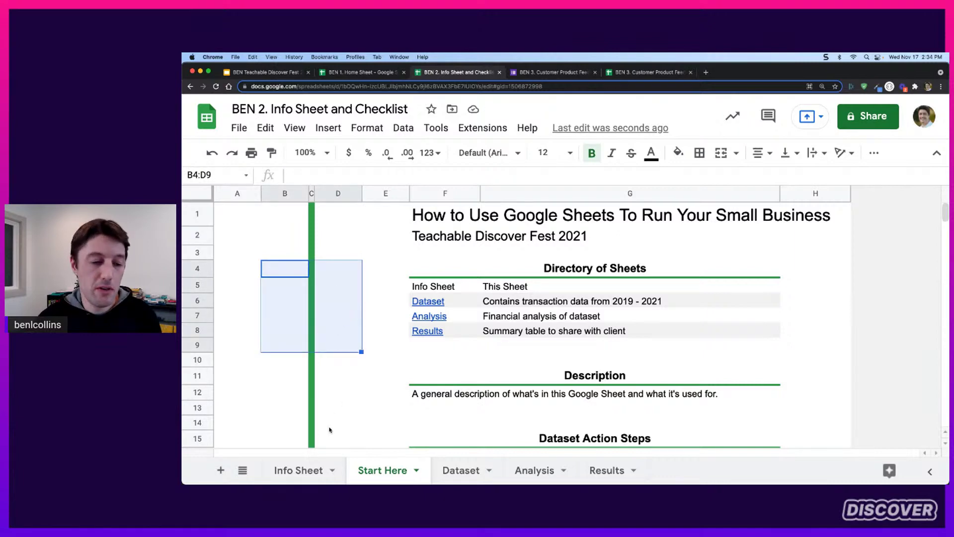
{"action": "left_click", "coordinate": [306, 470]}
{"action": "scroll", "coordinate": [326, 343], "scroll_direction": "down", "scroll_amount": 3}
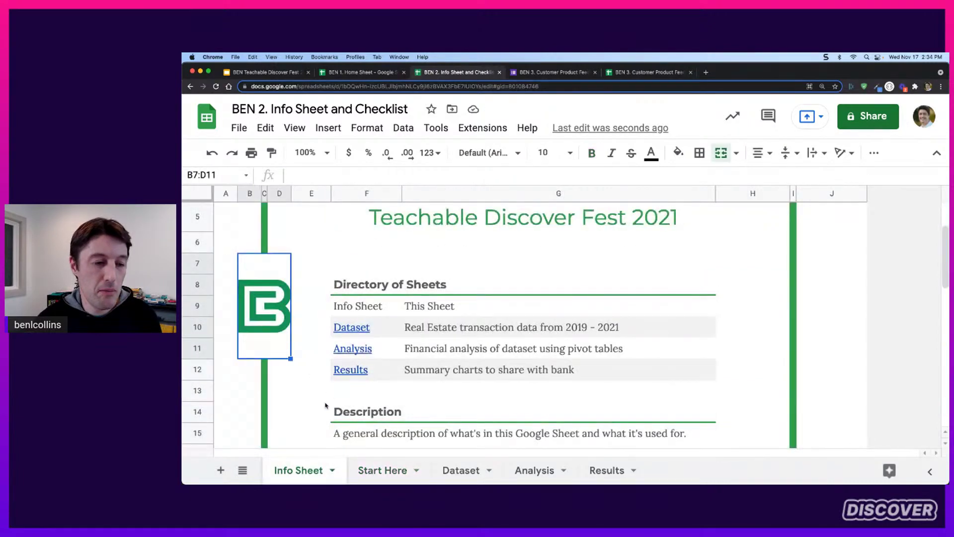
{"action": "left_click", "coordinate": [364, 478]}
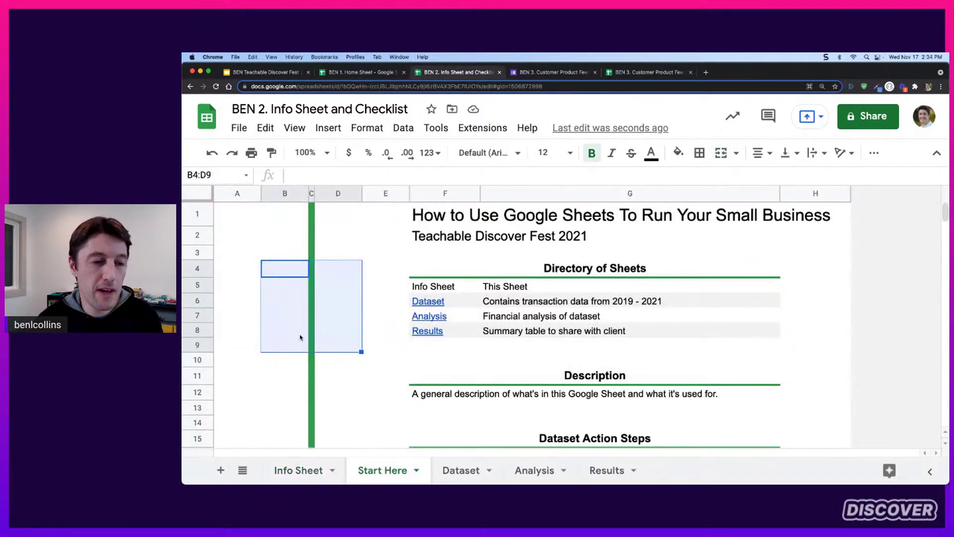
{"action": "left_click_drag", "start_coordinate": [286, 269], "coordinate": [334, 343]}
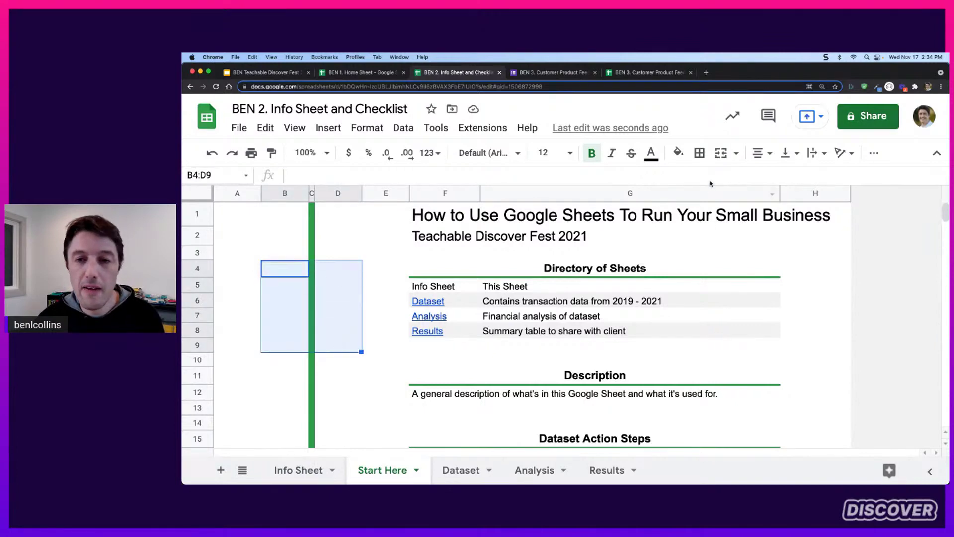
{"action": "left_click", "coordinate": [722, 154]}
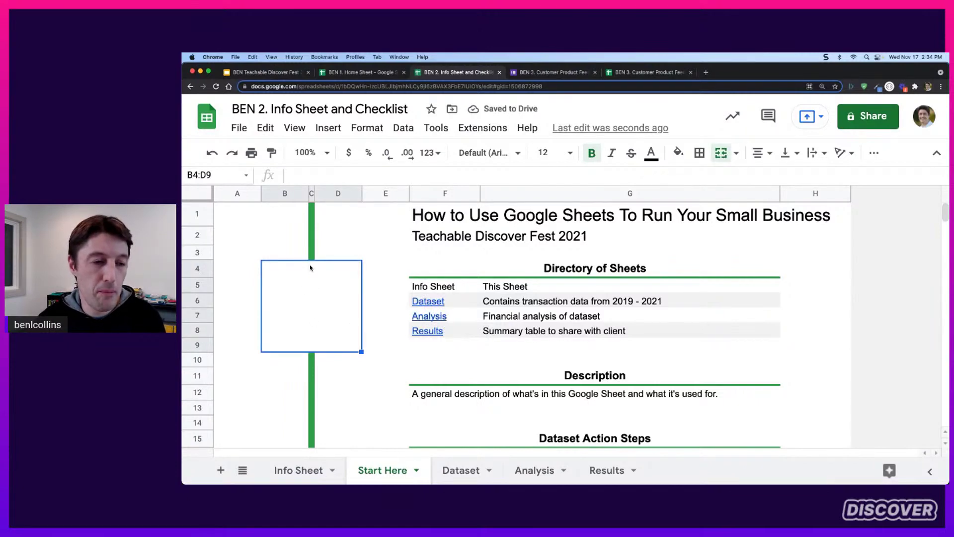
Insert BC-Icon-Color.jpg as an image inside the merged cell
{"action": "left_click", "coordinate": [329, 127]}
{"action": "mouse_move", "coordinate": [401, 299]}
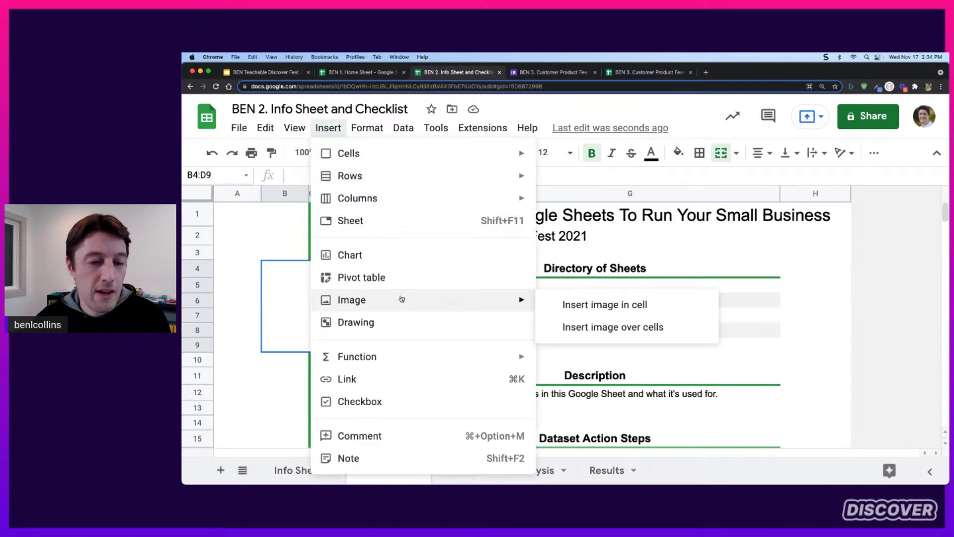
{"action": "left_click", "coordinate": [612, 306]}
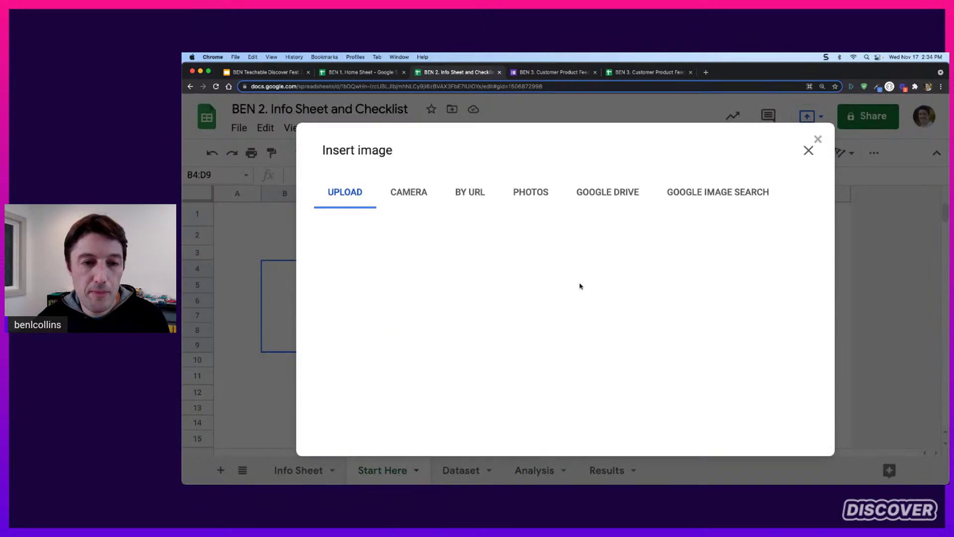
{"action": "left_click", "coordinate": [570, 371]}
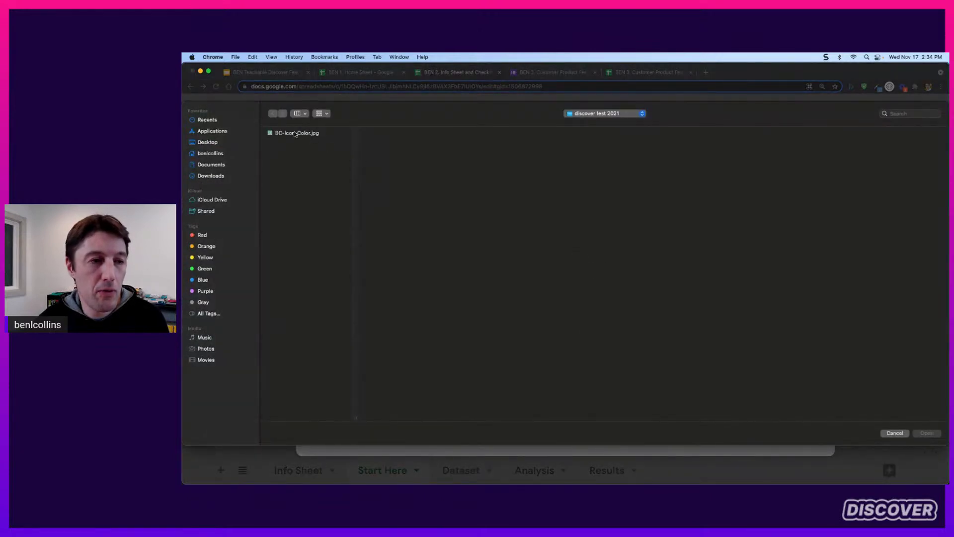
{"action": "double_click", "coordinate": [296, 133]}
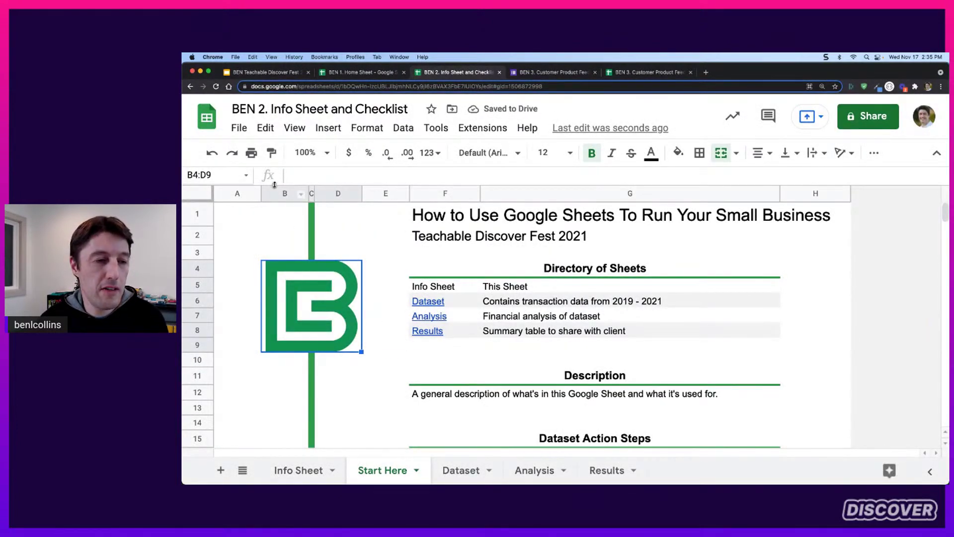
Narrow columns A and B and set the logo's vertical alignment to Middle
{"action": "left_click", "coordinate": [282, 212]}
{"action": "mouse_move", "coordinate": [291, 194]}
{"action": "left_mouse_down"}
{"action": "mouse_move", "coordinate": [235, 193]}
{"action": "mouse_move", "coordinate": [348, 194]}
{"action": "mouse_move", "coordinate": [290, 193]}
{"action": "left_mouse_up"}
{"action": "left_click", "coordinate": [288, 288]}
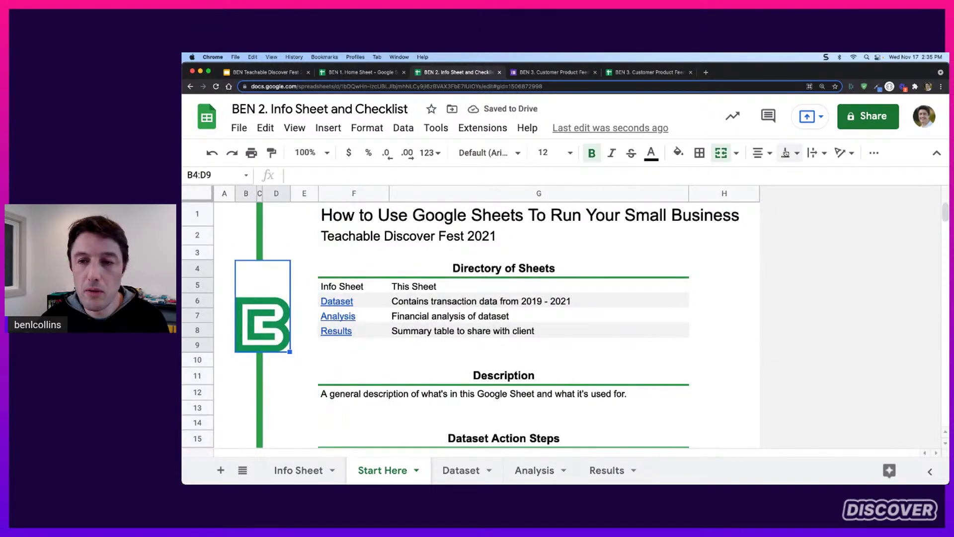
{"action": "left_click", "coordinate": [785, 154]}
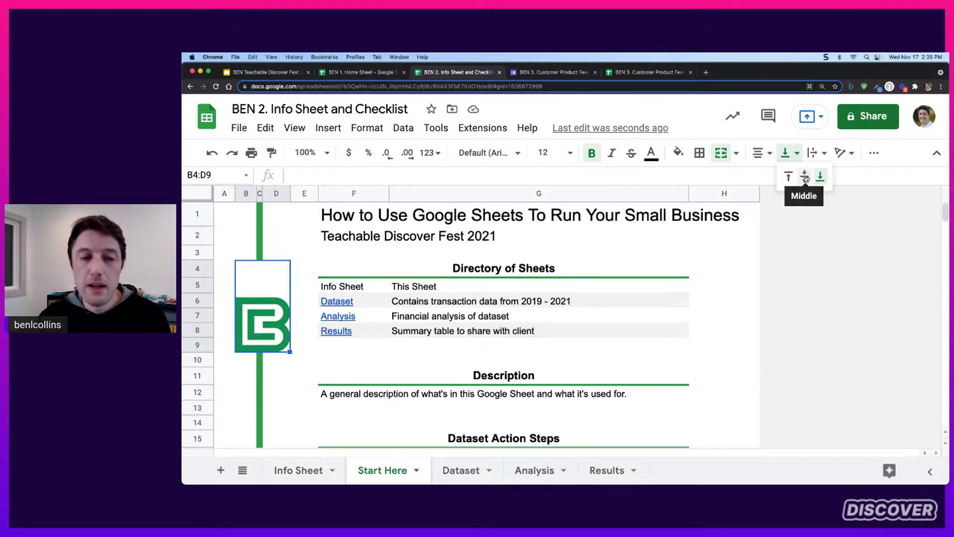
{"action": "left_click", "coordinate": [805, 177]}
{"action": "left_click", "coordinate": [272, 243]}
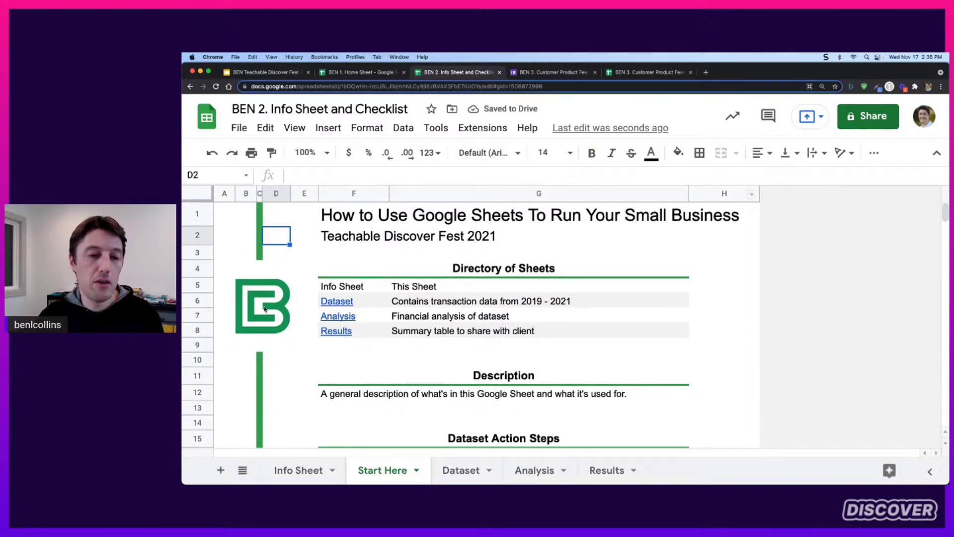
Insert a blank row above row 1 so the title moves to row 2
{"action": "right_click", "coordinate": [209, 215]}
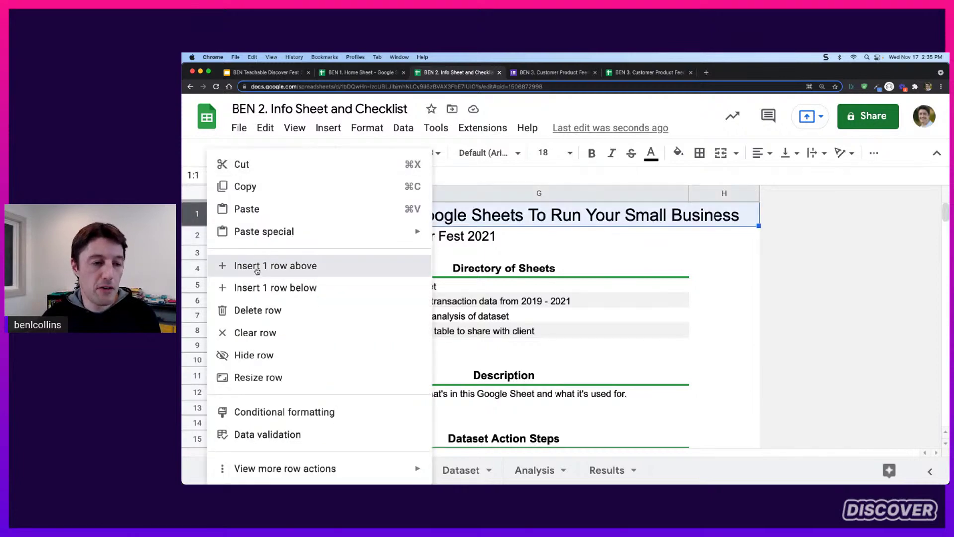
{"action": "left_click", "coordinate": [257, 266]}
{"action": "left_click", "coordinate": [322, 231]}
{"action": "mouse_move", "coordinate": [334, 333]}
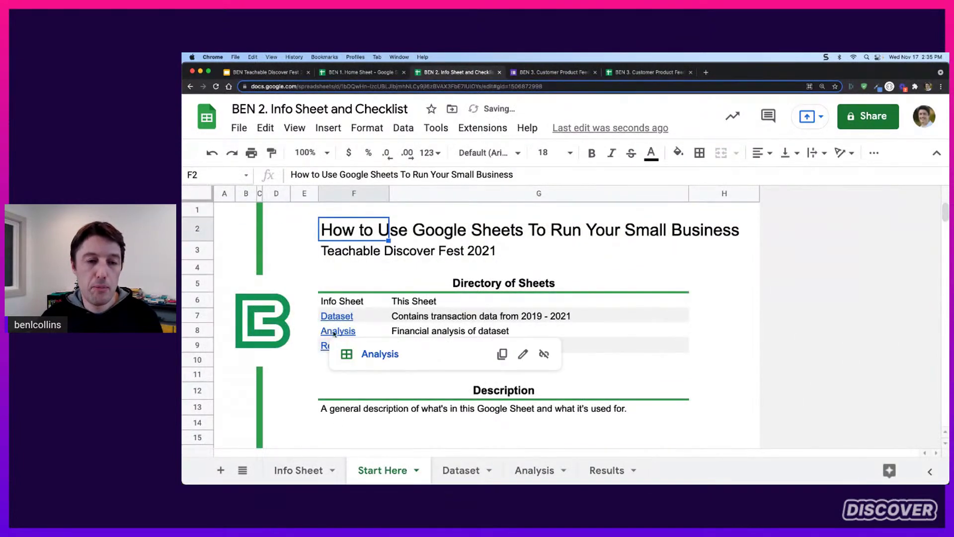
{"action": "left_click", "coordinate": [753, 319]}
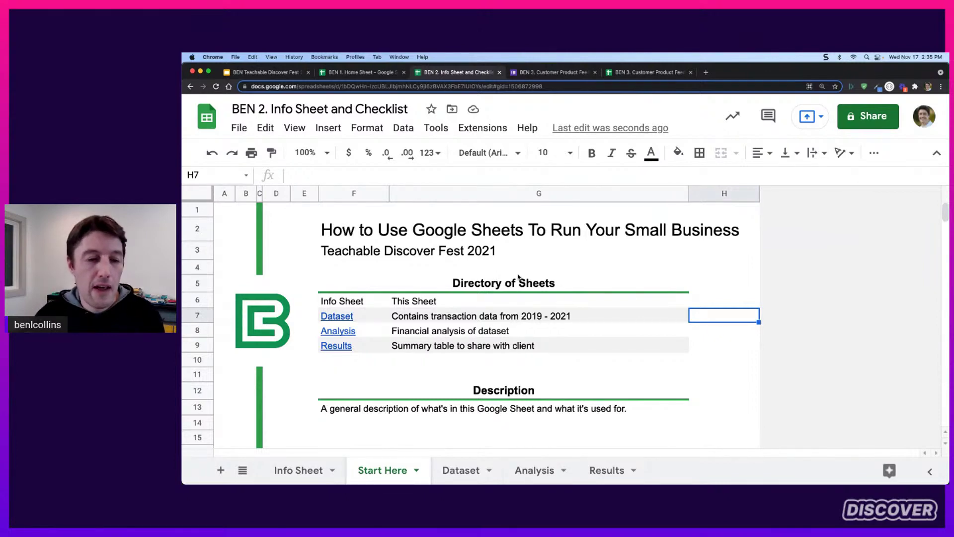
{"action": "scroll", "coordinate": [518, 277], "scroll_direction": "down", "scroll_amount": 5}
{"action": "scroll", "coordinate": [518, 277], "scroll_direction": "up", "scroll_amount": 5}
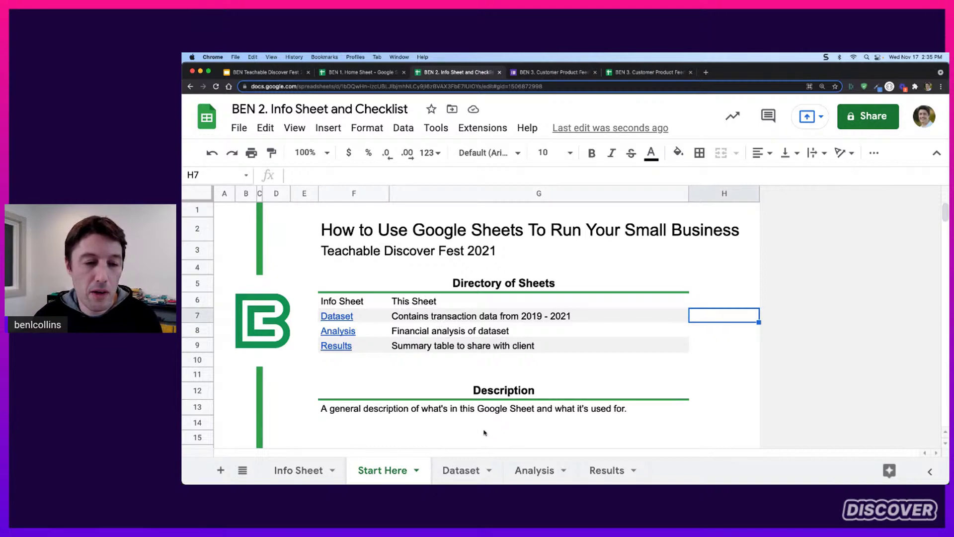
{"action": "left_click", "coordinate": [461, 470]}
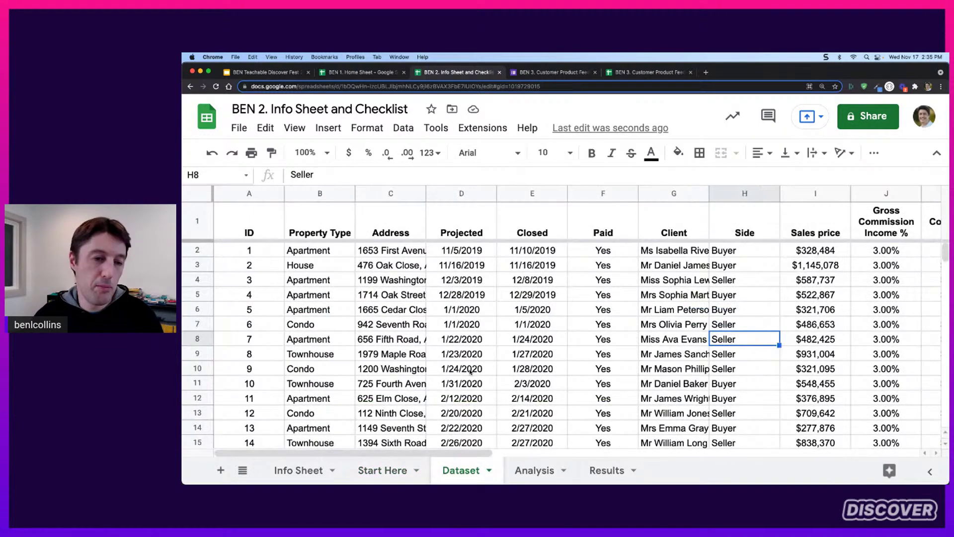
{"action": "left_click", "coordinate": [402, 467]}
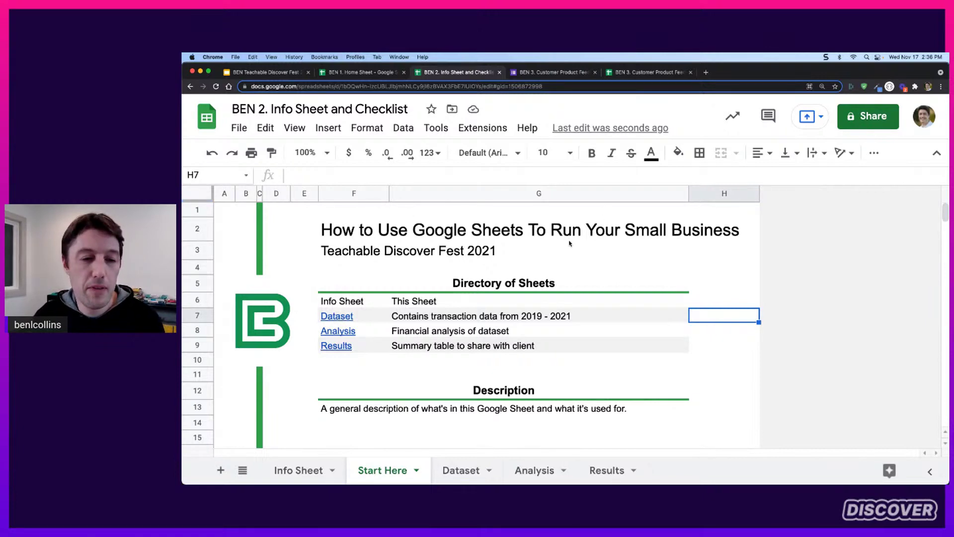
{"action": "scroll", "coordinate": [584, 277], "scroll_direction": "down", "scroll_amount": 3}
{"action": "scroll", "coordinate": [584, 277], "scroll_direction": "down", "scroll_amount": 1}
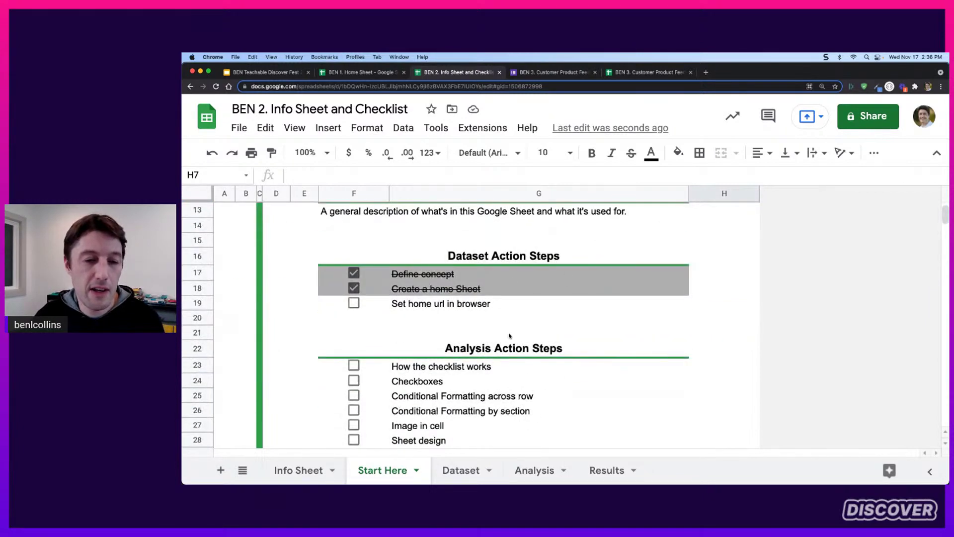
{"action": "scroll", "coordinate": [500, 327], "scroll_direction": "up", "scroll_amount": 4}
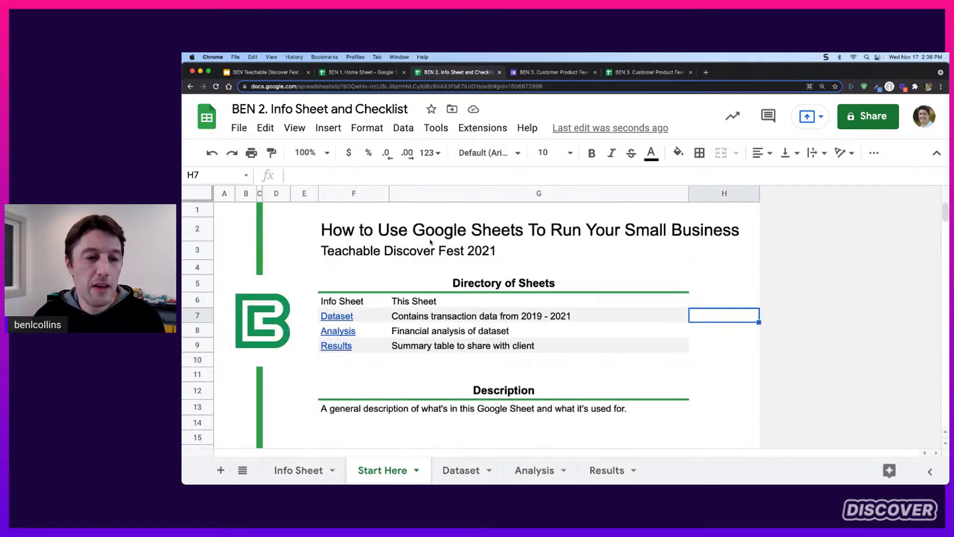
Switch to the presentation and advance to the 'Example 3: Google Forms + Sheets + Slides Data Pipeline' slide
{"action": "left_click", "coordinate": [289, 73]}
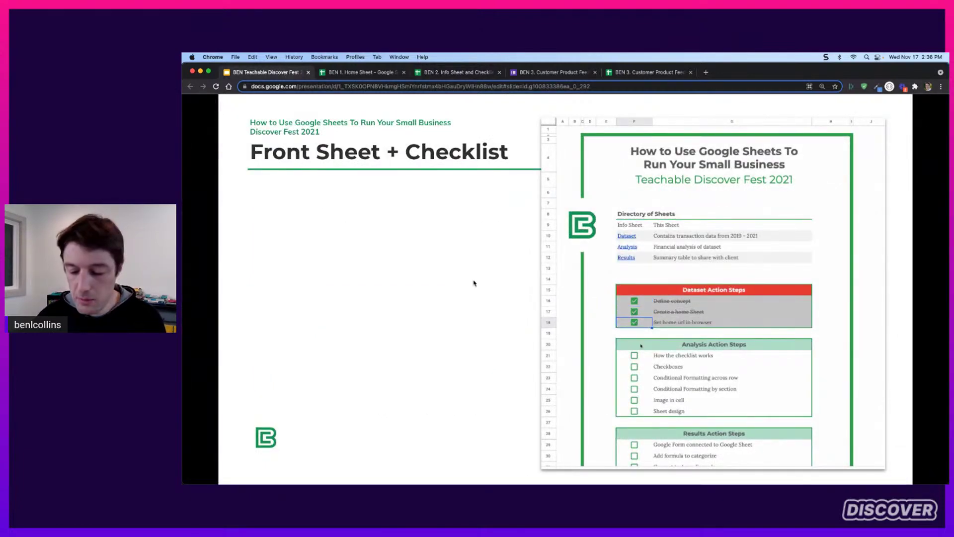
{"action": "key", "text": "Right"}
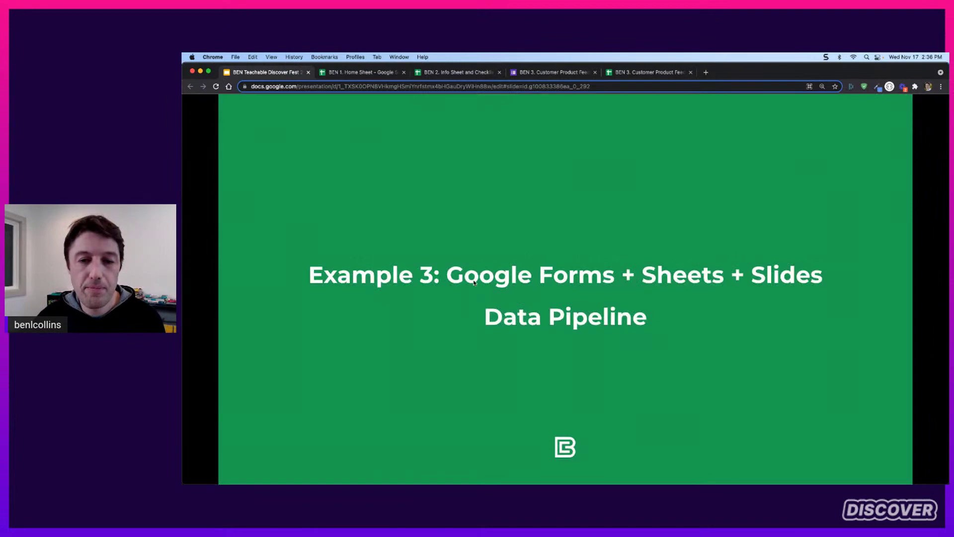
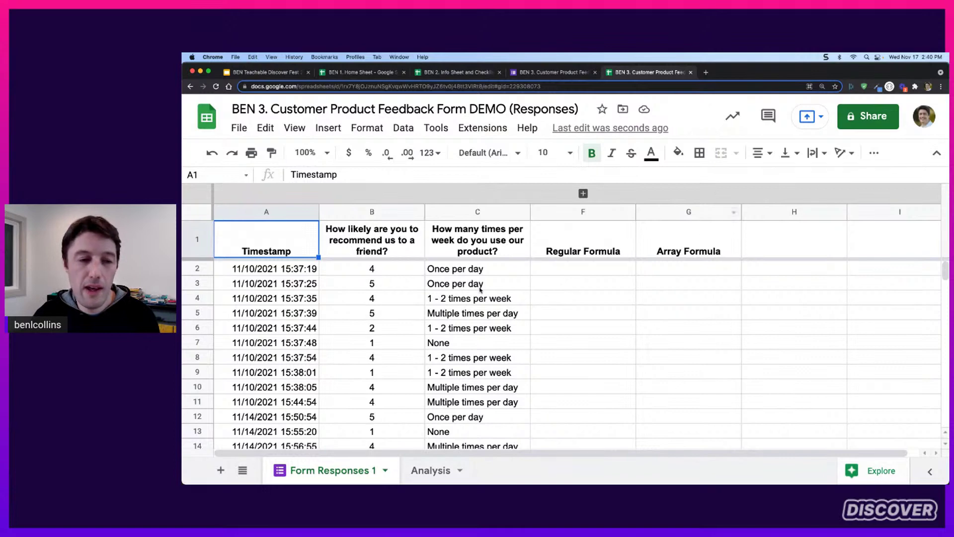
Centre the newest rating of 5 in B18 to match the other ratings
{"action": "scroll", "coordinate": [438, 343], "scroll_direction": "down", "scroll_amount": 4}
{"action": "left_click", "coordinate": [394, 402]}
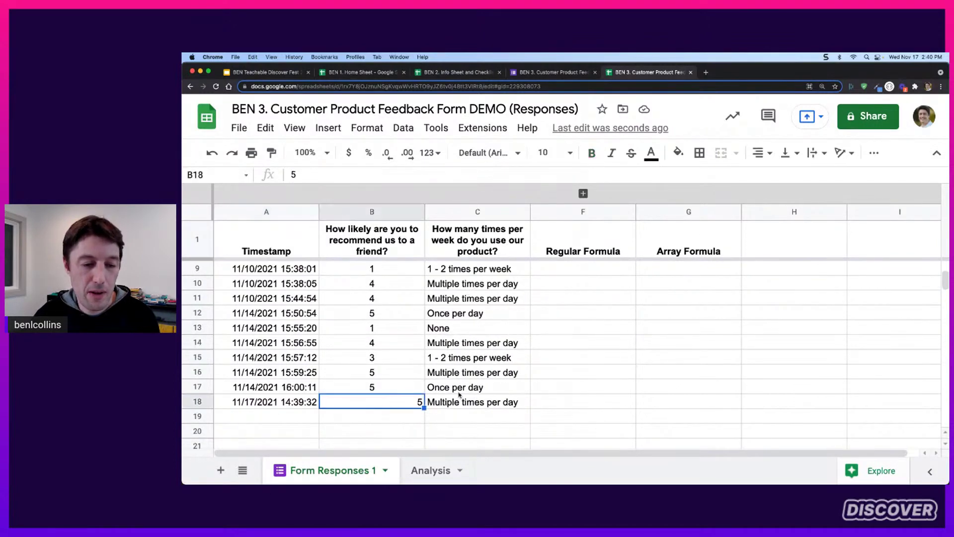
{"action": "key", "text": "super+shift+e"}
Review the earlier responses' timestamps, ratings and usage answers, glancing at the live form
{"action": "scroll", "coordinate": [433, 299], "scroll_direction": "up", "scroll_amount": 4}
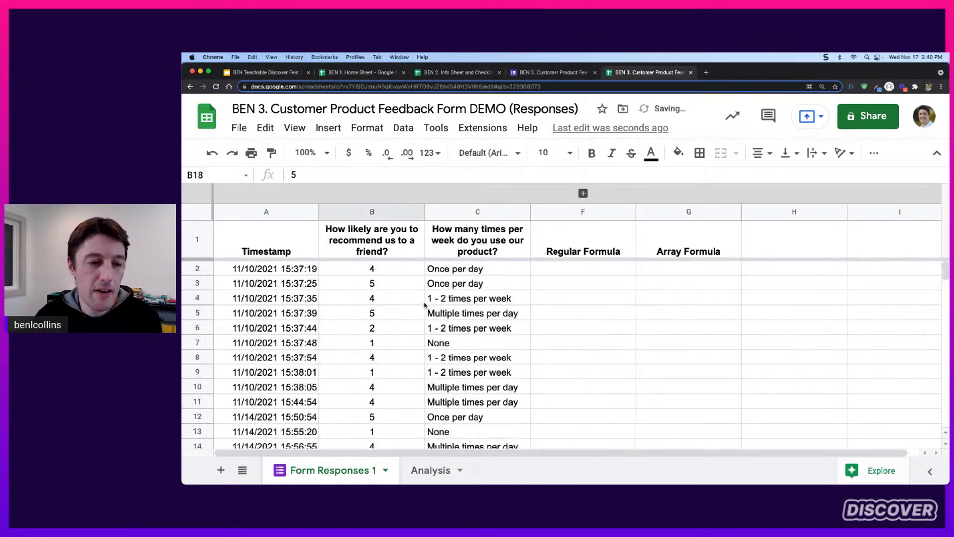
{"action": "left_click_drag", "start_coordinate": [294, 273], "coordinate": [295, 366]}
{"action": "left_click", "coordinate": [284, 302]}
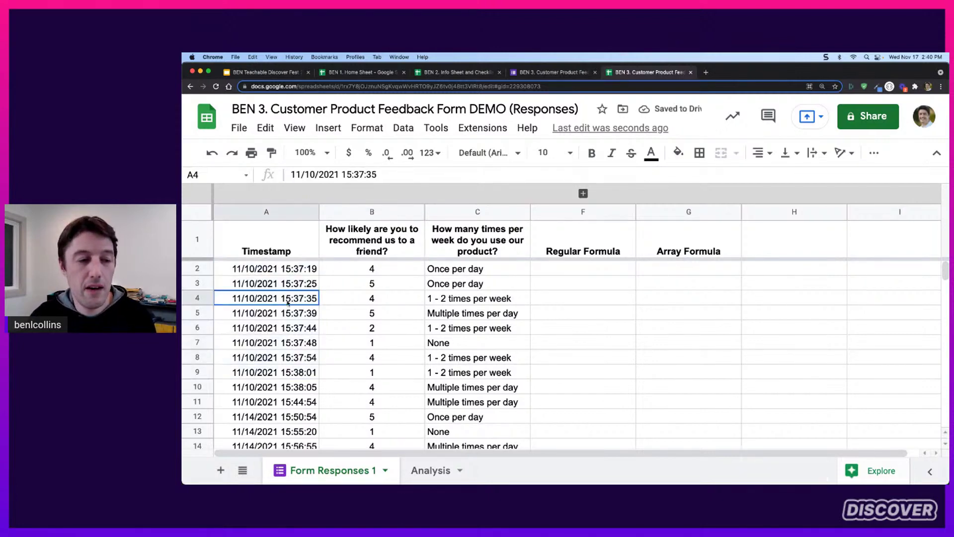
{"action": "left_click", "coordinate": [371, 301]}
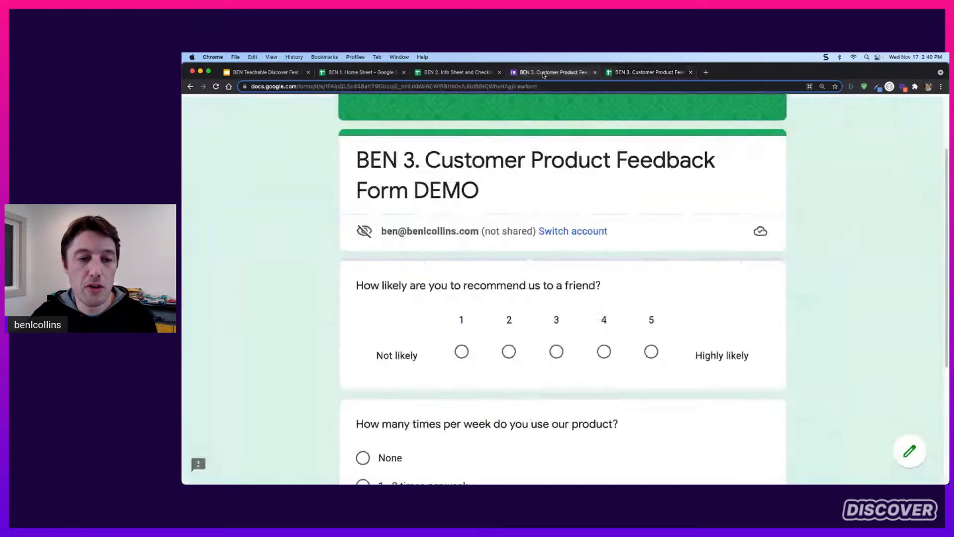
{"action": "left_click", "coordinate": [543, 74]}
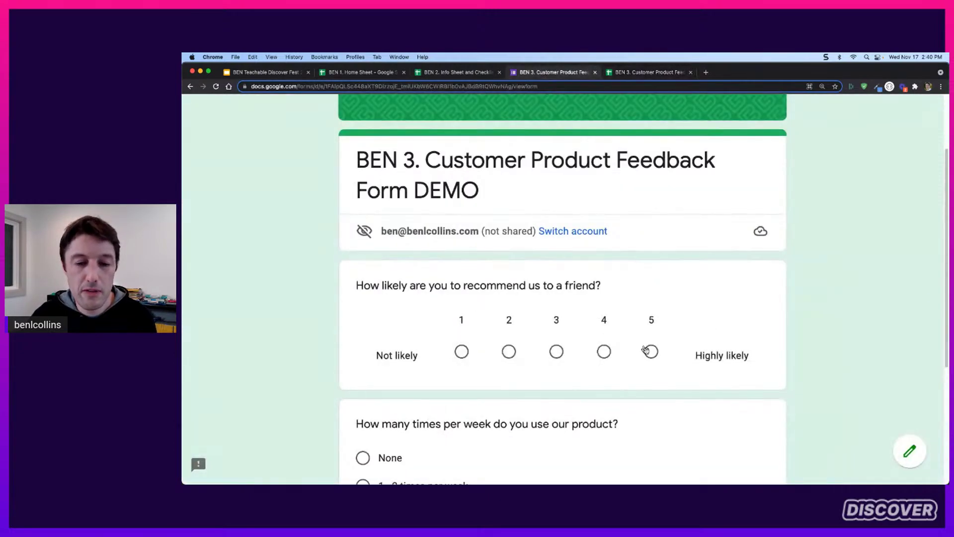
{"action": "left_click", "coordinate": [644, 73]}
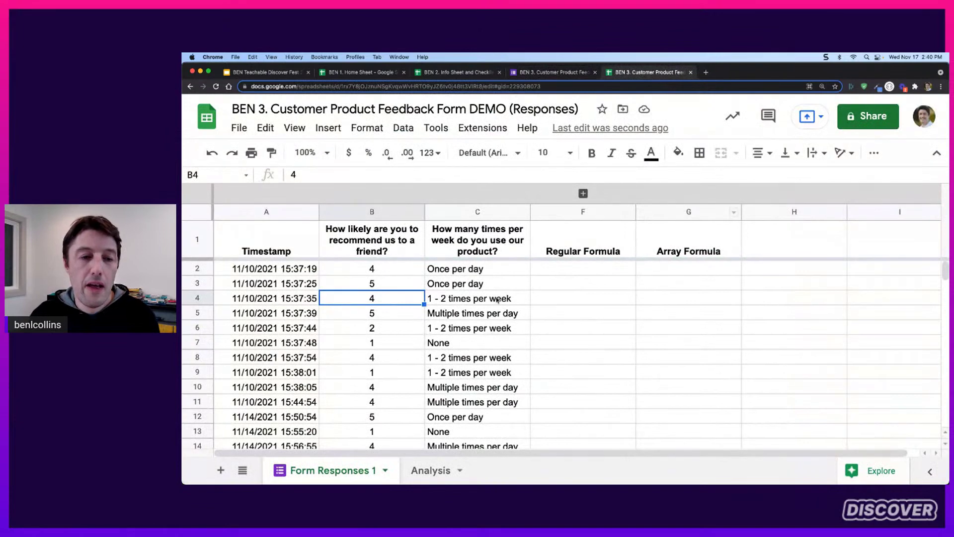
{"action": "left_click_drag", "start_coordinate": [495, 273], "coordinate": [510, 358]}
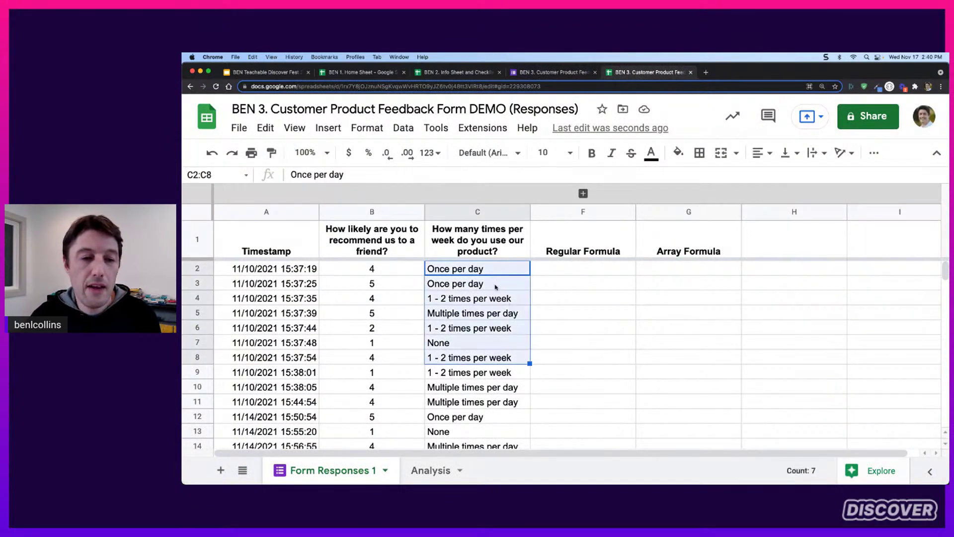
{"action": "left_click", "coordinate": [487, 272]}
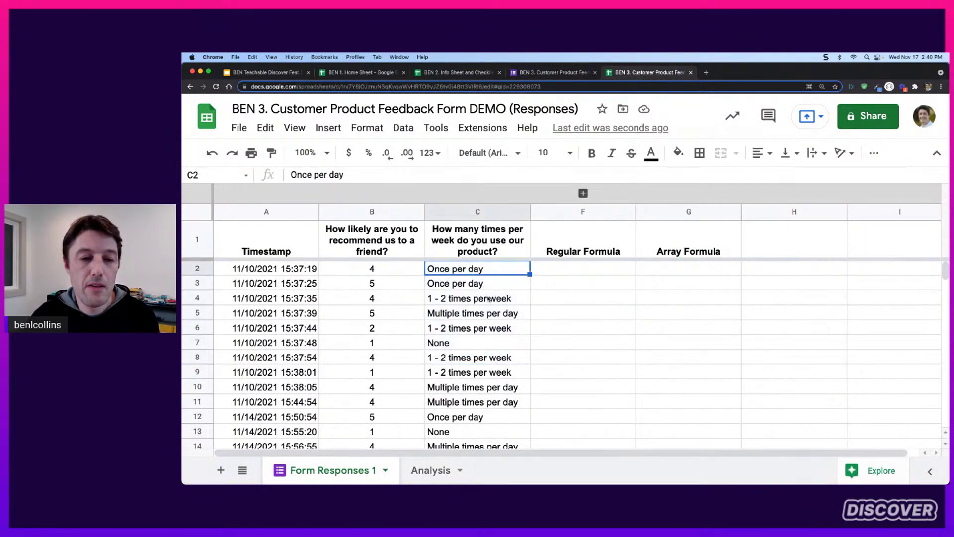
{"action": "scroll", "coordinate": [489, 298], "scroll_direction": "down", "scroll_amount": 1}
{"action": "scroll", "coordinate": [489, 300], "scroll_direction": "down", "scroll_amount": 8}
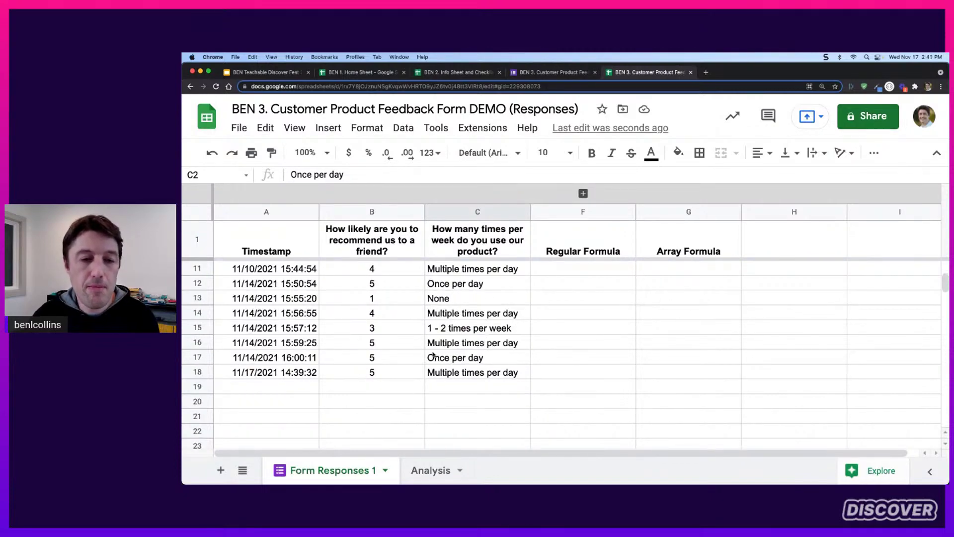
{"action": "left_click", "coordinate": [428, 472]}
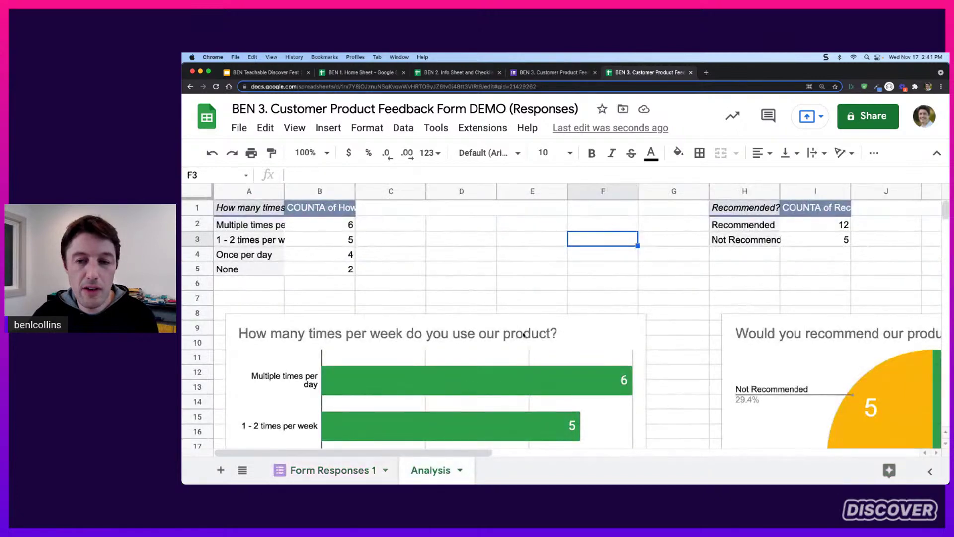
{"action": "left_click", "coordinate": [272, 225]}
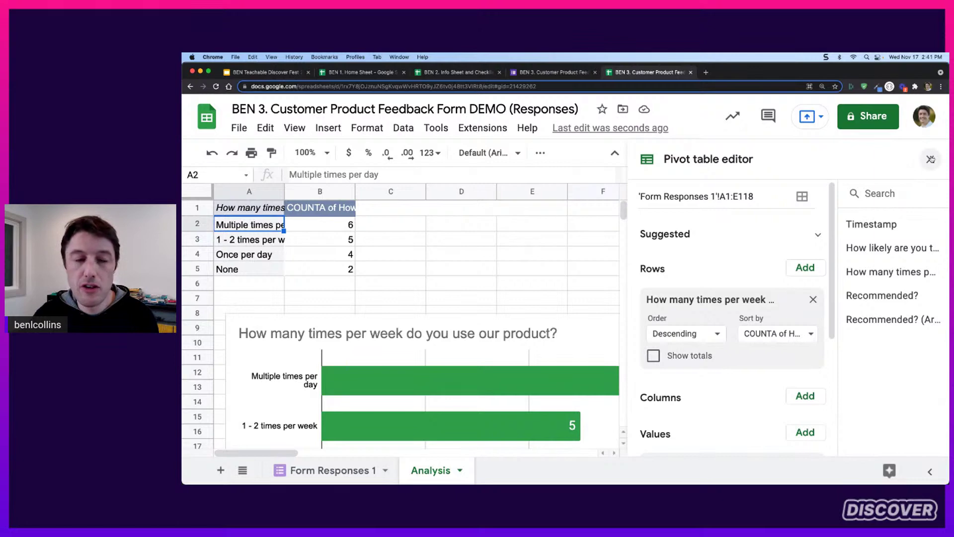
{"action": "left_click", "coordinate": [931, 159]}
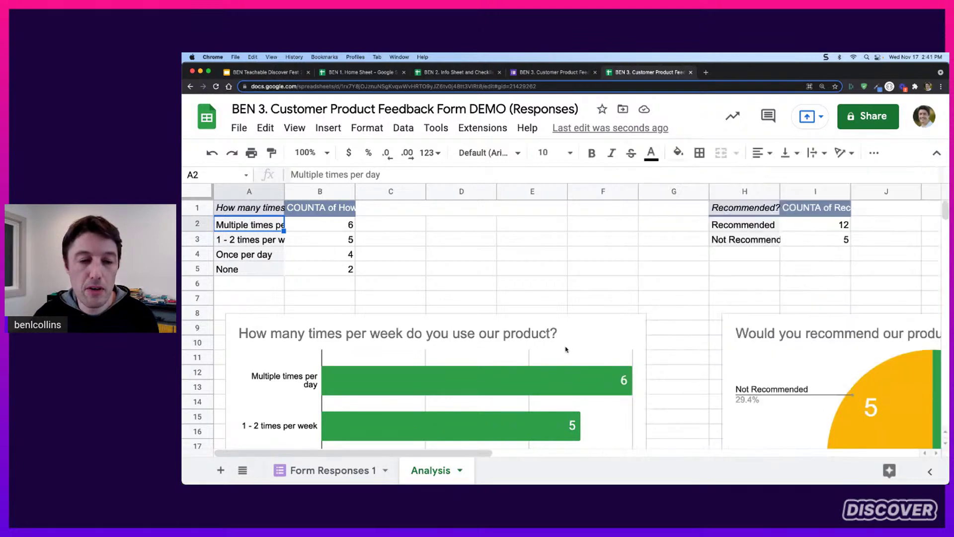
{"action": "scroll", "coordinate": [402, 348], "scroll_direction": "down", "scroll_amount": 3}
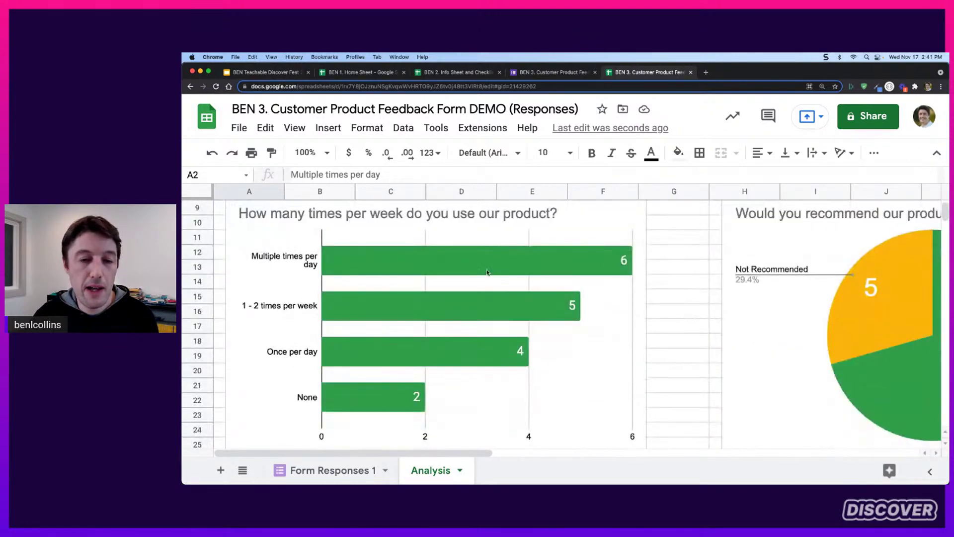
{"action": "scroll", "coordinate": [463, 331], "scroll_direction": "up", "scroll_amount": 3}
{"action": "scroll", "coordinate": [787, 234], "scroll_direction": "up", "scroll_amount": 1}
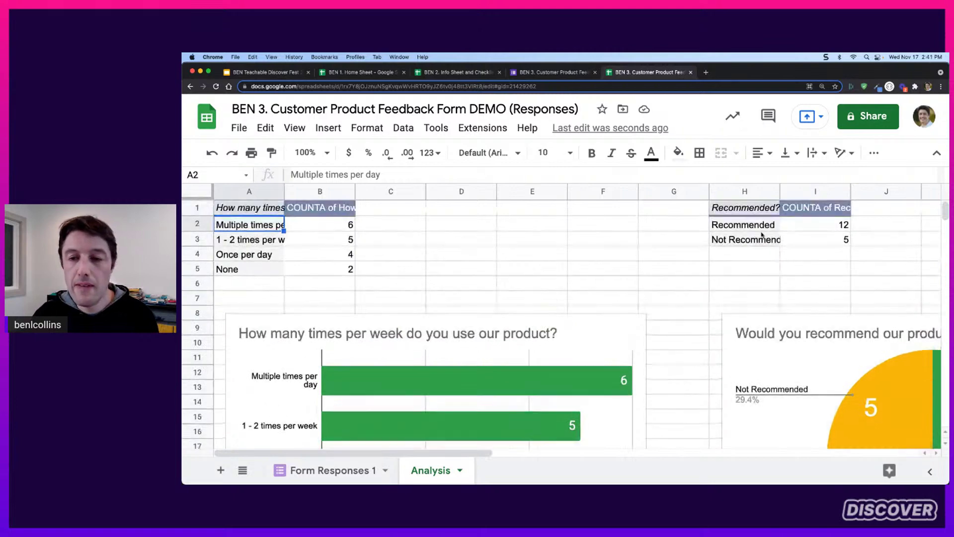
{"action": "left_click", "coordinate": [768, 226]}
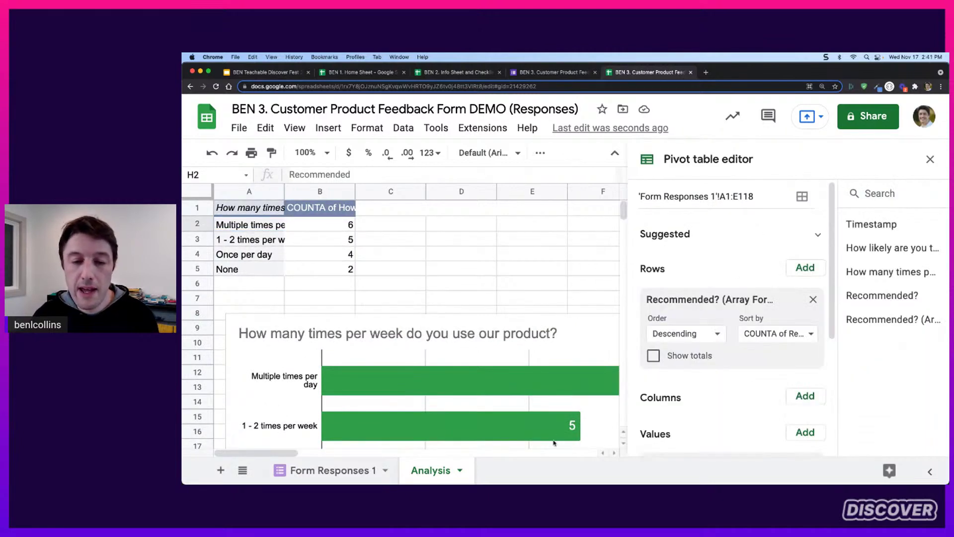
{"action": "left_click_drag", "start_coordinate": [296, 455], "coordinate": [370, 453]}
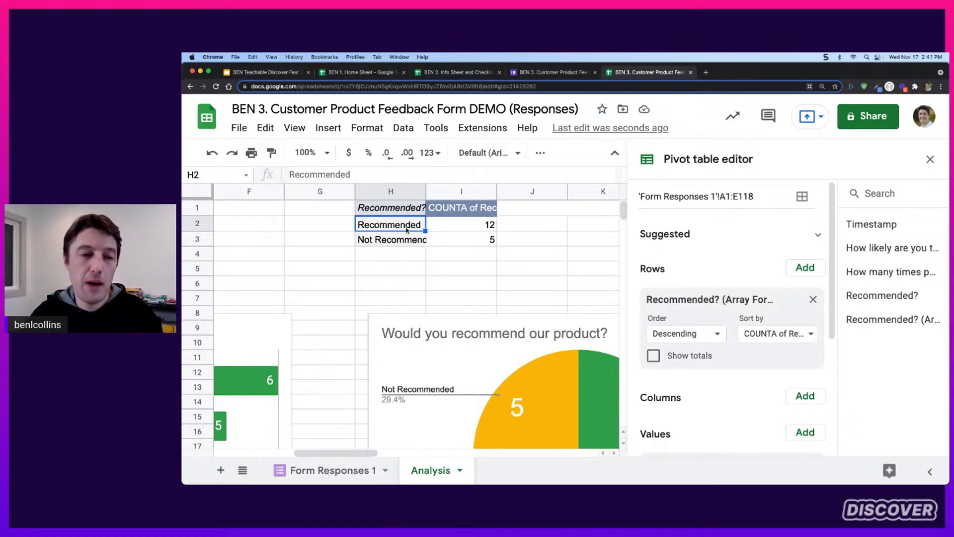
{"action": "left_click_drag", "start_coordinate": [410, 228], "coordinate": [412, 240]}
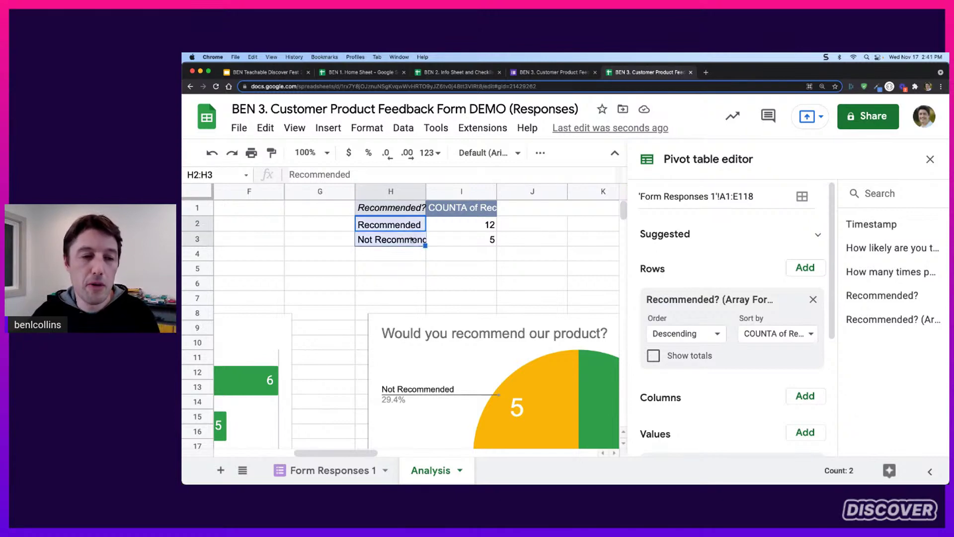
{"action": "left_click", "coordinate": [357, 470]}
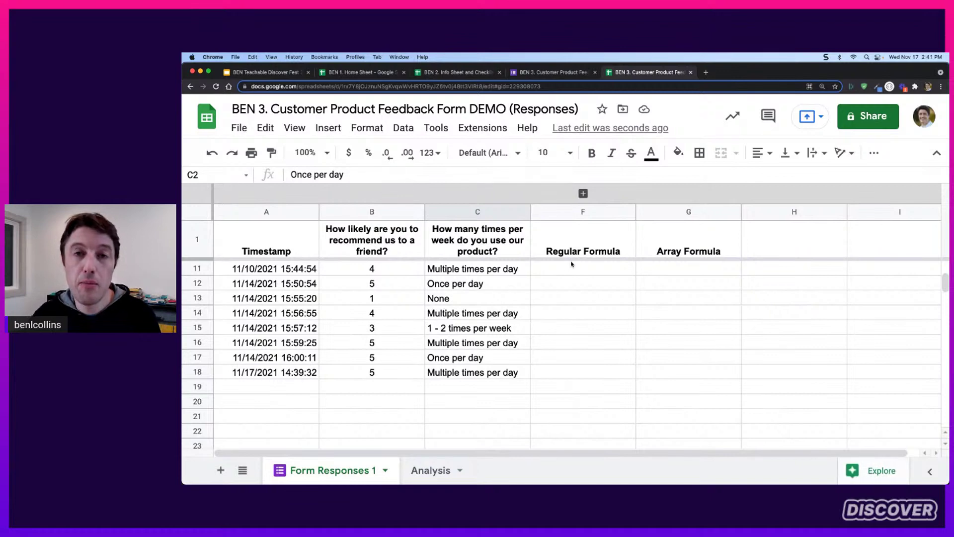
{"action": "scroll", "coordinate": [572, 266], "scroll_direction": "up", "scroll_amount": 3}
{"action": "left_click_drag", "start_coordinate": [418, 270], "coordinate": [398, 418]}
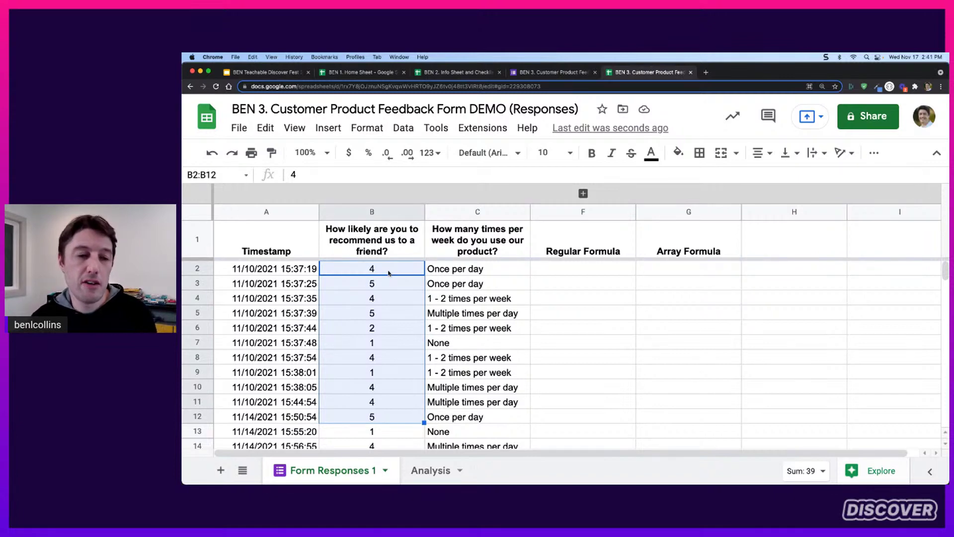
{"action": "left_click_drag", "start_coordinate": [389, 272], "coordinate": [396, 315]}
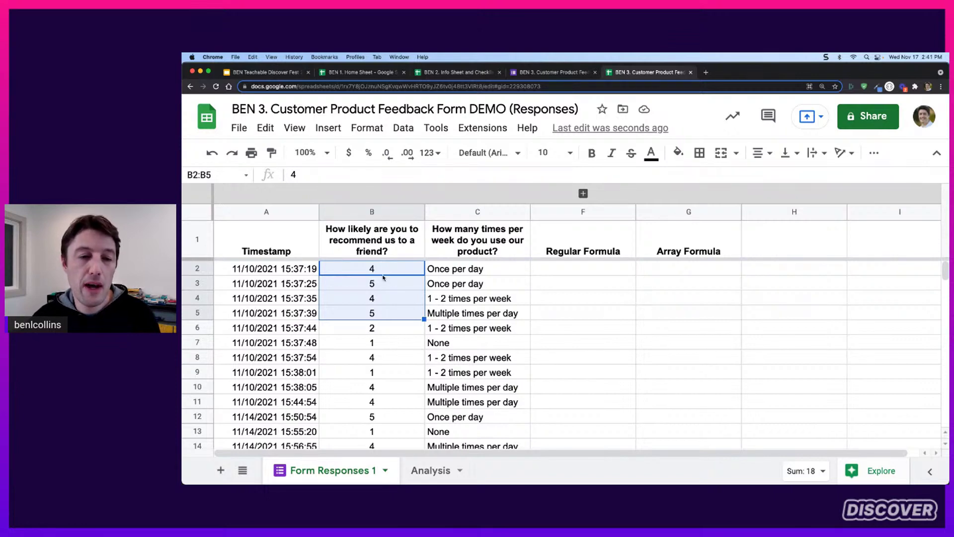
{"action": "left_click_drag", "start_coordinate": [557, 268], "coordinate": [559, 343]}
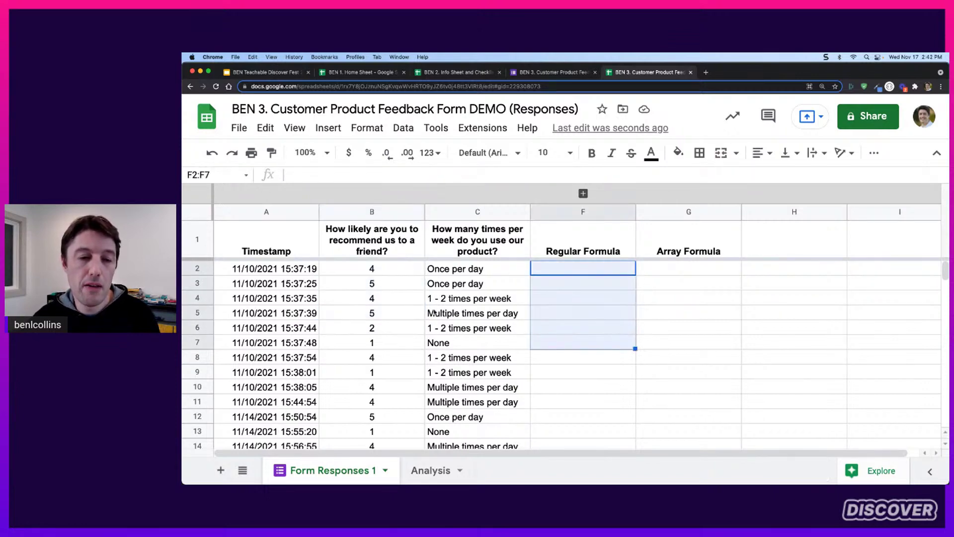
{"action": "left_click_drag", "start_coordinate": [400, 271], "coordinate": [397, 357]}
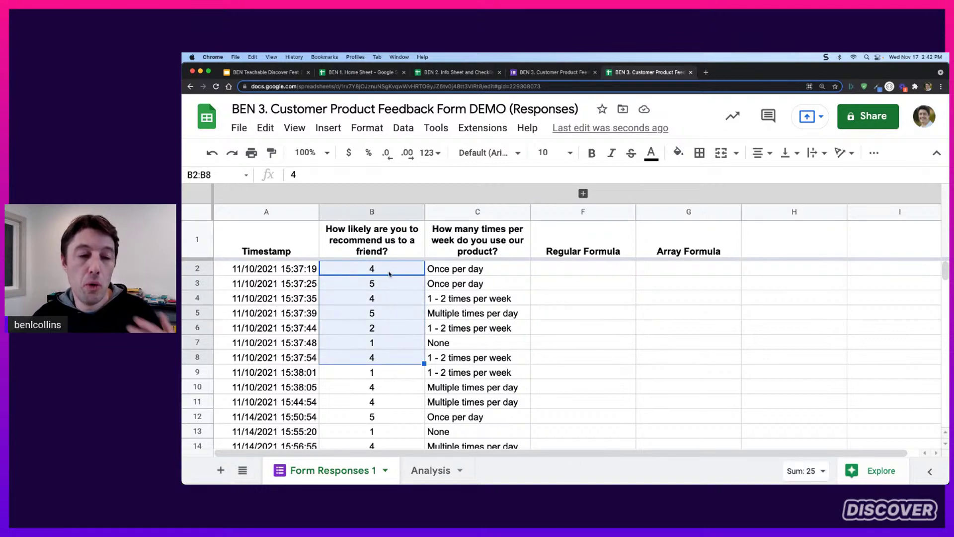
Enter =IF(B2>3,"Recommended","Not Recommended") in F2
{"action": "left_click", "coordinate": [596, 268]}
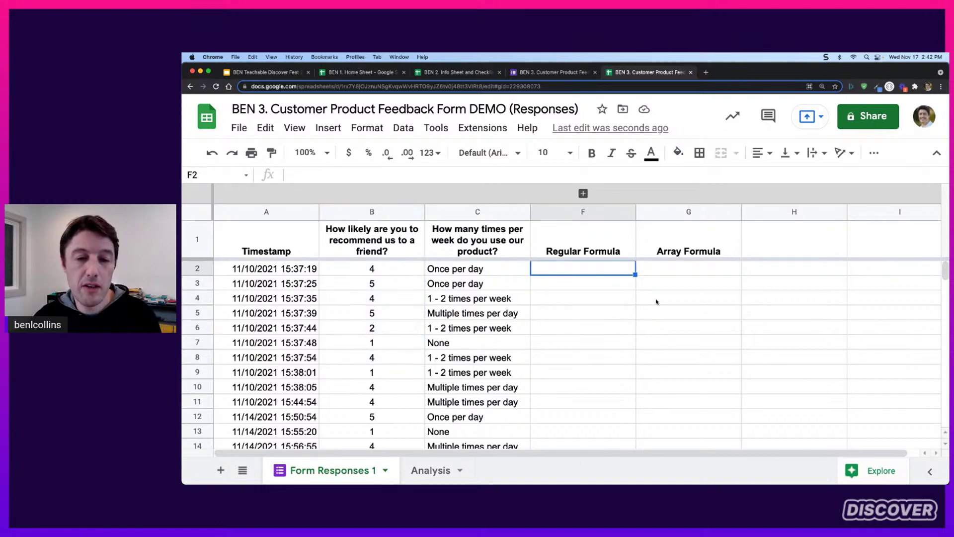
{"action": "type", "text": "="}
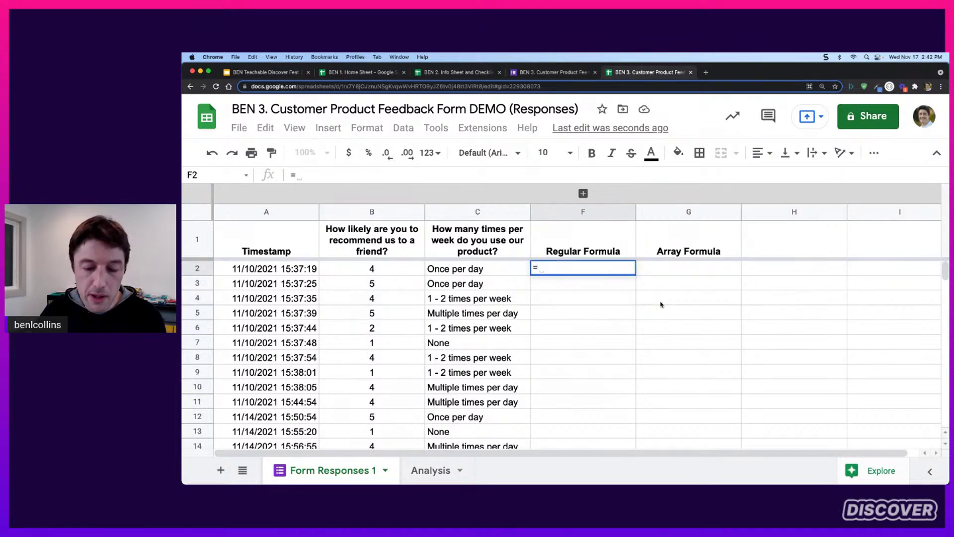
{"action": "type", "text": "IF"}
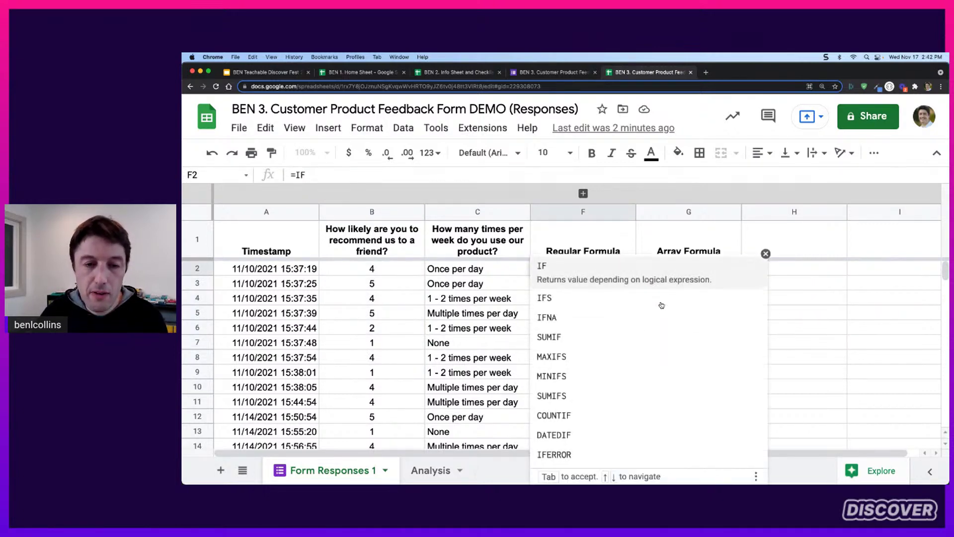
{"action": "left_click", "coordinate": [766, 254]}
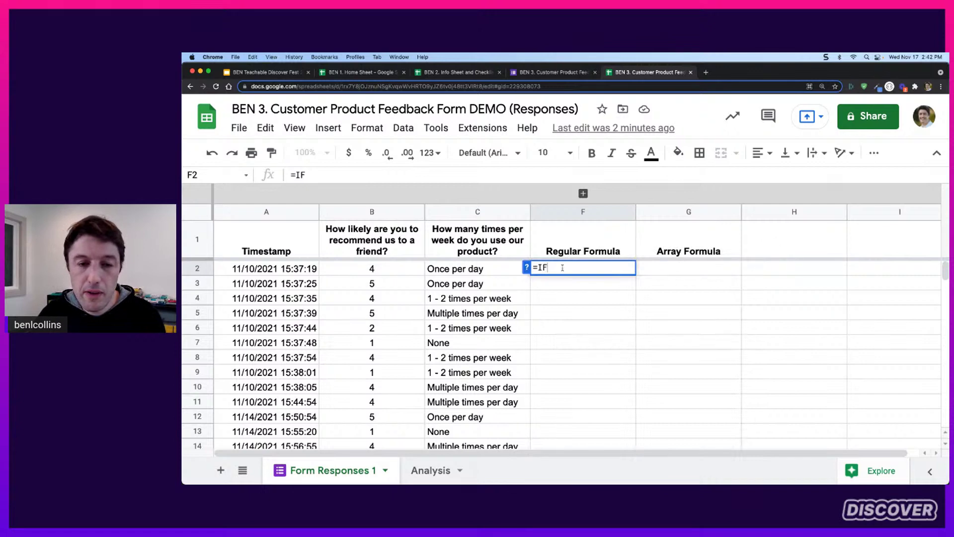
{"action": "type", "text": "("}
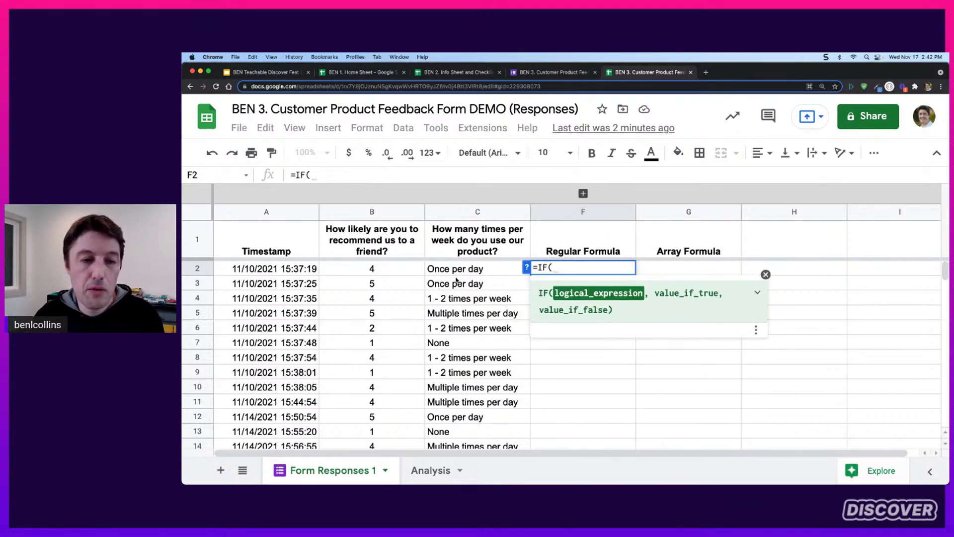
{"action": "left_click", "coordinate": [400, 272]}
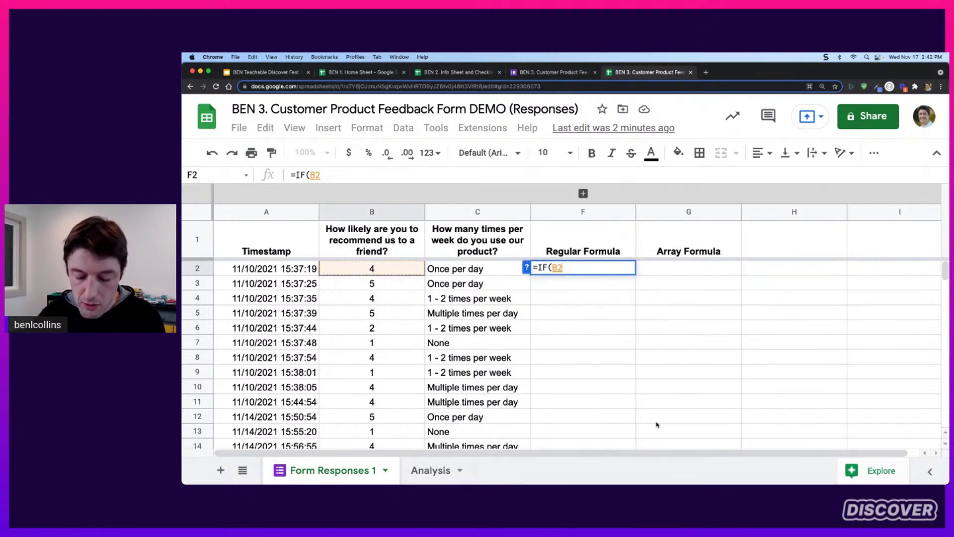
{"action": "type", "text": ">3"}
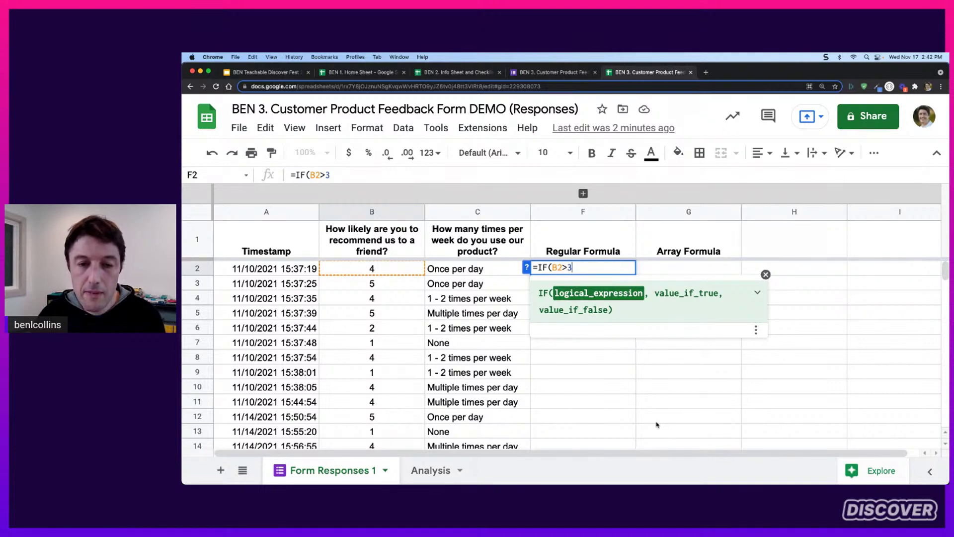
{"action": "type", "text": ",\"Reco"}
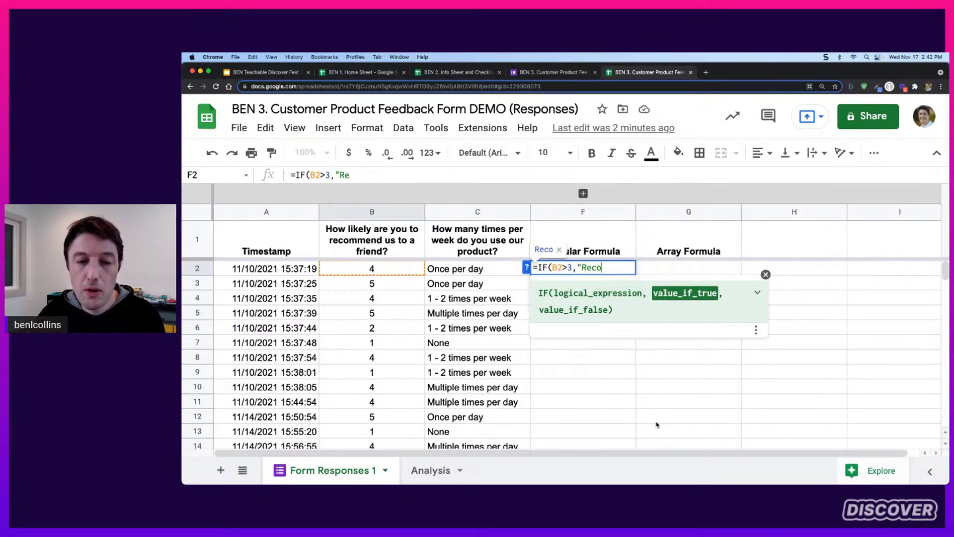
{"action": "type", "text": "mmended\",\"N"}
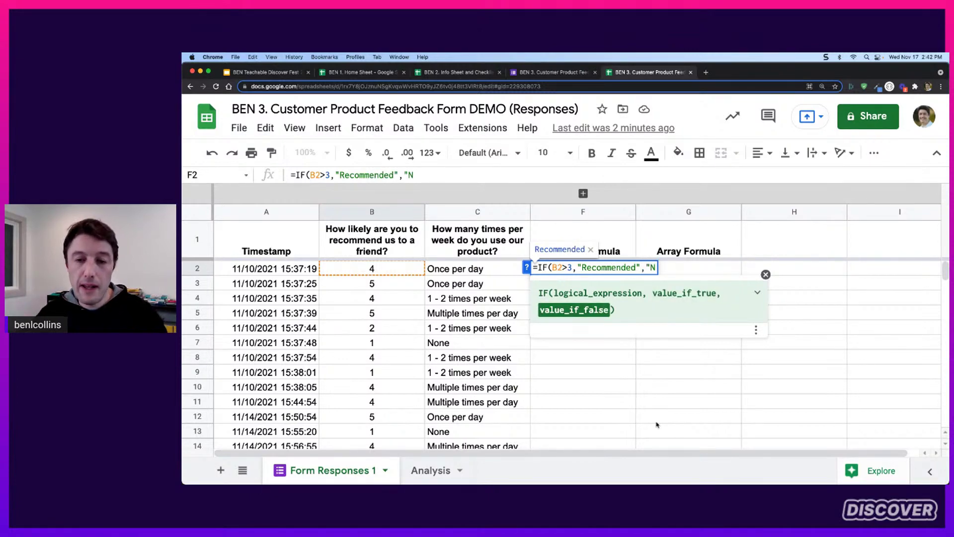
{"action": "type", "text": "ot "}
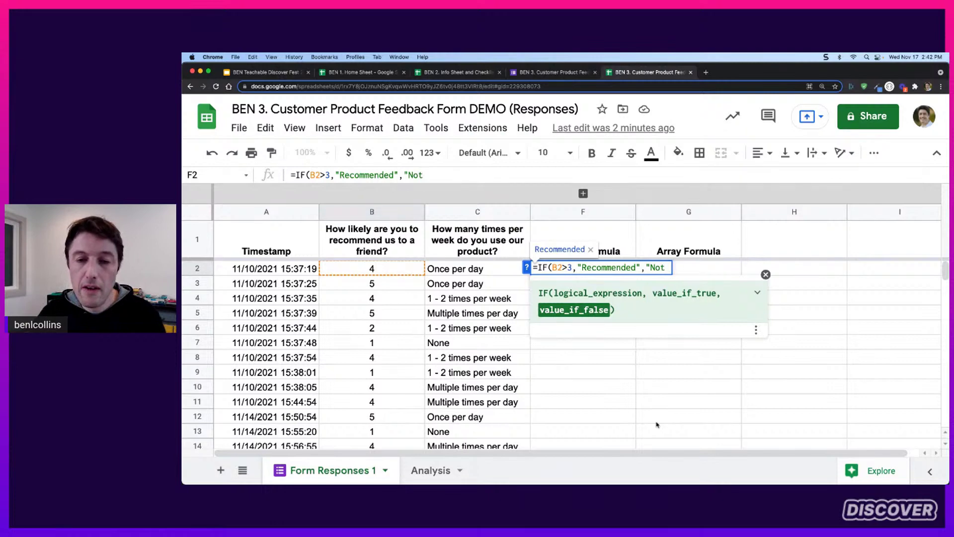
{"action": "type", "text": "Recommend"}
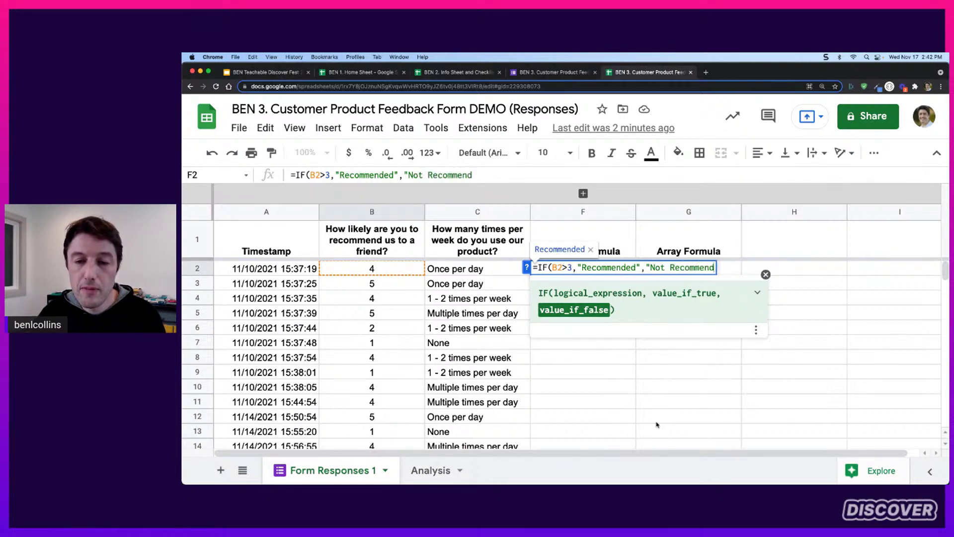
{"action": "type", "text": "ed\""}
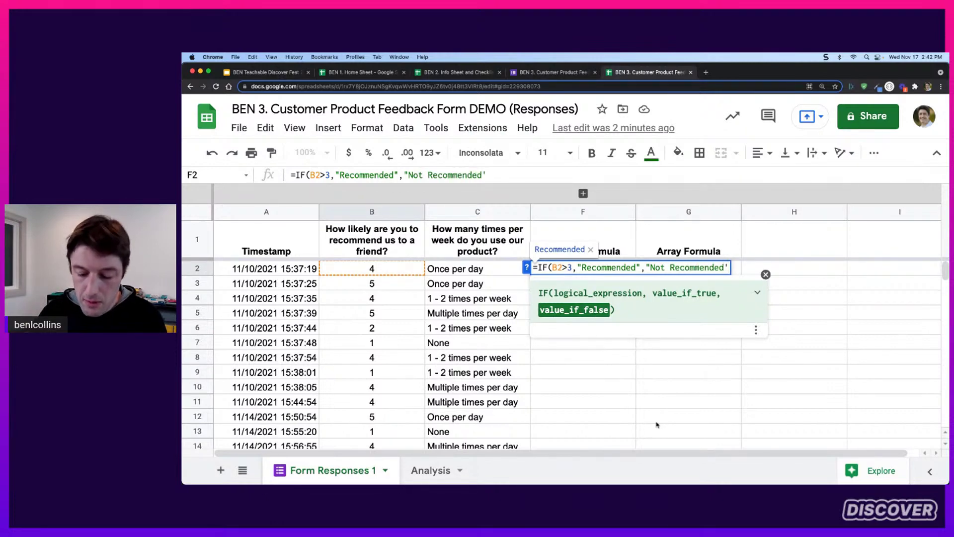
{"action": "type", "text": ")"}
{"action": "key", "text": "Return"}
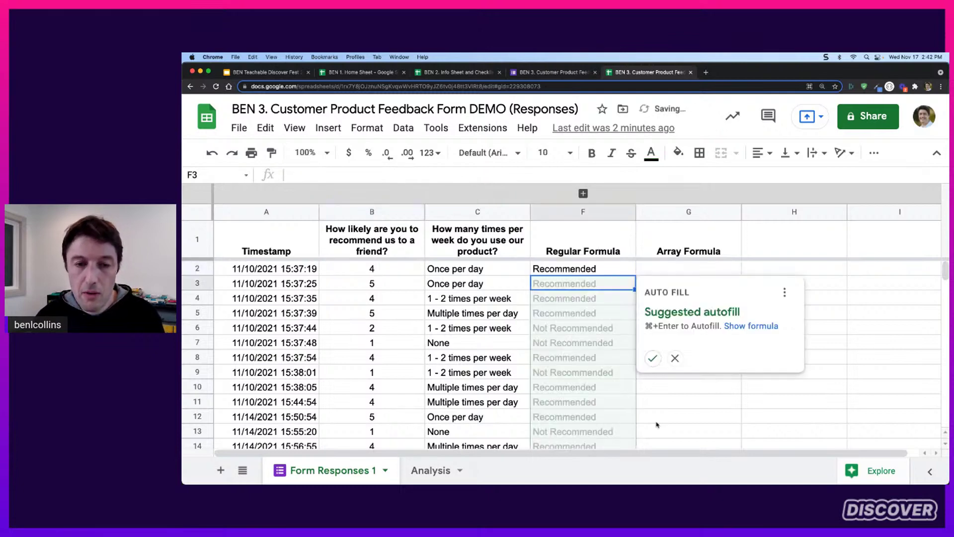
Accept the suggested autofill so the IF formula fills F2:F18
{"action": "left_click", "coordinate": [653, 358]}
{"action": "scroll", "coordinate": [586, 341], "scroll_direction": "down", "scroll_amount": 3}
{"action": "scroll", "coordinate": [585, 341], "scroll_direction": "down", "scroll_amount": 2}
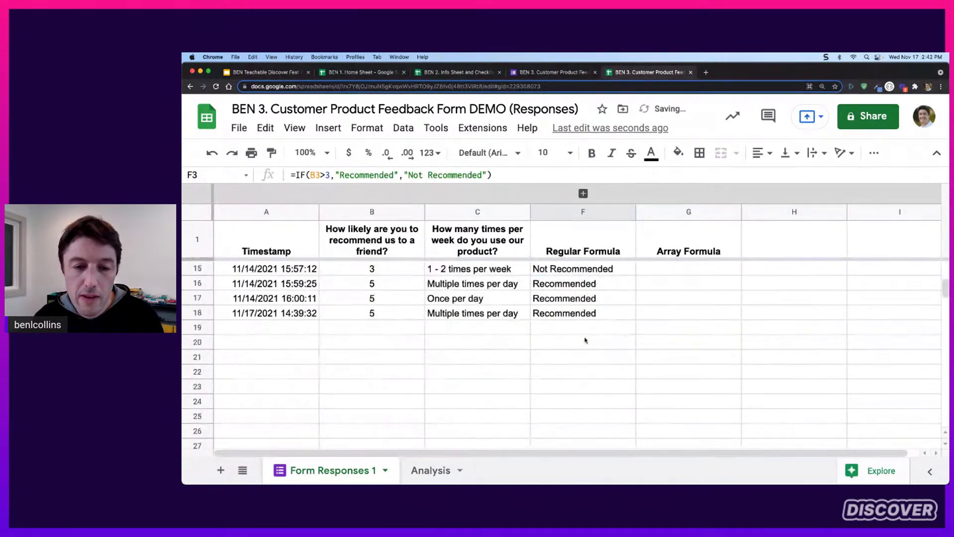
{"action": "left_click_drag", "start_coordinate": [587, 313], "coordinate": [314, 313]}
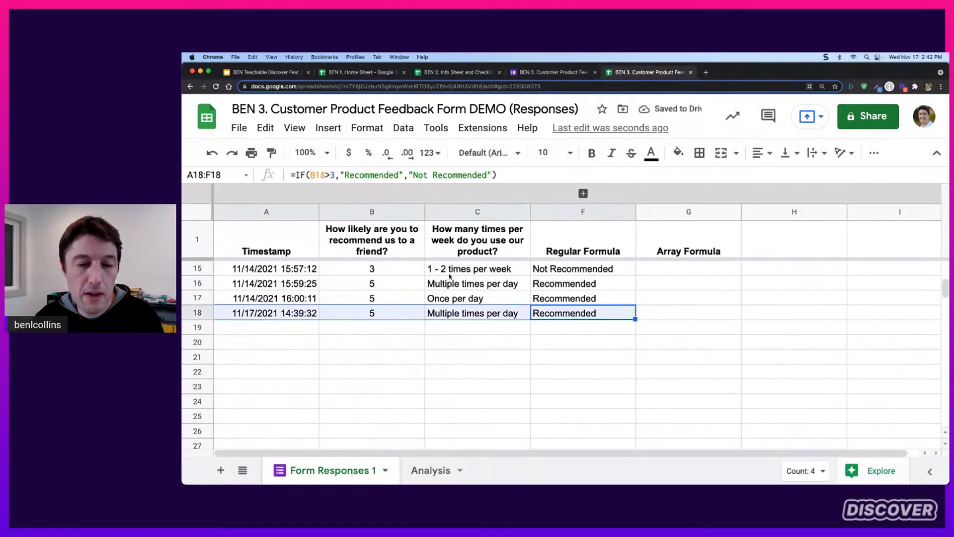
{"action": "left_click", "coordinate": [388, 296]}
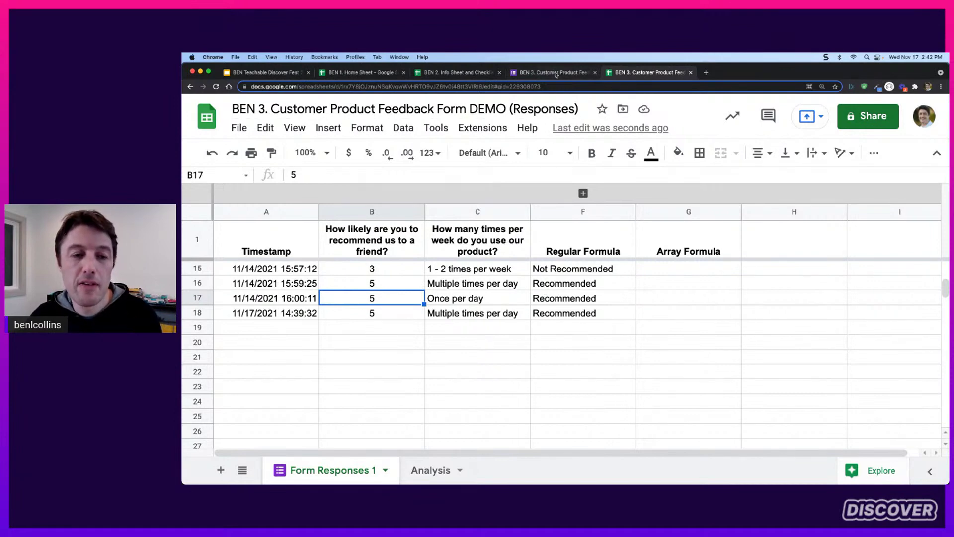
Submit a feedback form response with recommendation rating 1 and weekly use None
{"action": "left_click", "coordinate": [555, 74]}
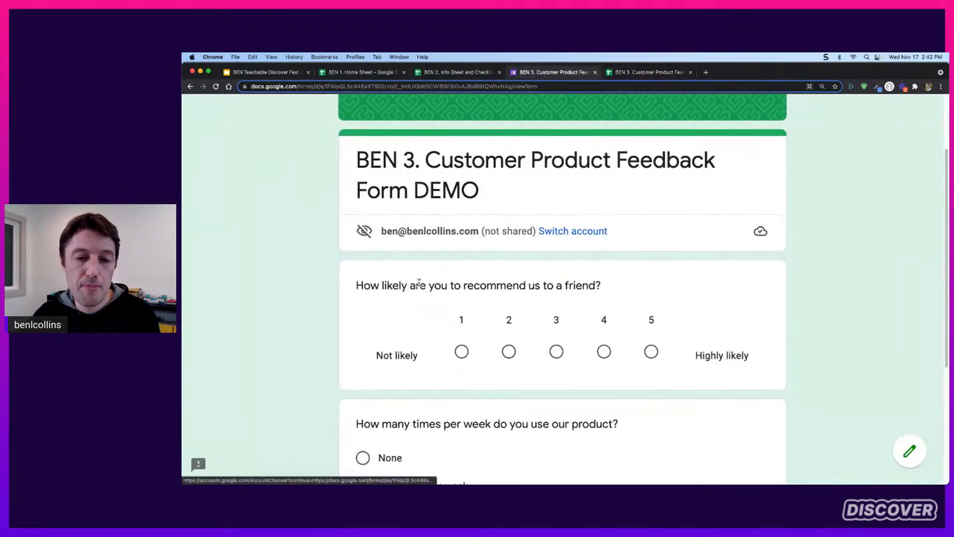
{"action": "scroll", "coordinate": [419, 282], "scroll_direction": "down", "scroll_amount": 4}
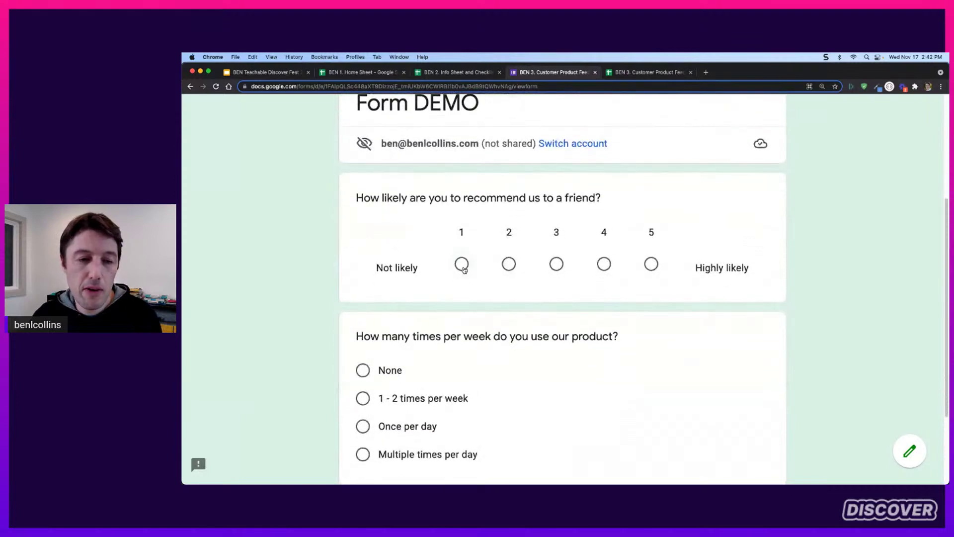
{"action": "left_click", "coordinate": [463, 266]}
{"action": "scroll", "coordinate": [499, 316], "scroll_direction": "down", "scroll_amount": 5}
{"action": "left_click", "coordinate": [365, 284]}
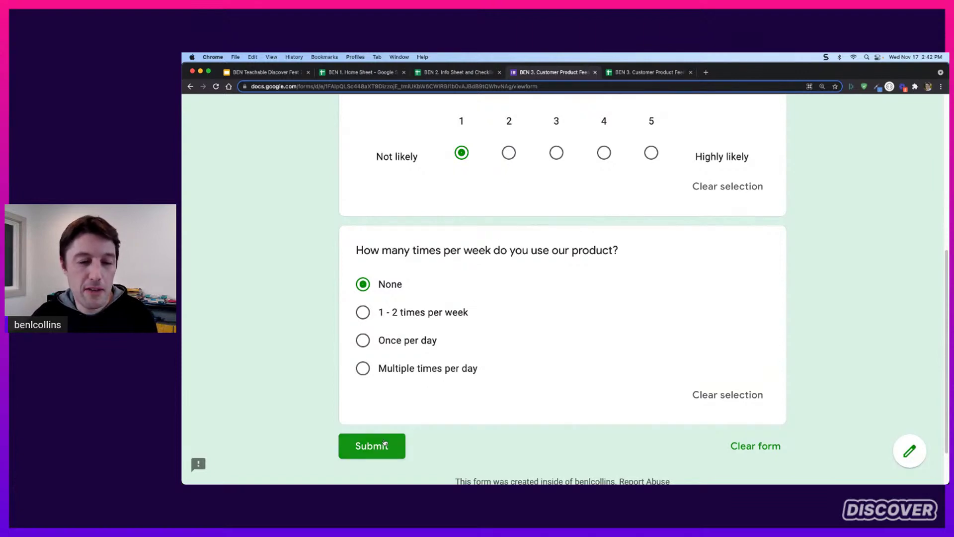
{"action": "left_click", "coordinate": [384, 444]}
Inspect the new rating-1 response that arrived in row 19
{"action": "left_click", "coordinate": [647, 72]}
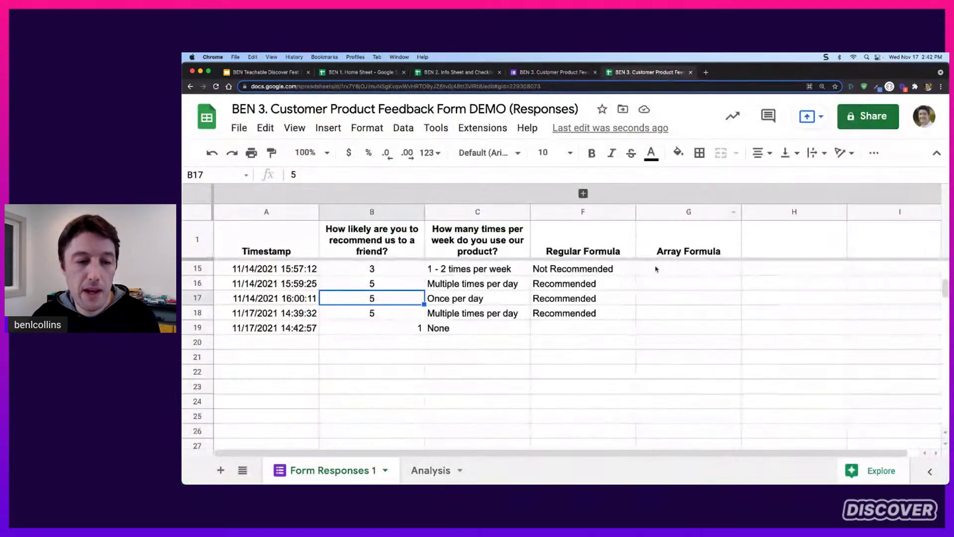
{"action": "left_click", "coordinate": [392, 334]}
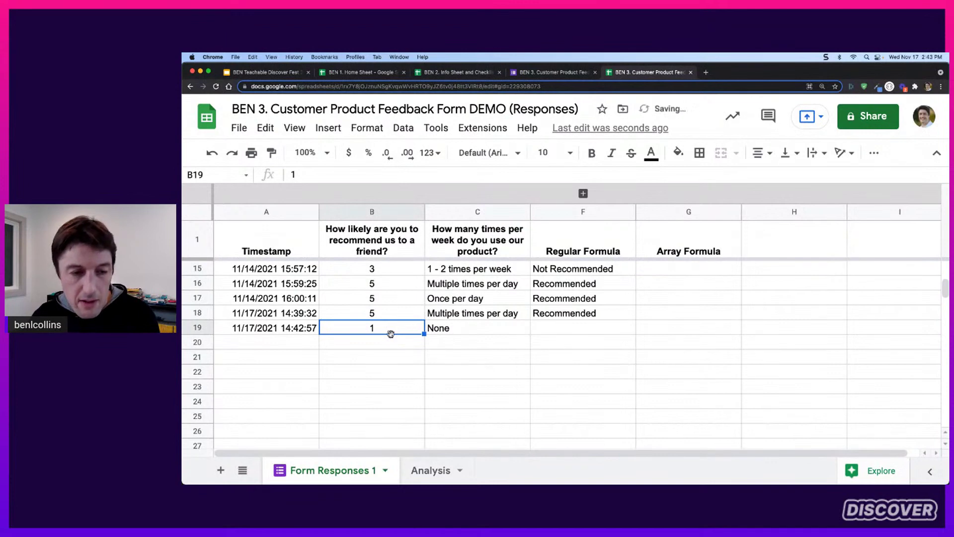
{"action": "left_click", "coordinate": [575, 329]}
{"action": "key", "text": "shift+Left"}
{"action": "left_click_drag", "start_coordinate": [402, 338], "coordinate": [596, 329]}
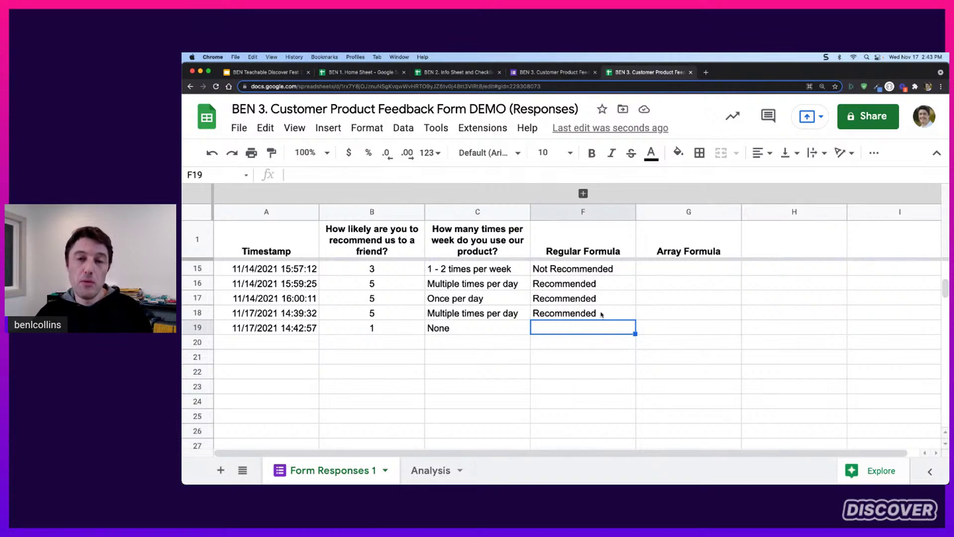
Copy F18's IF formula down into F19, which now reads Not Recommended
{"action": "left_click", "coordinate": [588, 314]}
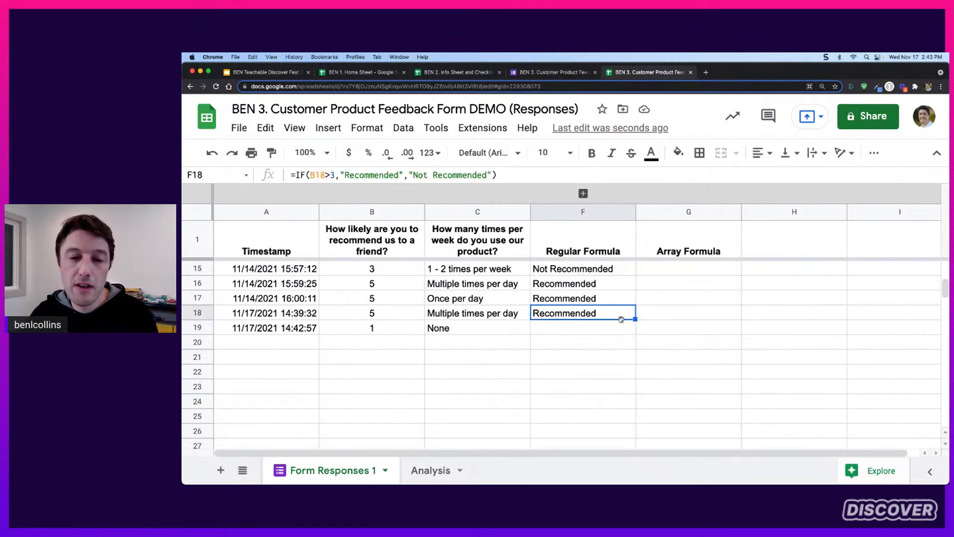
{"action": "left_click_drag", "start_coordinate": [636, 319], "coordinate": [634, 330]}
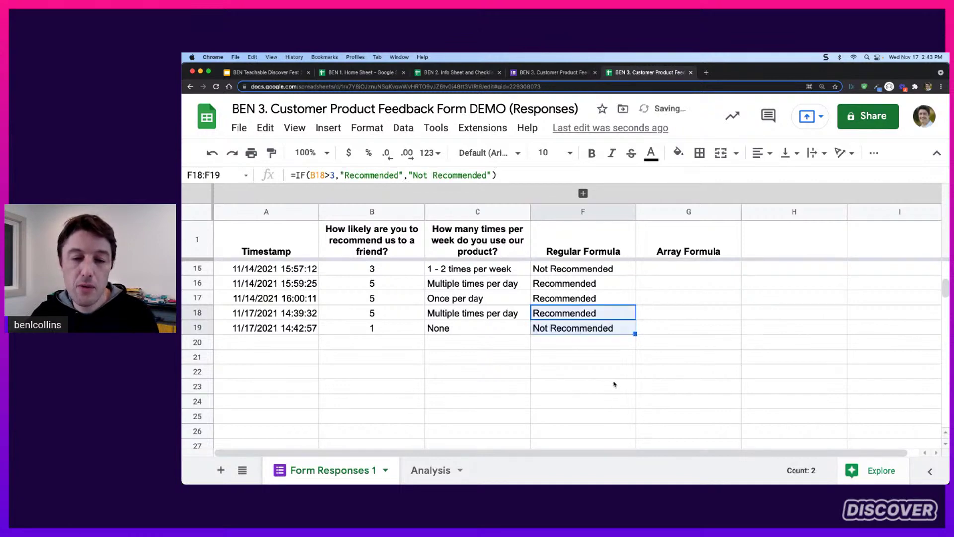
{"action": "scroll", "coordinate": [595, 351], "scroll_direction": "up", "scroll_amount": 3}
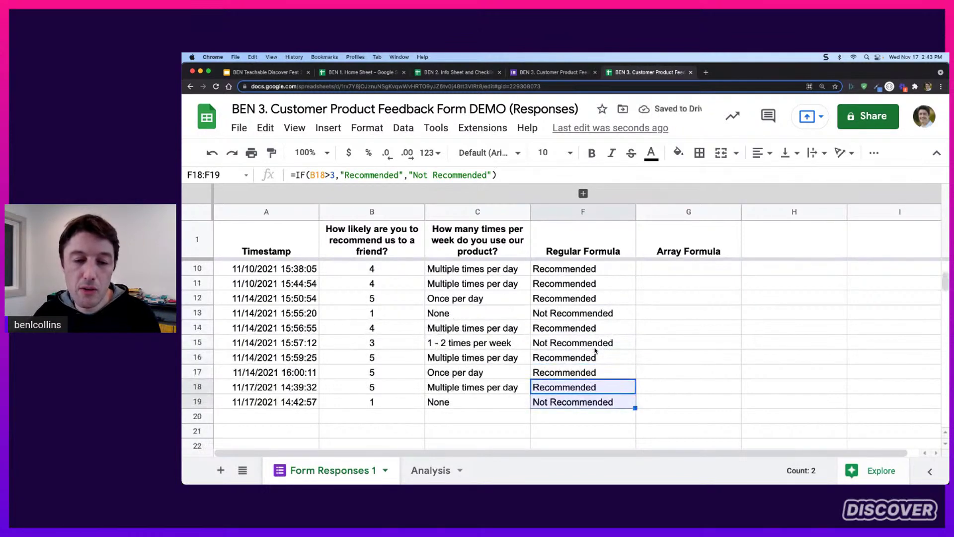
{"action": "left_click", "coordinate": [630, 404]}
{"action": "scroll", "coordinate": [627, 368], "scroll_direction": "up", "scroll_amount": 5}
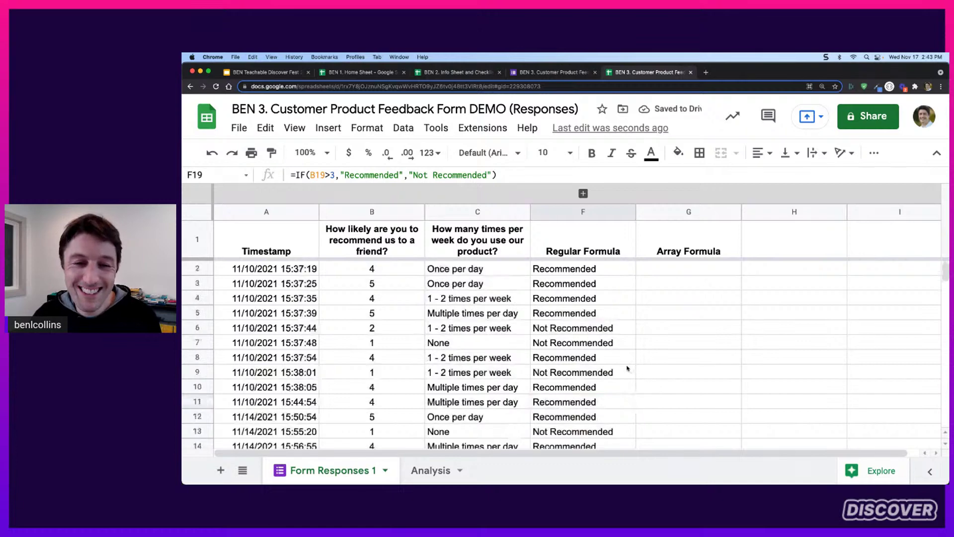
{"action": "left_click", "coordinate": [667, 268]}
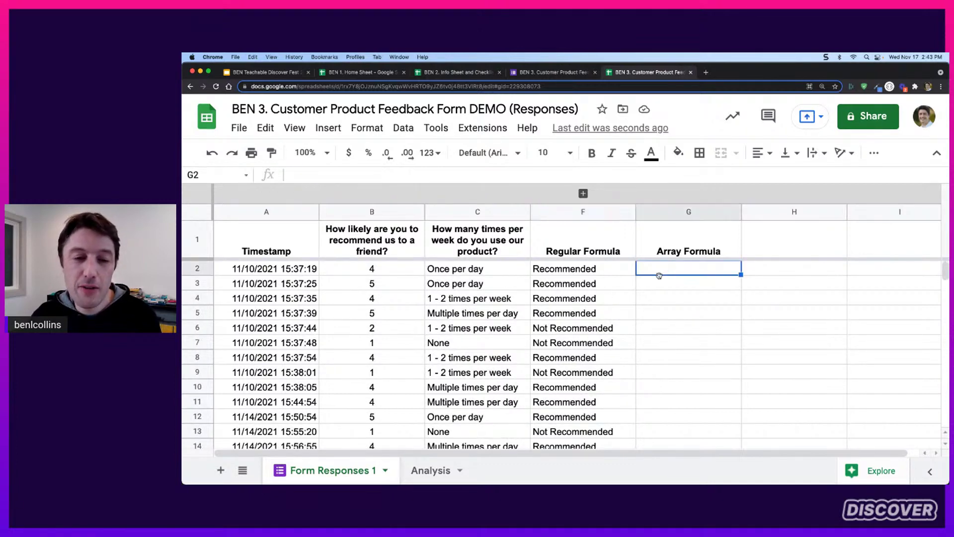
Type =IF(A2:A<>"",IF(B2:B>3,"Recommended","Not Recommended")) into G2
{"action": "scroll", "coordinate": [614, 284], "scroll_direction": "down", "scroll_amount": 6}
{"action": "scroll", "coordinate": [584, 309], "scroll_direction": "up", "scroll_amount": 2}
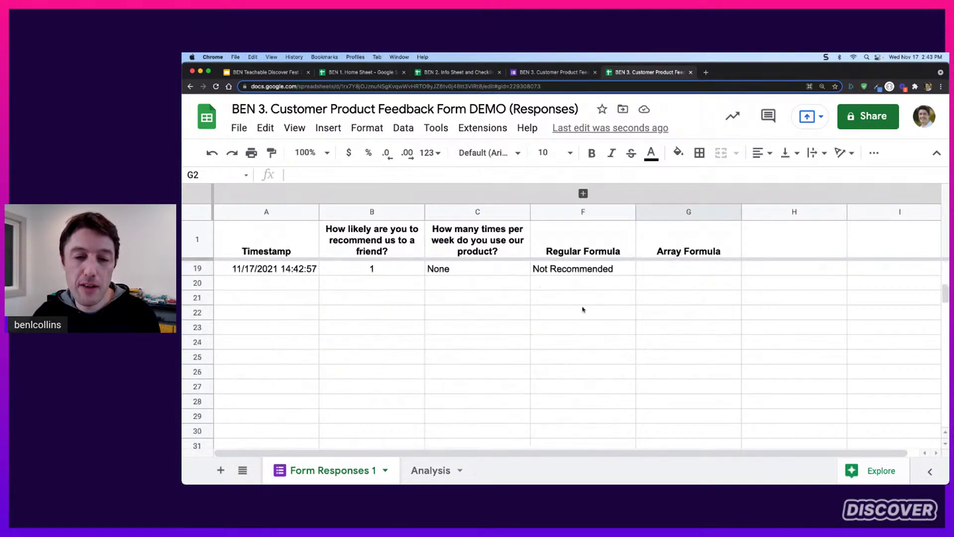
{"action": "scroll", "coordinate": [598, 343], "scroll_direction": "up", "scroll_amount": 5}
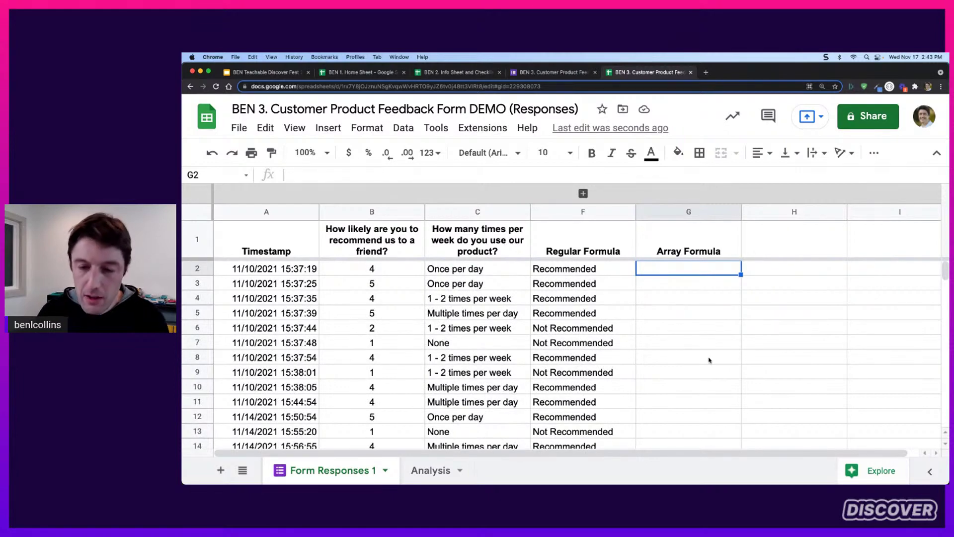
{"action": "type", "text": "="}
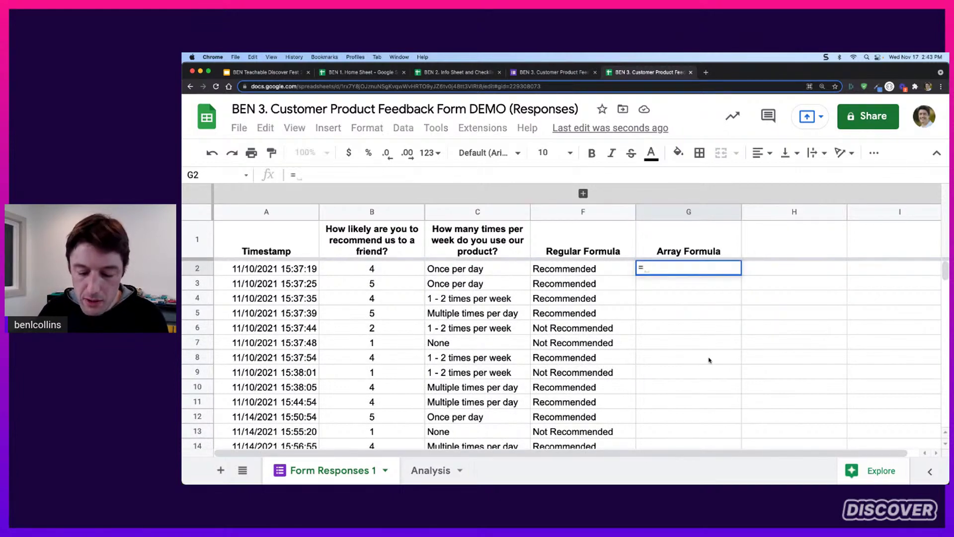
{"action": "type", "text": "IF"}
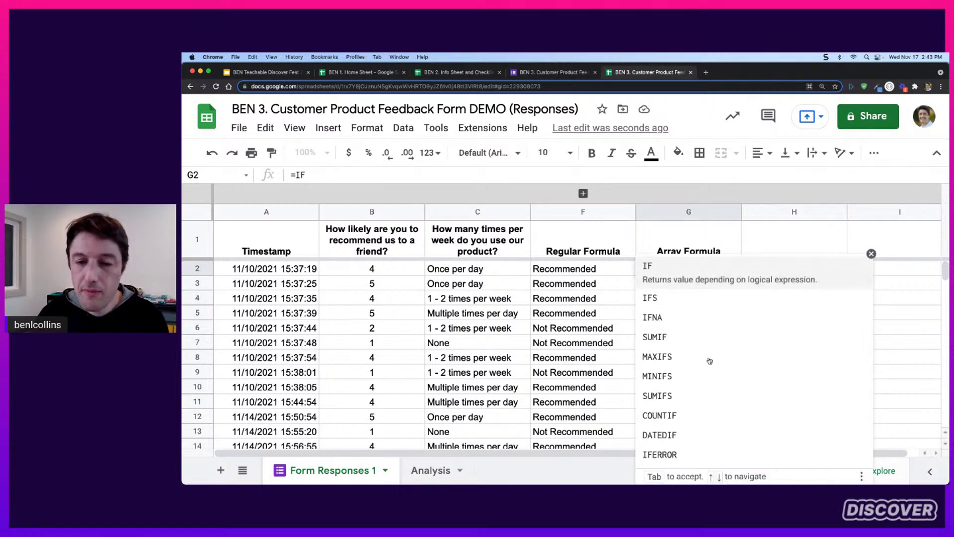
{"action": "left_click", "coordinate": [871, 254]}
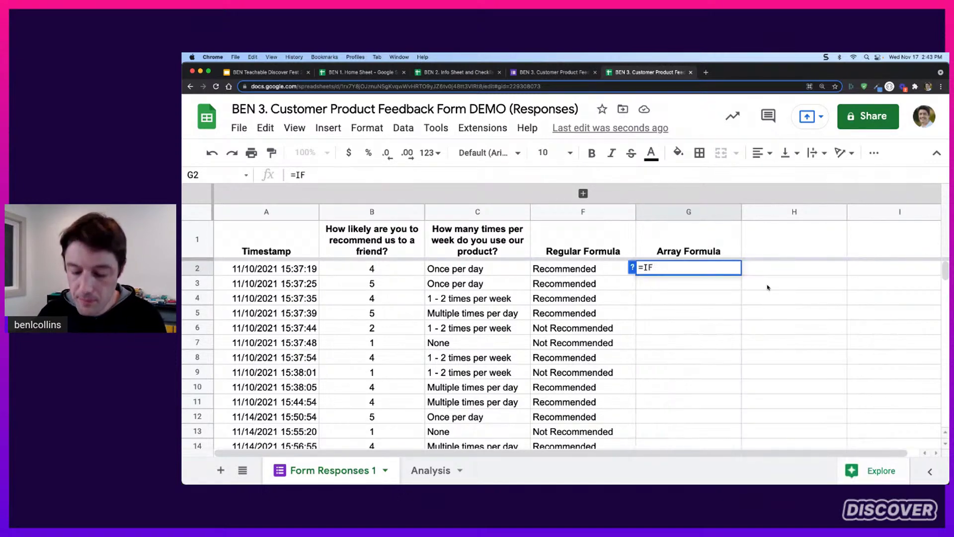
{"action": "type", "text": "("}
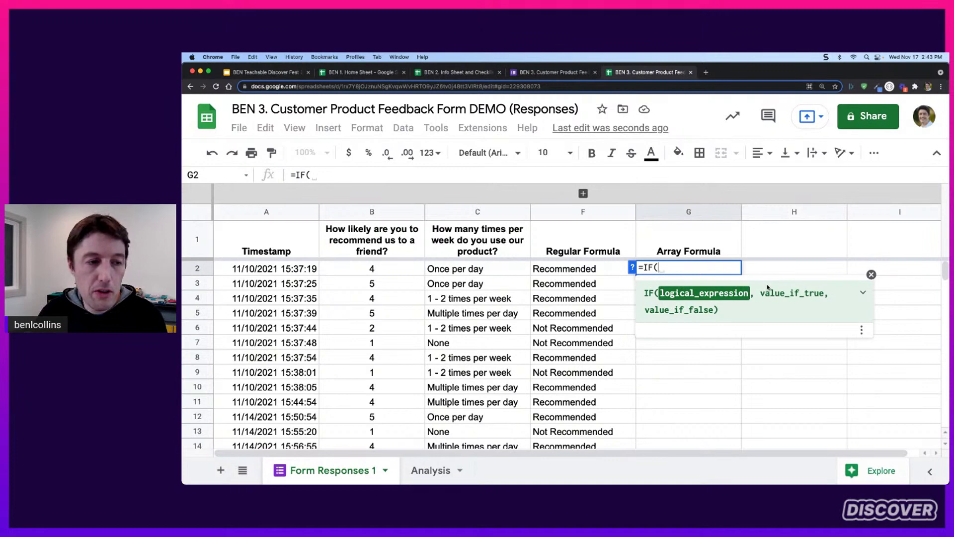
{"action": "type", "text": "A2:A"}
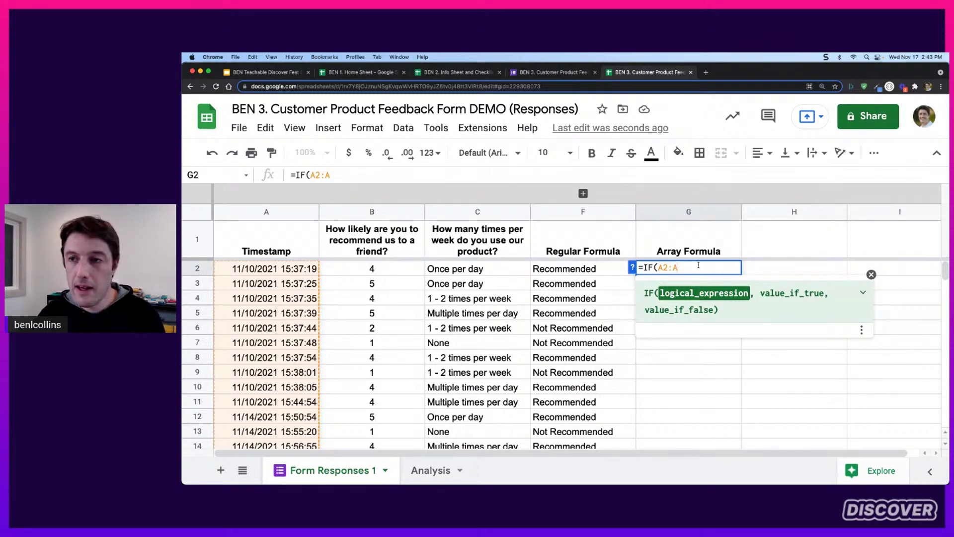
{"action": "type", "text": "<>"}
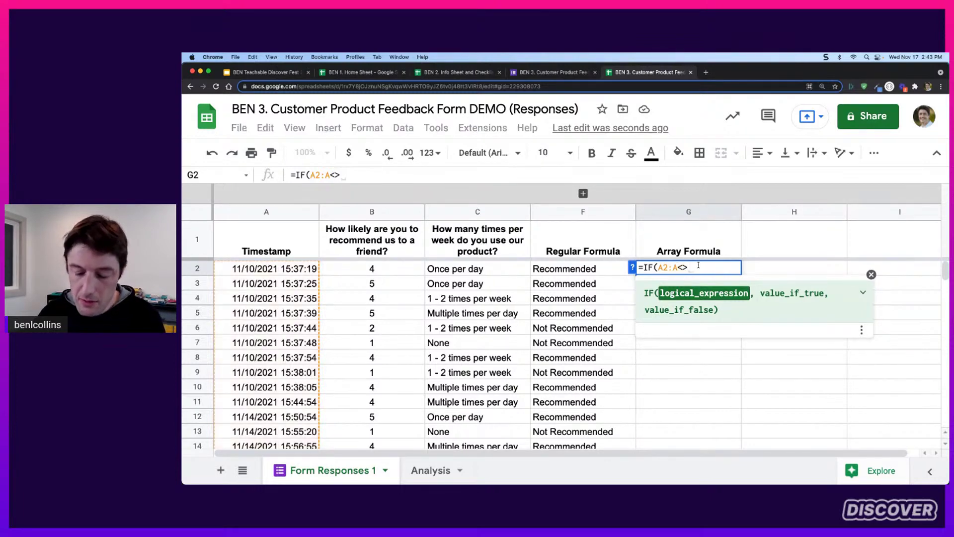
{"action": "type", "text": "\"\""}
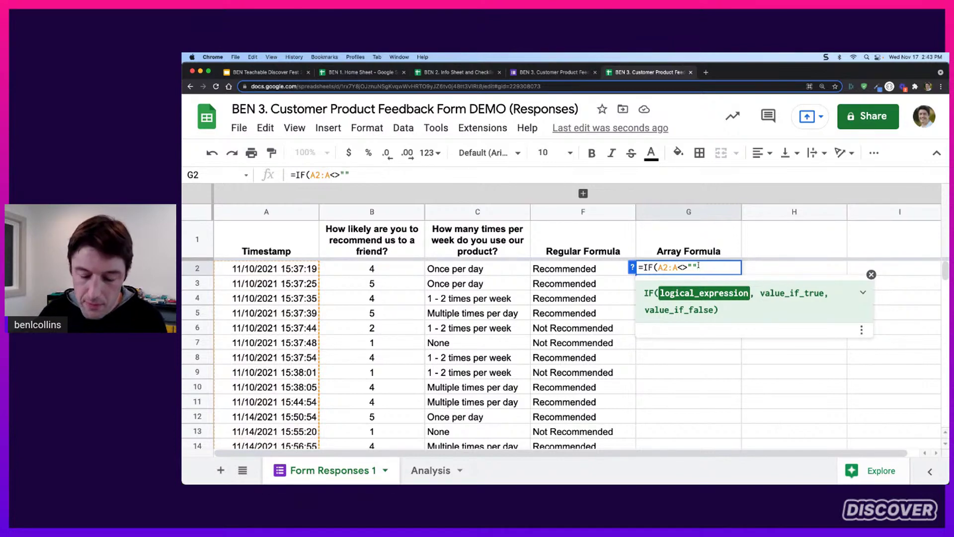
{"action": "type", "text": ","}
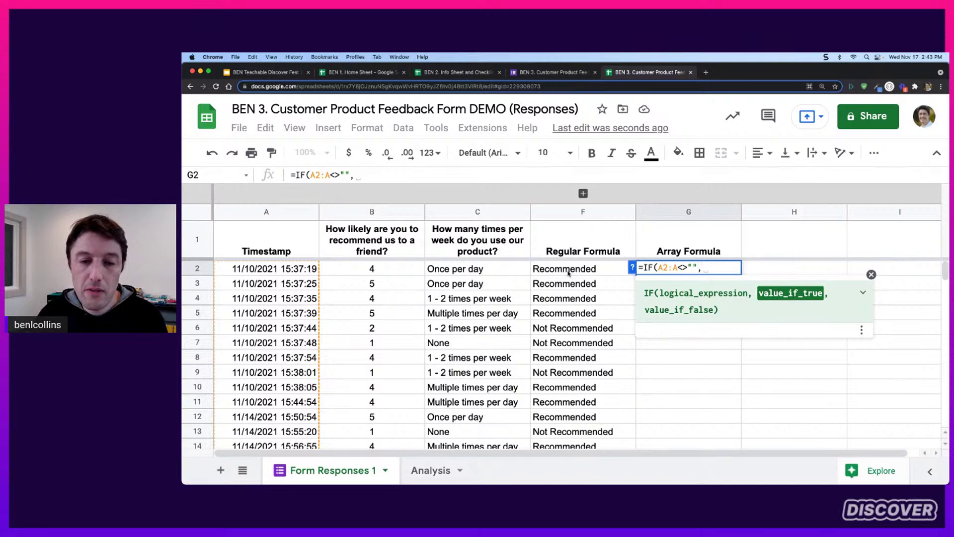
{"action": "type", "text": "IF("}
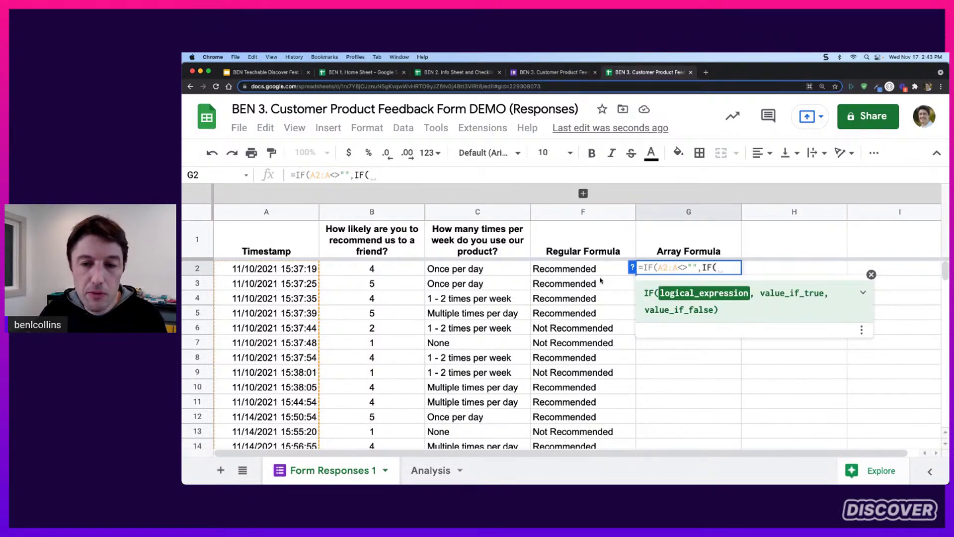
{"action": "type", "text": "B2:B"}
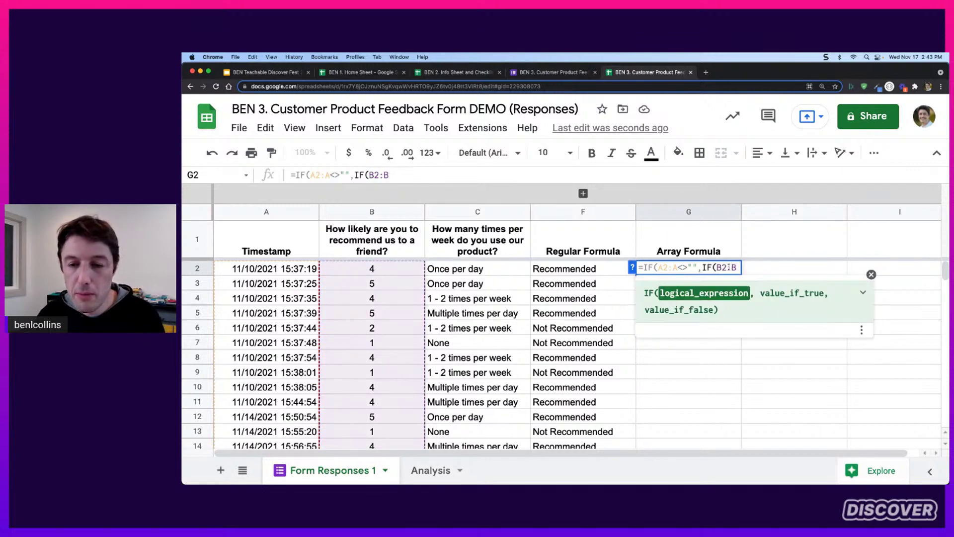
{"action": "left_click_drag", "start_coordinate": [738, 268], "coordinate": [735, 268]}
{"action": "key", "text": "BackSpace"}
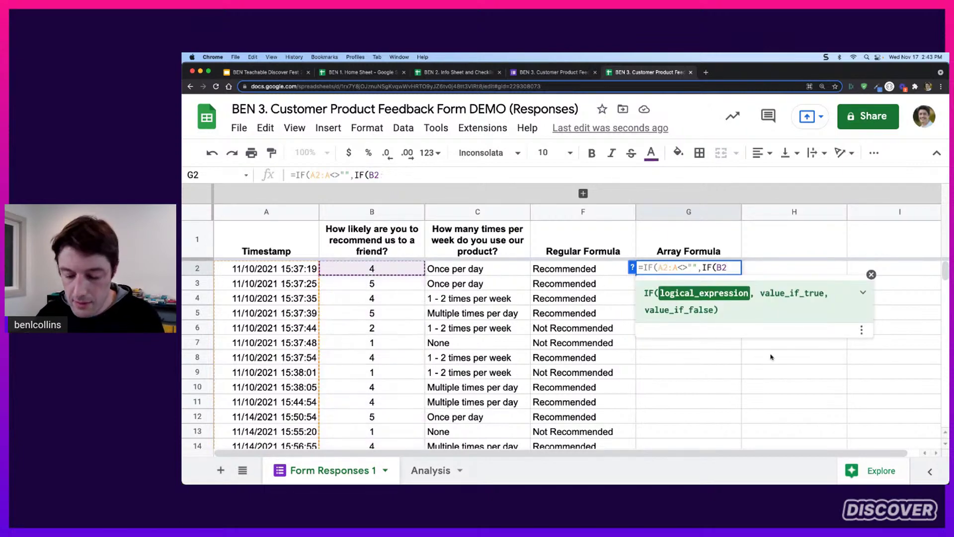
{"action": "type", "text": ":B"}
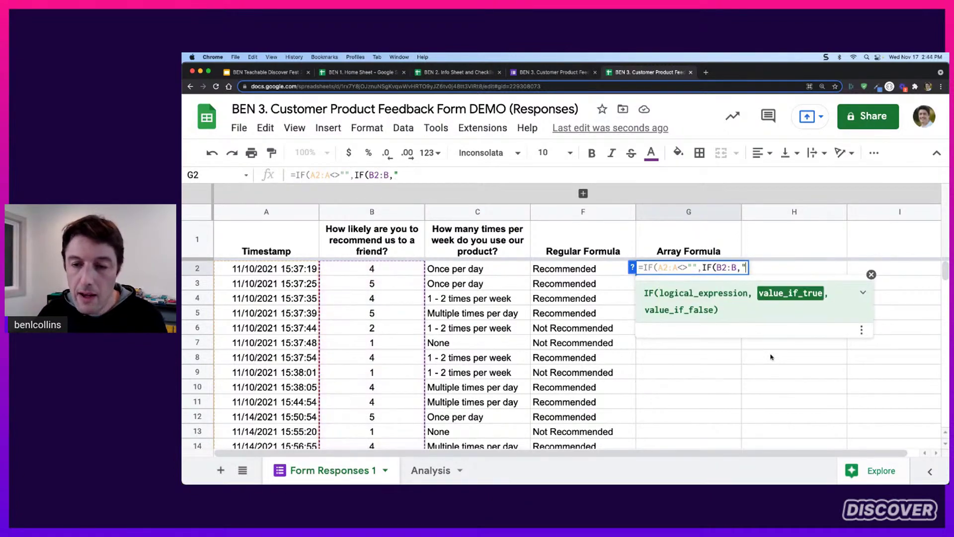
{"action": "type", "text": ">"}
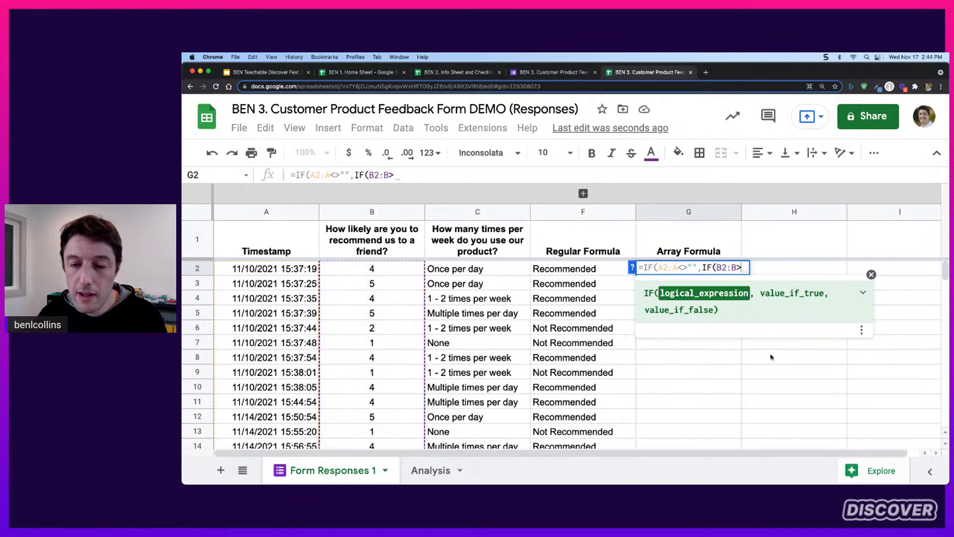
{"action": "type", "text": "3,\"R"}
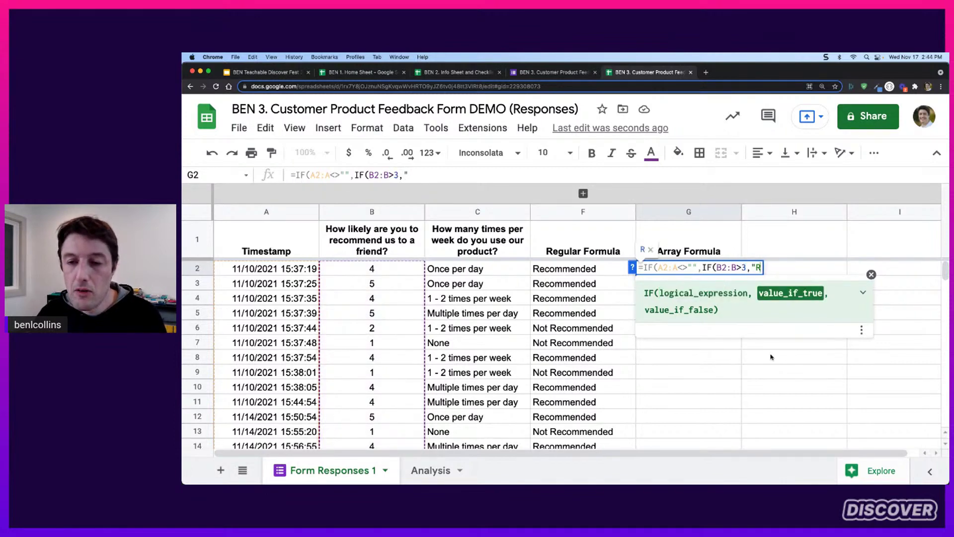
{"action": "type", "text": "ecomm"}
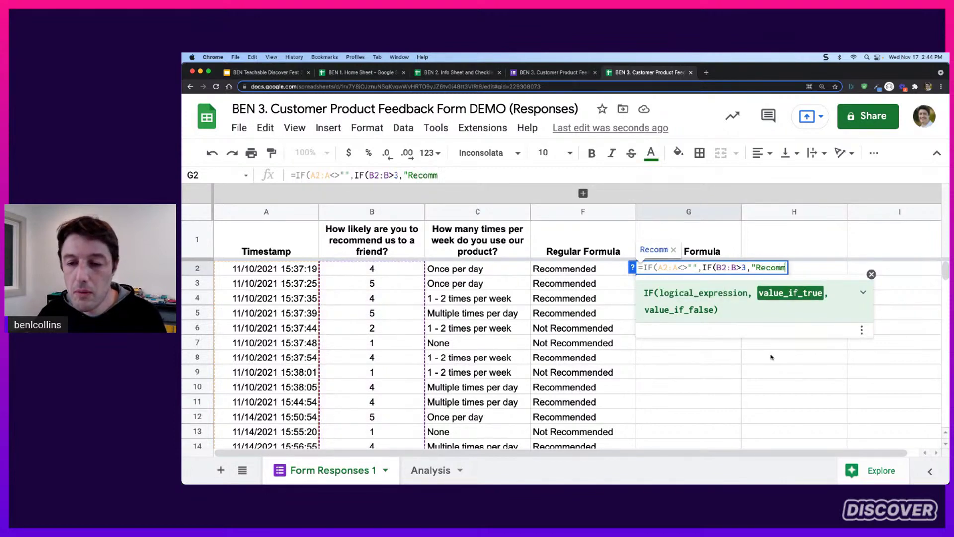
{"action": "type", "text": "ended\",\"Not"}
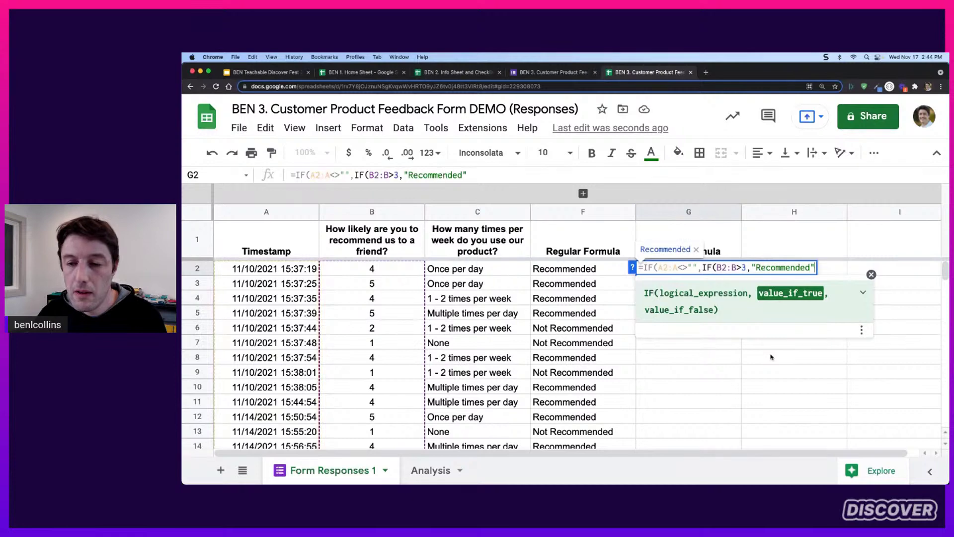
{"action": "type", "text": " Recommended"}
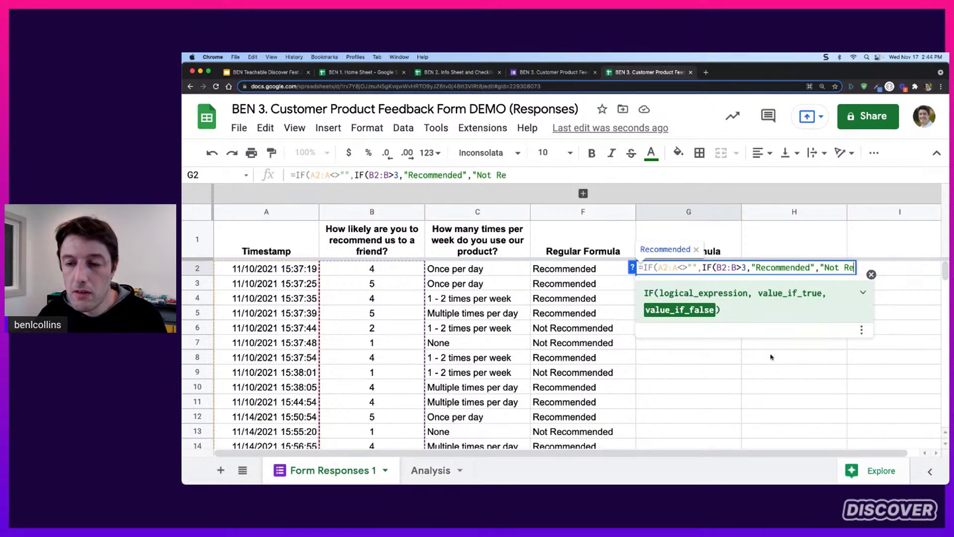
{"action": "type", "text": "\""}
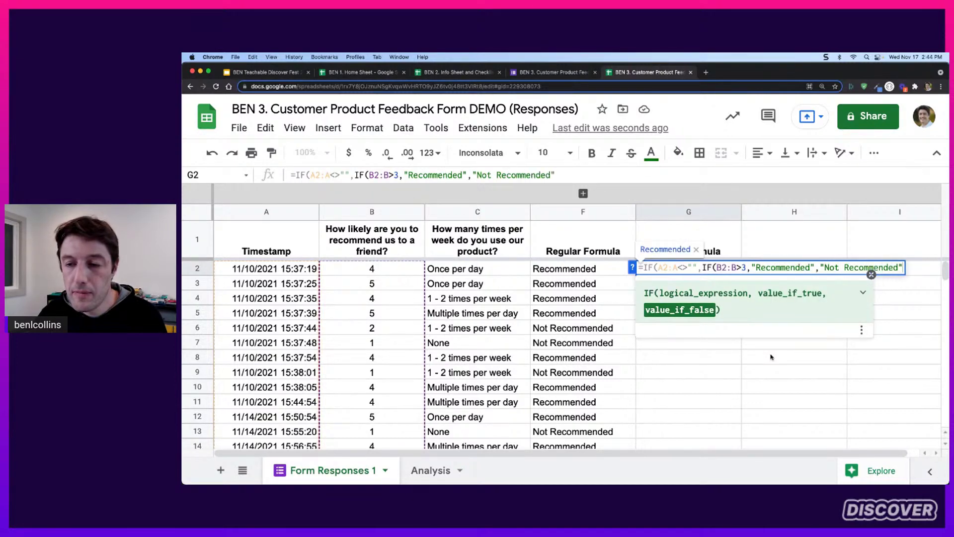
{"action": "type", "text": ")"}
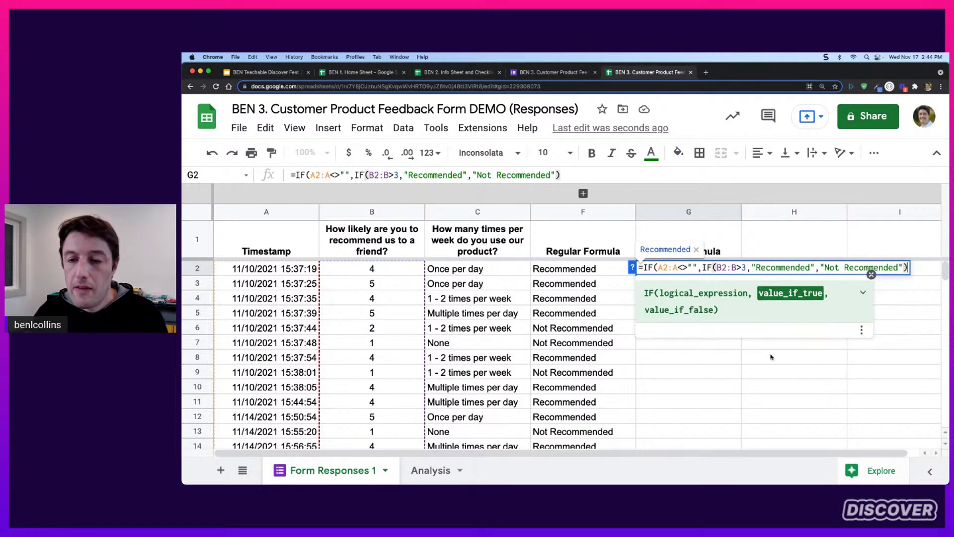
{"action": "type", "text": ", "}
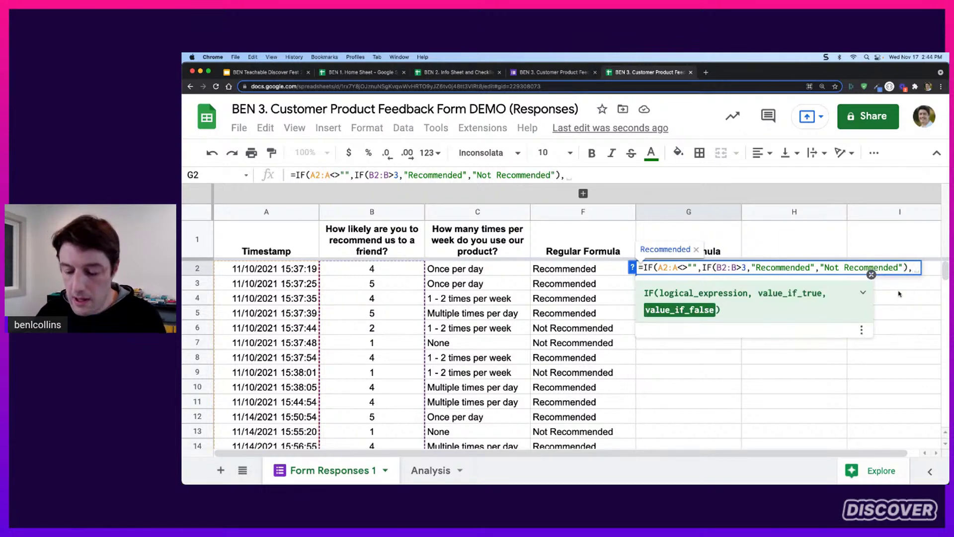
{"action": "type", "text": ")"}
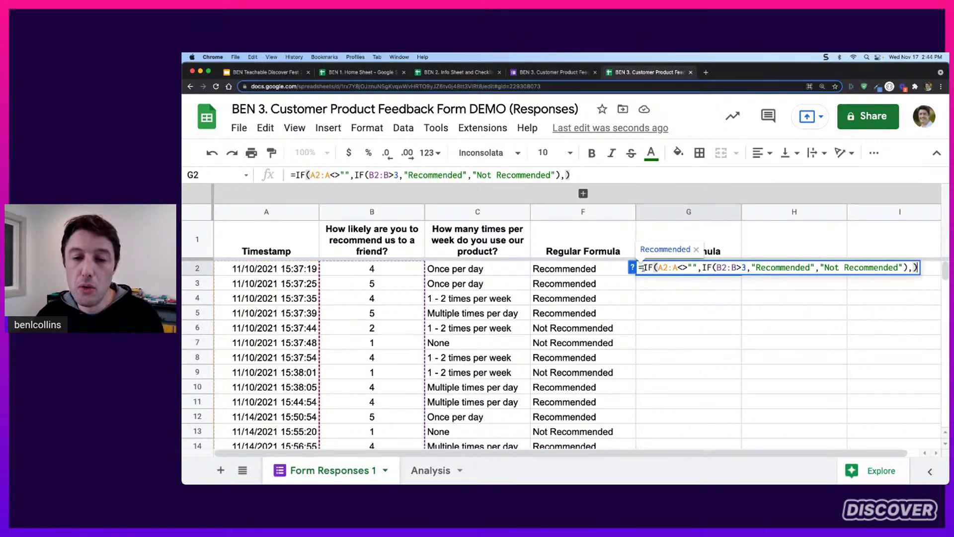
Wrap G2's nested IF in ArrayFormula and commit it, filling G2:G19 with labels
{"action": "key", "text": "ctrl+shift+Return"}
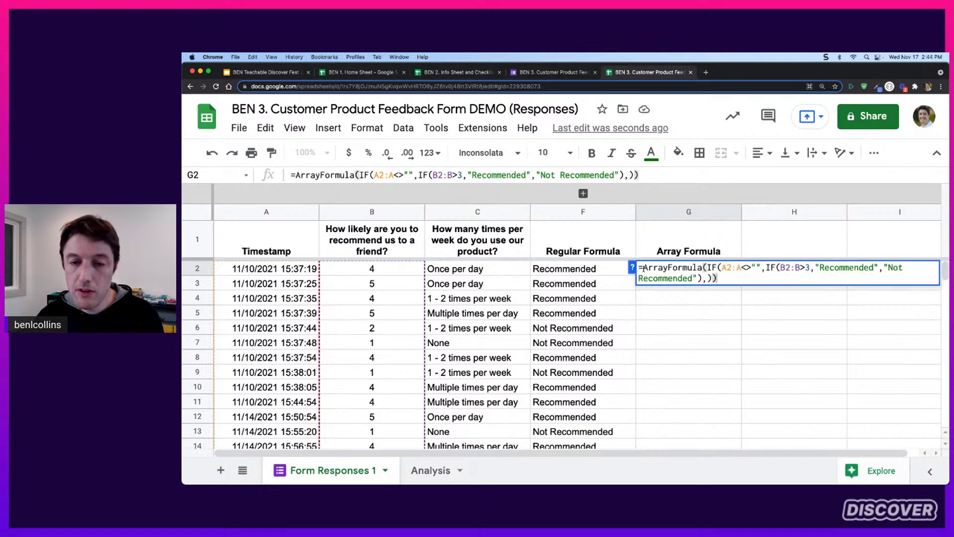
{"action": "left_click_drag", "start_coordinate": [708, 267], "coordinate": [642, 267]}
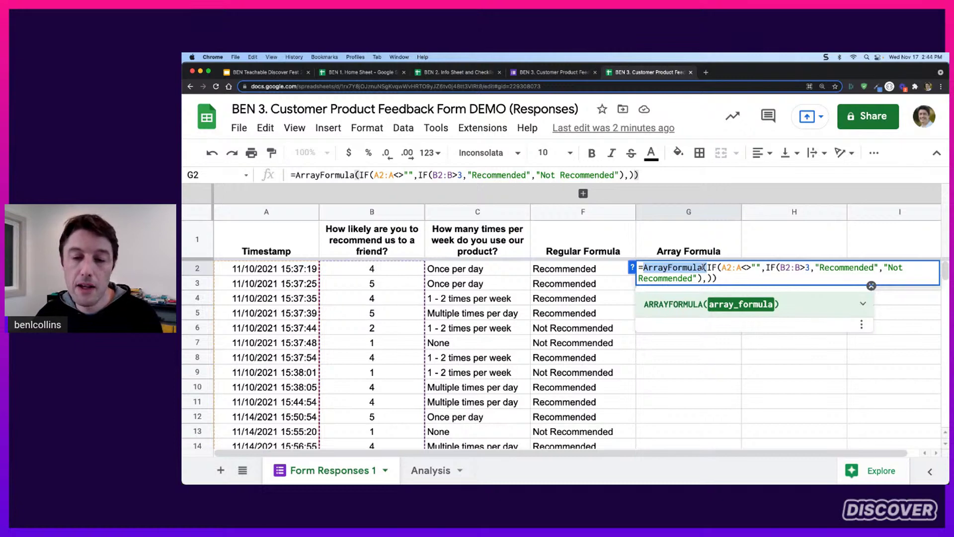
{"action": "left_click", "coordinate": [717, 277]}
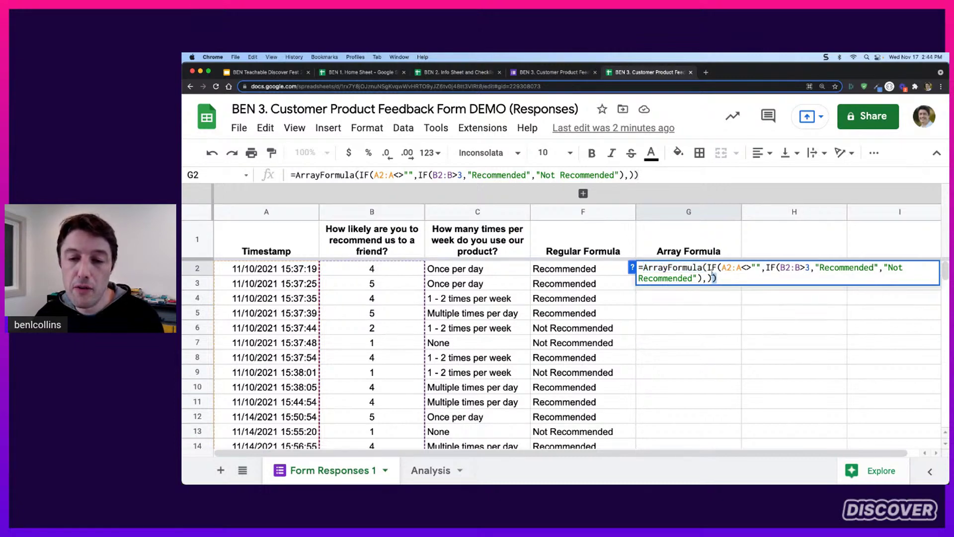
{"action": "left_click_drag", "start_coordinate": [709, 267], "coordinate": [714, 278]}
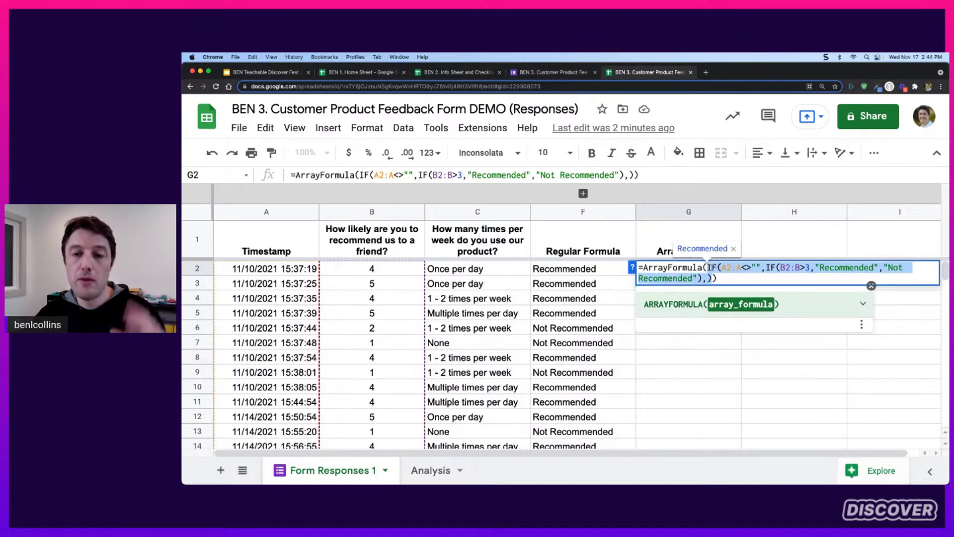
{"action": "left_click", "coordinate": [715, 277]}
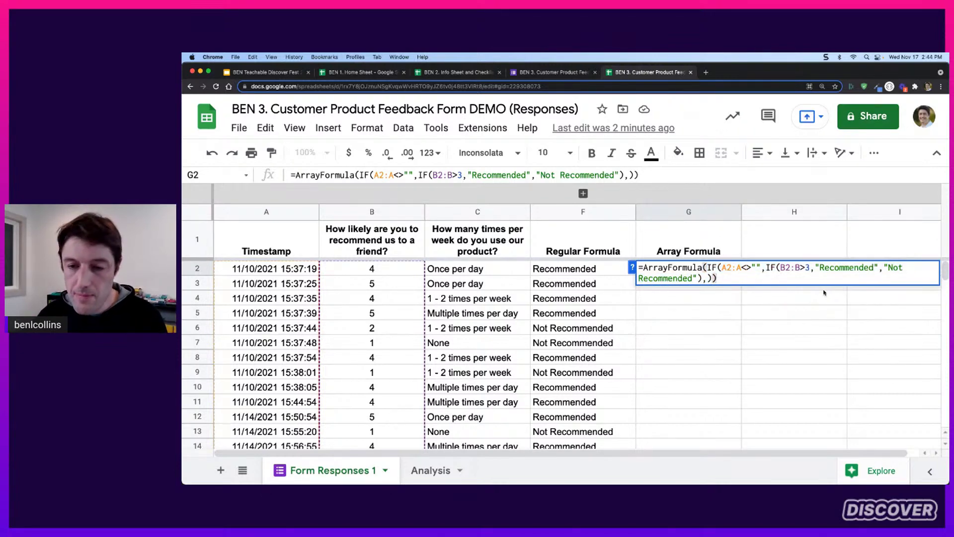
{"action": "key", "text": "Return"}
{"action": "scroll", "coordinate": [703, 331], "scroll_direction": "down", "scroll_amount": 5}
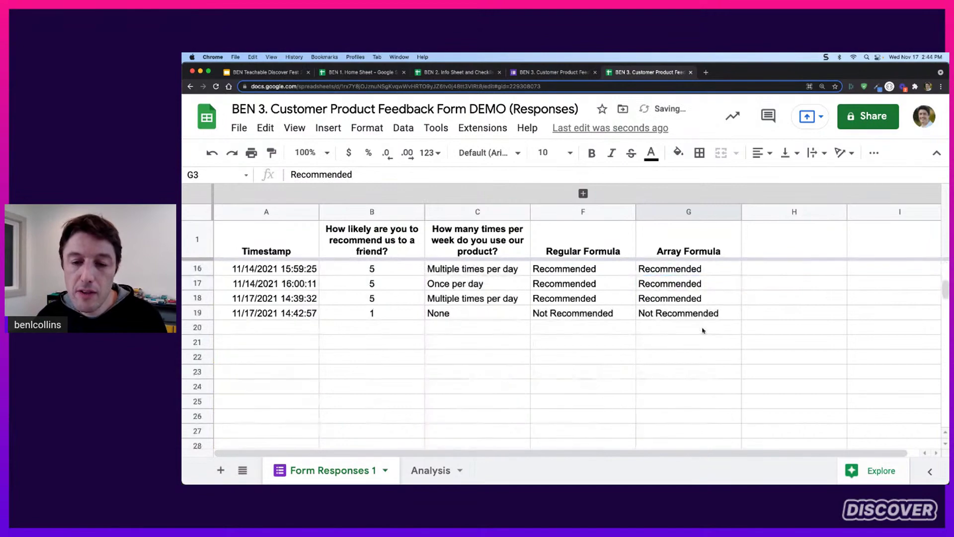
{"action": "scroll", "coordinate": [676, 318], "scroll_direction": "up", "scroll_amount": 5}
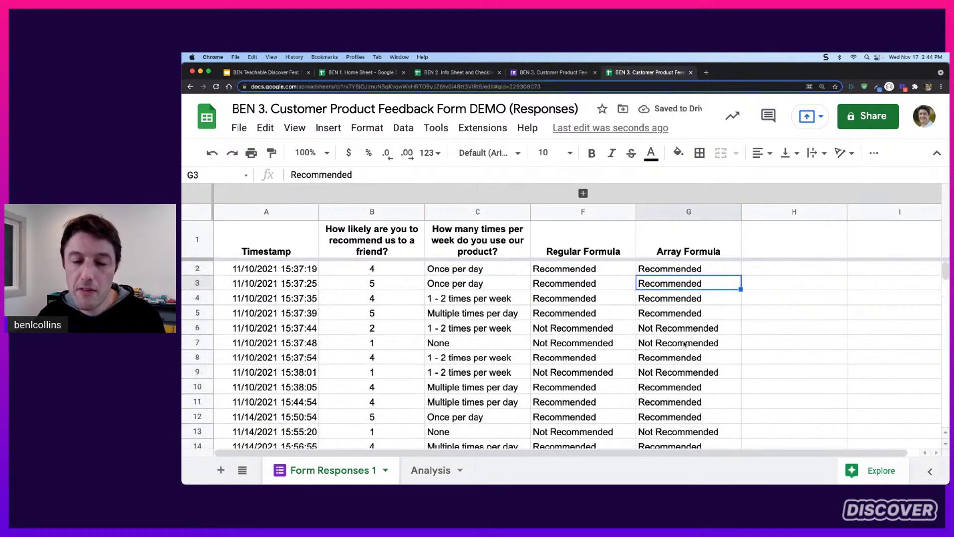
{"action": "scroll", "coordinate": [684, 328], "scroll_direction": "down", "scroll_amount": 7}
{"action": "left_click_drag", "start_coordinate": [684, 296], "coordinate": [684, 362]}
{"action": "scroll", "coordinate": [706, 348], "scroll_direction": "up", "scroll_amount": 7}
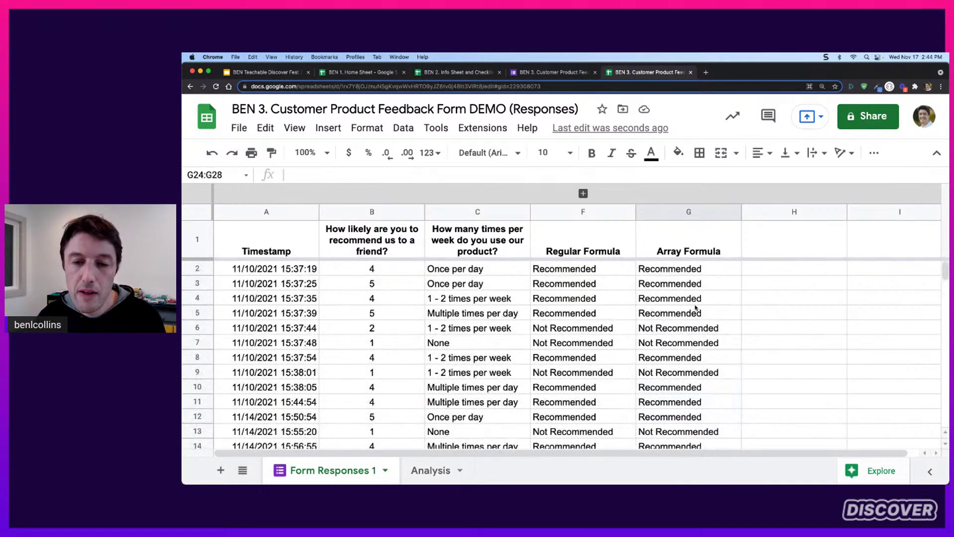
{"action": "scroll", "coordinate": [696, 308], "scroll_direction": "down", "scroll_amount": 4}
Submit another form response rated 5 with usage Multiple times per day
{"action": "left_click", "coordinate": [315, 344]}
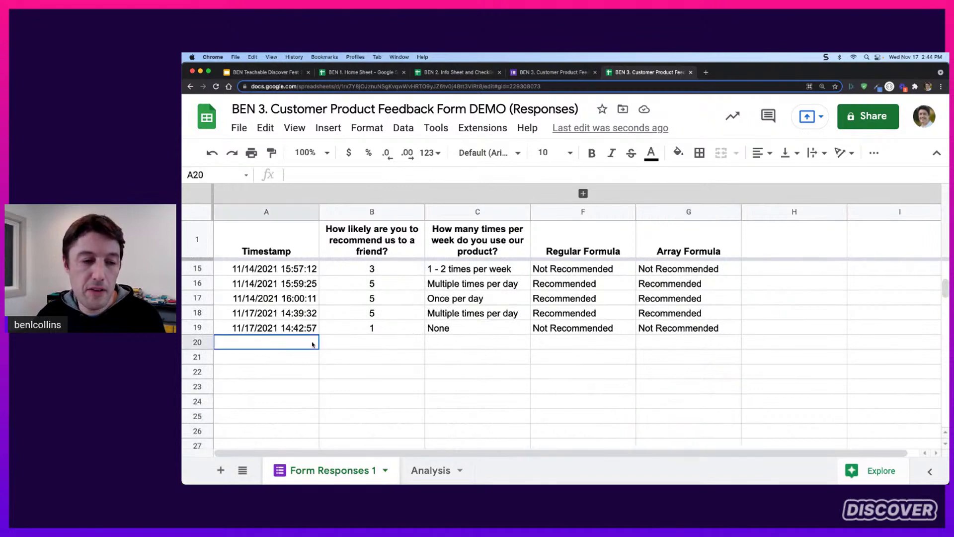
{"action": "left_click", "coordinate": [562, 73]}
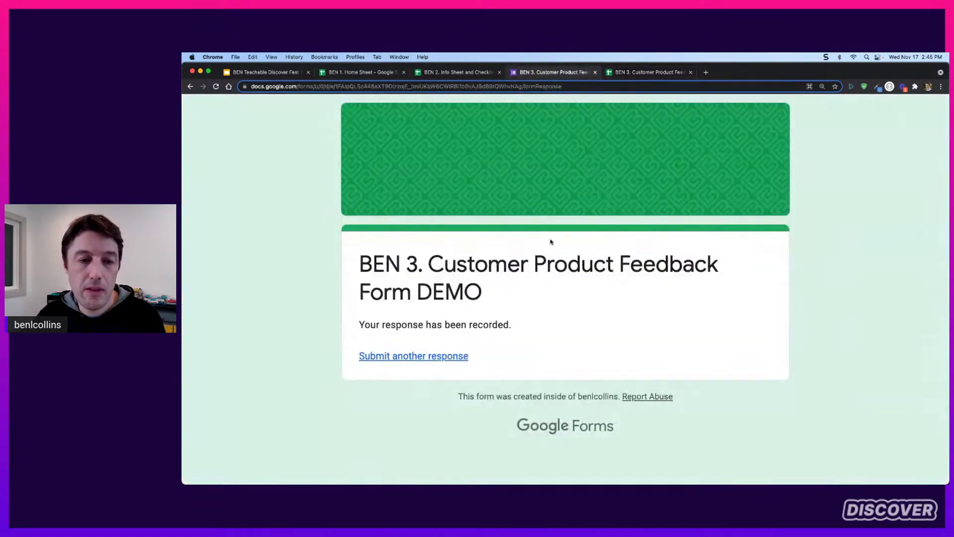
{"action": "left_click", "coordinate": [440, 357]}
{"action": "scroll", "coordinate": [671, 306], "scroll_direction": "down", "scroll_amount": 3}
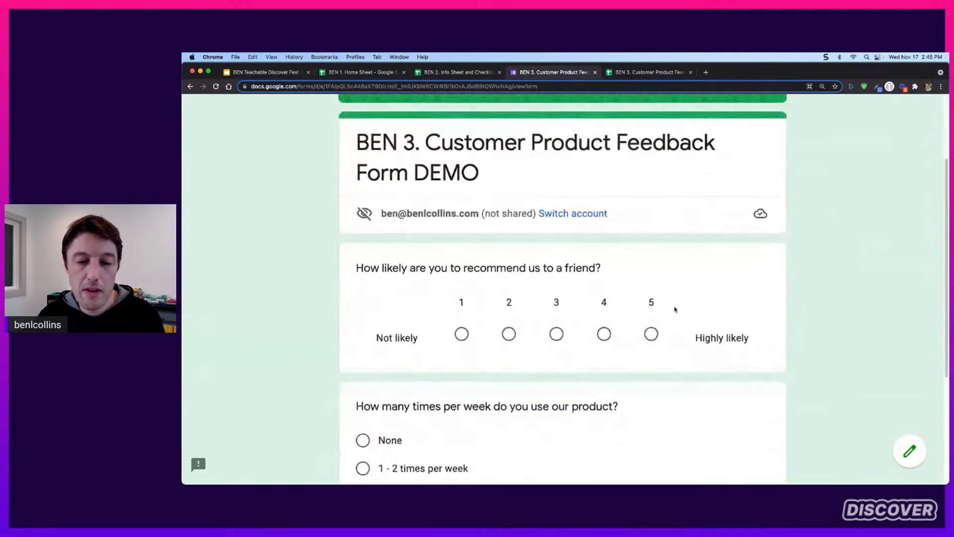
{"action": "left_click", "coordinate": [652, 332]}
{"action": "scroll", "coordinate": [684, 305], "scroll_direction": "down", "scroll_amount": 3}
{"action": "scroll", "coordinate": [582, 314], "scroll_direction": "down", "scroll_amount": 2}
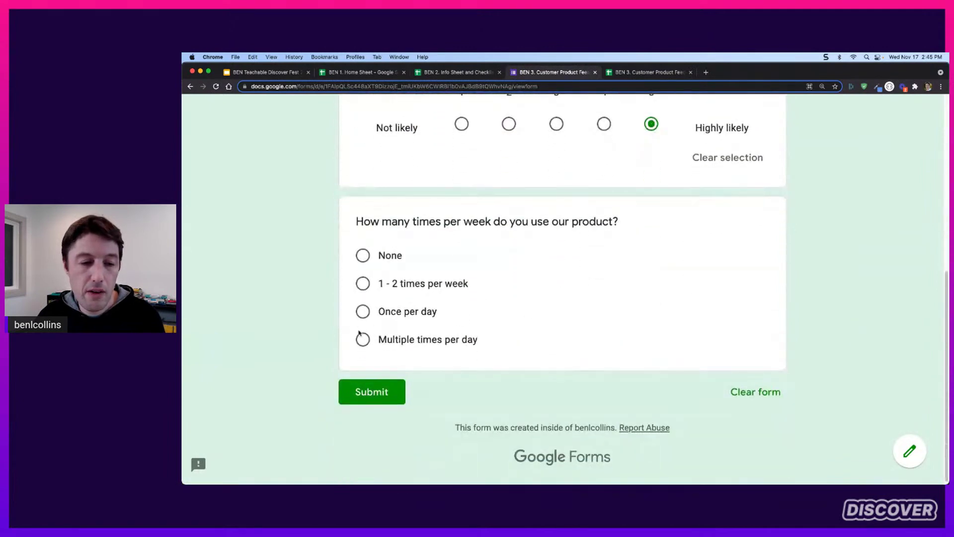
{"action": "left_click", "coordinate": [363, 339]}
{"action": "left_click", "coordinate": [372, 416]}
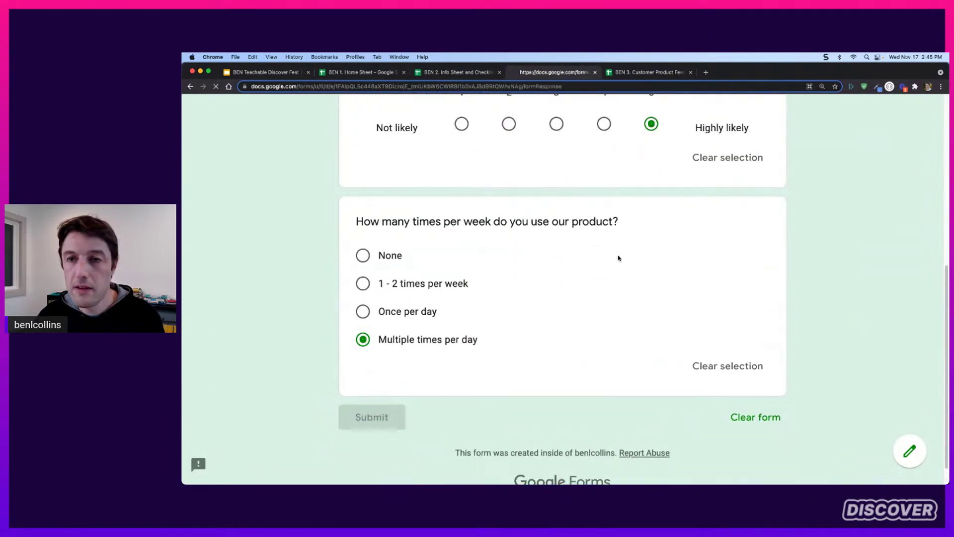
{"action": "left_click", "coordinate": [651, 73]}
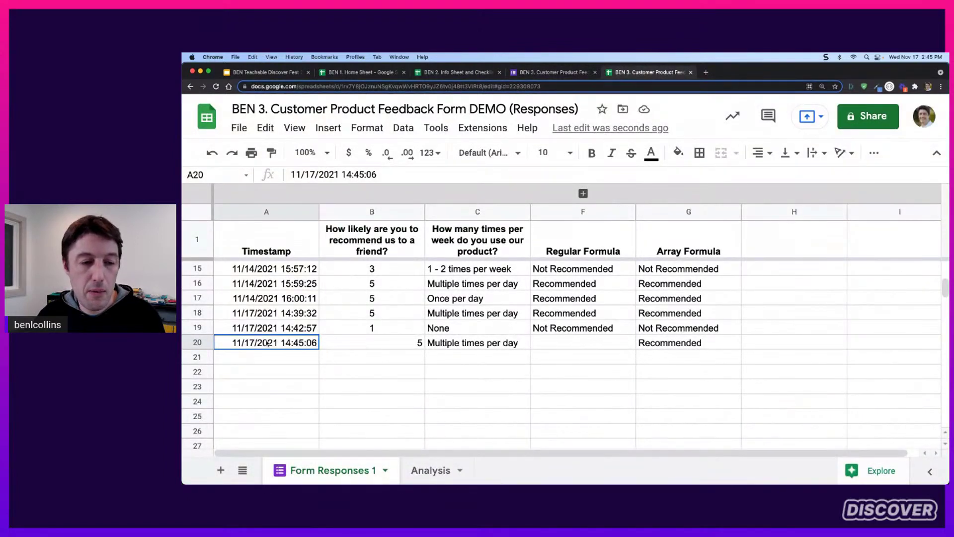
Compare the new row 20: F20 is empty while G20 reads Recommended
{"action": "left_click_drag", "start_coordinate": [242, 343], "coordinate": [666, 343]}
{"action": "left_click", "coordinate": [587, 342]}
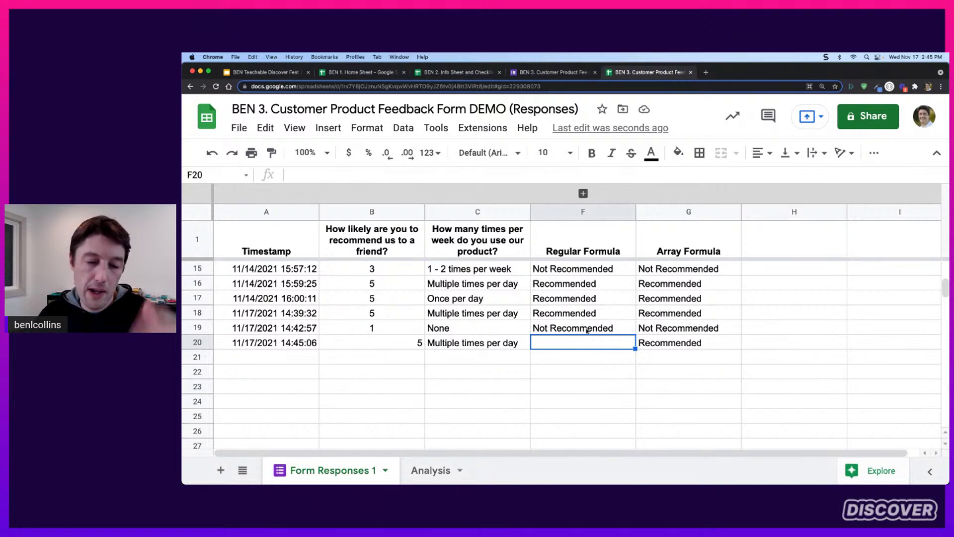
{"action": "left_click", "coordinate": [686, 345]}
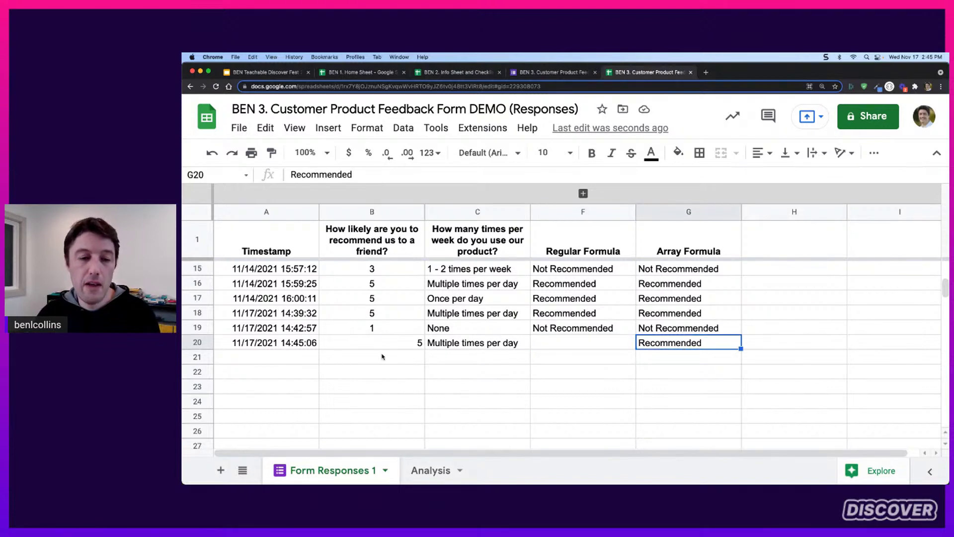
Add test scores of 5 in B21:B22 and paste A20's timestamp into A21:A23
{"action": "left_click", "coordinate": [397, 363]}
{"action": "type", "text": "5"}
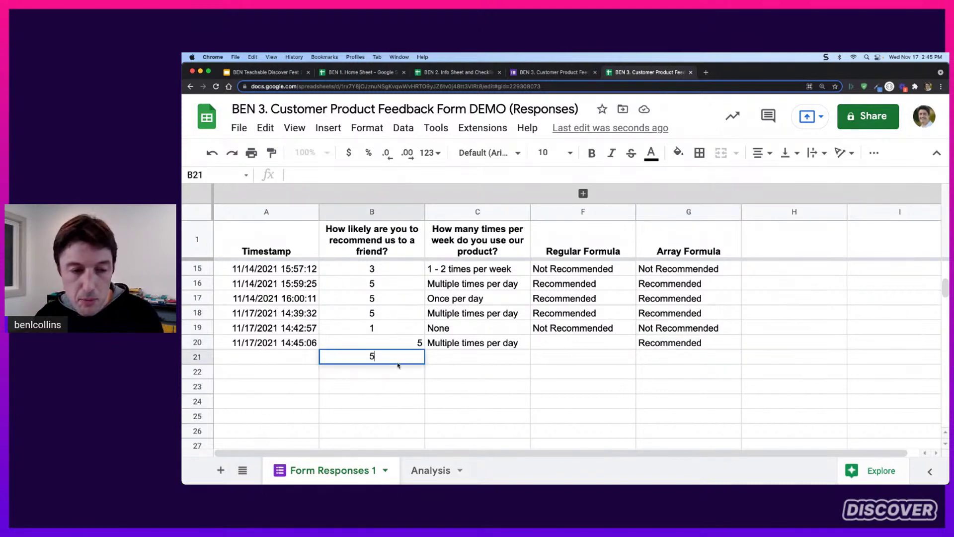
{"action": "key", "text": "Return"}
{"action": "type", "text": "5"}
{"action": "key", "text": "Return"}
{"action": "type", "text": "5"}
{"action": "key", "text": "Return"}
{"action": "key", "text": "Up"}
{"action": "key", "text": "Up"}
{"action": "key", "text": "Up"}
{"action": "key", "text": "Left"}
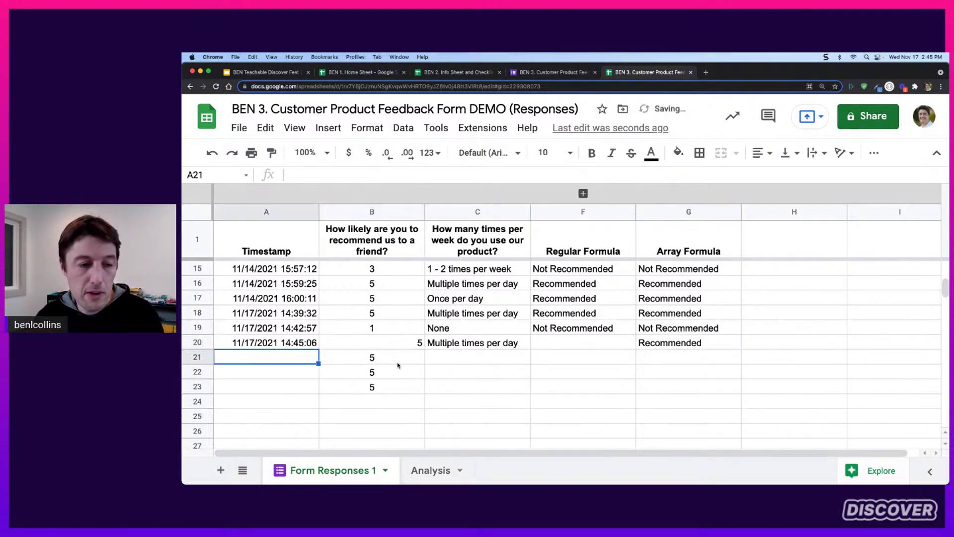
{"action": "key", "text": "Up"}
{"action": "key", "text": "super+c"}
{"action": "key", "text": "Down"}
{"action": "key", "text": "super+v"}
{"action": "key", "text": "Down"}
{"action": "key", "text": "super+v"}
{"action": "key", "text": "Down"}
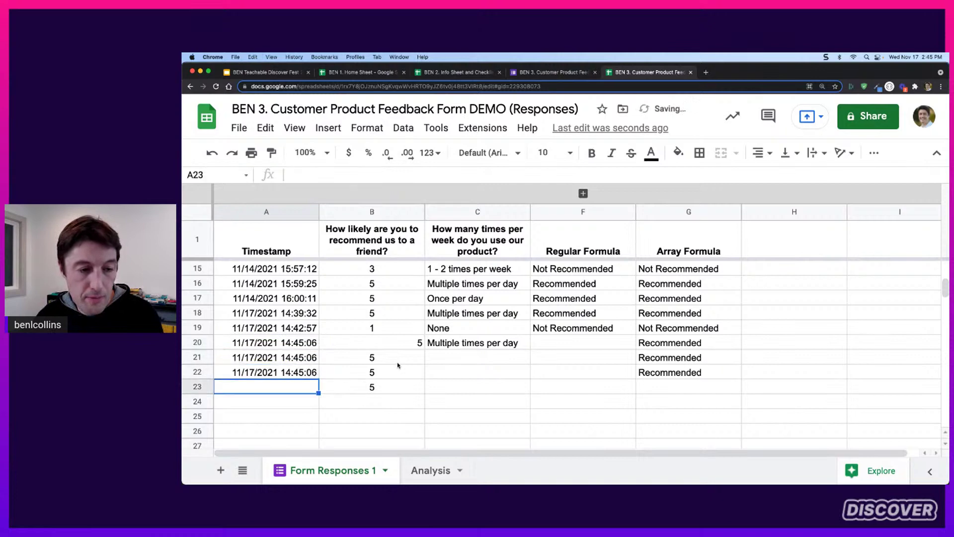
{"action": "key", "text": "super+v"}
Clear the test rows A21:G23 so responses end at row 20
{"action": "left_click", "coordinate": [398, 367]}
{"action": "key", "text": "Up"}
{"action": "key", "text": "Left"}
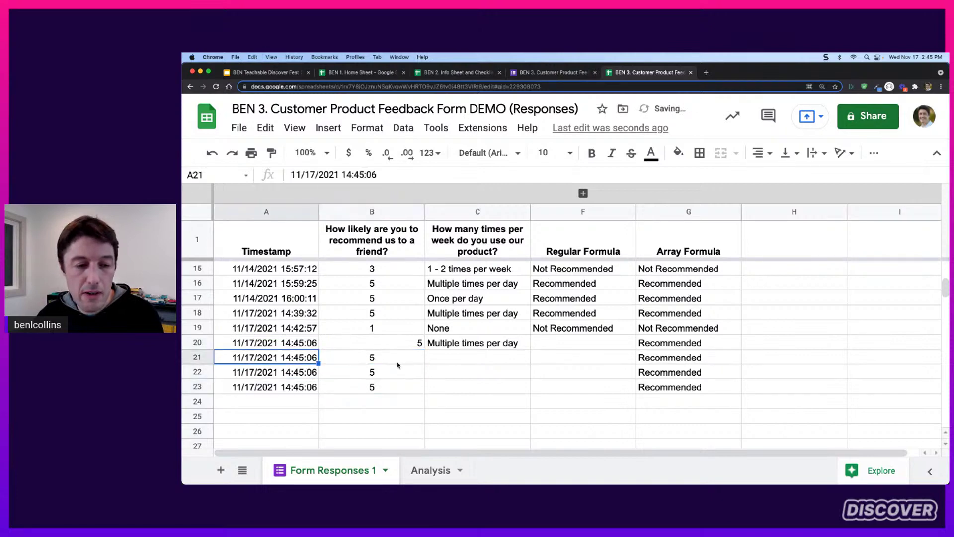
{"action": "key", "text": "shift+Right"}
{"action": "key", "text": "shift+Right"}
{"action": "key", "text": "shift+Right"}
{"action": "key", "text": "shift+Right"}
{"action": "key", "text": "shift+Down"}
{"action": "key", "text": "shift+Down"}
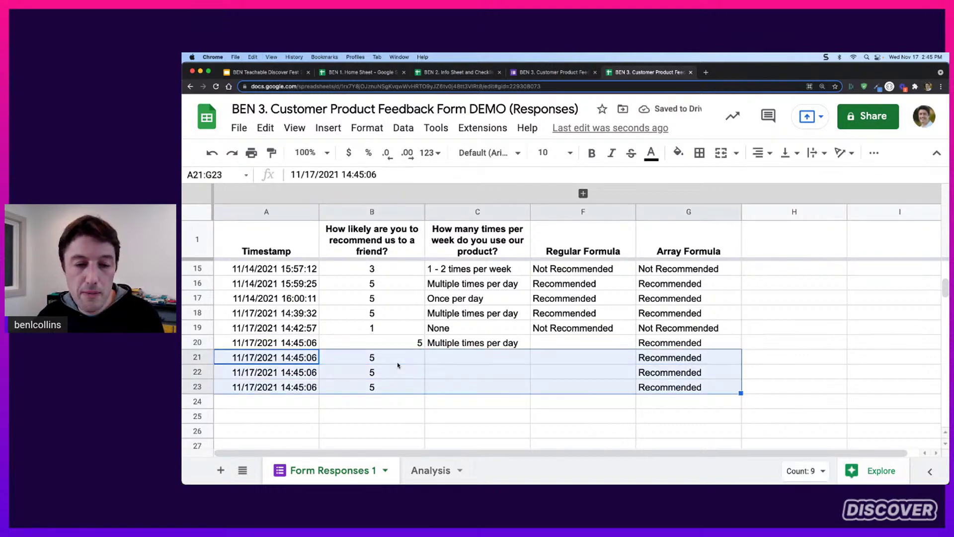
{"action": "key", "text": "Delete"}
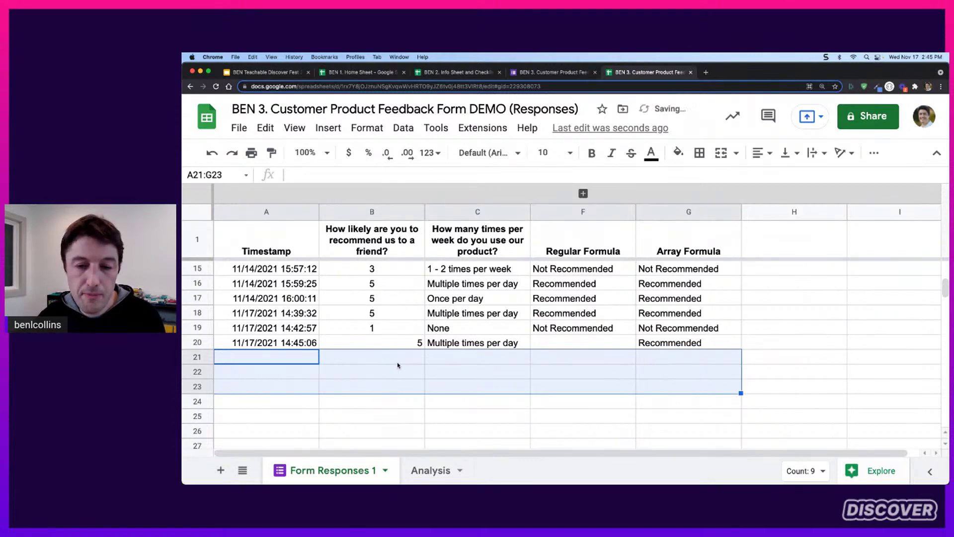
{"action": "left_click", "coordinate": [673, 328]}
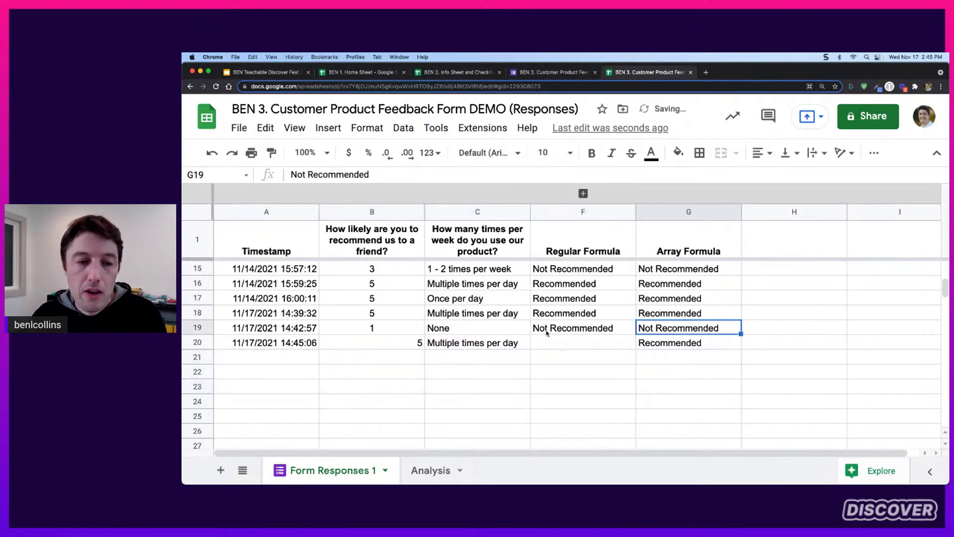
{"action": "left_click", "coordinate": [406, 275]}
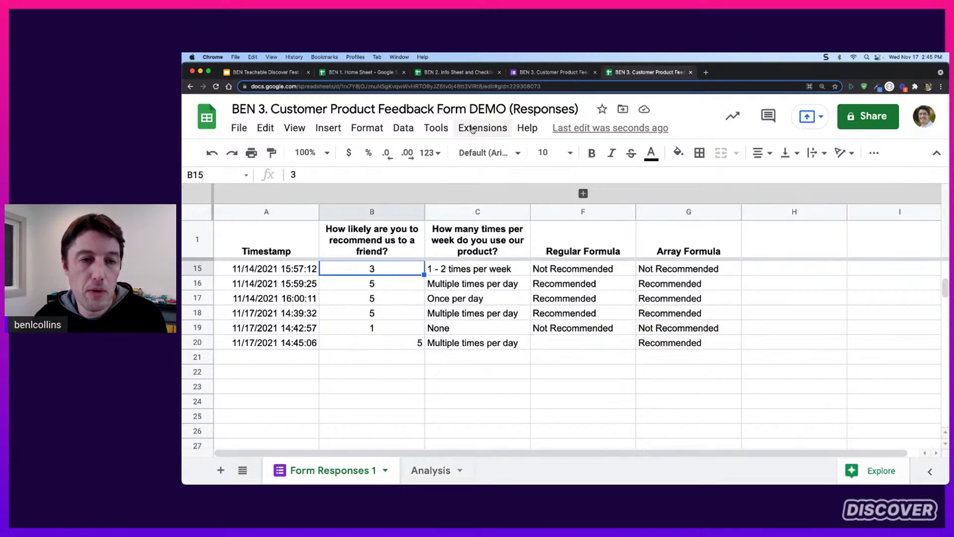
Create a pivot table from the responses on a new sheet
{"action": "left_click", "coordinate": [331, 129]}
{"action": "left_click", "coordinate": [332, 128]}
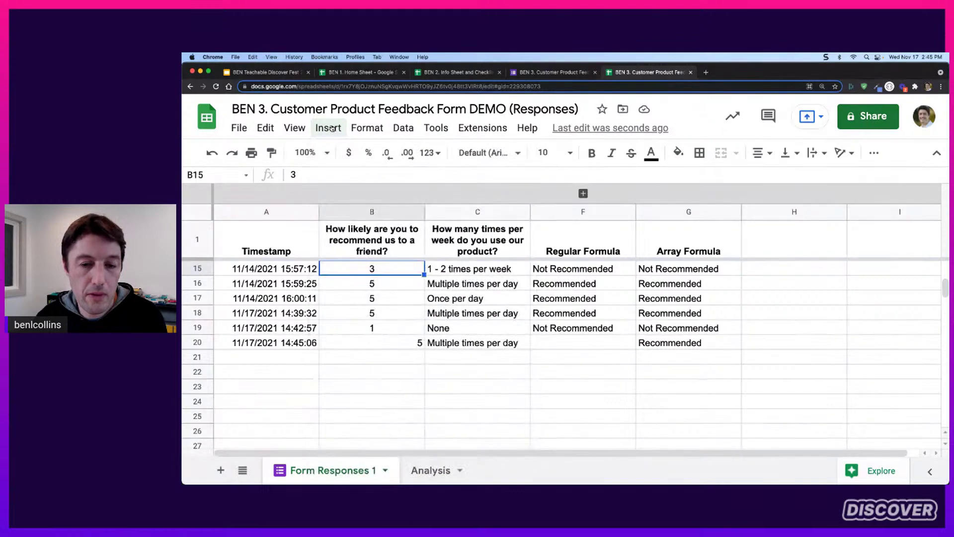
{"action": "left_click", "coordinate": [331, 128]}
{"action": "mouse_move", "coordinate": [367, 128]}
{"action": "mouse_move", "coordinate": [338, 130]}
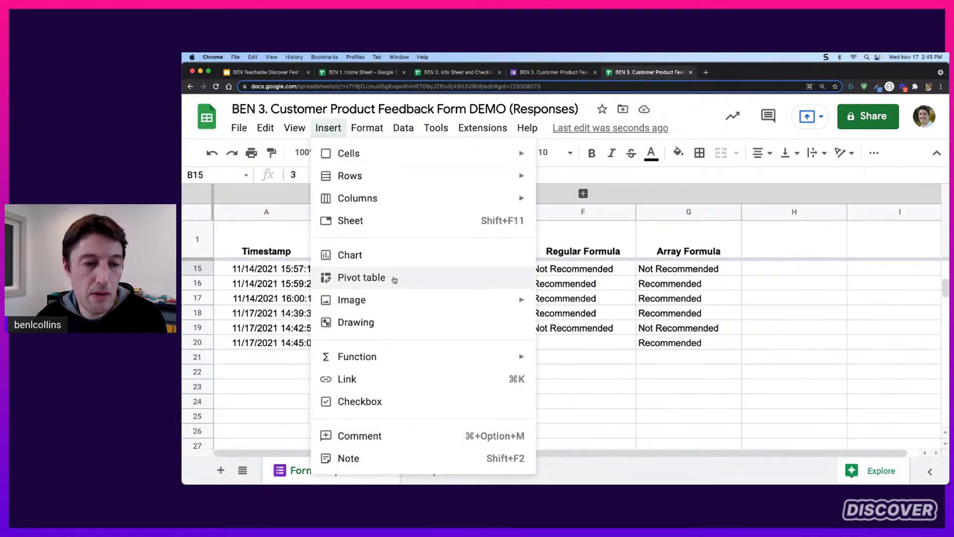
{"action": "left_click", "coordinate": [394, 279]}
{"action": "left_click", "coordinate": [615, 368]}
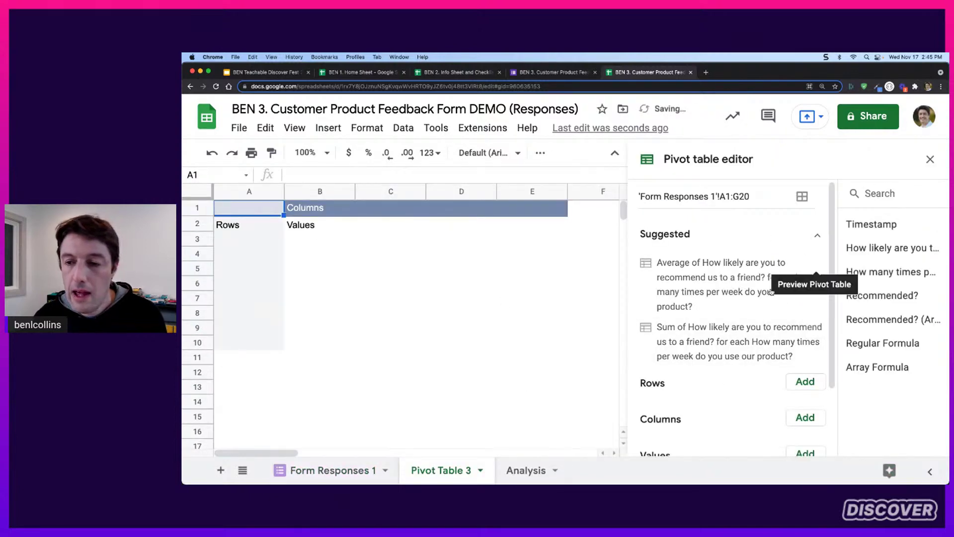
Use Array Formula as pivot rows and COUNTA of Timestamp as values: 6 and 13
{"action": "left_click_drag", "start_coordinate": [889, 367], "coordinate": [676, 392]}
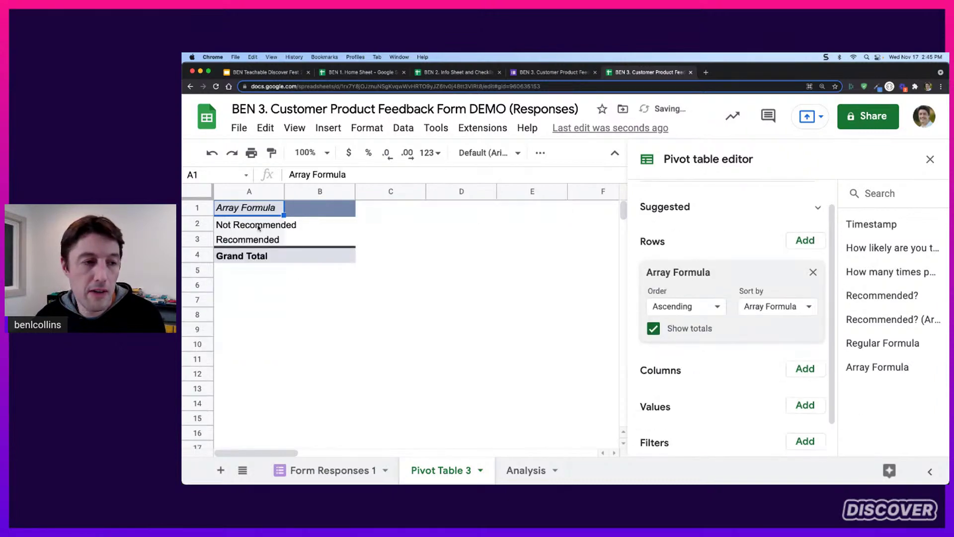
{"action": "left_click_drag", "start_coordinate": [259, 228], "coordinate": [257, 242]}
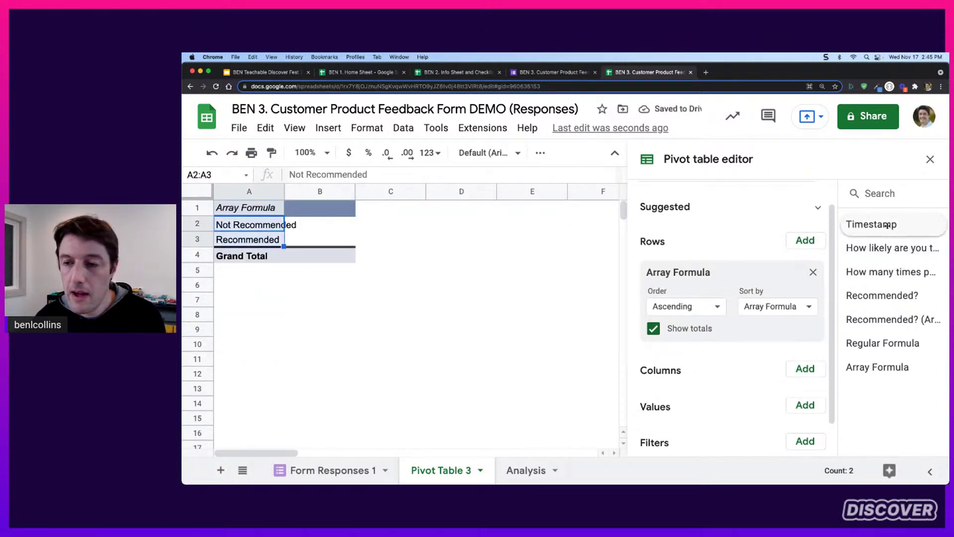
{"action": "left_click_drag", "start_coordinate": [888, 225], "coordinate": [708, 415]}
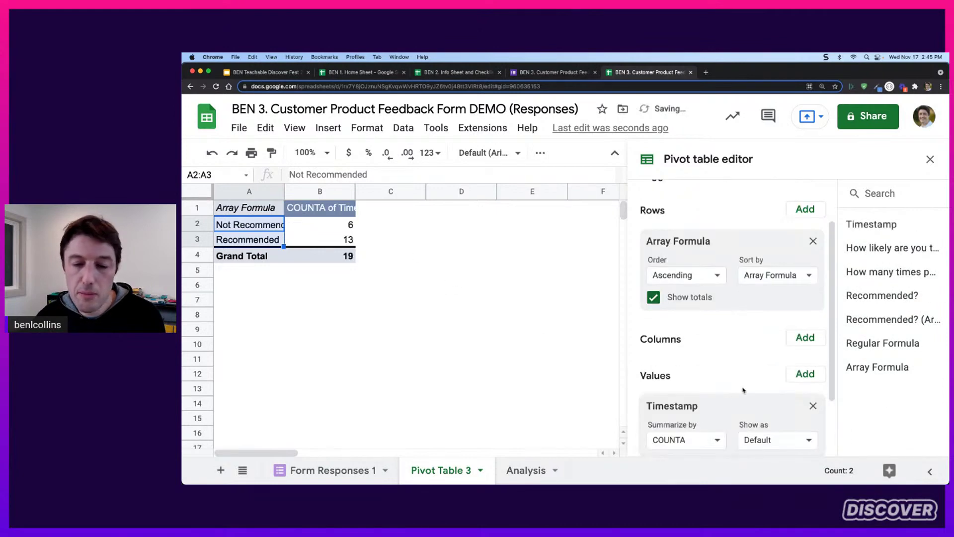
{"action": "scroll", "coordinate": [743, 390], "scroll_direction": "down", "scroll_amount": 3}
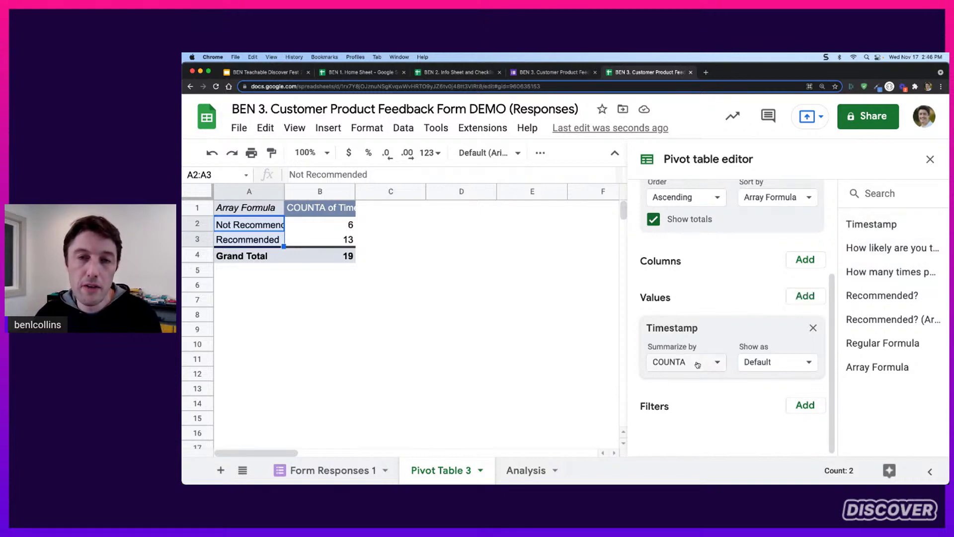
{"action": "left_click", "coordinate": [321, 243]}
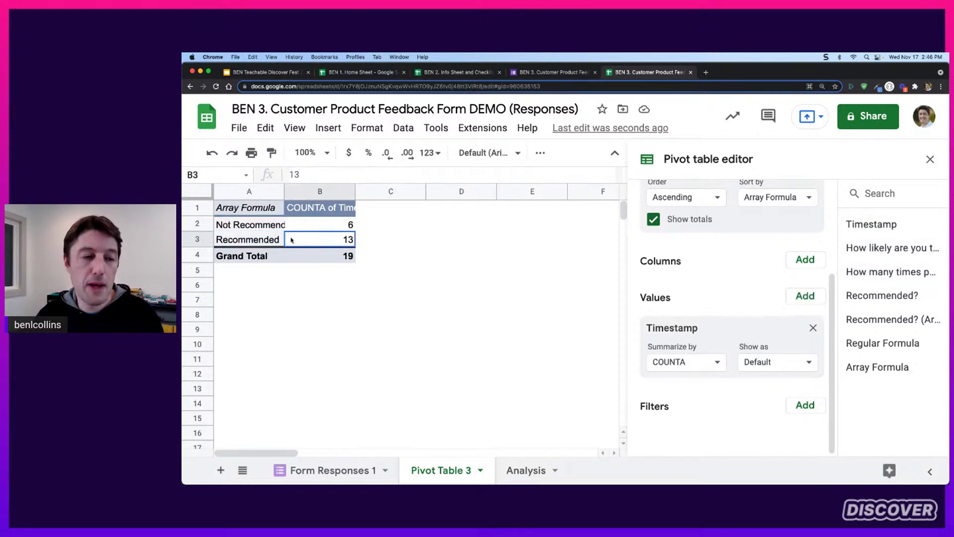
{"action": "key", "text": "shift+Left"}
Centre the latest score in B20 on Form Responses 1
{"action": "left_click", "coordinate": [348, 470]}
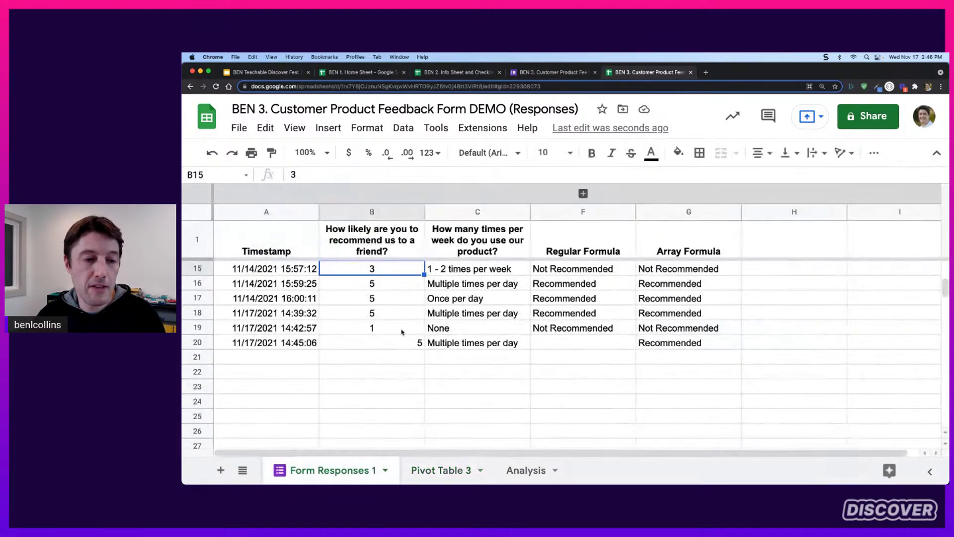
{"action": "left_click", "coordinate": [390, 403]}
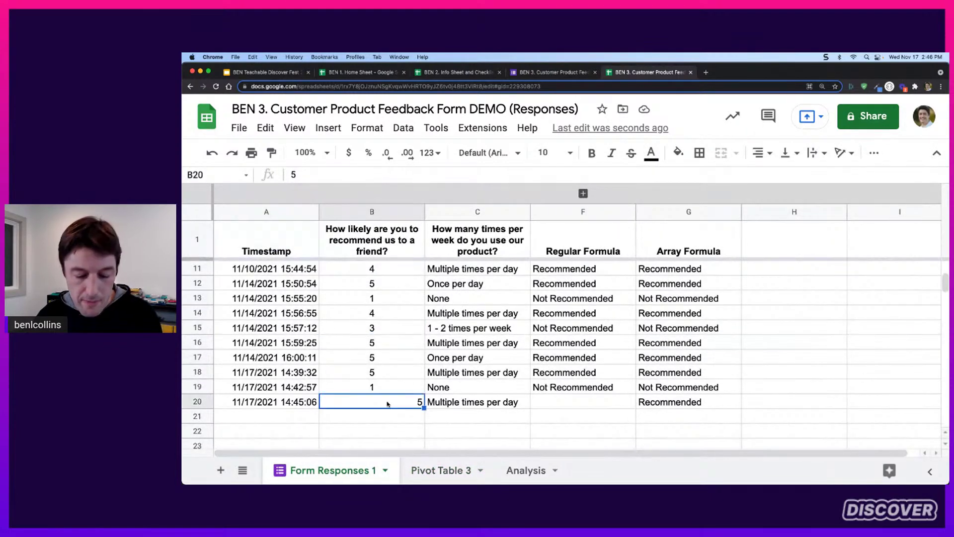
{"action": "key", "text": "super+shift+e"}
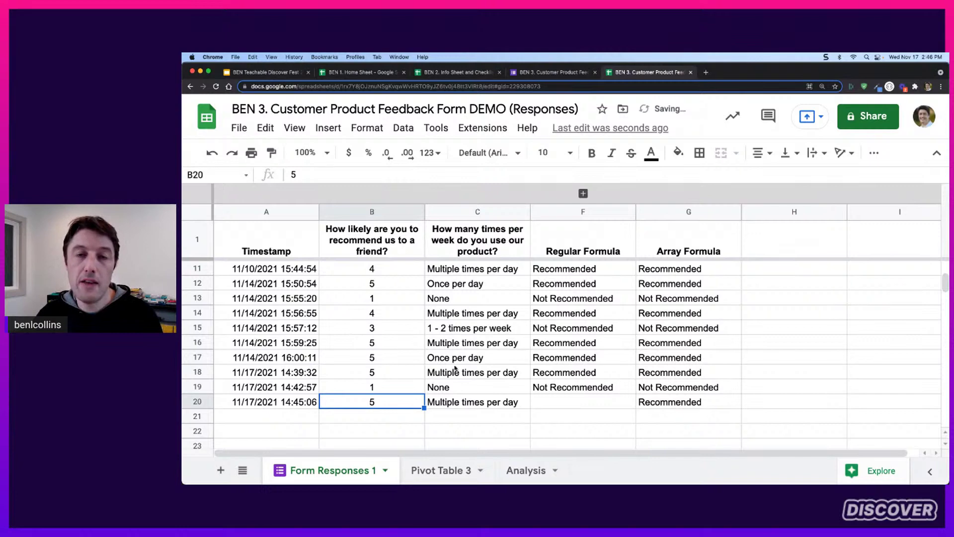
Hide Pivot Table 3's Grand Total row and insert a pie chart of A2:B3
{"action": "left_click", "coordinate": [445, 470]}
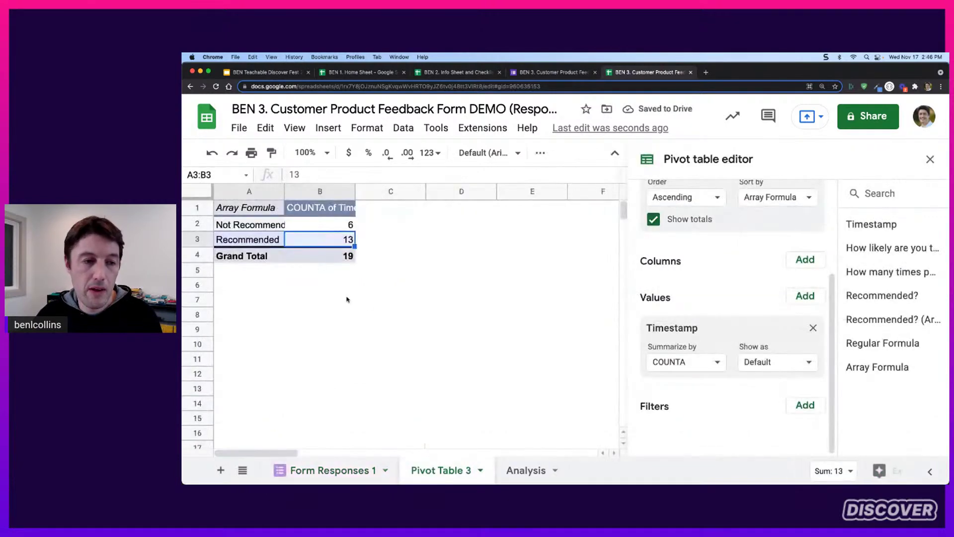
{"action": "left_click", "coordinate": [276, 226]}
{"action": "left_click_drag", "start_coordinate": [276, 227], "coordinate": [350, 241]}
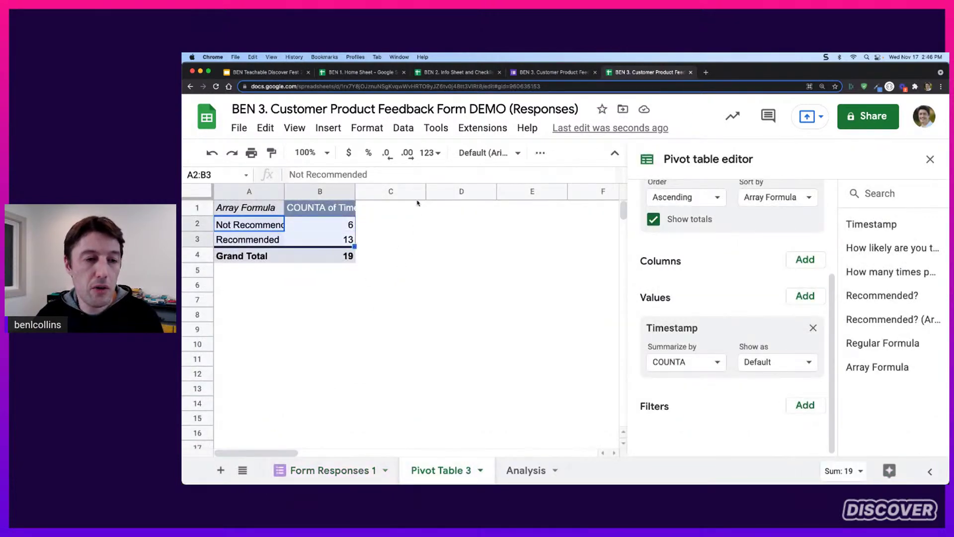
{"action": "left_click_drag", "start_coordinate": [276, 229], "coordinate": [343, 244]}
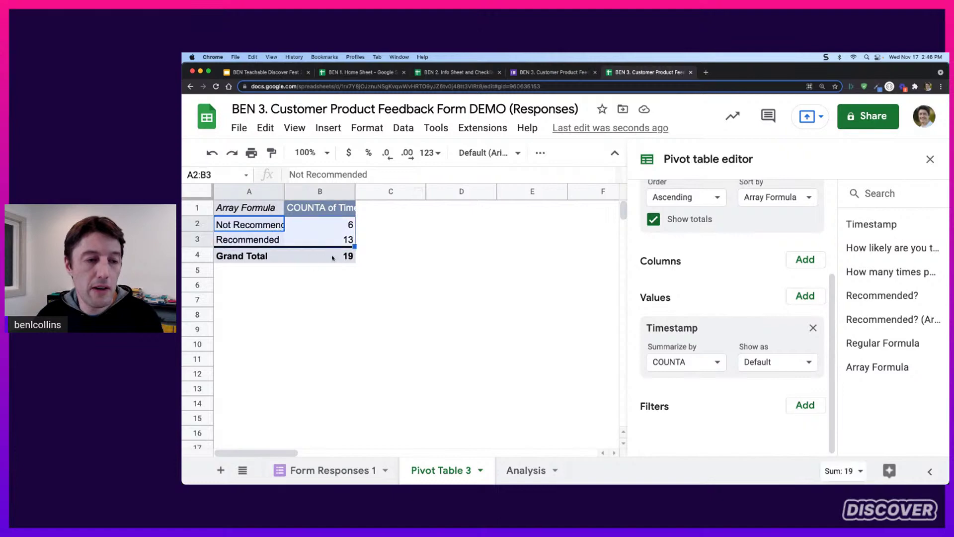
{"action": "left_click_drag", "start_coordinate": [278, 226], "coordinate": [319, 241]}
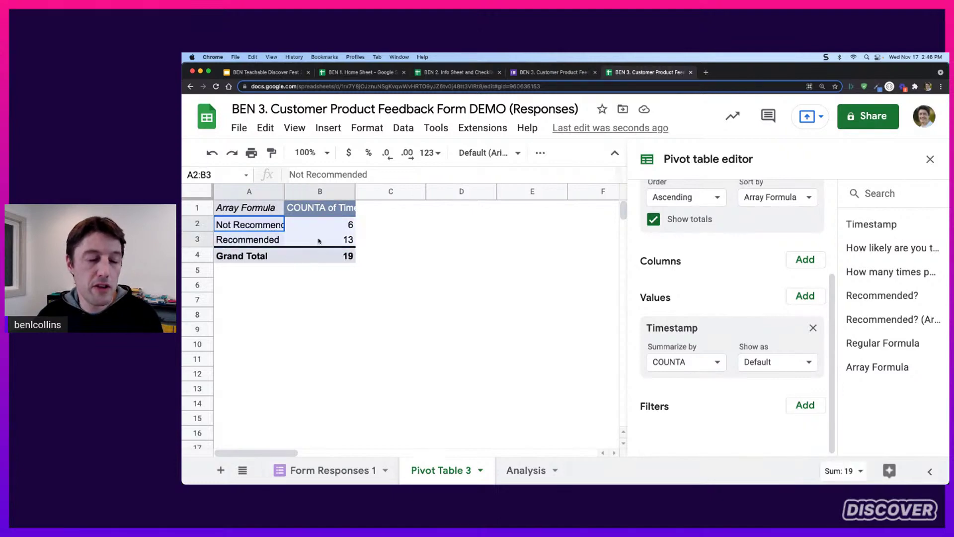
{"action": "left_click", "coordinate": [653, 220]}
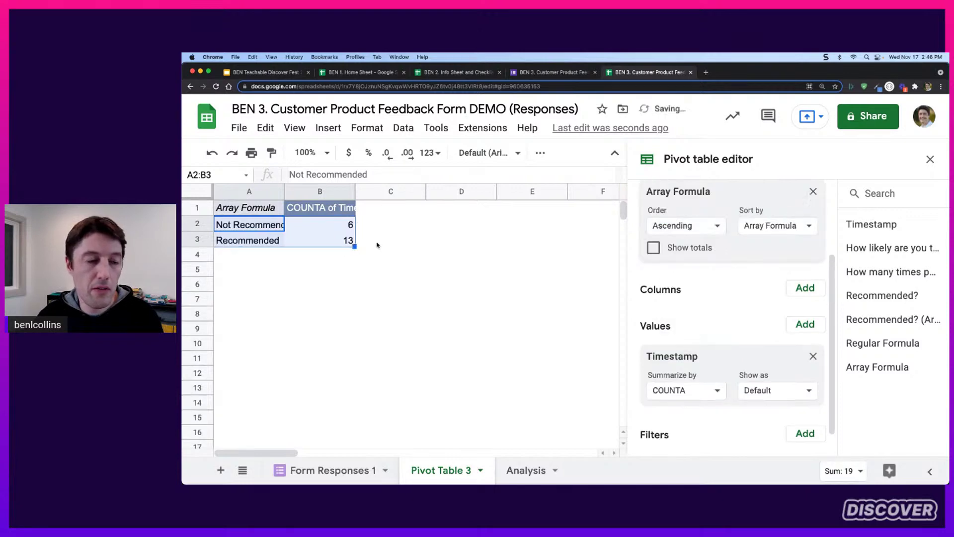
{"action": "left_click", "coordinate": [328, 128]}
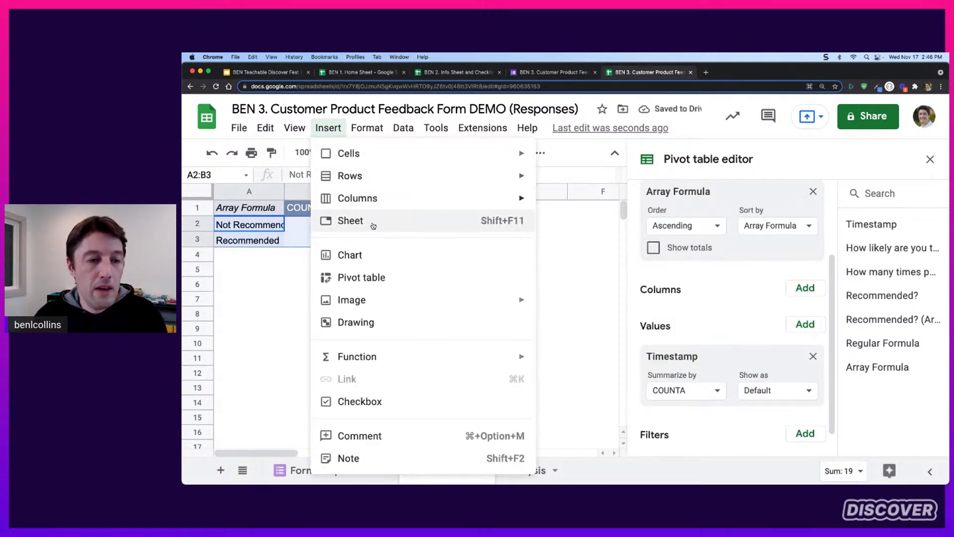
{"action": "left_click", "coordinate": [370, 248]}
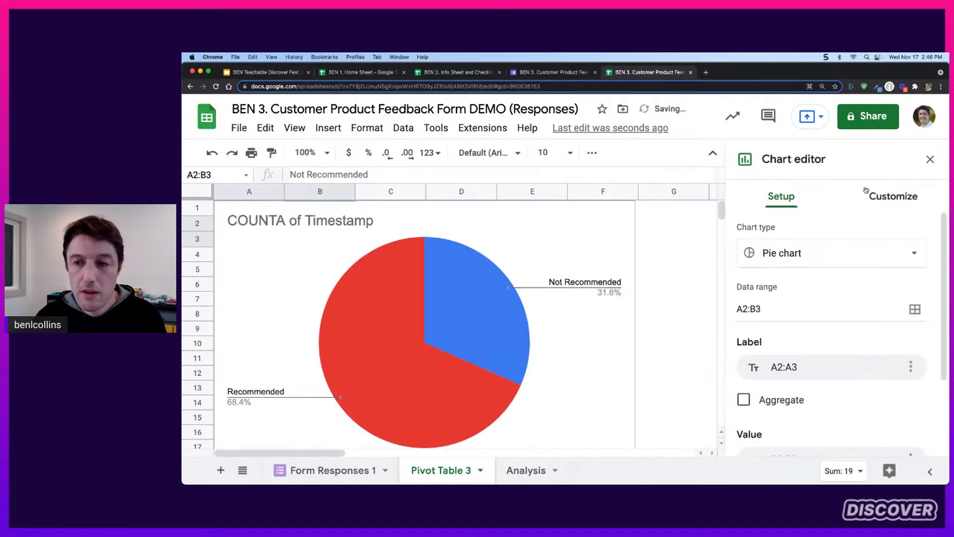
Move the pie chart to the right of the pivot table and close the editor panels
{"action": "left_click", "coordinate": [931, 161]}
{"action": "left_click_drag", "start_coordinate": [522, 213], "coordinate": [677, 216]}
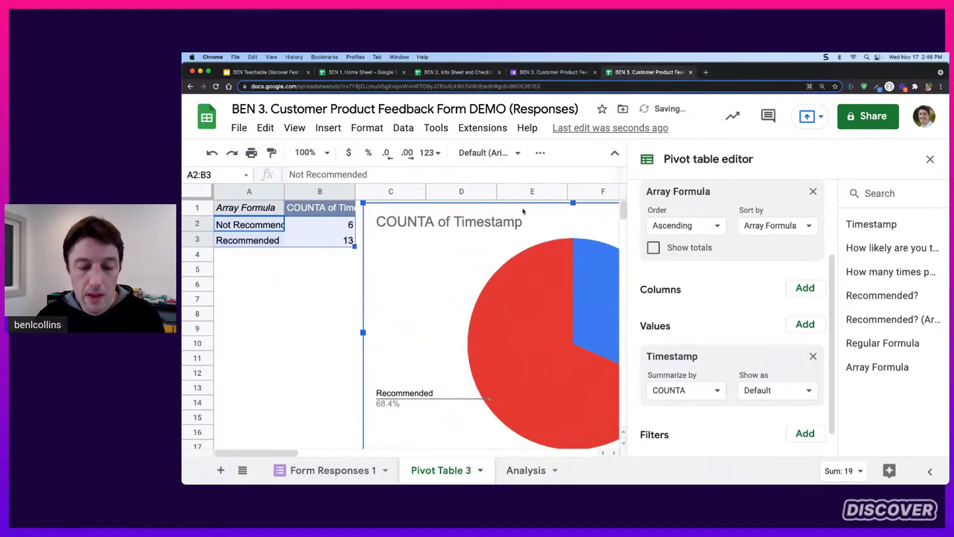
{"action": "left_click", "coordinate": [930, 159]}
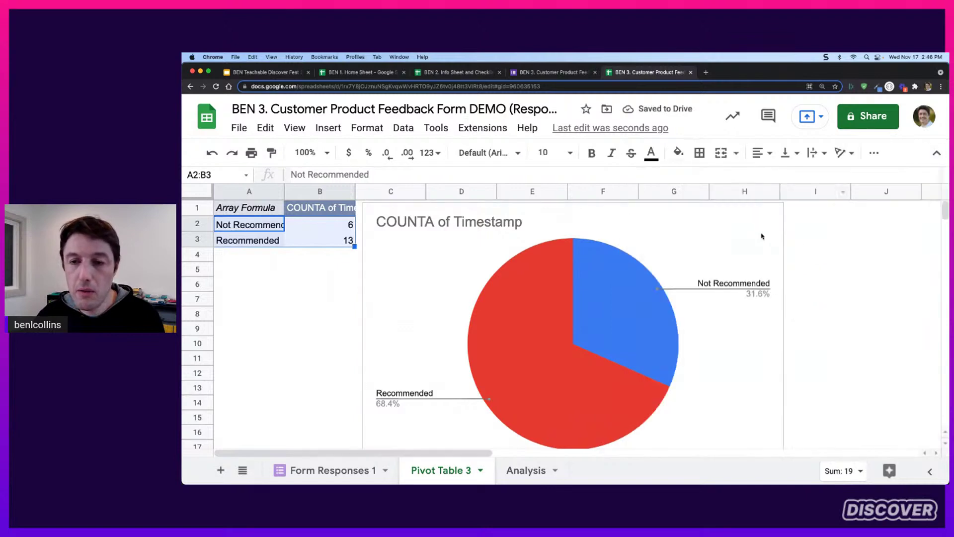
{"action": "left_click", "coordinate": [814, 239]}
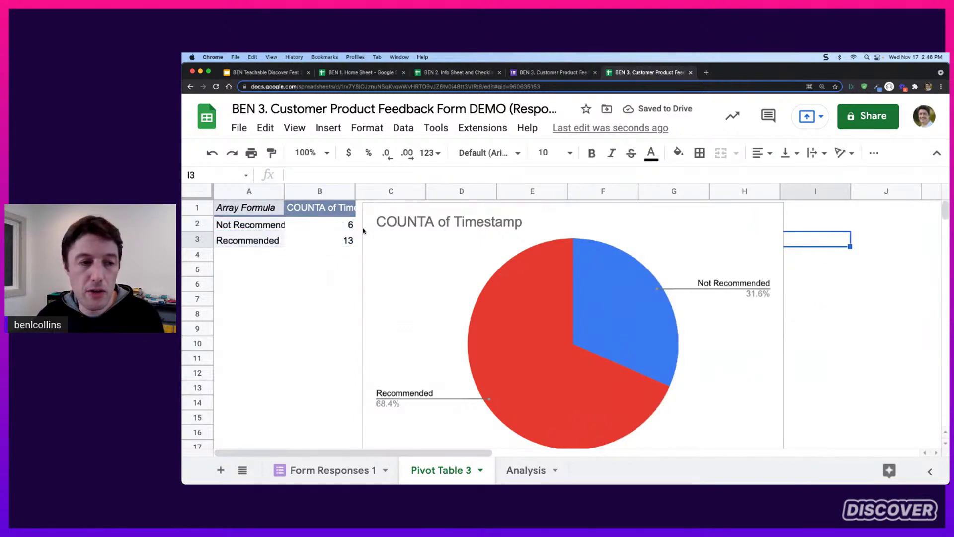
Sort the pivot rows by COUNTA of Timestamp in descending order so Recommended comes first
{"action": "left_click", "coordinate": [351, 226]}
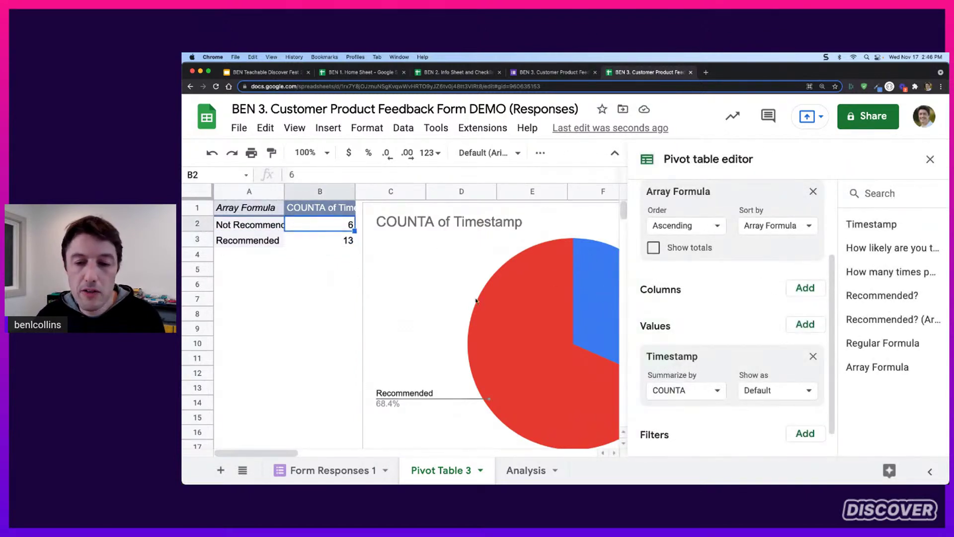
{"action": "left_click", "coordinate": [806, 227]}
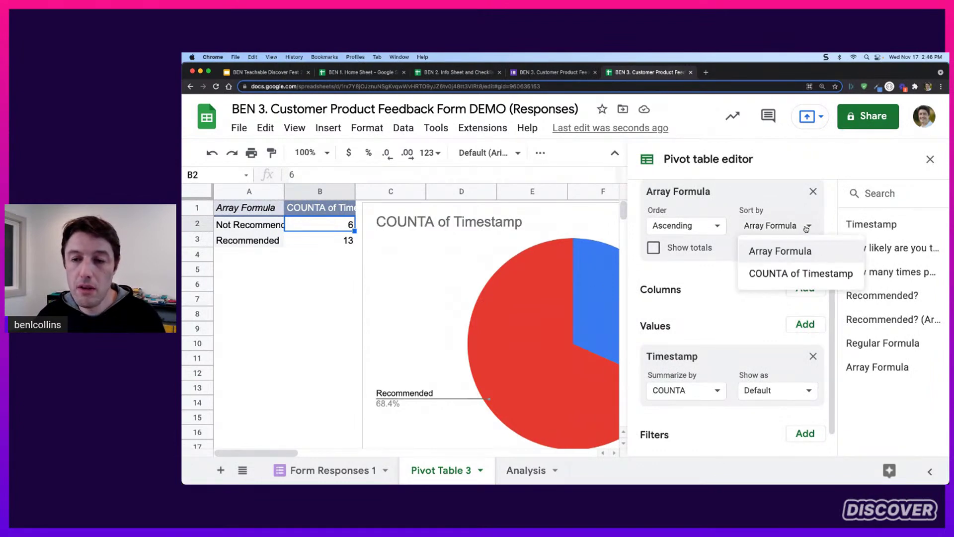
{"action": "left_click", "coordinate": [795, 274]}
{"action": "left_click", "coordinate": [719, 226]}
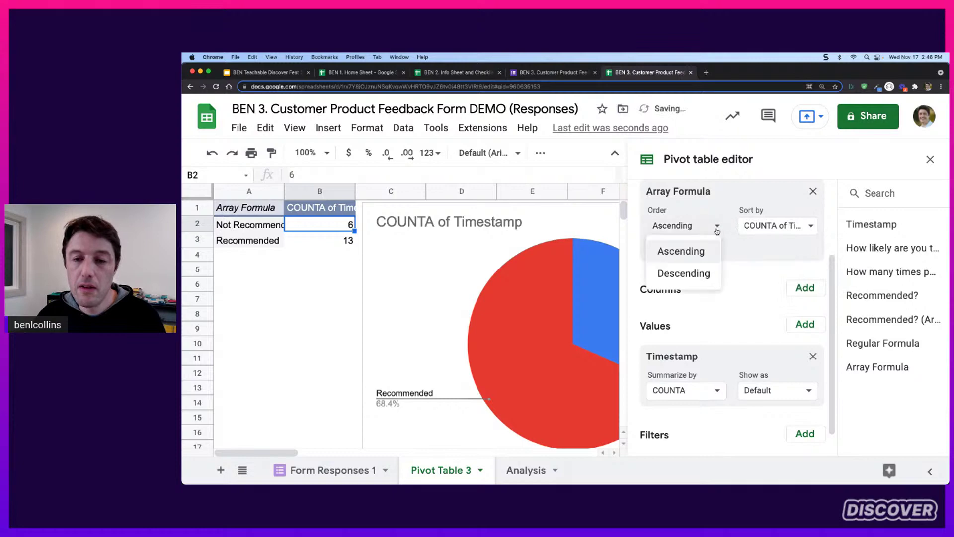
{"action": "left_click", "coordinate": [693, 274]}
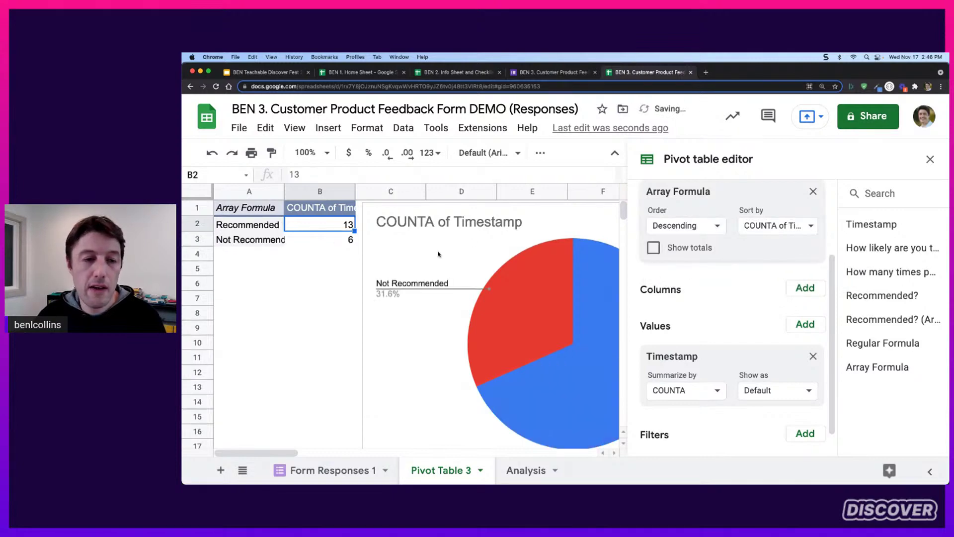
{"action": "left_click", "coordinate": [316, 269]}
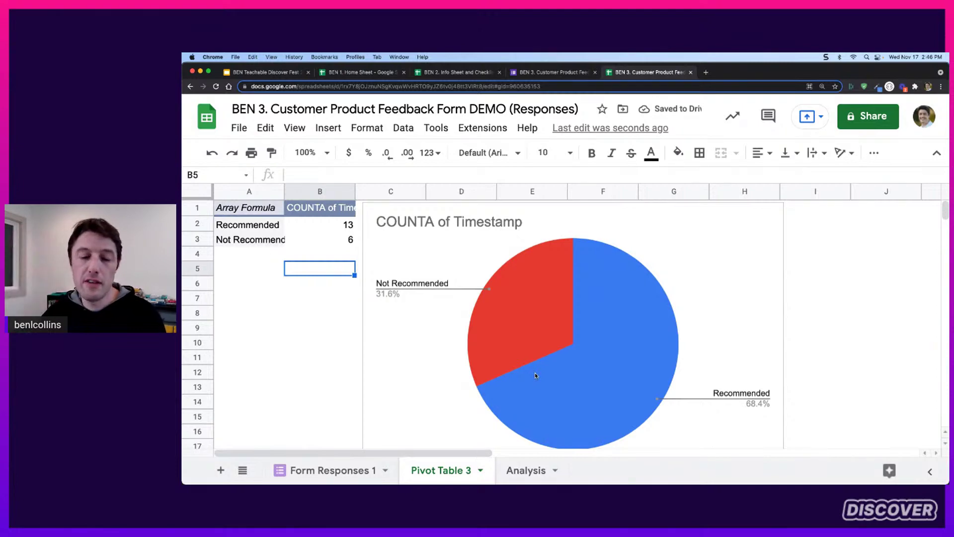
Copy the pie chart for use in the presentation deck
{"action": "left_click", "coordinate": [773, 213]}
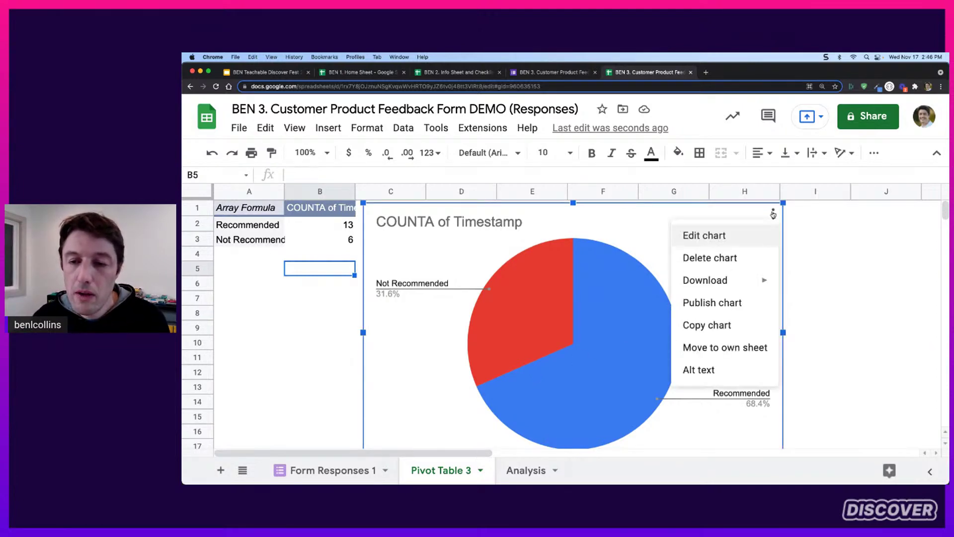
{"action": "left_click", "coordinate": [739, 327]}
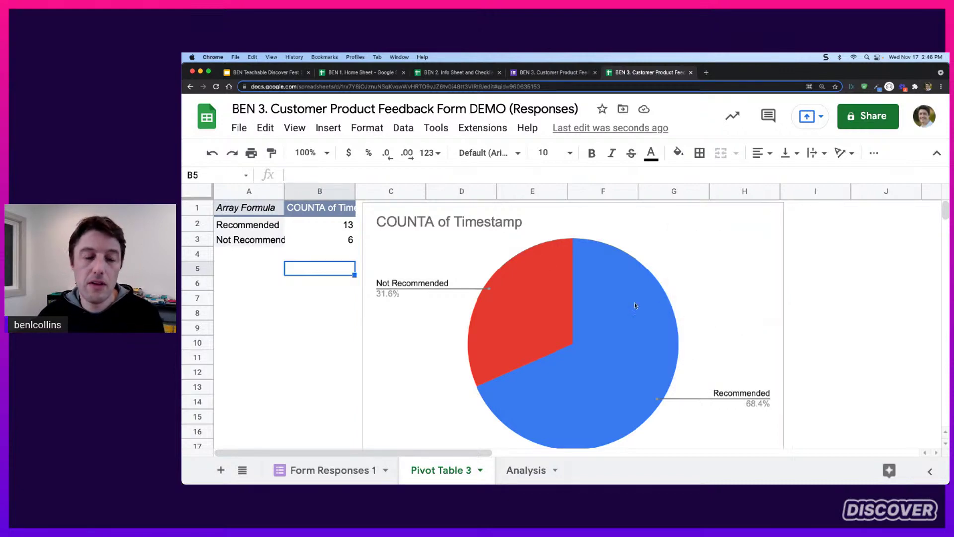
{"action": "left_click", "coordinate": [286, 75]}
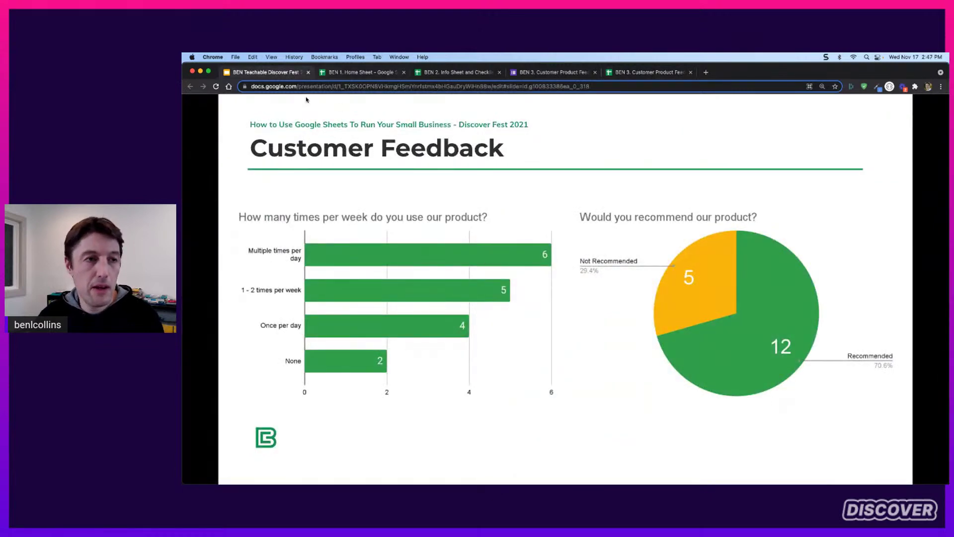
Paste the copied pie chart onto the Add Charts slide, linked to the spreadsheet
{"action": "key", "text": "Escape"}
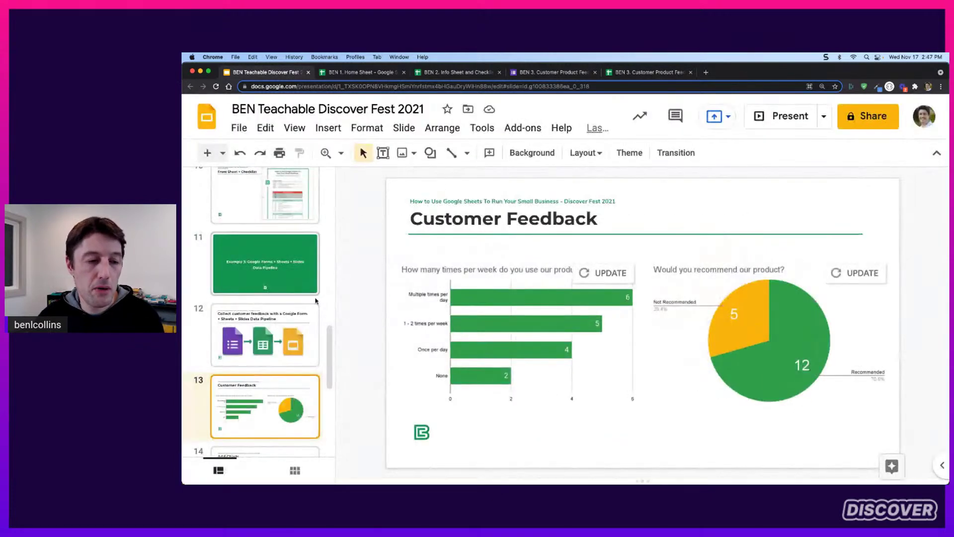
{"action": "scroll", "coordinate": [303, 295], "scroll_direction": "down", "scroll_amount": 3}
{"action": "key", "text": "Down"}
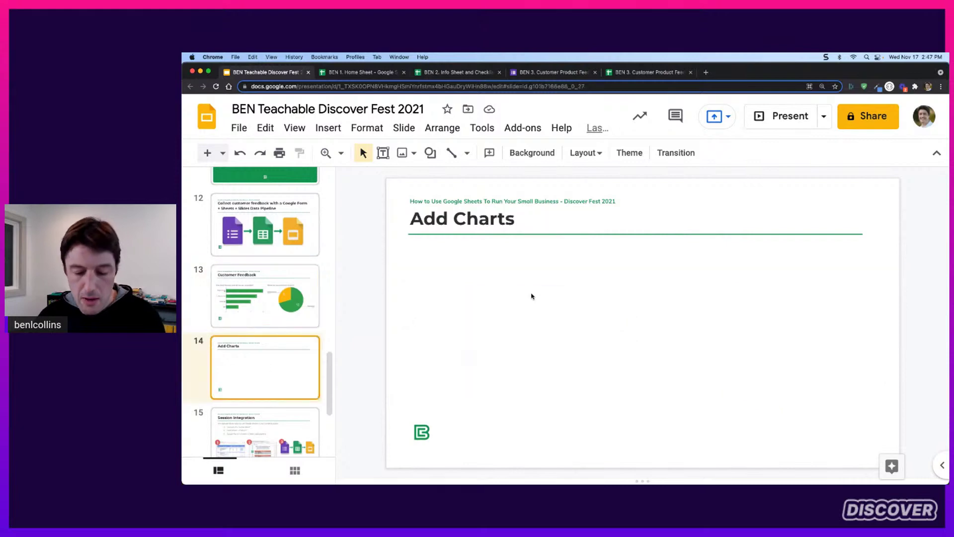
{"action": "key", "text": "super+v"}
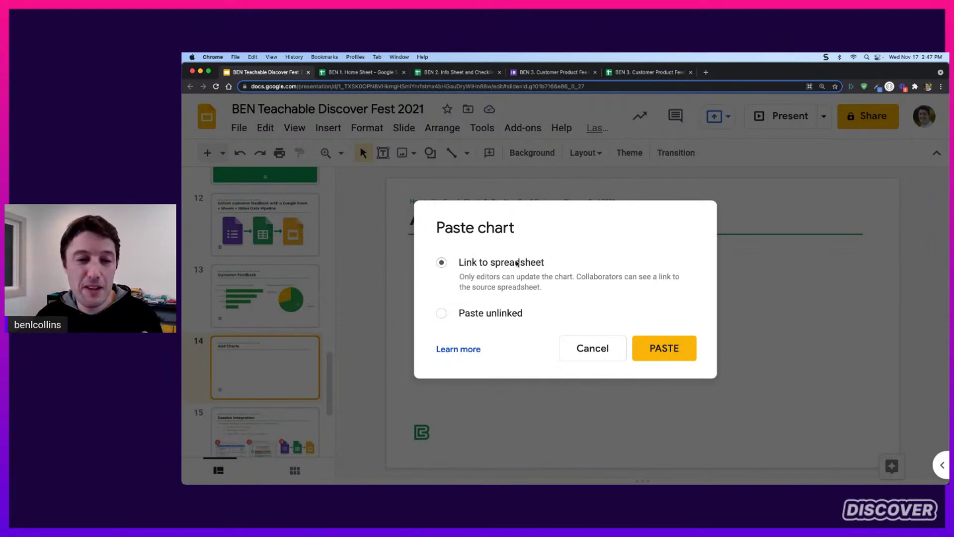
{"action": "left_click", "coordinate": [658, 343]}
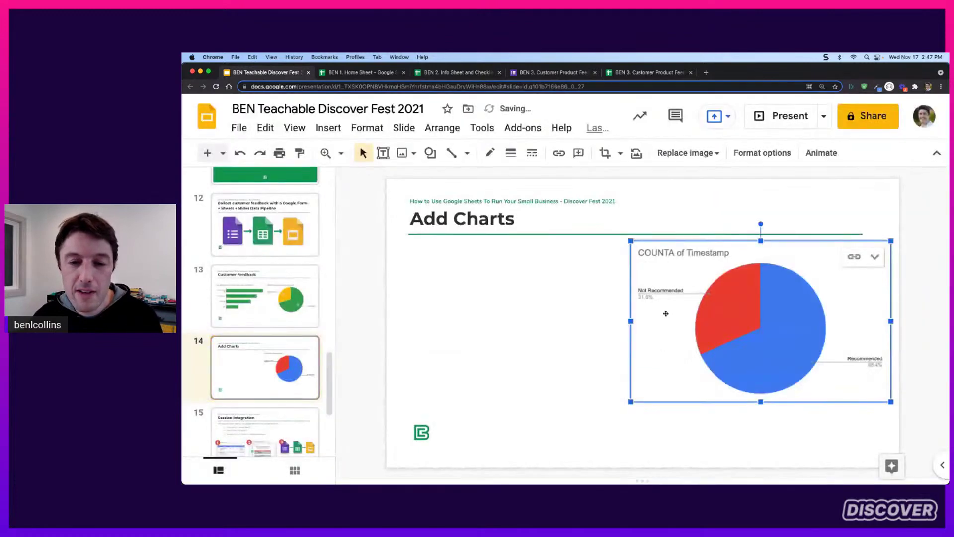
Move the linked pie chart toward the slide centre and confirm its link
{"action": "left_click_drag", "start_coordinate": [743, 257], "coordinate": [625, 284]}
{"action": "left_click", "coordinate": [841, 298]}
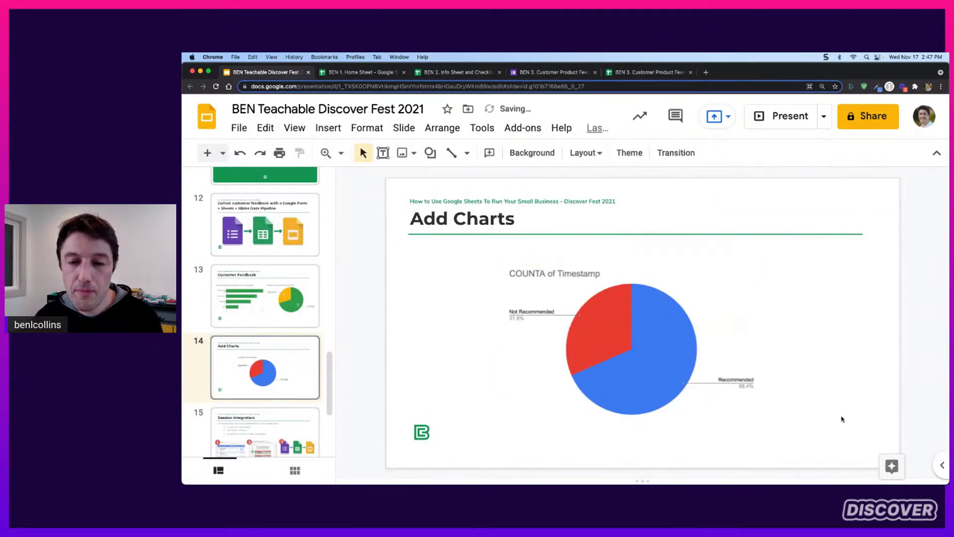
{"action": "left_click", "coordinate": [682, 277]}
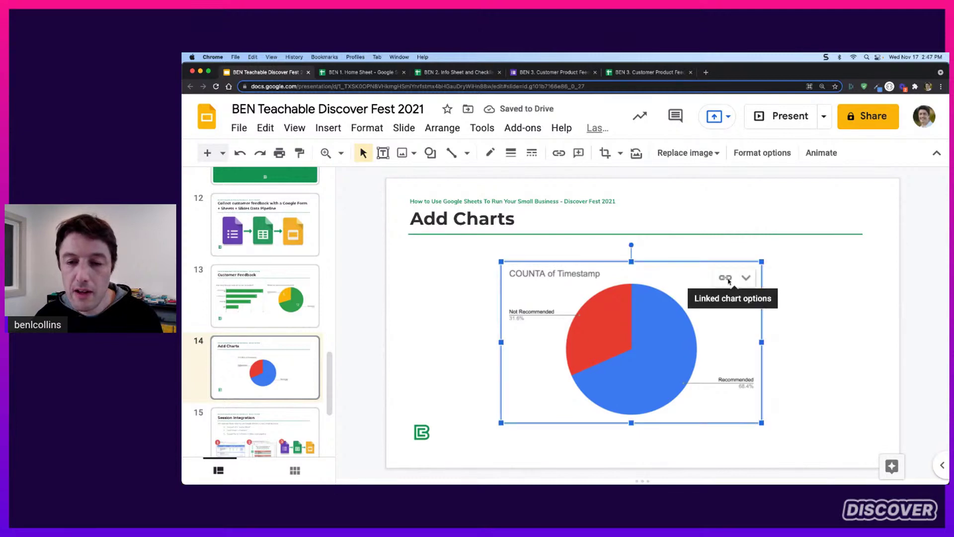
{"action": "left_click", "coordinate": [812, 278]}
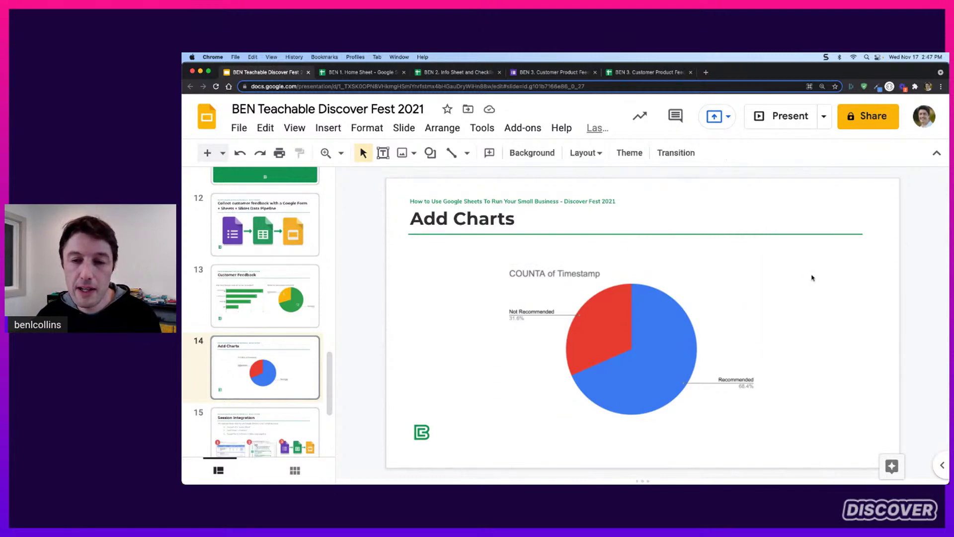
{"action": "left_click", "coordinate": [534, 74]}
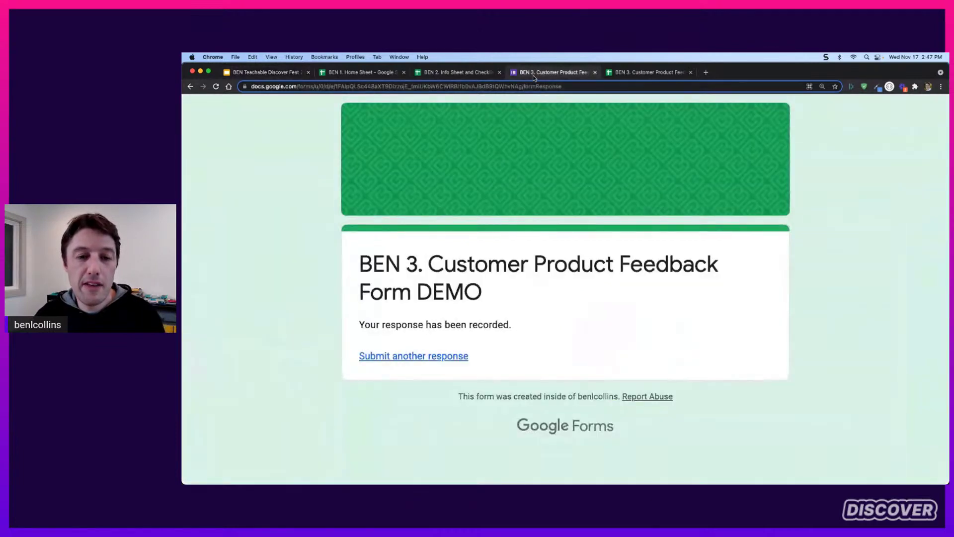
Start a new feedback response and rate the recommendation question 5
{"action": "left_click", "coordinate": [450, 356]}
{"action": "scroll", "coordinate": [614, 249], "scroll_direction": "down", "scroll_amount": 3}
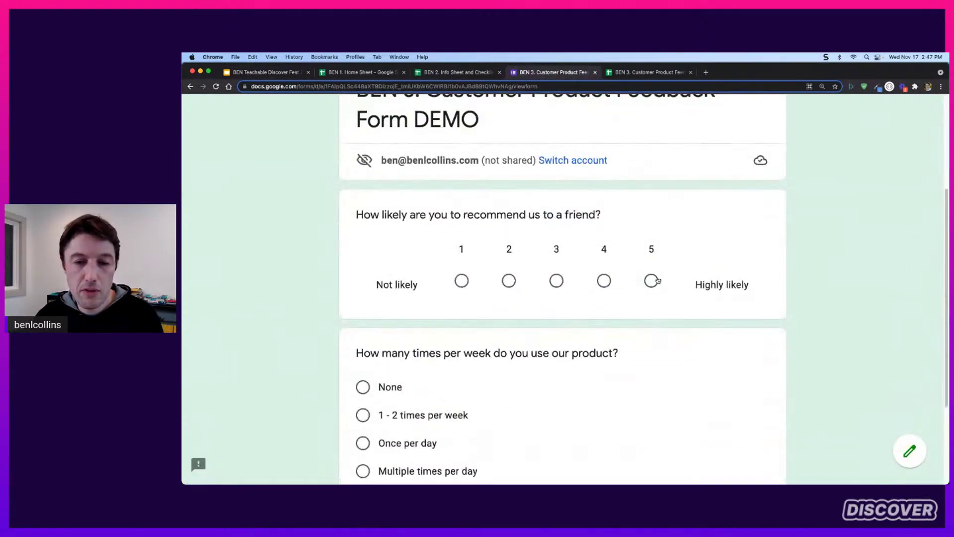
{"action": "left_click", "coordinate": [654, 280]}
{"action": "scroll", "coordinate": [567, 112], "scroll_direction": "up", "scroll_amount": 2}
{"action": "scroll", "coordinate": [559, 116], "scroll_direction": "up", "scroll_amount": 2}
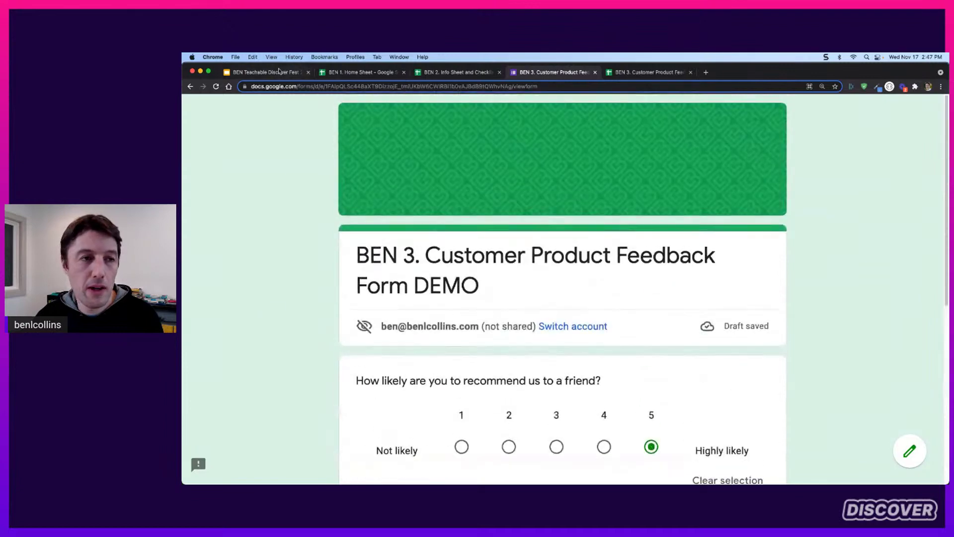
{"action": "left_click", "coordinate": [273, 72]}
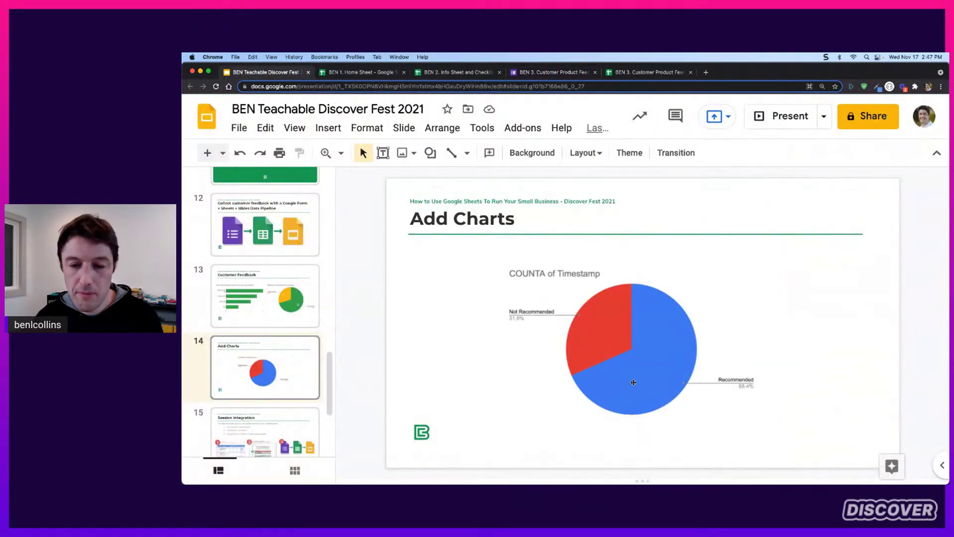
{"action": "left_click", "coordinate": [555, 73]}
Answer 'Multiple times per day' for usage and submit the response
{"action": "scroll", "coordinate": [699, 294], "scroll_direction": "down", "scroll_amount": 3}
{"action": "scroll", "coordinate": [694, 349], "scroll_direction": "down", "scroll_amount": 3}
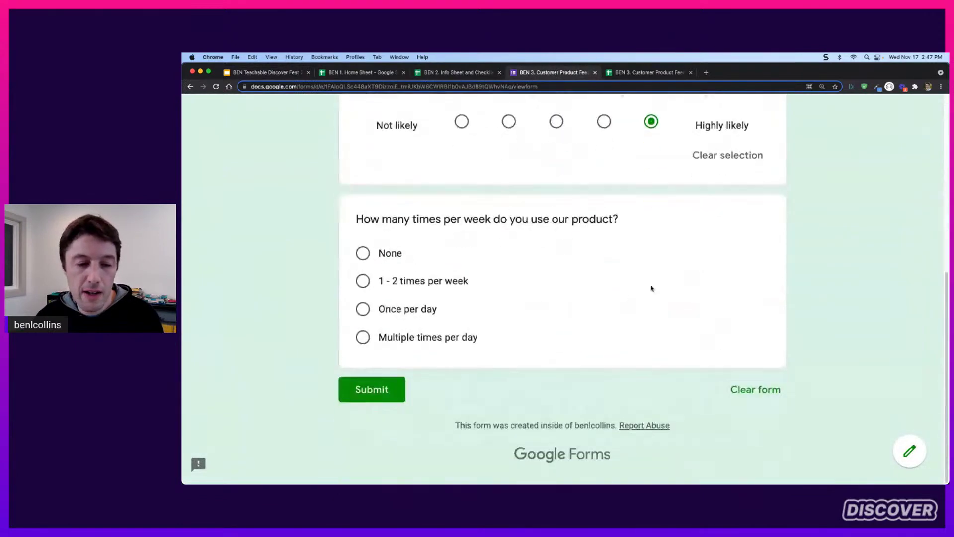
{"action": "left_click", "coordinate": [363, 337]}
{"action": "left_click", "coordinate": [390, 413]}
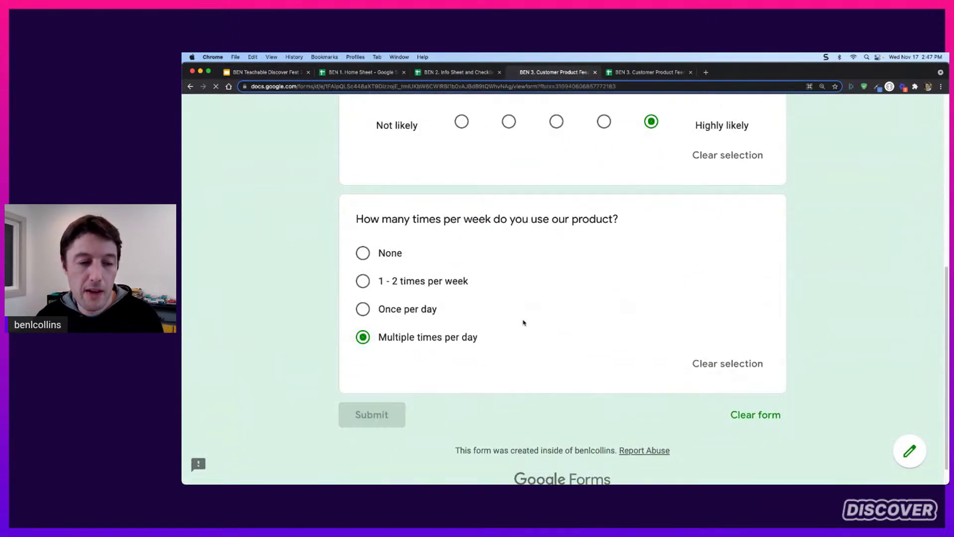
{"action": "left_click", "coordinate": [290, 73]}
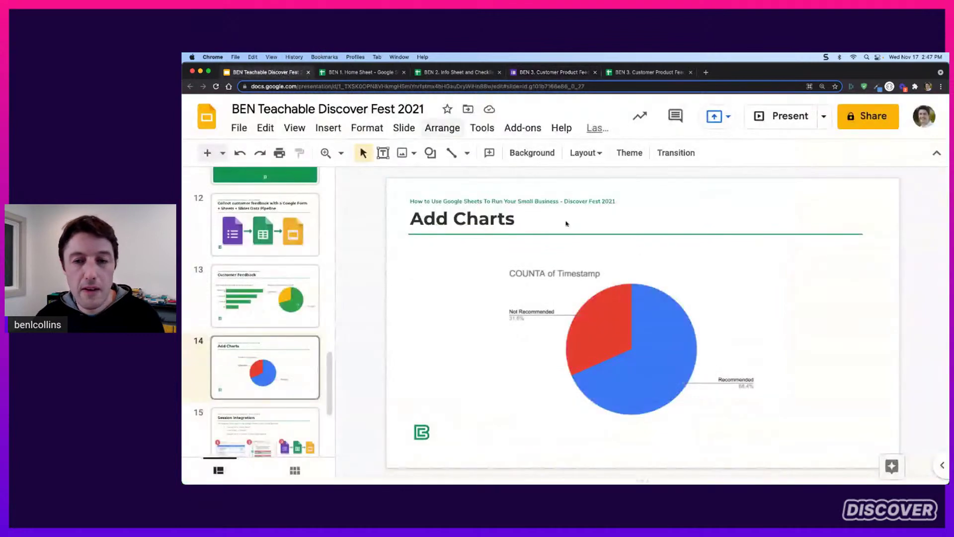
{"action": "left_click", "coordinate": [644, 74]}
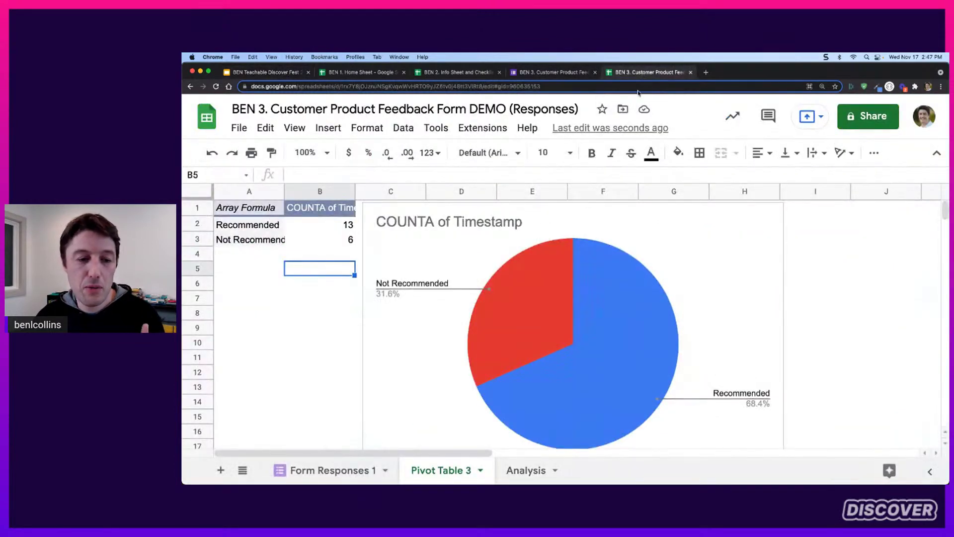
Check the newest responses in rows 19–21 of the Form Responses 1 sheet
{"action": "left_click", "coordinate": [273, 226]}
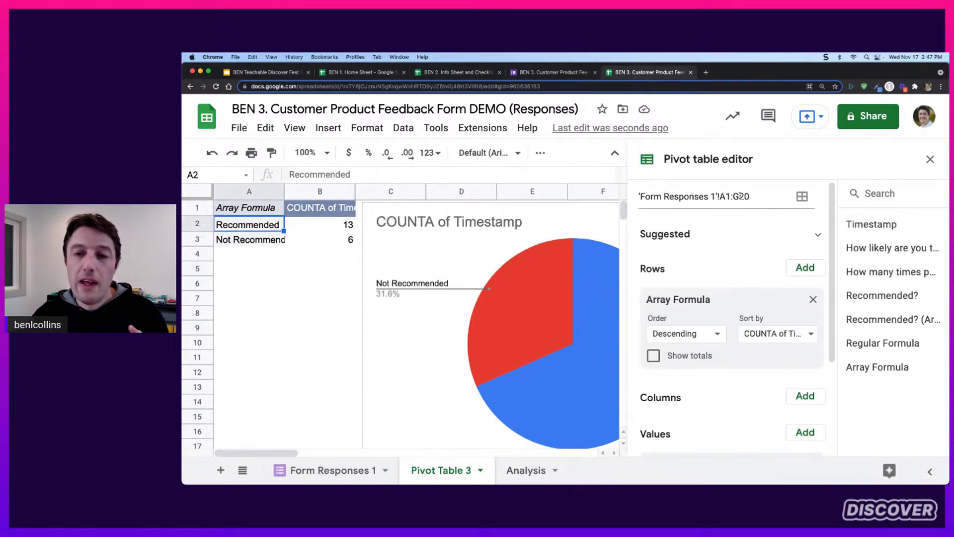
{"action": "left_click", "coordinate": [348, 470]}
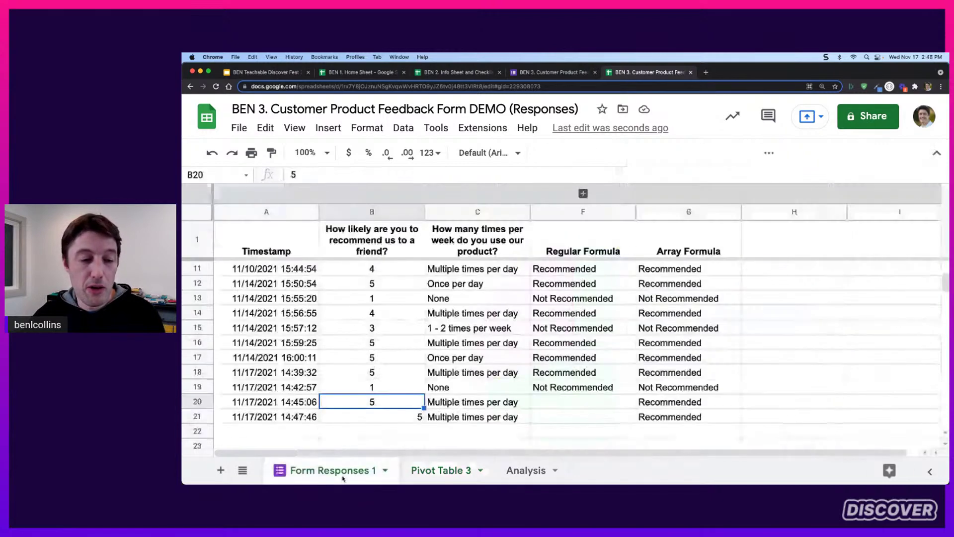
{"action": "left_click", "coordinate": [291, 418]}
{"action": "key", "text": "shift+Right"}
{"action": "key", "text": "shift+Right"}
{"action": "key", "text": "shift+Right"}
{"action": "key", "text": "shift+Right"}
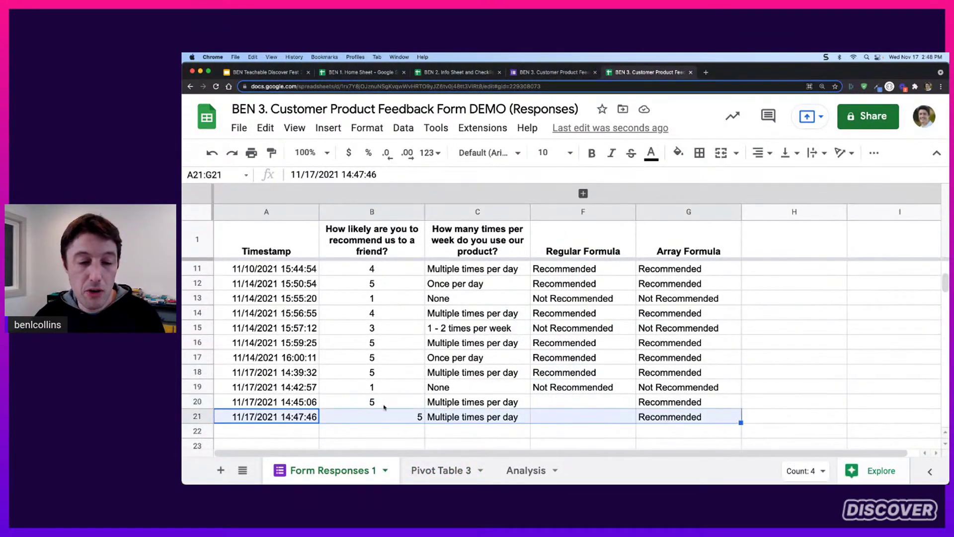
{"action": "left_click_drag", "start_coordinate": [296, 405], "coordinate": [704, 390]}
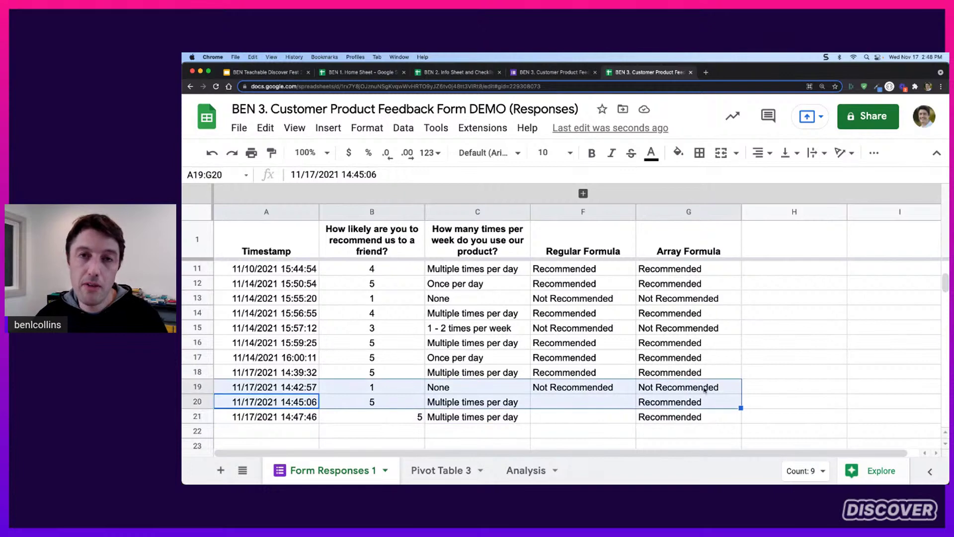
Change the Pivot Table 3 source range to 'Form Responses 1'!A1:G100
{"action": "left_click", "coordinate": [458, 470]}
{"action": "left_click", "coordinate": [758, 197]}
{"action": "key", "text": "shift+Left"}
{"action": "key", "text": "shift+Left"}
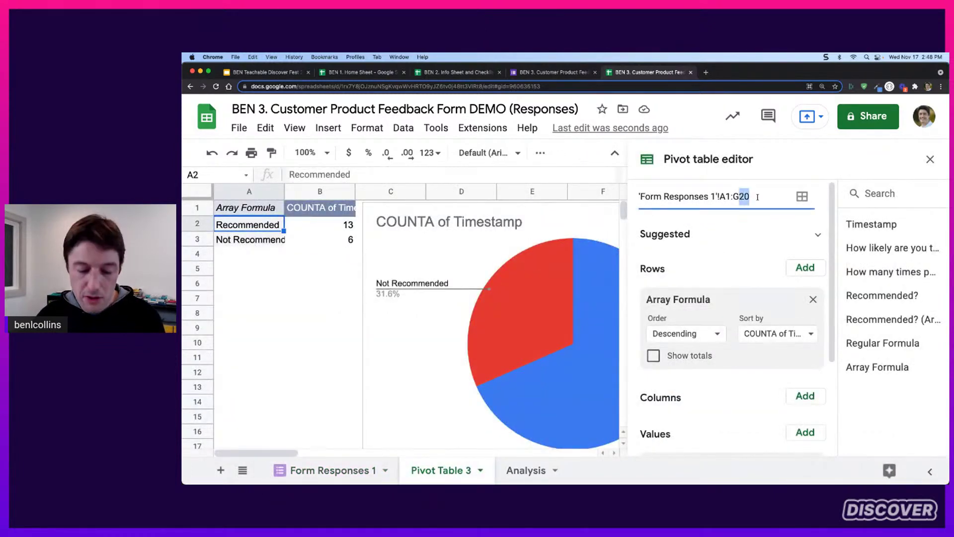
{"action": "type", "text": "1000"}
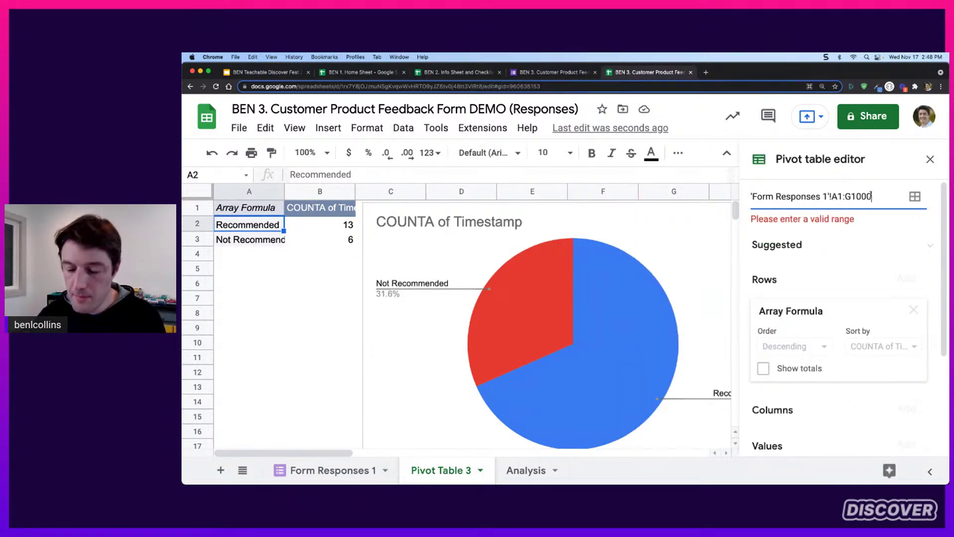
{"action": "key", "text": "BackSpace"}
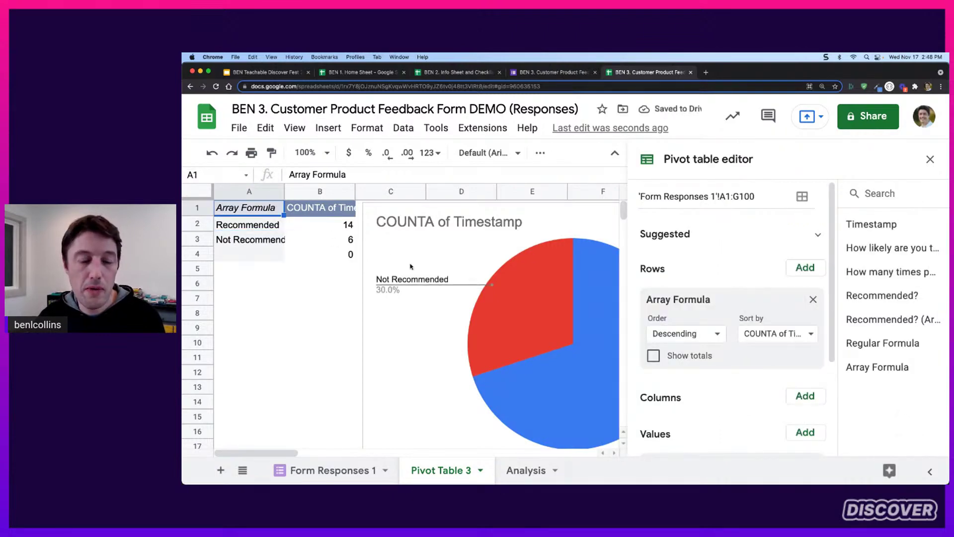
Confirm Recommended now reads 14 and update the linked chart on the slide
{"action": "left_click", "coordinate": [328, 227]}
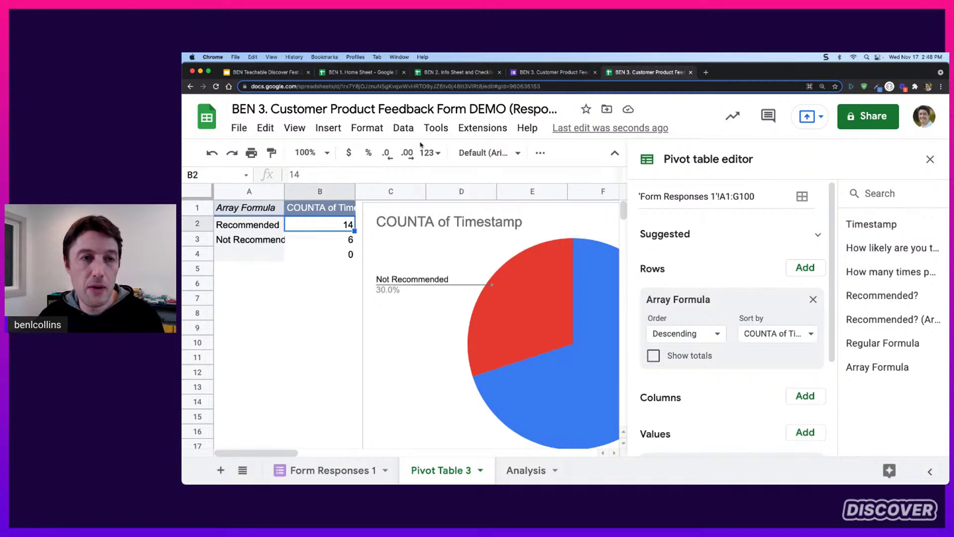
{"action": "left_click", "coordinate": [289, 73]}
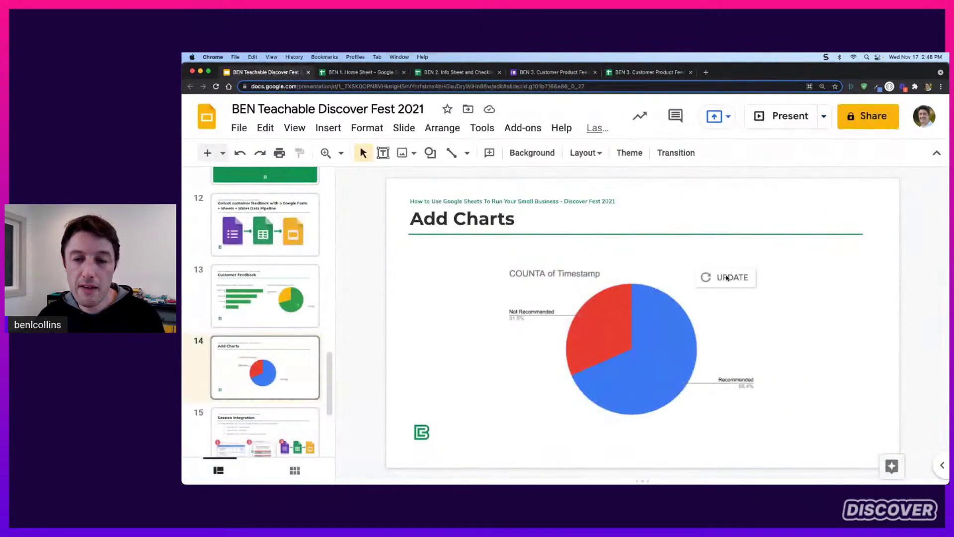
{"action": "left_click", "coordinate": [726, 278]}
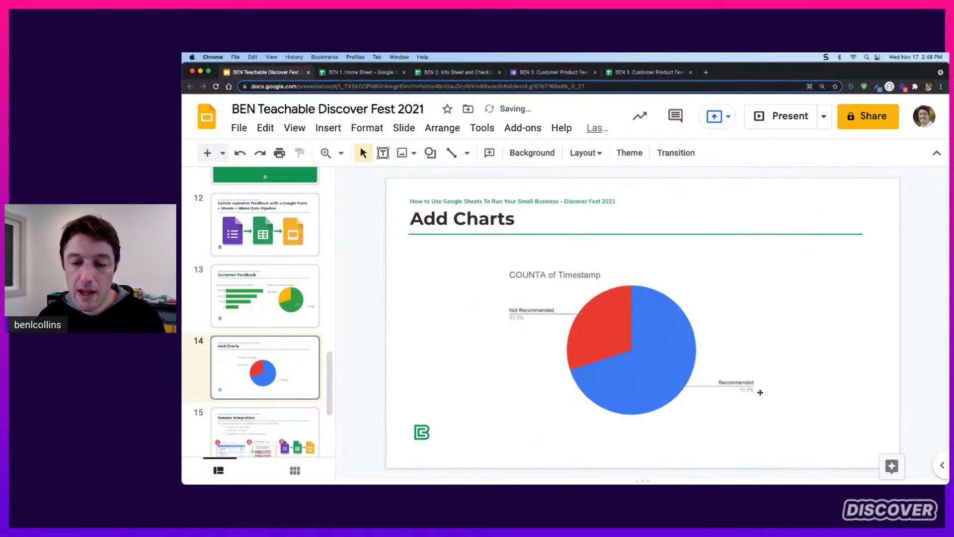
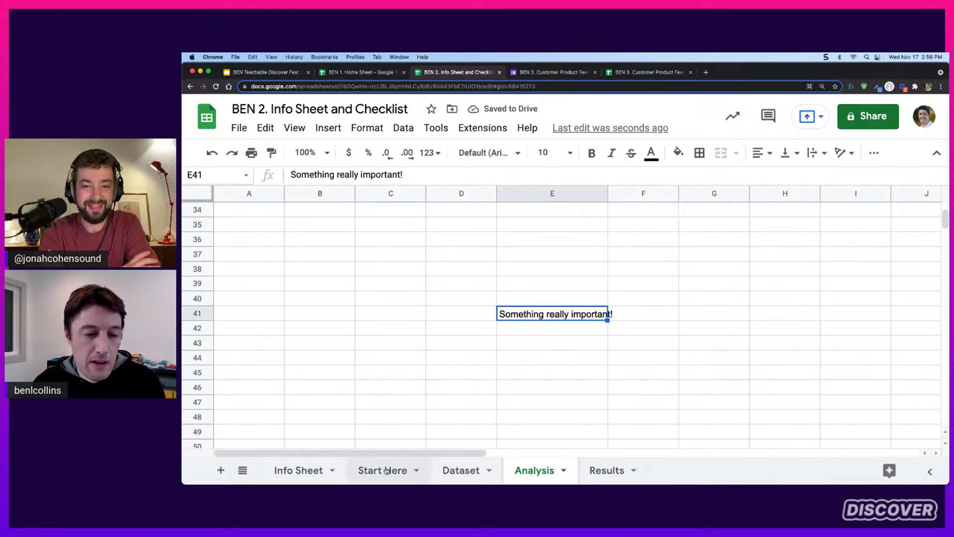
On Start Here, type 'Important' into F10 directly below Results in the directory
{"action": "left_click", "coordinate": [391, 470]}
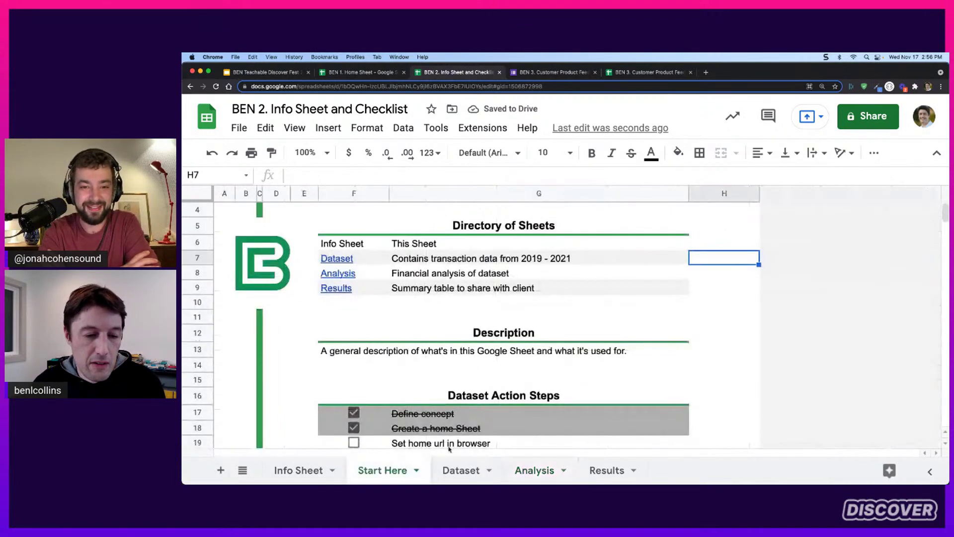
{"action": "left_click", "coordinate": [405, 304]}
{"action": "left_click", "coordinate": [345, 304]}
{"action": "type", "text": "Importn"}
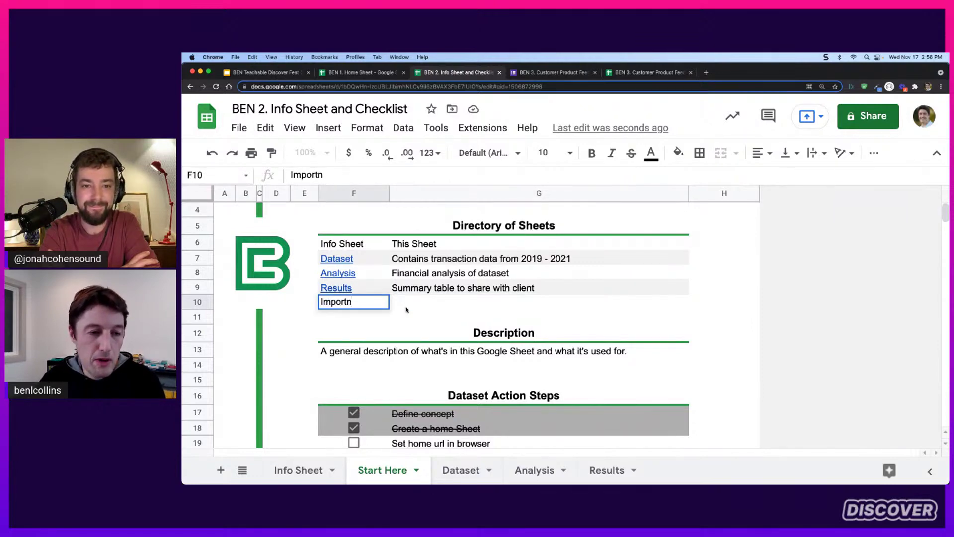
{"action": "key", "text": "BackSpace"}
{"action": "type", "text": "ant"}
{"action": "key", "text": "Return"}
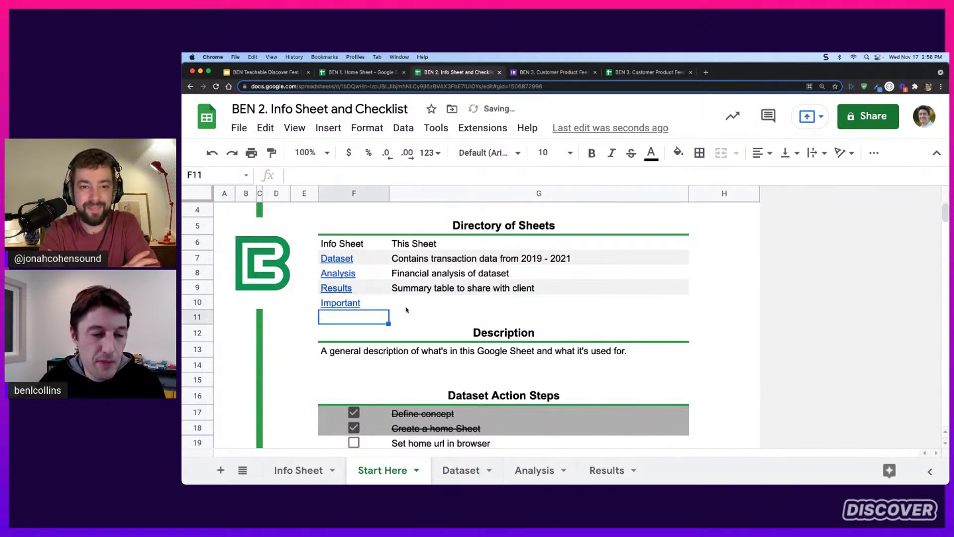
{"action": "key", "text": "Up"}
Link the Important cell F10 to the range Analysis!E41
{"action": "right_click", "coordinate": [356, 305]}
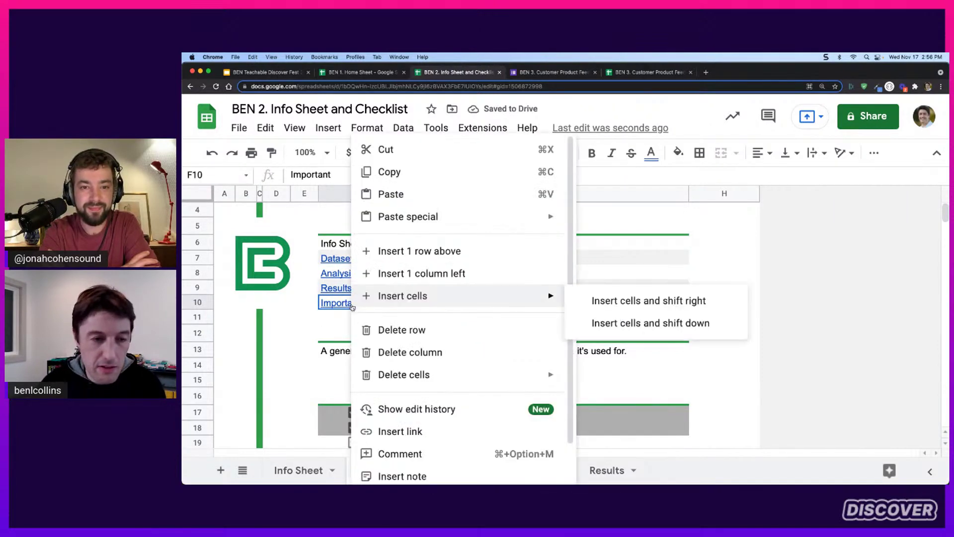
{"action": "left_click", "coordinate": [420, 432]}
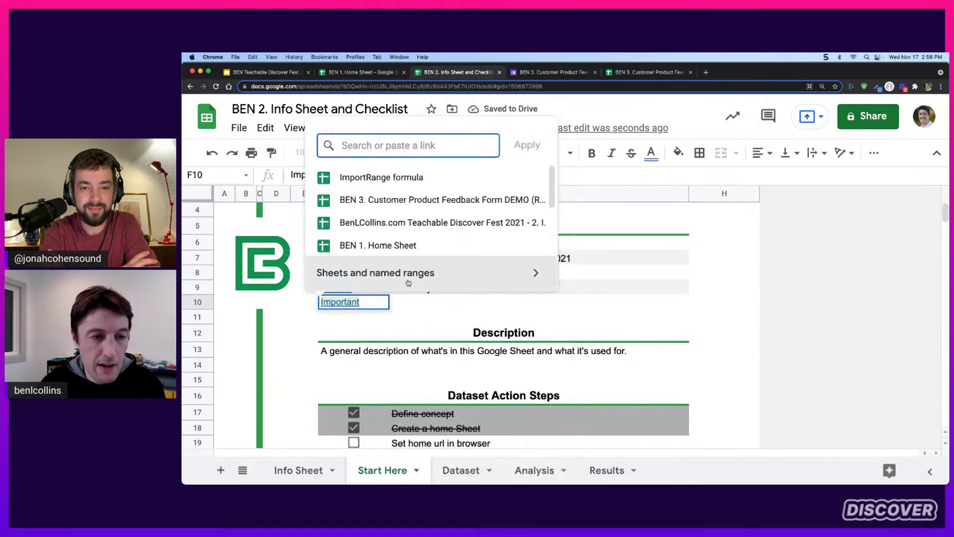
{"action": "left_click", "coordinate": [414, 276]}
{"action": "scroll", "coordinate": [427, 241], "scroll_direction": "down", "scroll_amount": 2}
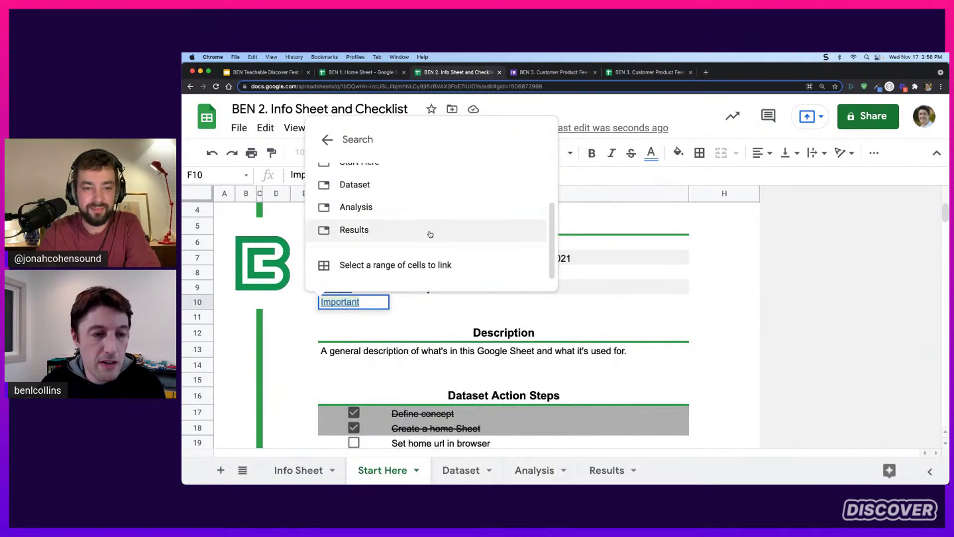
{"action": "left_click", "coordinate": [408, 270]}
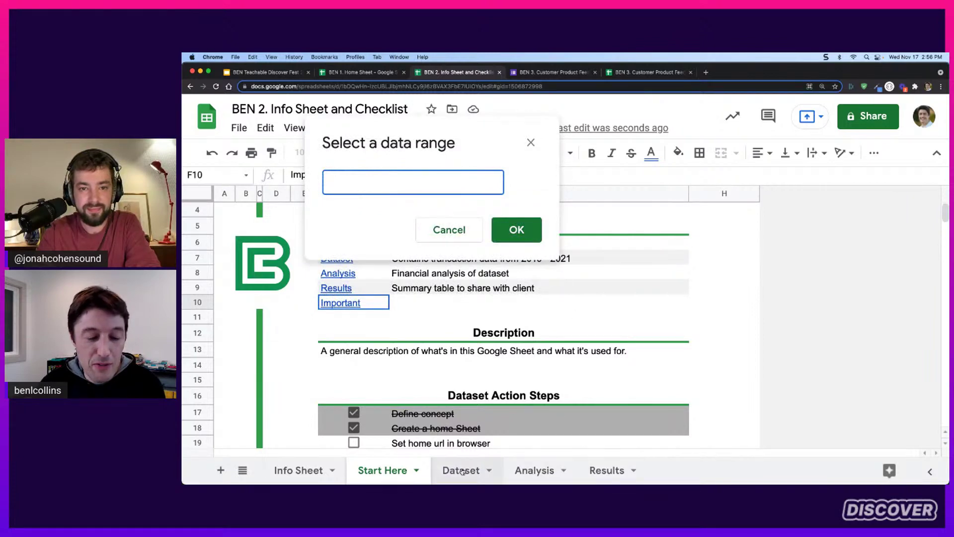
{"action": "left_click", "coordinate": [545, 471]}
{"action": "left_click", "coordinate": [551, 320]}
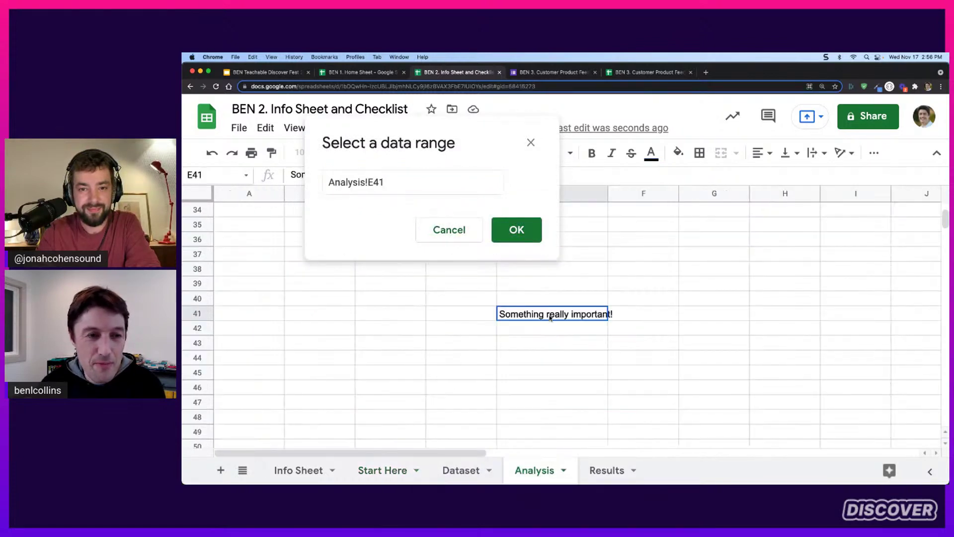
{"action": "left_click", "coordinate": [517, 229]}
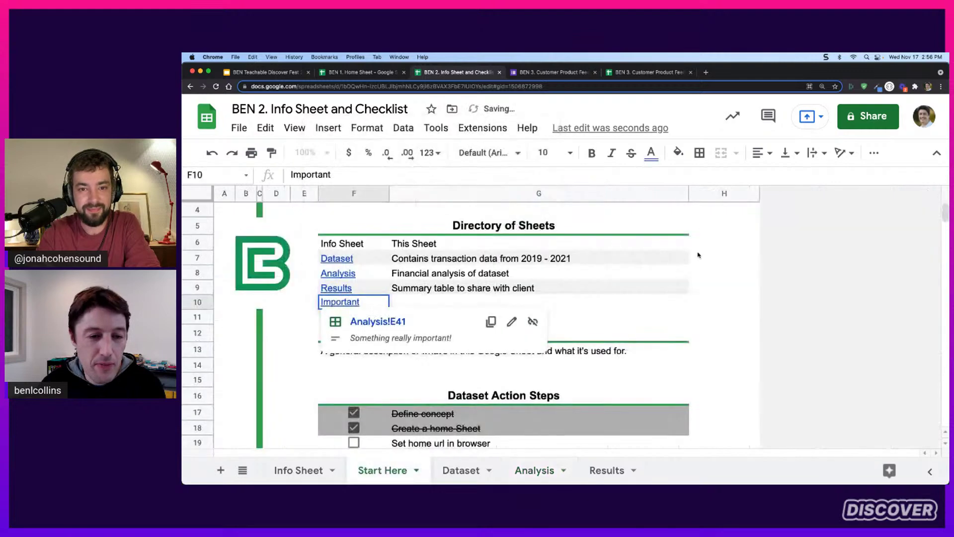
Follow the Important link twice to confirm it jumps to Analysis!E41
{"action": "left_click", "coordinate": [446, 300]}
{"action": "left_click", "coordinate": [347, 305]}
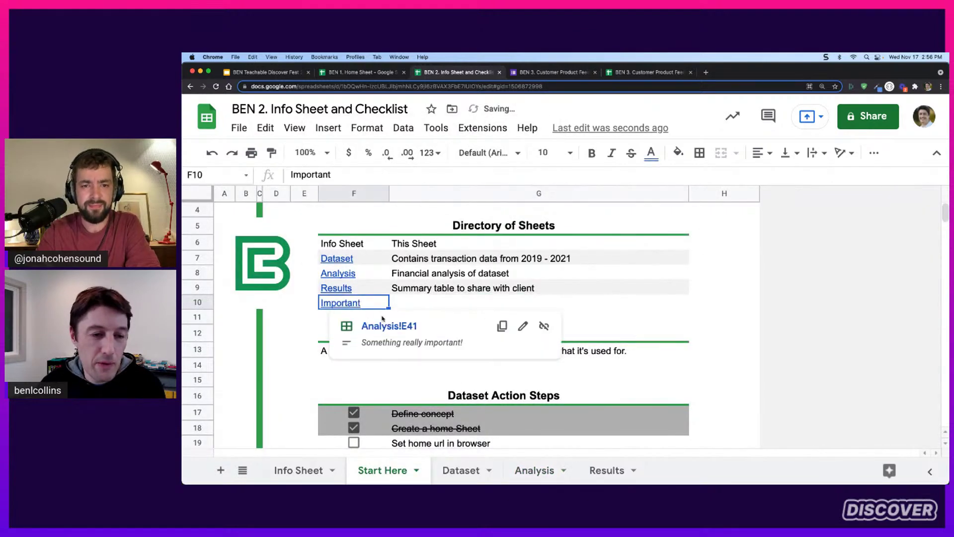
{"action": "left_click", "coordinate": [393, 326]}
{"action": "scroll", "coordinate": [687, 289], "scroll_direction": "up", "scroll_amount": 10}
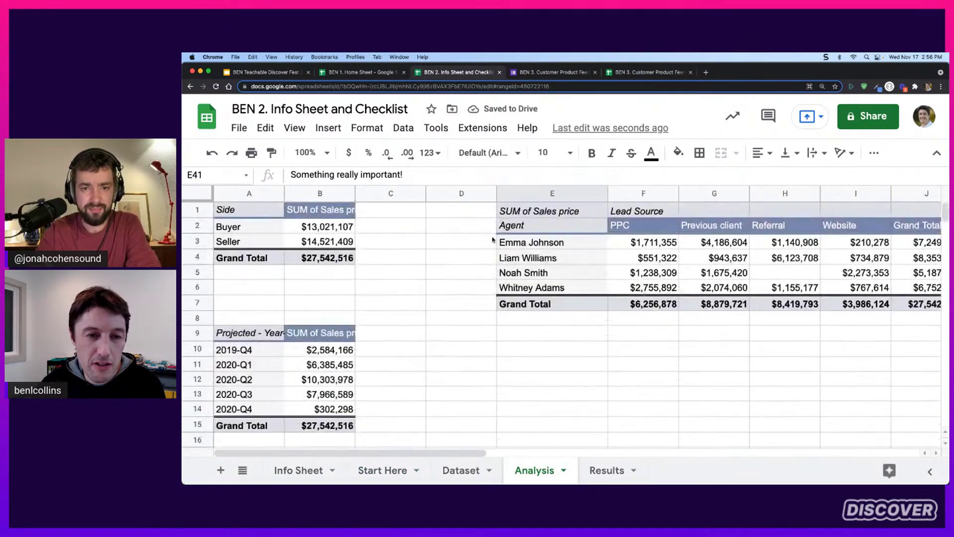
{"action": "left_click", "coordinate": [398, 206]}
{"action": "left_click", "coordinate": [381, 470]}
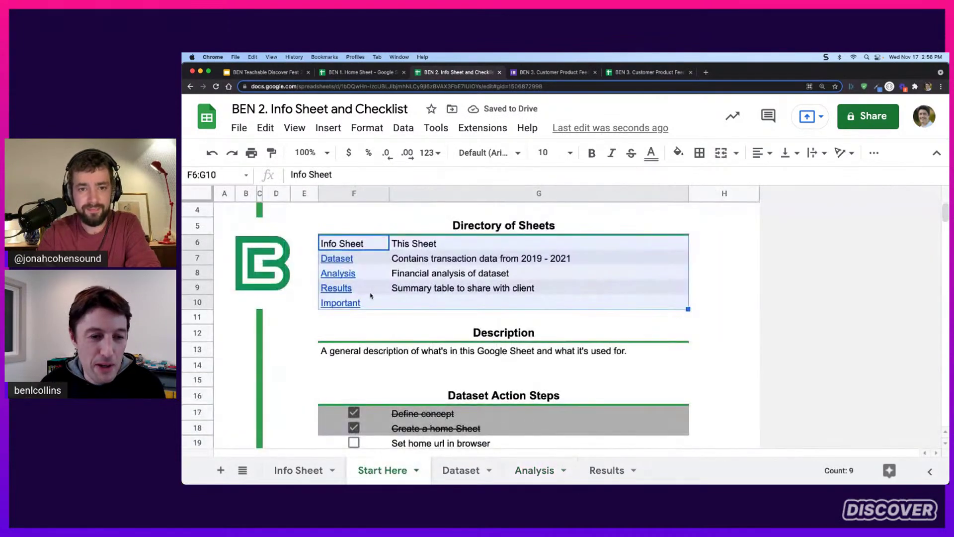
{"action": "left_click", "coordinate": [547, 304]}
{"action": "left_click", "coordinate": [348, 304]}
{"action": "left_click", "coordinate": [390, 326]}
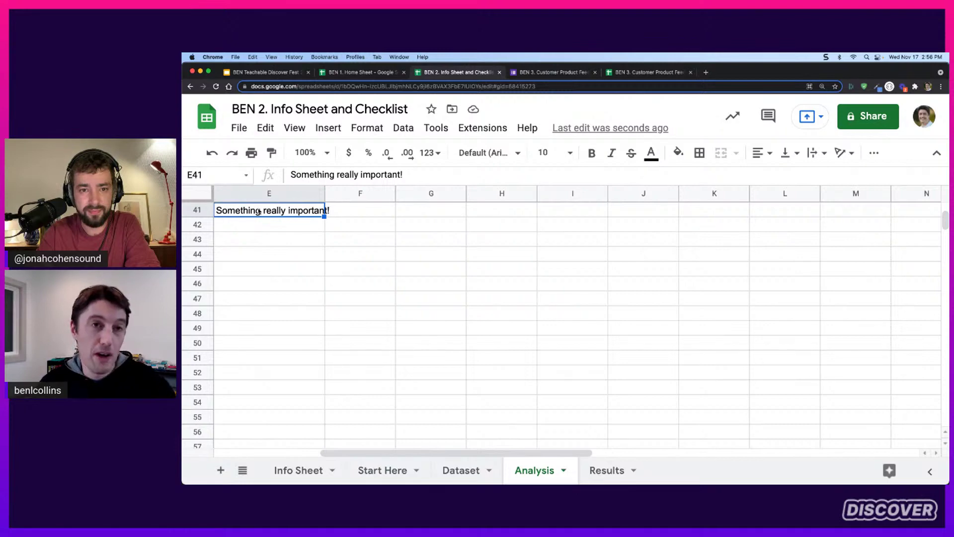
Browse the Analysis sheet around E22:H29, then return to the Important entry on Start Here
{"action": "left_click_drag", "start_coordinate": [446, 452], "coordinate": [290, 448]}
{"action": "scroll", "coordinate": [485, 365], "scroll_direction": "up", "scroll_amount": 2}
{"action": "scroll", "coordinate": [534, 382], "scroll_direction": "up", "scroll_amount": 8}
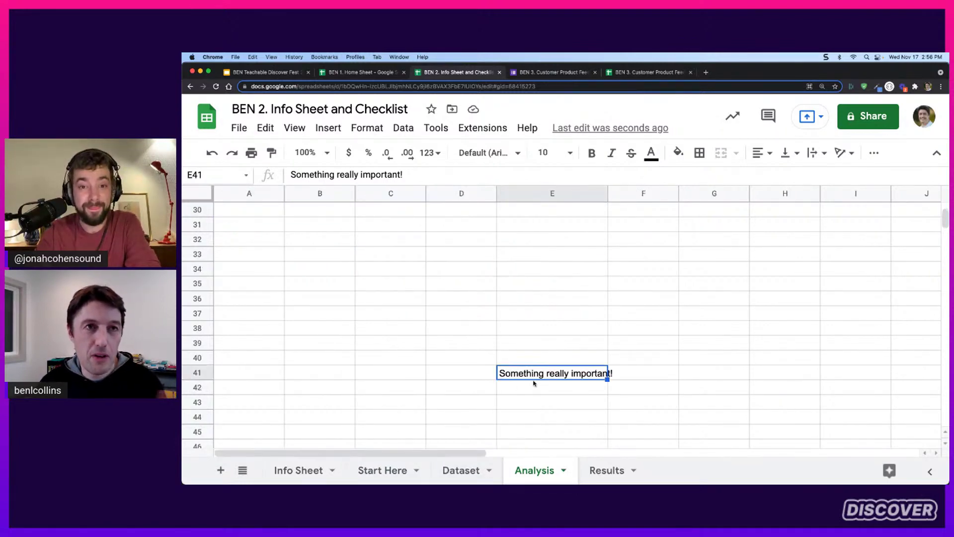
{"action": "left_click_drag", "start_coordinate": [547, 268], "coordinate": [817, 378]}
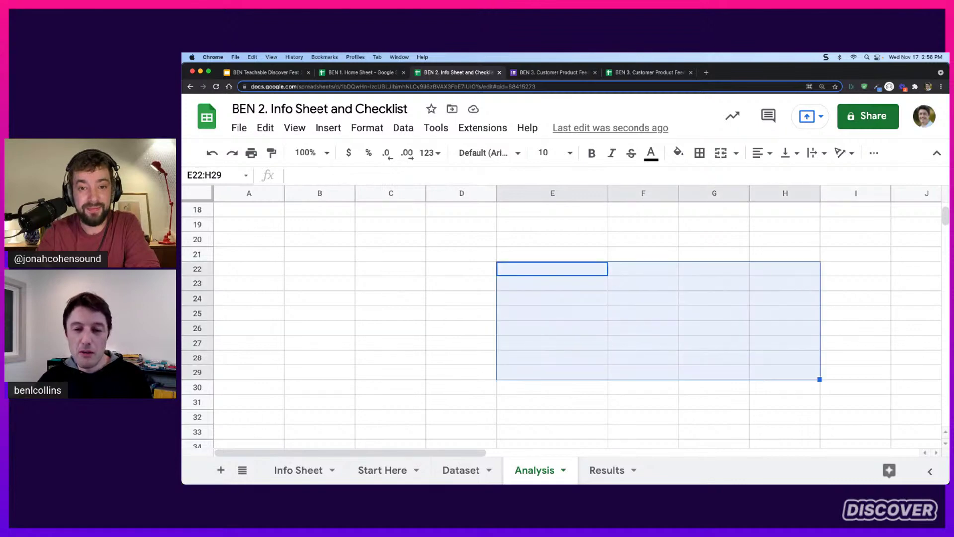
{"action": "scroll", "coordinate": [549, 329], "scroll_direction": "up", "scroll_amount": 6}
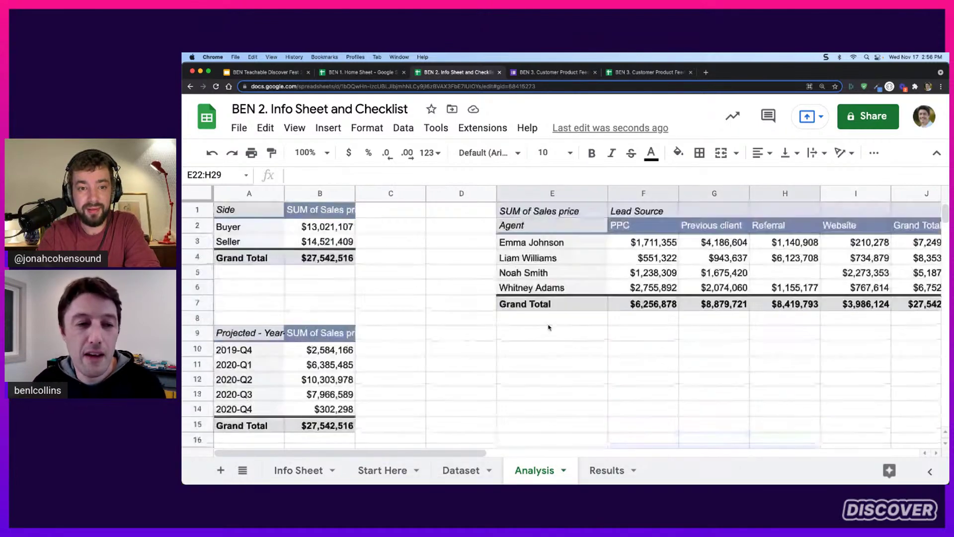
{"action": "left_click", "coordinate": [367, 471]}
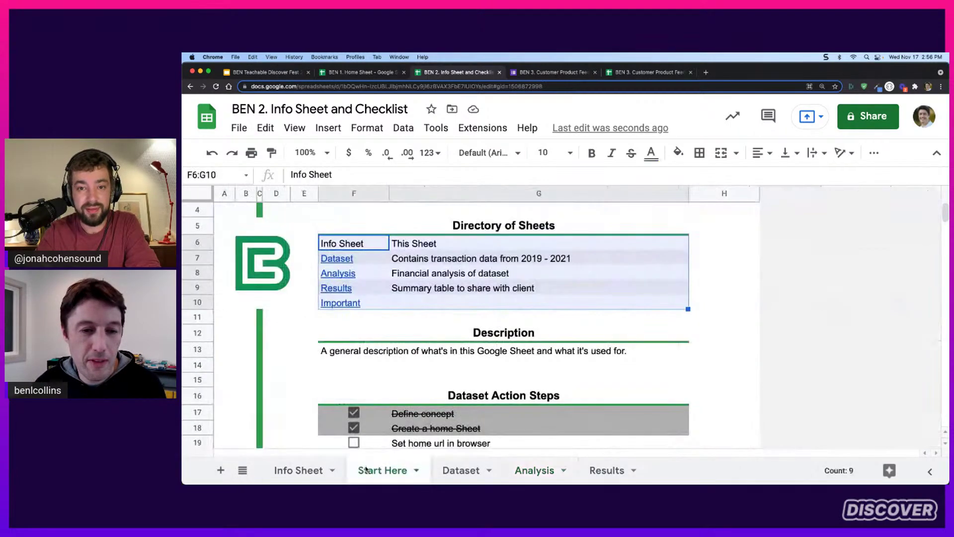
{"action": "left_click", "coordinate": [384, 301]}
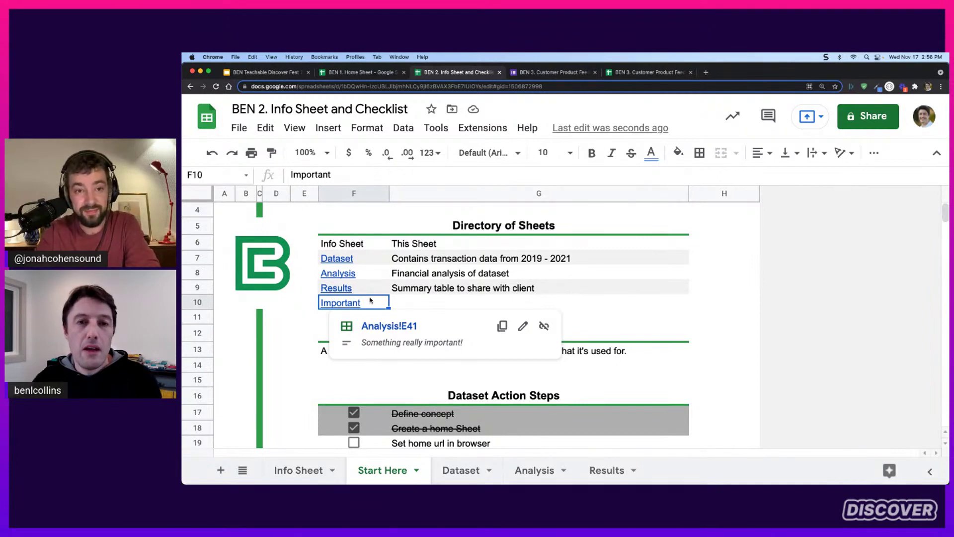
{"action": "left_click", "coordinate": [297, 72]}
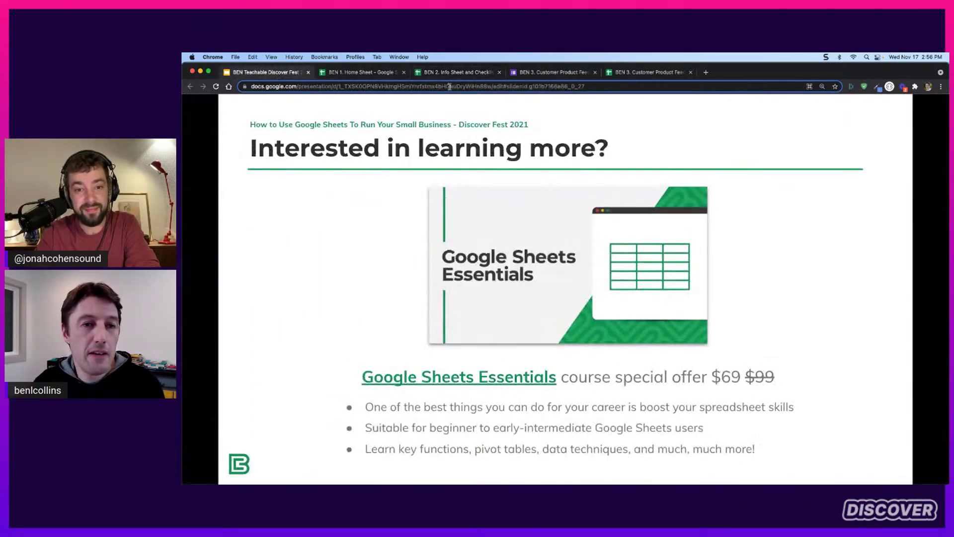
{"action": "left_click", "coordinate": [591, 85]}
{"action": "key", "text": "super+c"}
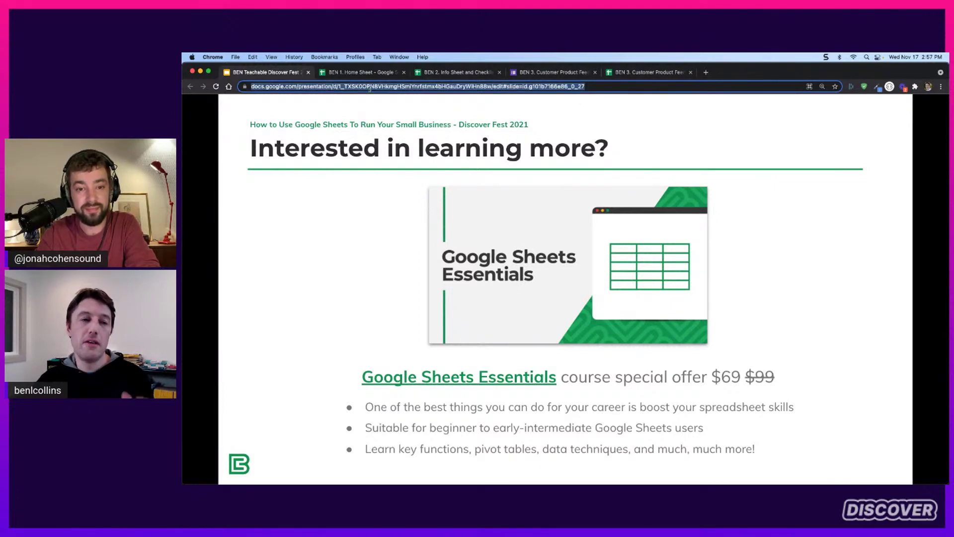
{"action": "left_click", "coordinate": [460, 75]}
{"action": "left_click", "coordinate": [342, 319]}
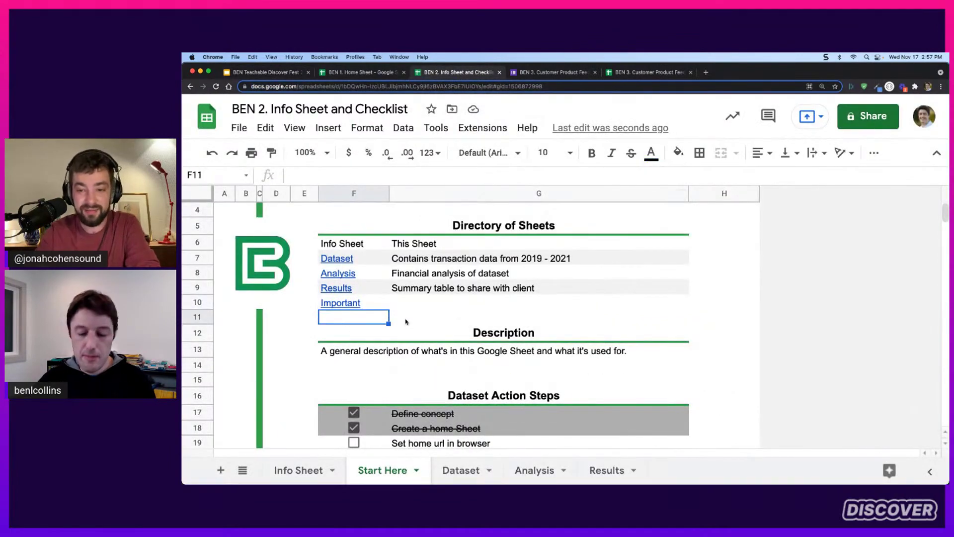
{"action": "key", "text": "super+v"}
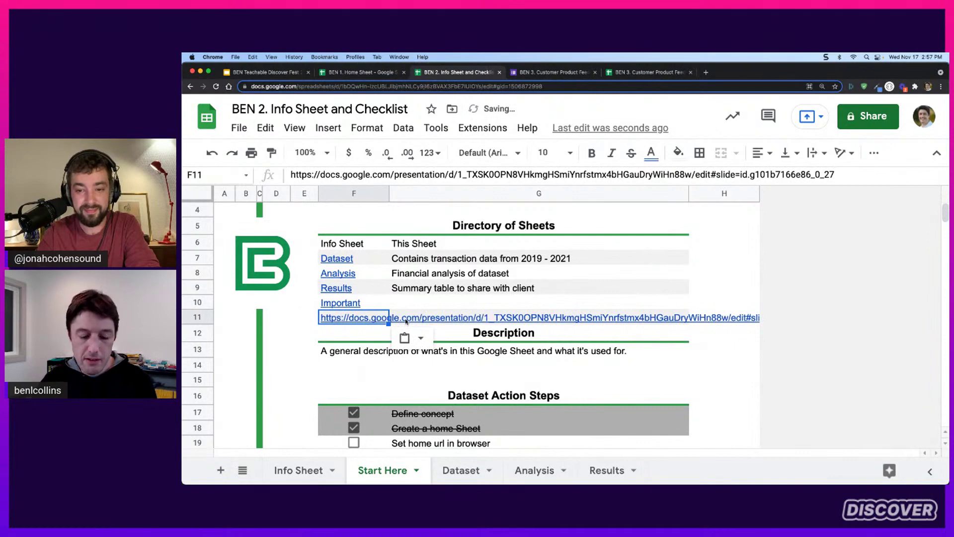
{"action": "key", "text": "Delete"}
{"action": "type", "text": "=hyperlink"}
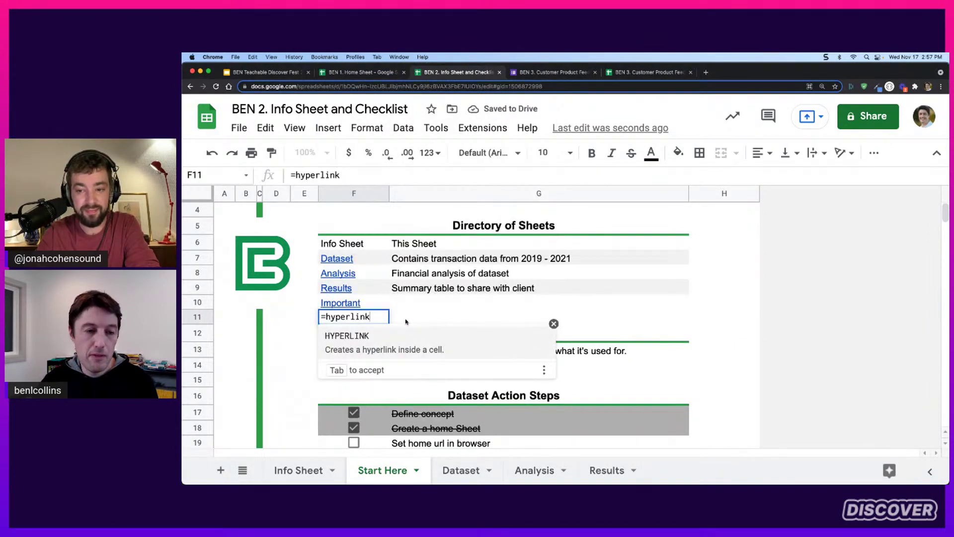
{"action": "key", "text": "Tab"}
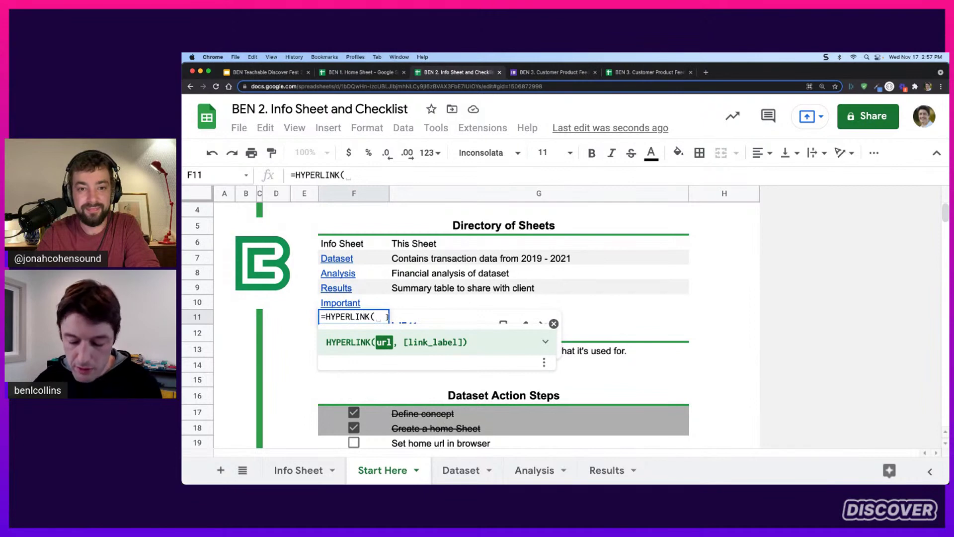
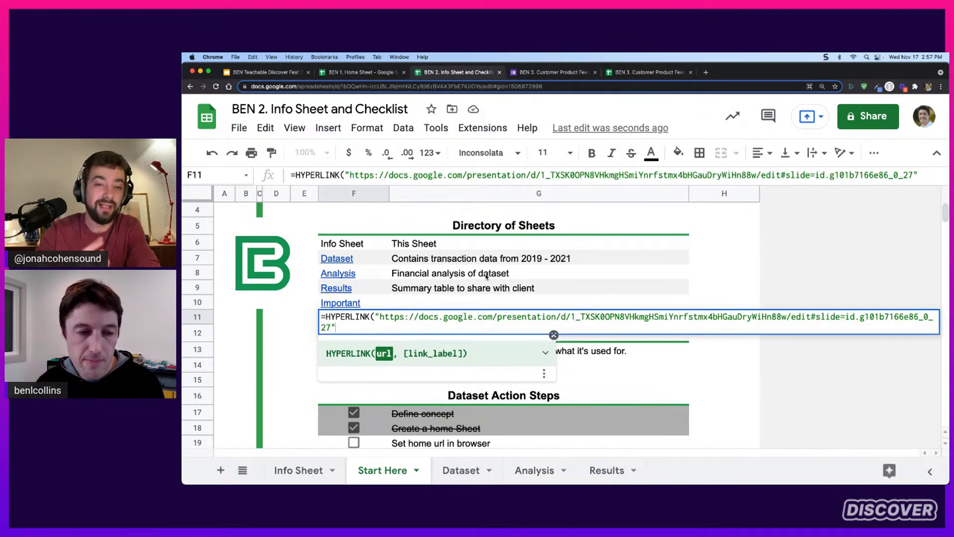
{"action": "key", "text": "Escape"}
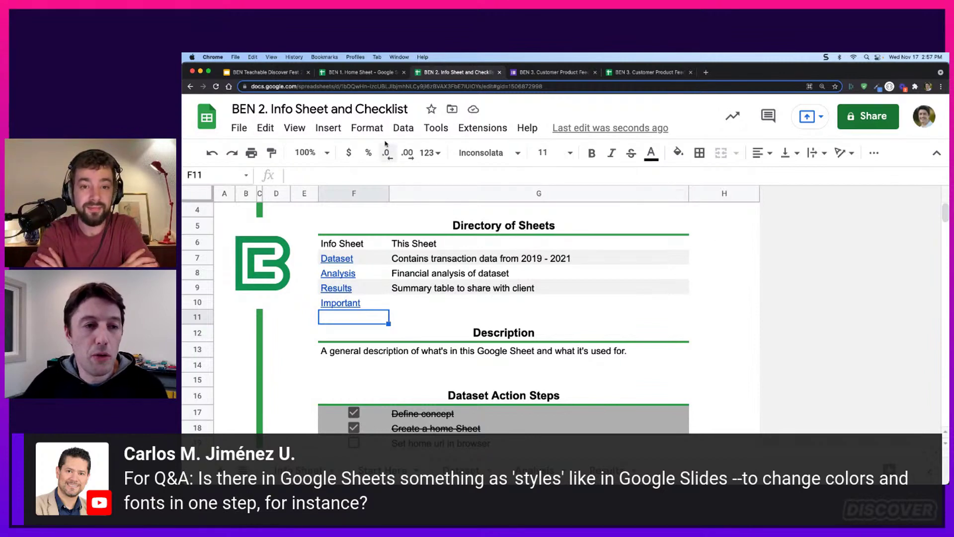
Open the theme list and preview Paradigm and Streamline on Start Here
{"action": "left_click", "coordinate": [373, 131]}
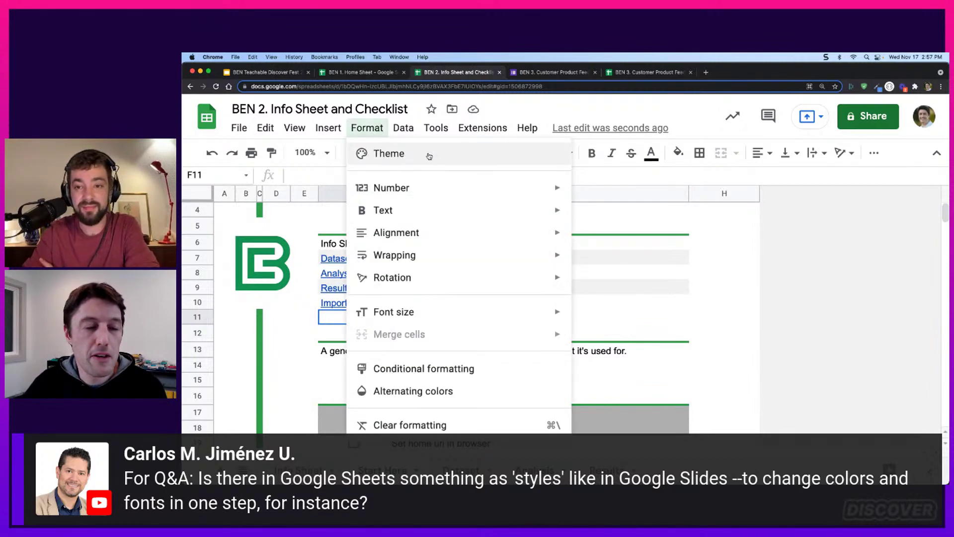
{"action": "left_click", "coordinate": [414, 157]}
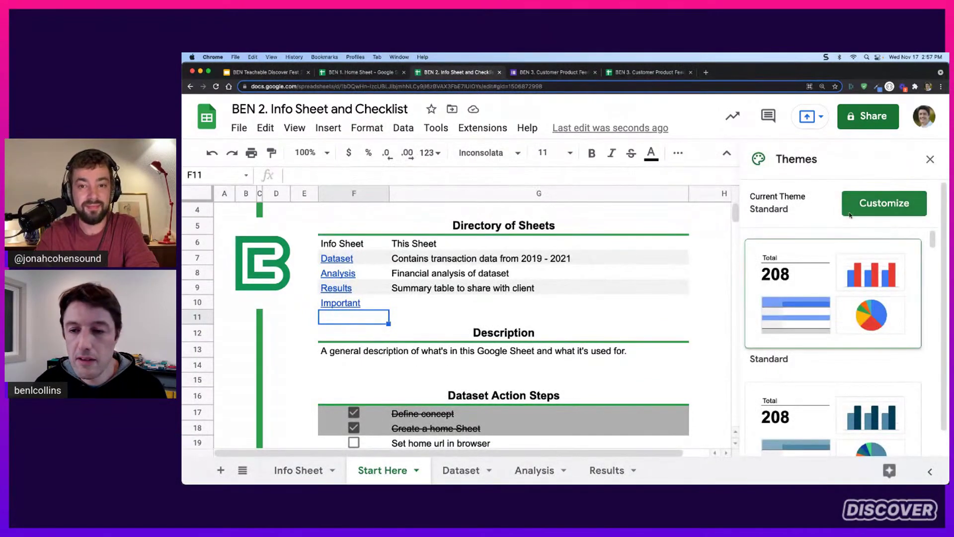
{"action": "scroll", "coordinate": [835, 237], "scroll_direction": "down", "scroll_amount": 3}
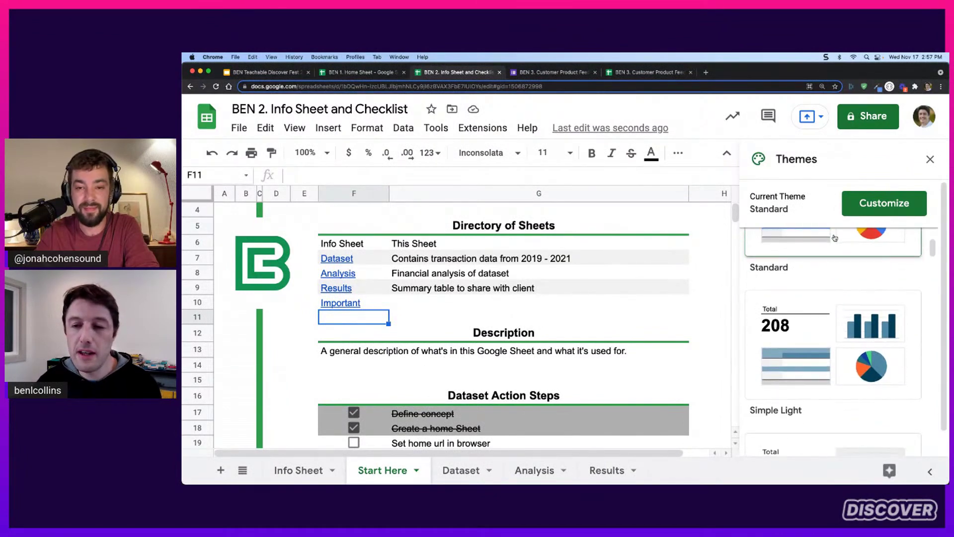
{"action": "scroll", "coordinate": [825, 268], "scroll_direction": "down", "scroll_amount": 6}
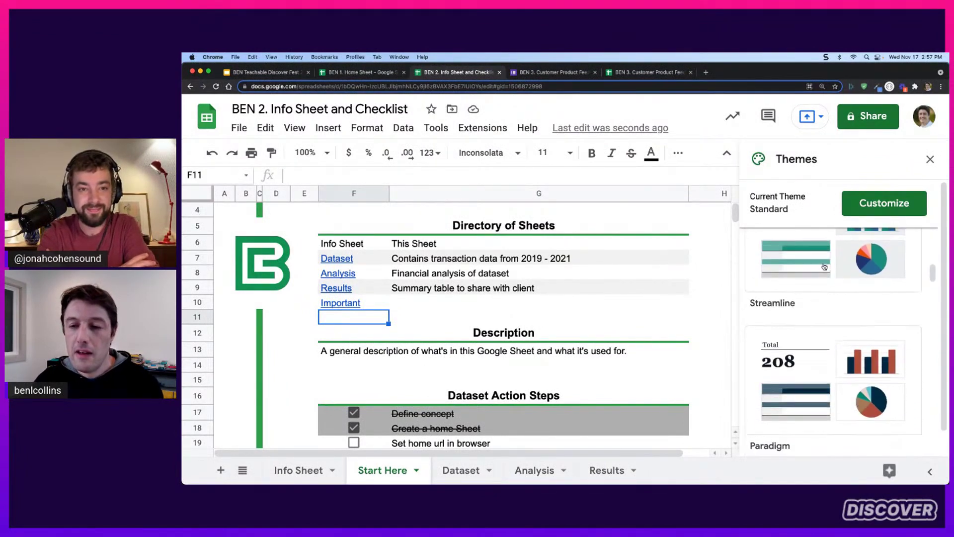
{"action": "left_click", "coordinate": [811, 348]}
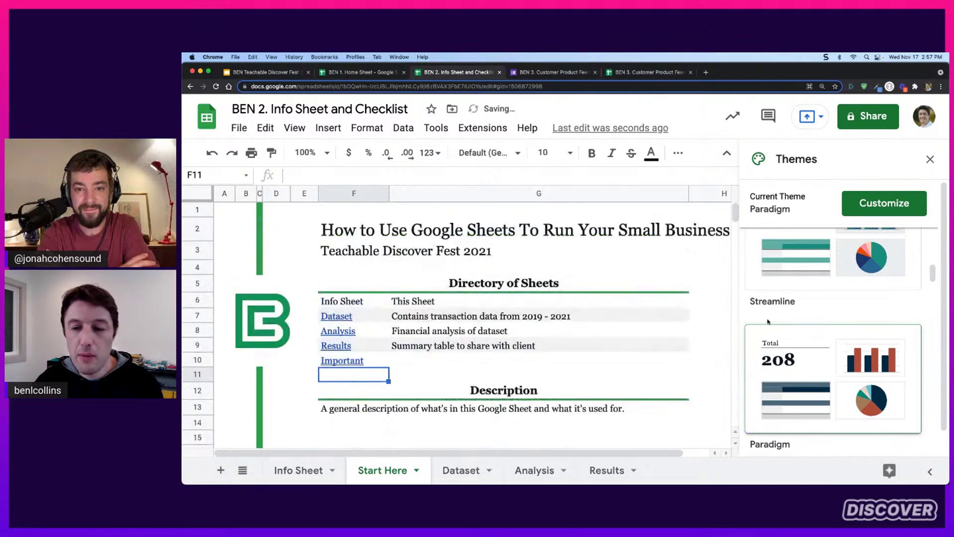
{"action": "left_click", "coordinate": [802, 301]}
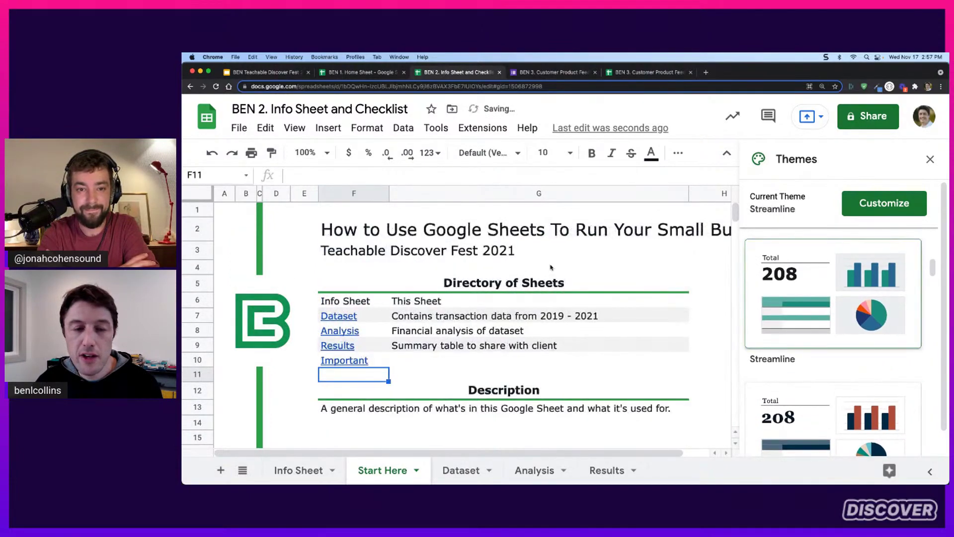
On the Results charts, try Paradigm, Shift, Momentum and Earthy, then apply Standard
{"action": "scroll", "coordinate": [631, 307], "scroll_direction": "down", "scroll_amount": 3}
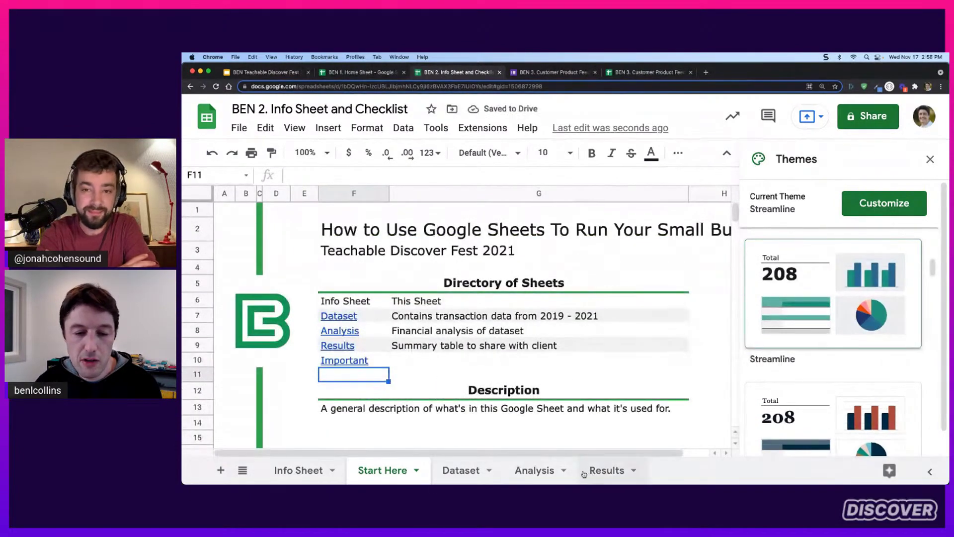
{"action": "left_click", "coordinate": [603, 471]}
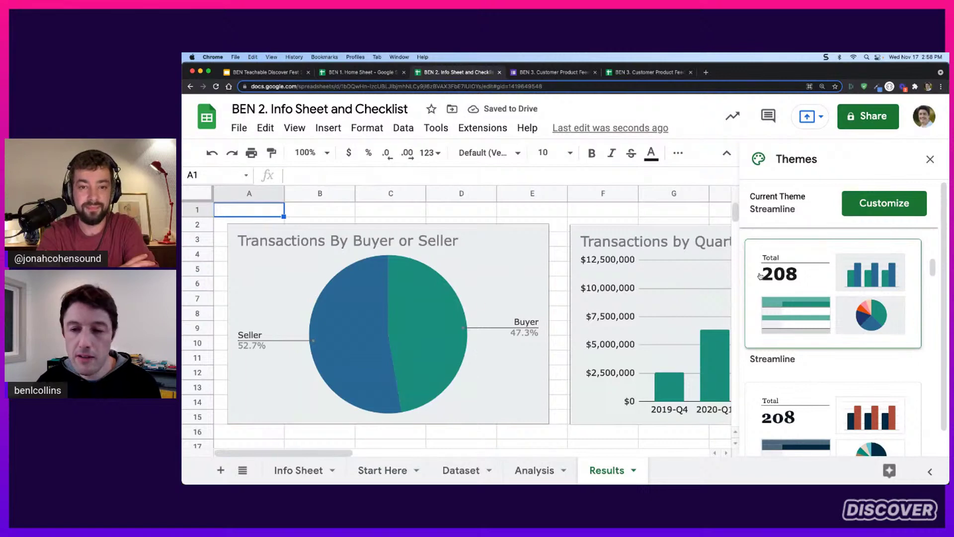
{"action": "left_click", "coordinate": [820, 400]}
{"action": "scroll", "coordinate": [794, 357], "scroll_direction": "down", "scroll_amount": 3}
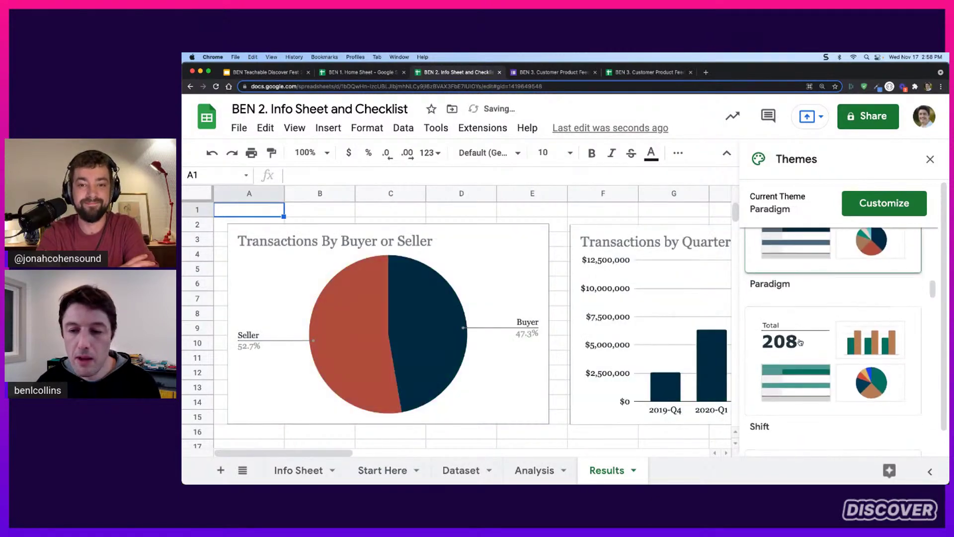
{"action": "left_click", "coordinate": [795, 354]}
{"action": "scroll", "coordinate": [800, 343], "scroll_direction": "down", "scroll_amount": 3}
{"action": "left_click", "coordinate": [801, 340]}
{"action": "scroll", "coordinate": [801, 340], "scroll_direction": "down", "scroll_amount": 3}
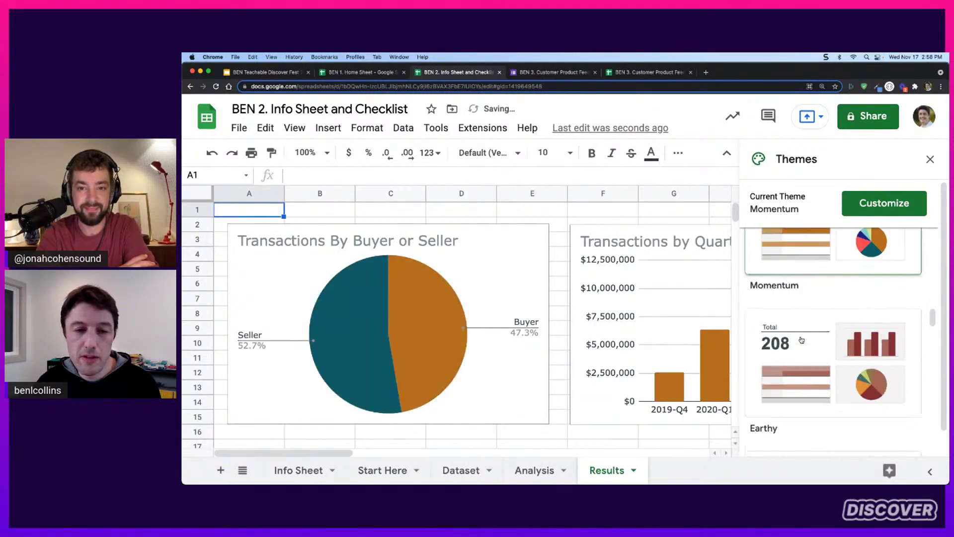
{"action": "left_click", "coordinate": [801, 340]}
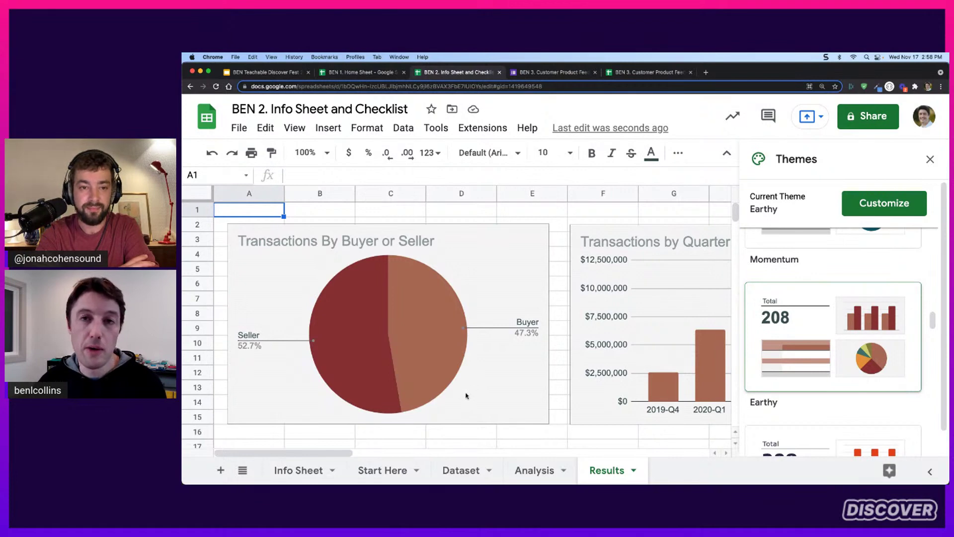
{"action": "scroll", "coordinate": [832, 259], "scroll_direction": "up", "scroll_amount": 5}
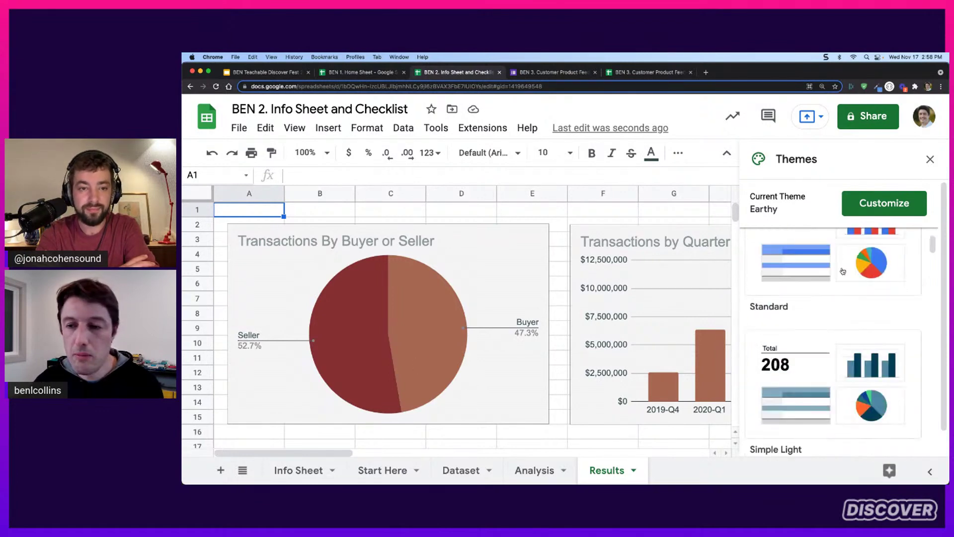
{"action": "left_click", "coordinate": [796, 289]}
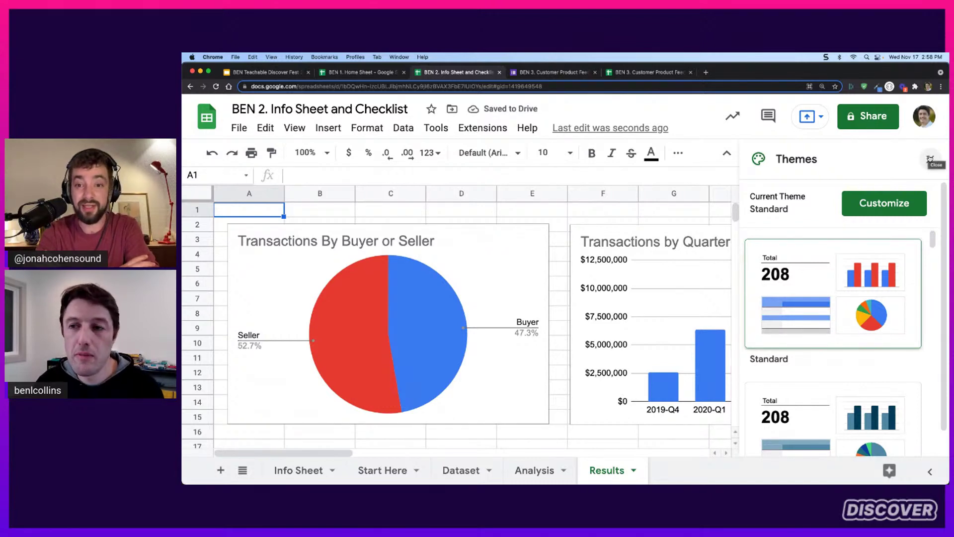
Close the themes list and dismiss the Format menu without changes
{"action": "left_click", "coordinate": [930, 158]}
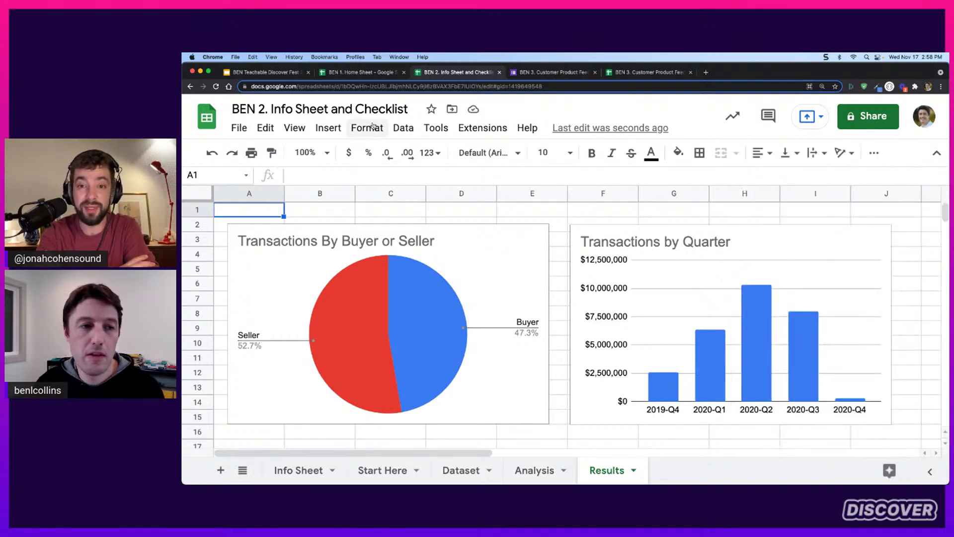
{"action": "left_click", "coordinate": [404, 128]}
{"action": "mouse_move", "coordinate": [367, 128]}
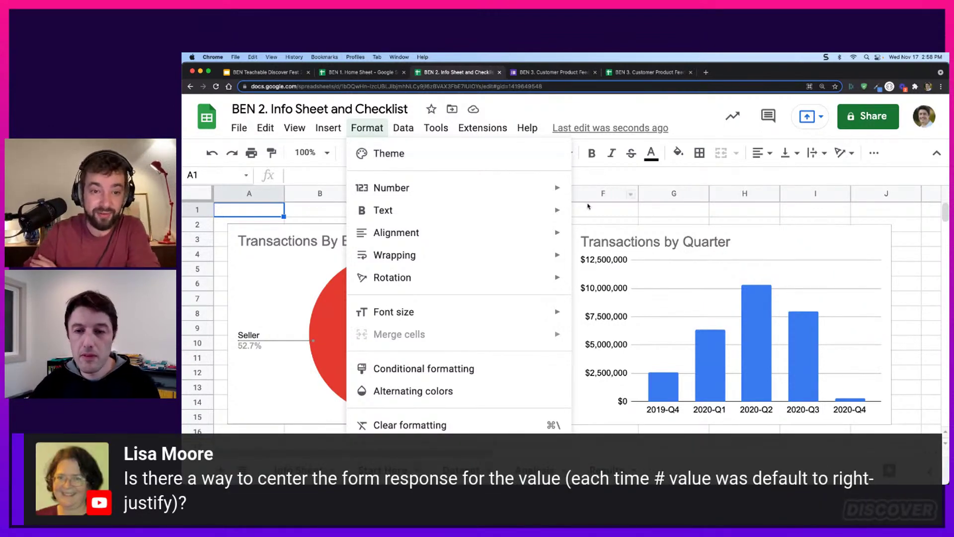
{"action": "left_click", "coordinate": [589, 207]}
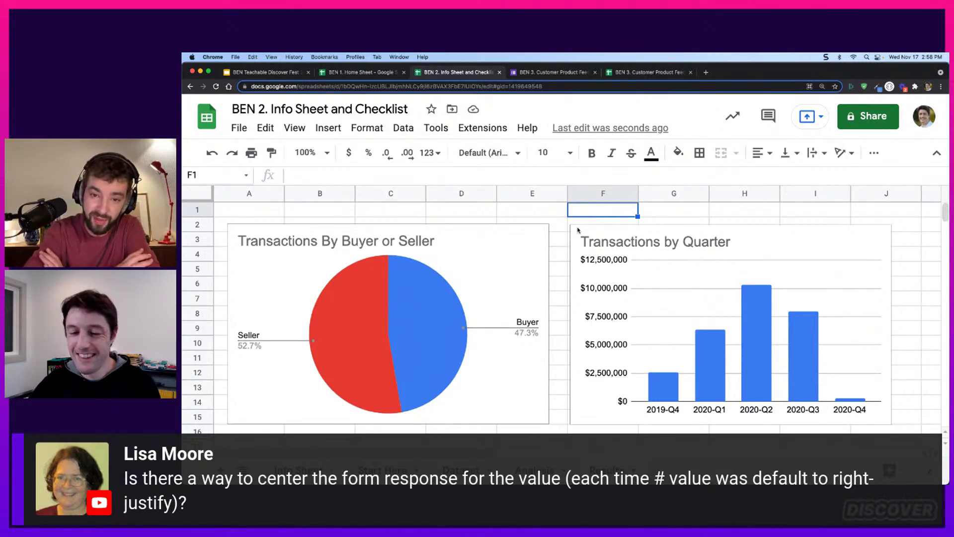
In the Customer Product Feedback spreadsheet's Form Responses 1, inspect the scores in B13 and B21
{"action": "left_click", "coordinate": [658, 75]}
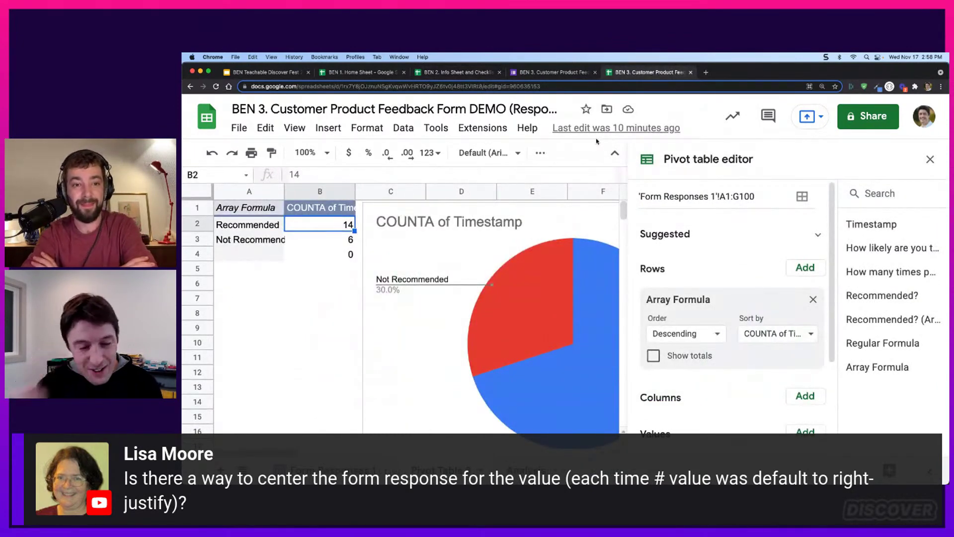
{"action": "left_click", "coordinate": [334, 470]}
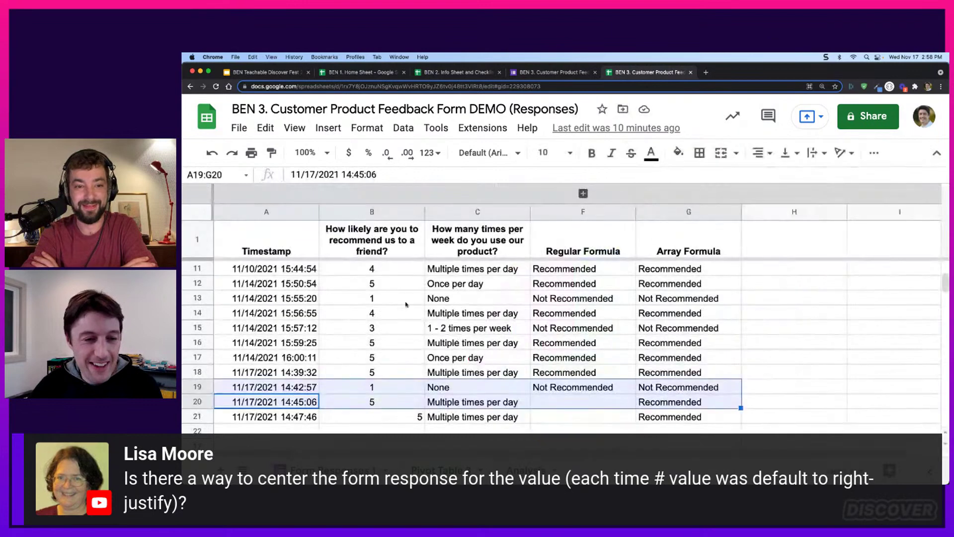
{"action": "left_click", "coordinate": [406, 301]}
{"action": "scroll", "coordinate": [457, 318], "scroll_direction": "down", "scroll_amount": 3}
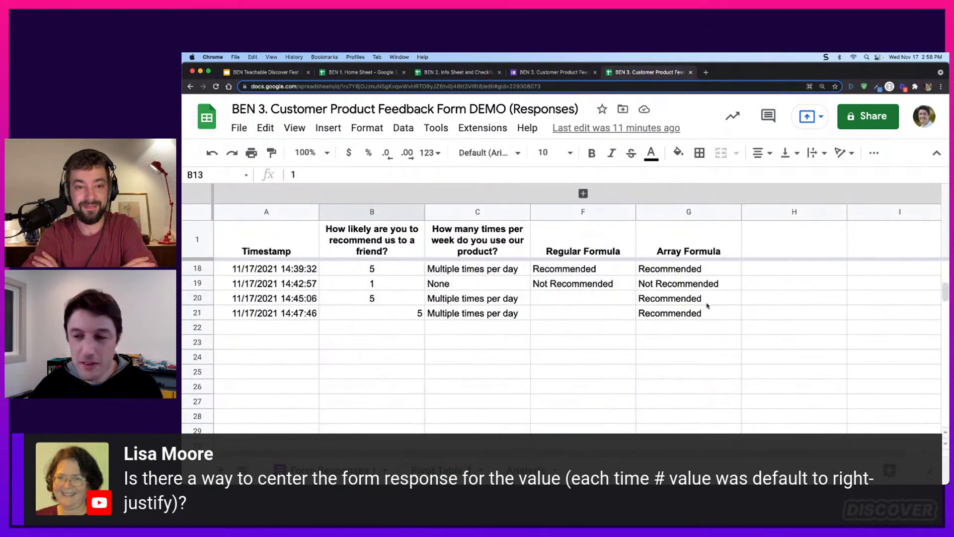
{"action": "scroll", "coordinate": [413, 290], "scroll_direction": "up", "scroll_amount": 1}
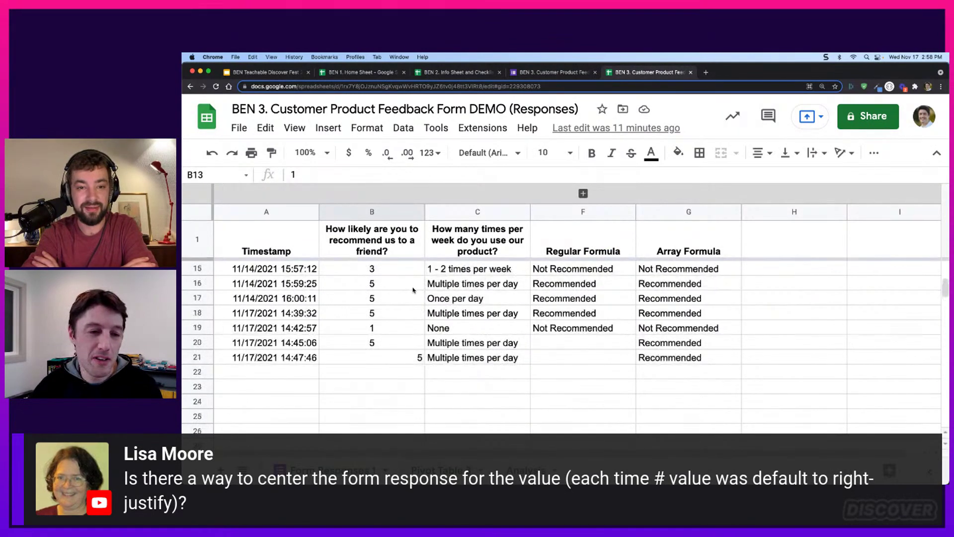
{"action": "left_click", "coordinate": [400, 357]}
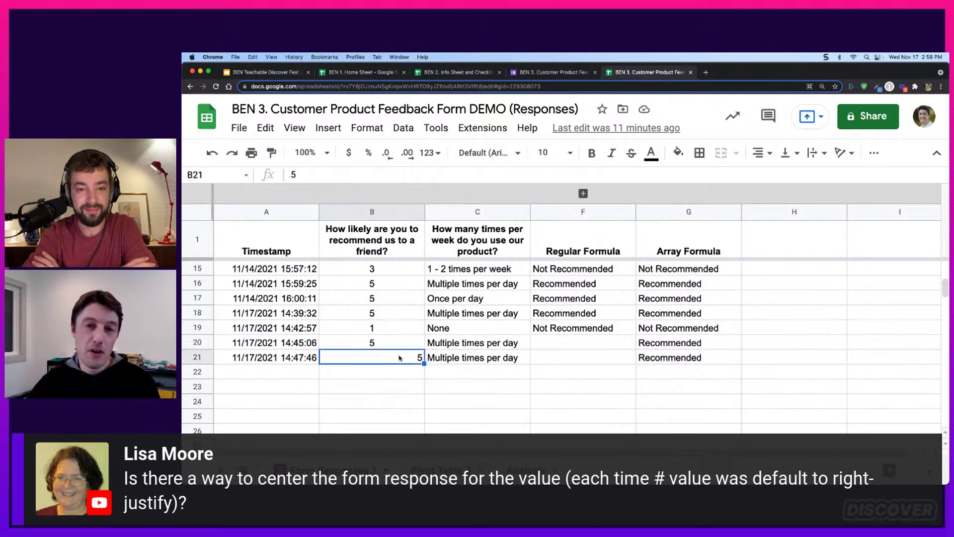
{"action": "scroll", "coordinate": [647, 325], "scroll_direction": "down", "scroll_amount": 5}
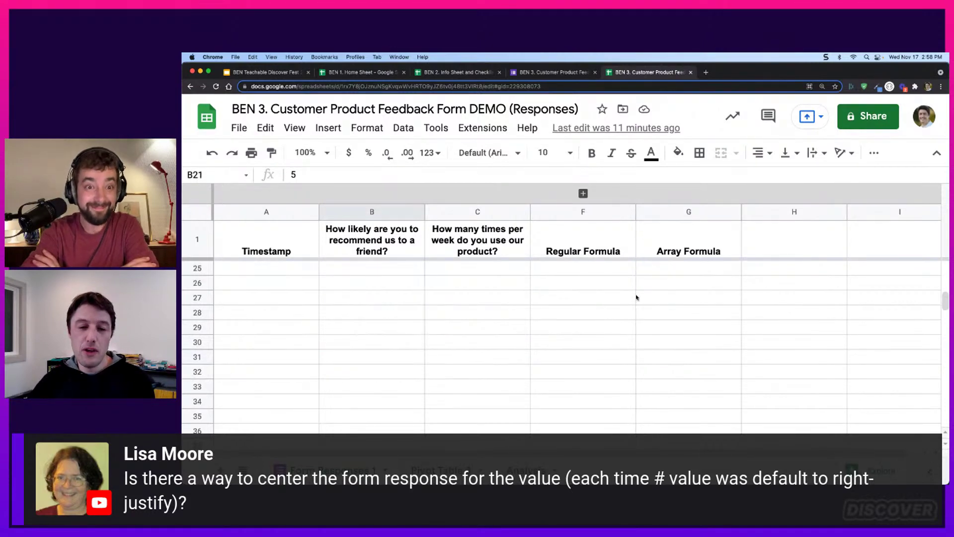
Enter test values 99.99 in F28 and 3456.99 in F29
{"action": "left_click", "coordinate": [620, 314]}
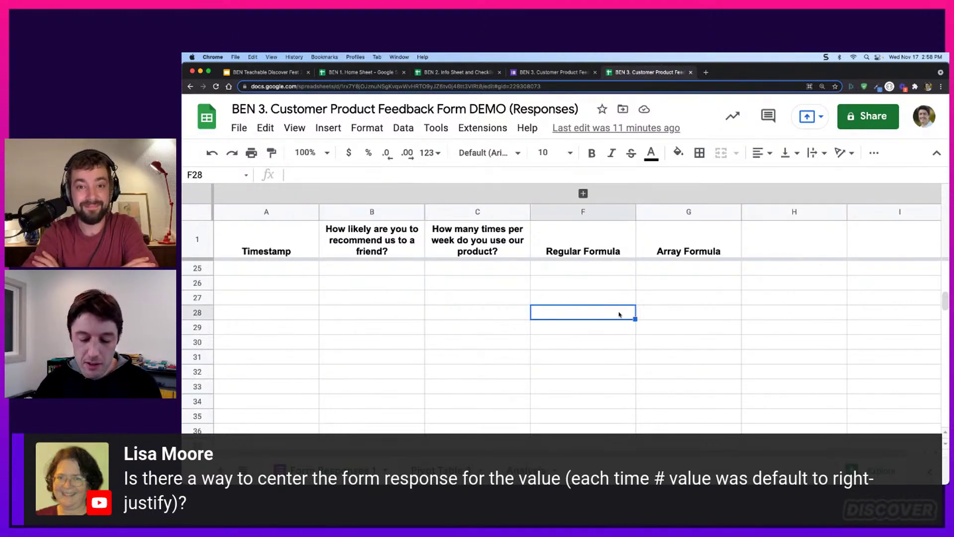
{"action": "type", "text": "99/.99"}
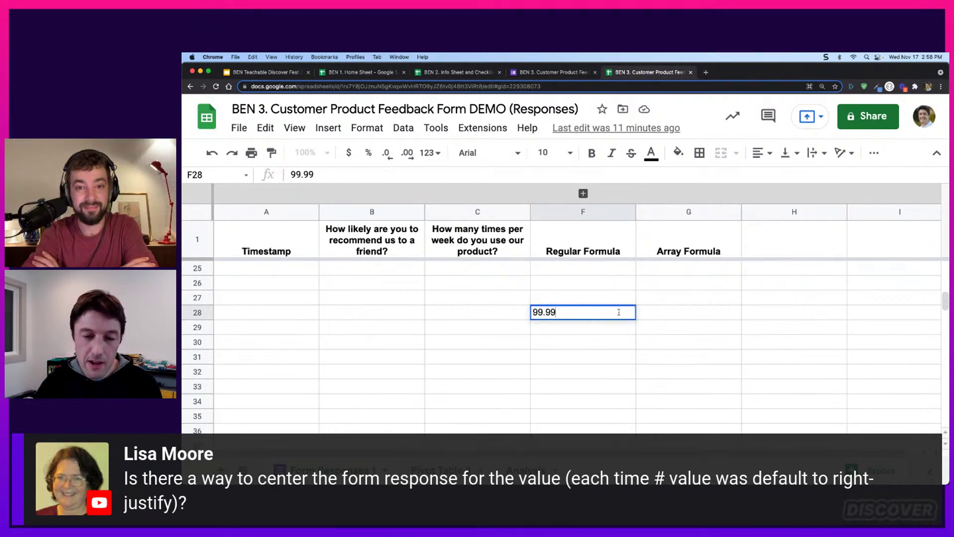
{"action": "key", "text": "Return"}
{"action": "type", "text": "34"}
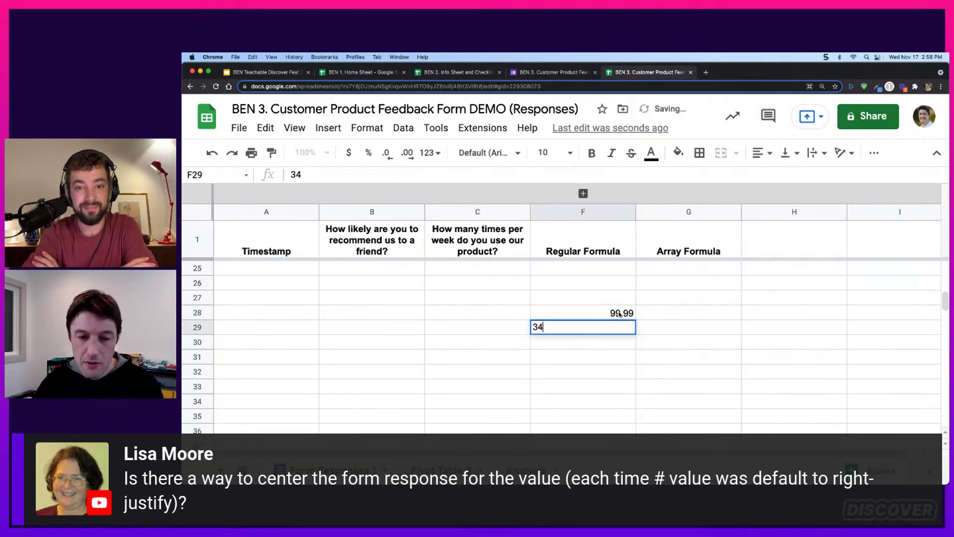
{"action": "type", "text": "56."}
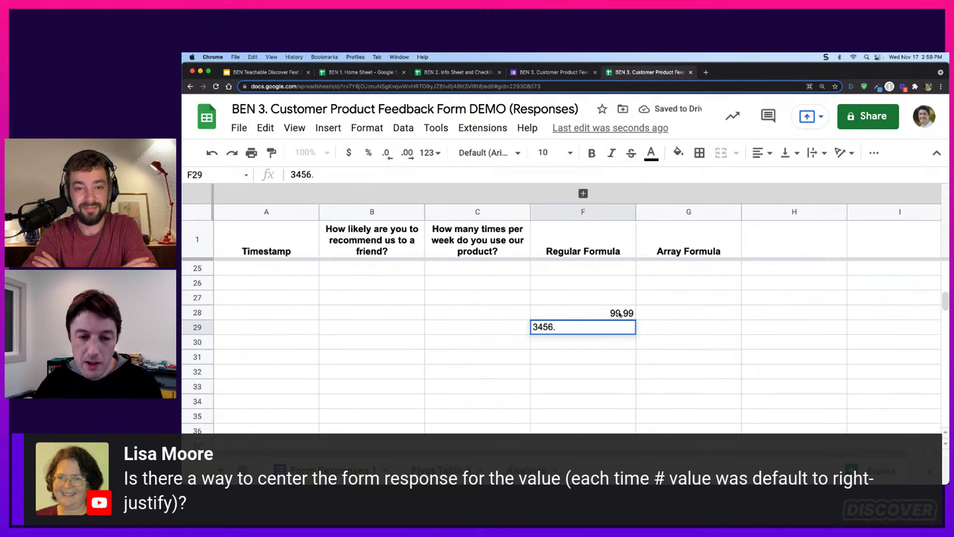
{"action": "type", "text": "99"}
{"action": "key", "text": "Return"}
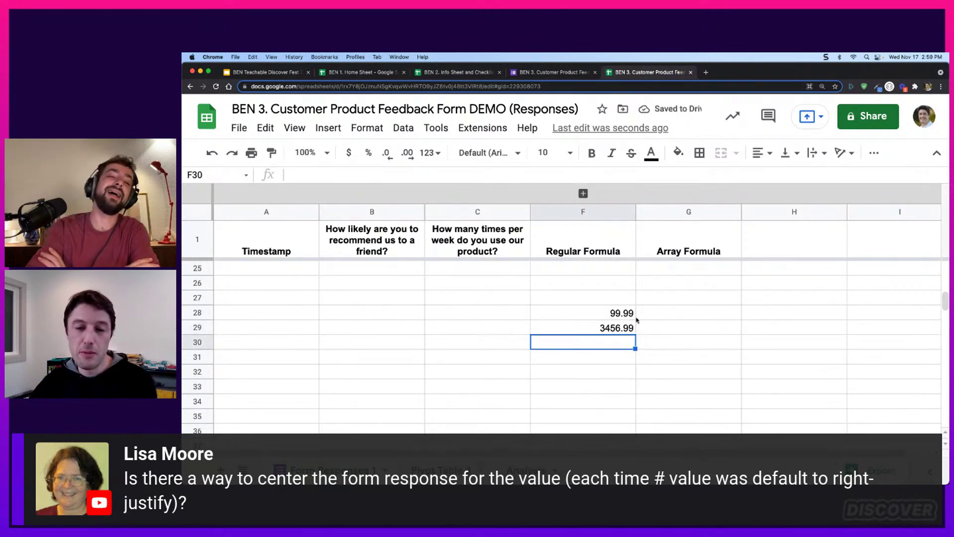
Centre the test values in F28:F29
{"action": "left_click_drag", "start_coordinate": [624, 316], "coordinate": [609, 330]}
{"action": "left_click", "coordinate": [759, 152]}
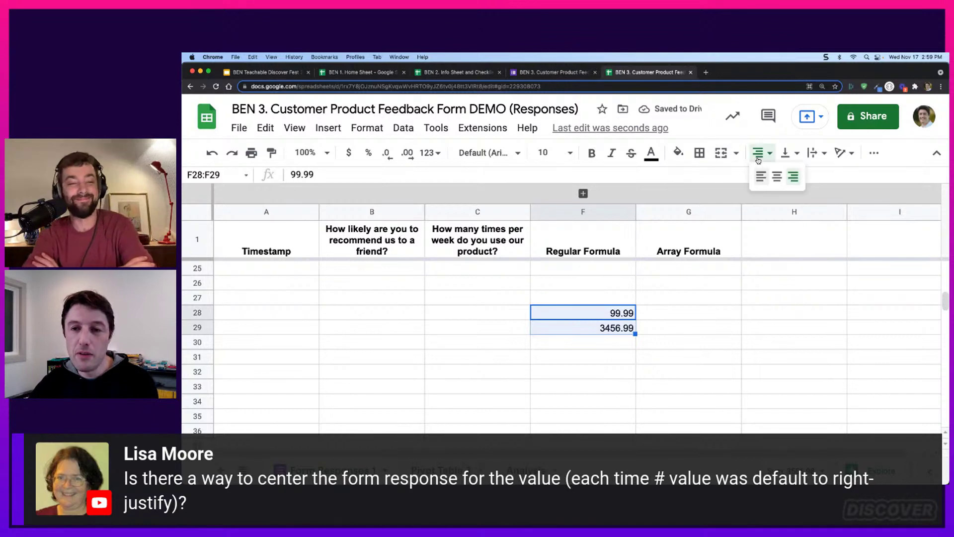
{"action": "left_click", "coordinate": [774, 176]}
{"action": "left_click", "coordinate": [586, 337]}
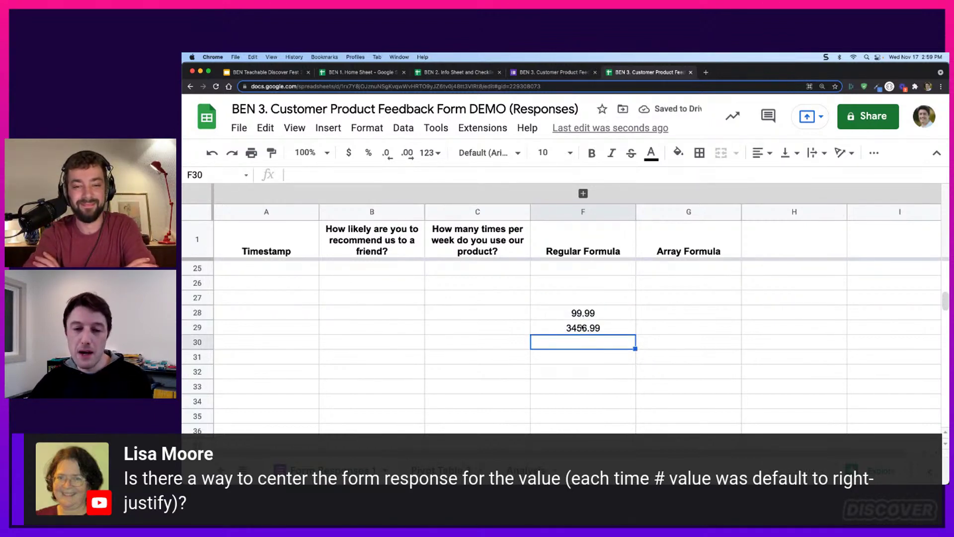
Right-align F28:F29 again with Cmd+Shift+R, then clear both values
{"action": "left_click_drag", "start_coordinate": [611, 313], "coordinate": [612, 332]}
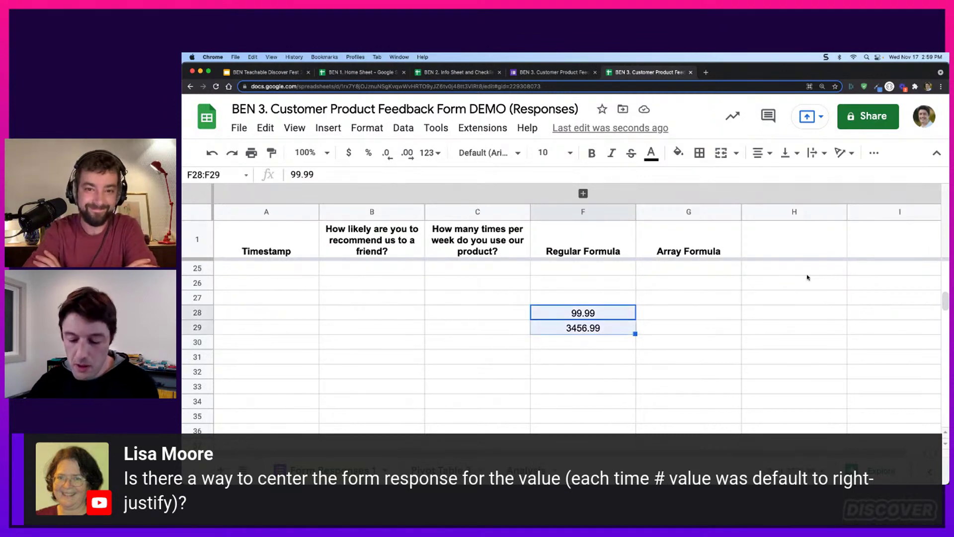
{"action": "key", "text": "super+shift+r"}
{"action": "key", "text": "BackSpace"}
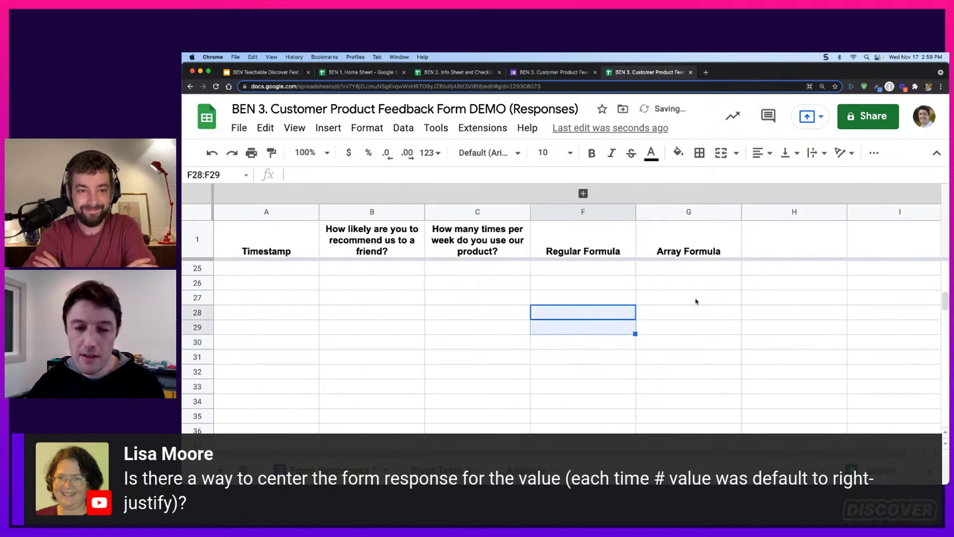
{"action": "scroll", "coordinate": [588, 276], "scroll_direction": "up", "scroll_amount": 2}
{"action": "scroll", "coordinate": [589, 276], "scroll_direction": "up", "scroll_amount": 4}
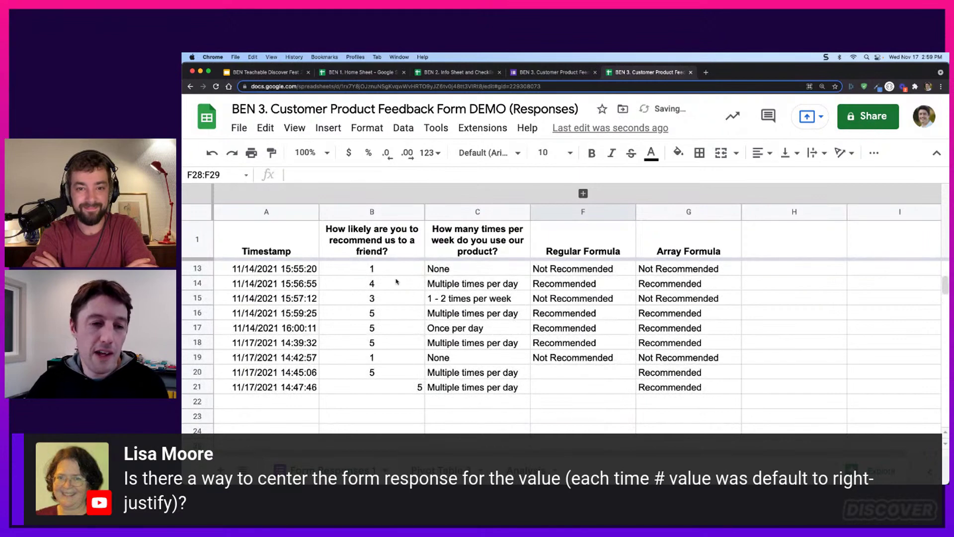
Right-align the recommend scores in B2:B21
{"action": "left_click_drag", "start_coordinate": [396, 275], "coordinate": [383, 367]}
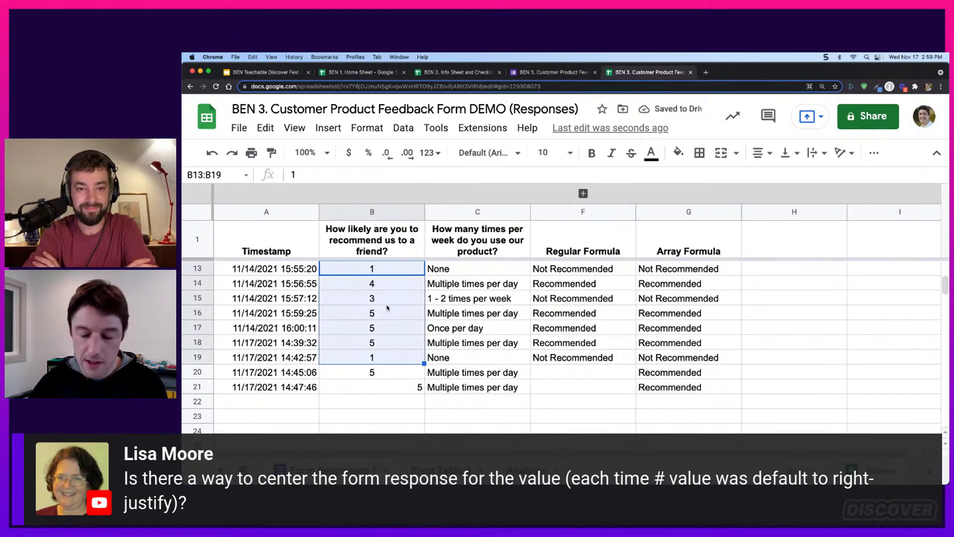
{"action": "left_click", "coordinate": [381, 245]}
{"action": "key", "text": "Down"}
{"action": "key", "text": "super+shift+Down"}
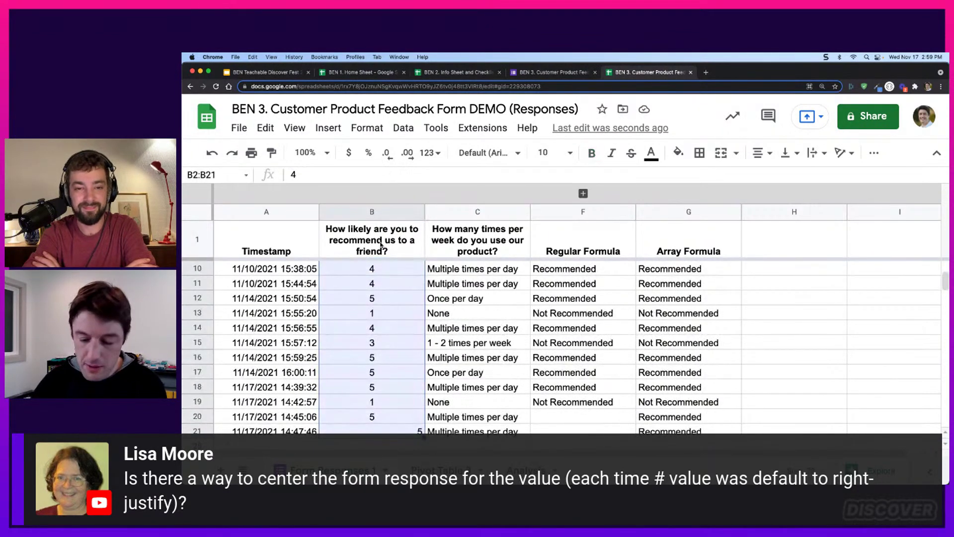
{"action": "key", "text": "super+shift+r"}
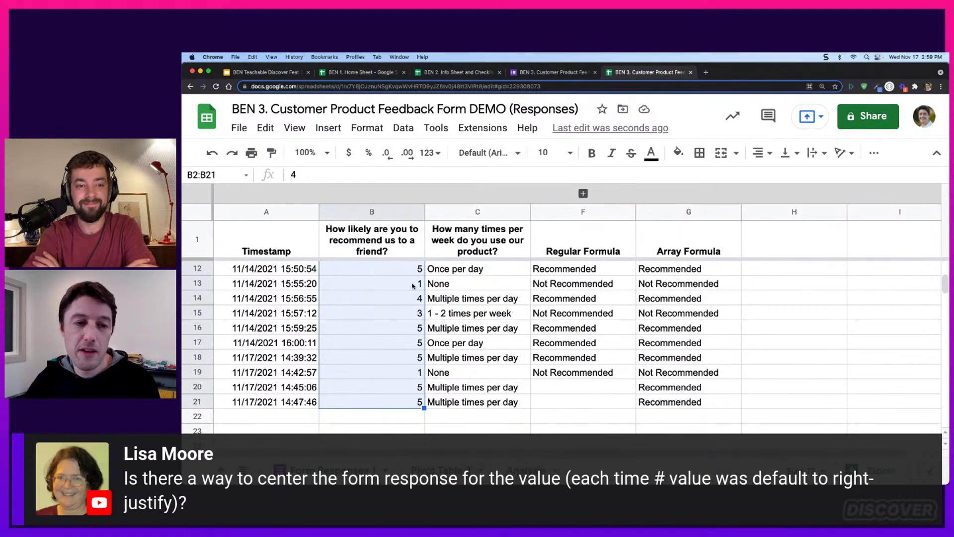
Select C12:C15, then centre every value in column B with Cmd+Shift+E
{"action": "left_click", "coordinate": [446, 271]}
{"action": "left_click_drag", "start_coordinate": [446, 270], "coordinate": [442, 318]}
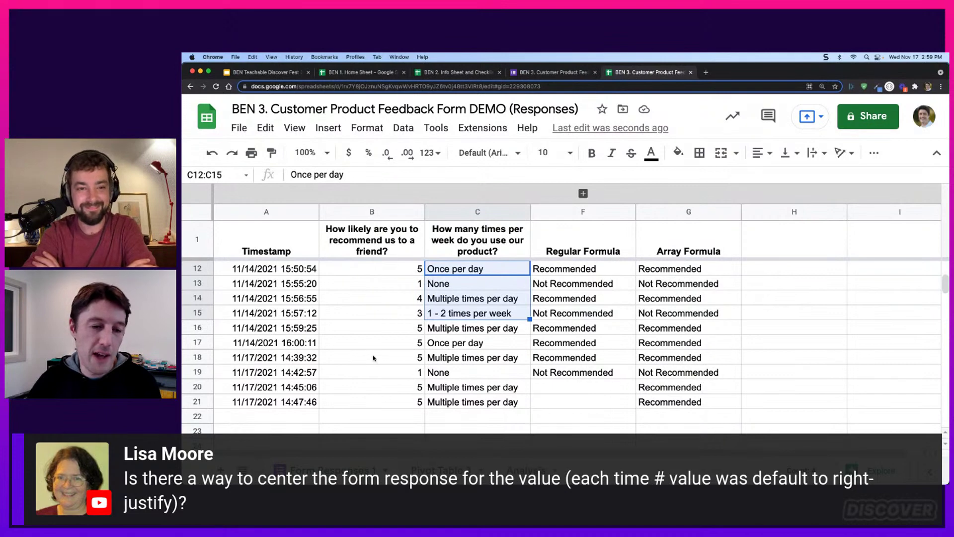
{"action": "left_click", "coordinate": [386, 213]}
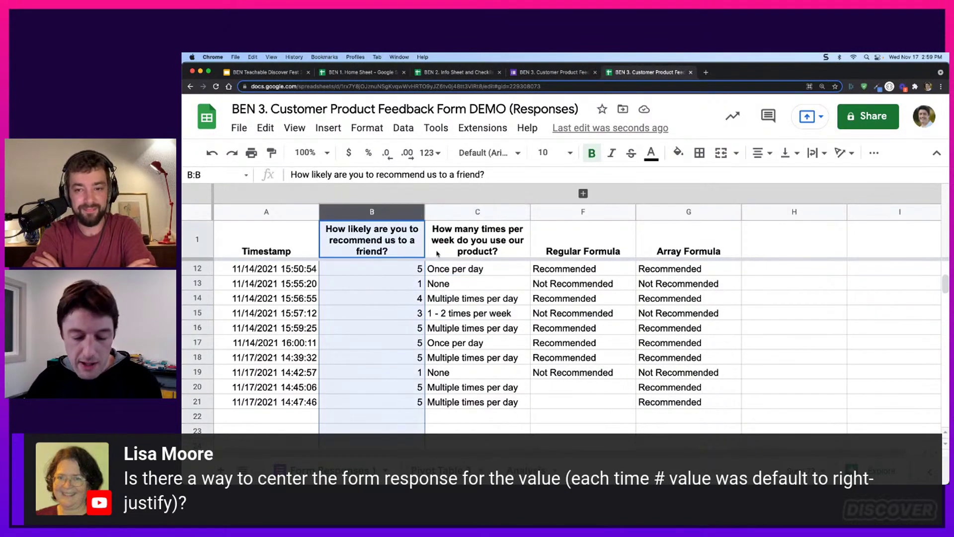
{"action": "key", "text": "super+shift+e"}
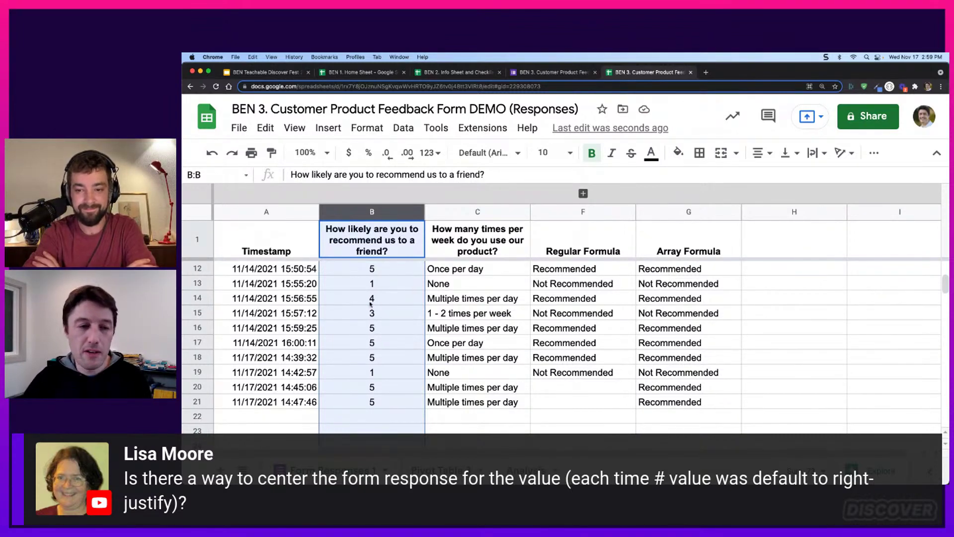
Undo the alignment change and two earlier edits
{"action": "scroll", "coordinate": [374, 315], "scroll_direction": "down", "scroll_amount": 1}
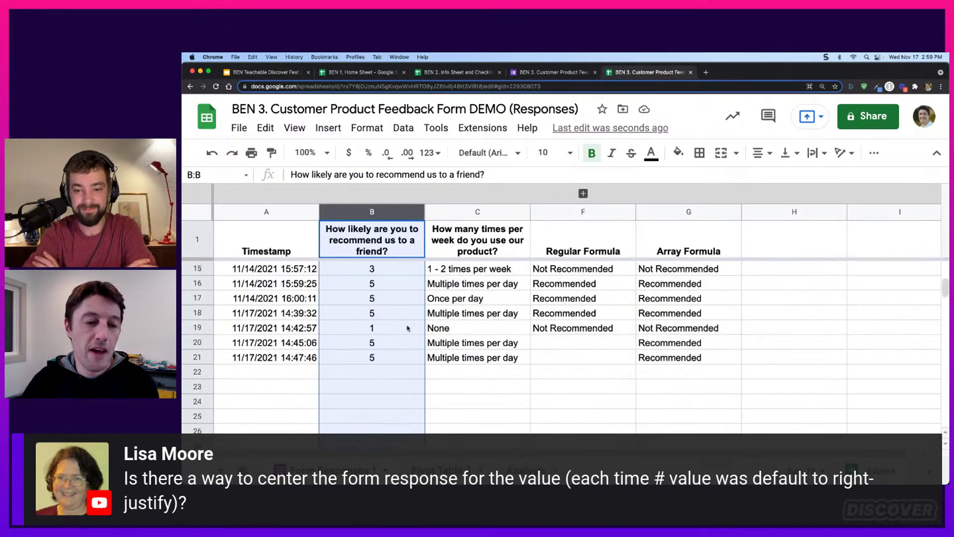
{"action": "left_click", "coordinate": [399, 362]}
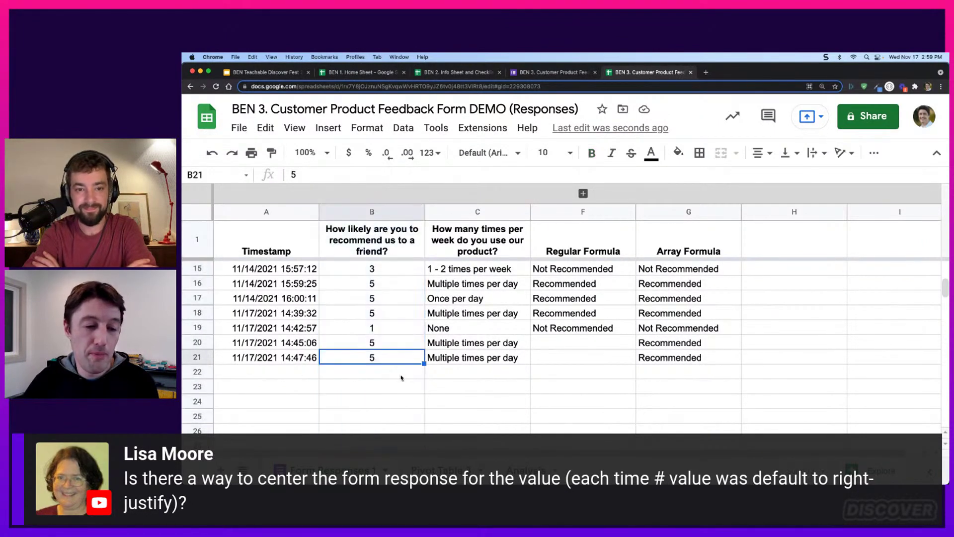
{"action": "key", "text": "super+z"}
{"action": "key", "text": "super+z"}
{"action": "key", "text": "super+z"}
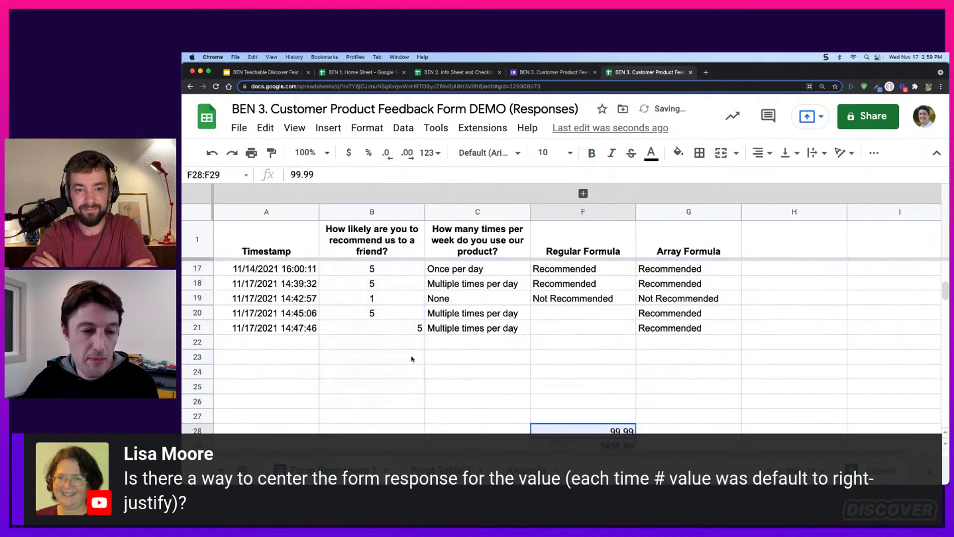
{"action": "key", "text": "super+z"}
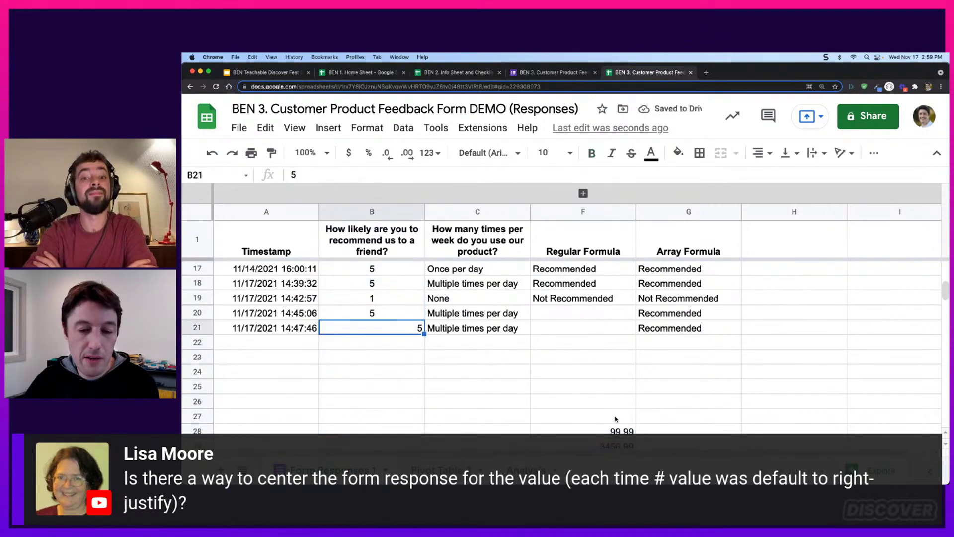
{"action": "key", "text": "super+z"}
Clear the restored sample values from F28:F29 again
{"action": "scroll", "coordinate": [619, 350], "scroll_direction": "down", "scroll_amount": 1}
{"action": "left_click_drag", "start_coordinate": [597, 387], "coordinate": [617, 408]}
{"action": "key", "text": "BackSpace"}
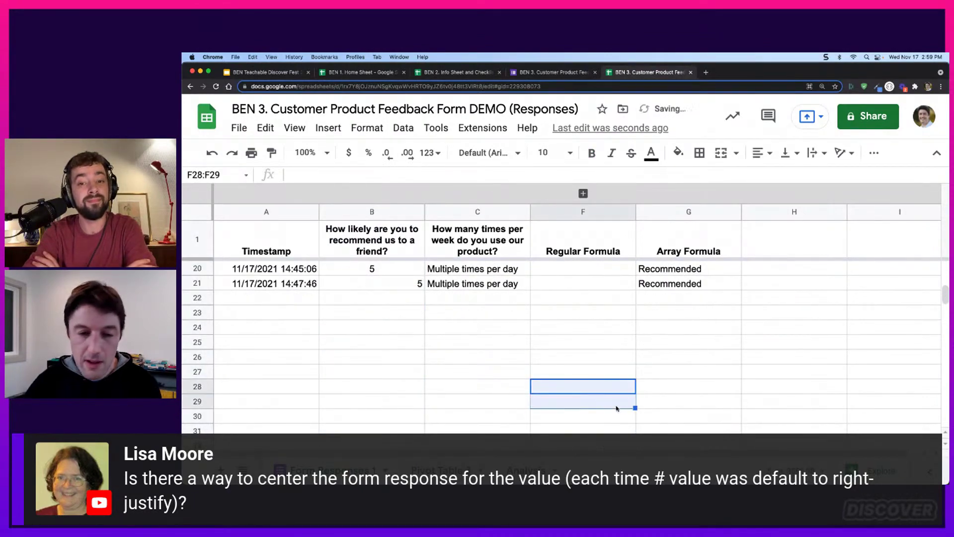
{"action": "scroll", "coordinate": [413, 295], "scroll_direction": "up", "scroll_amount": 3}
Inspect the newest score B21 and the empty cells B22:B25 below it
{"action": "left_click", "coordinate": [409, 401]}
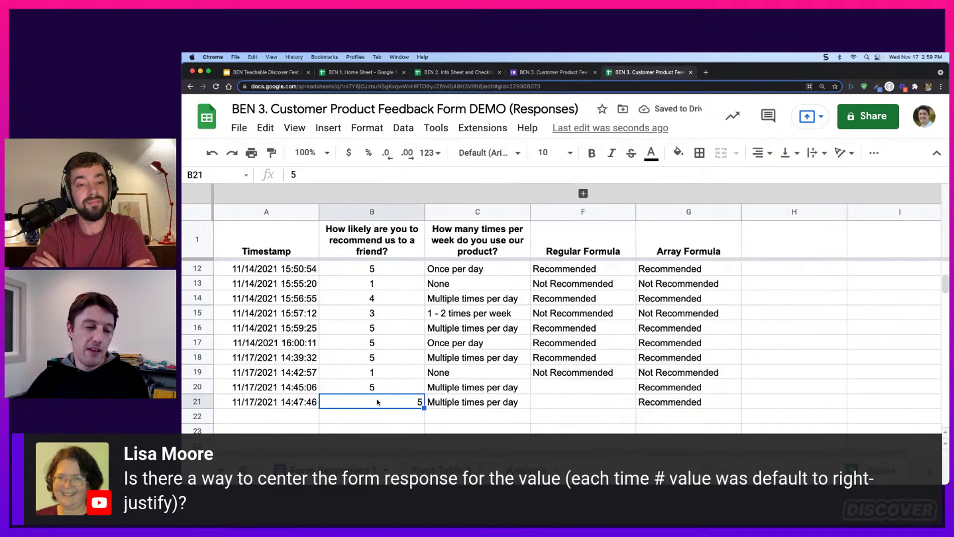
{"action": "left_click", "coordinate": [377, 419]}
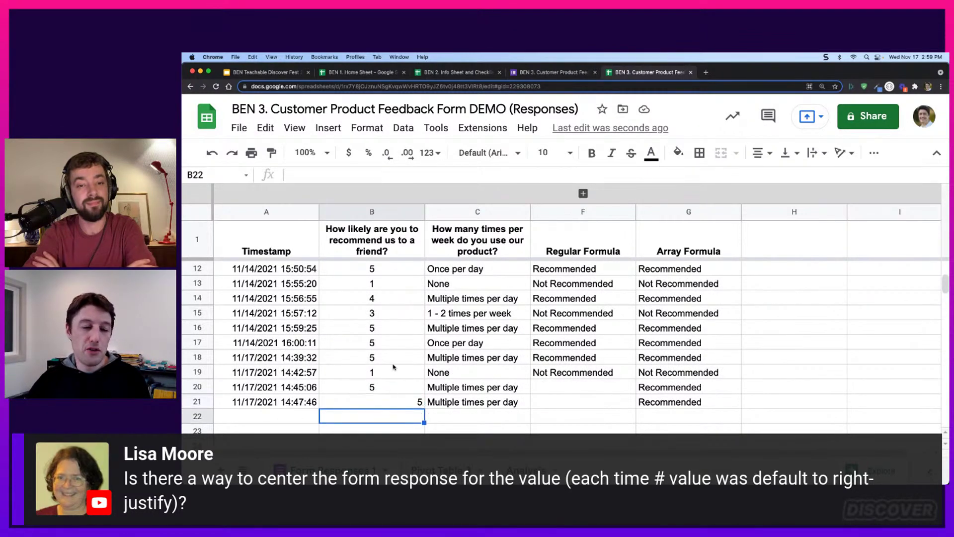
{"action": "scroll", "coordinate": [393, 367], "scroll_direction": "down", "scroll_amount": 1}
{"action": "left_click_drag", "start_coordinate": [372, 389], "coordinate": [379, 433]}
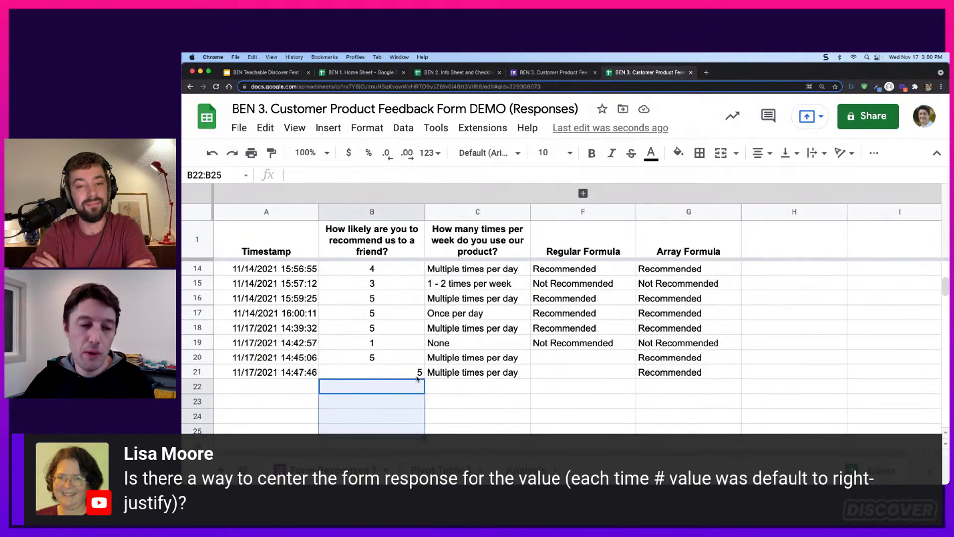
{"action": "left_click_drag", "start_coordinate": [419, 372], "coordinate": [417, 386]}
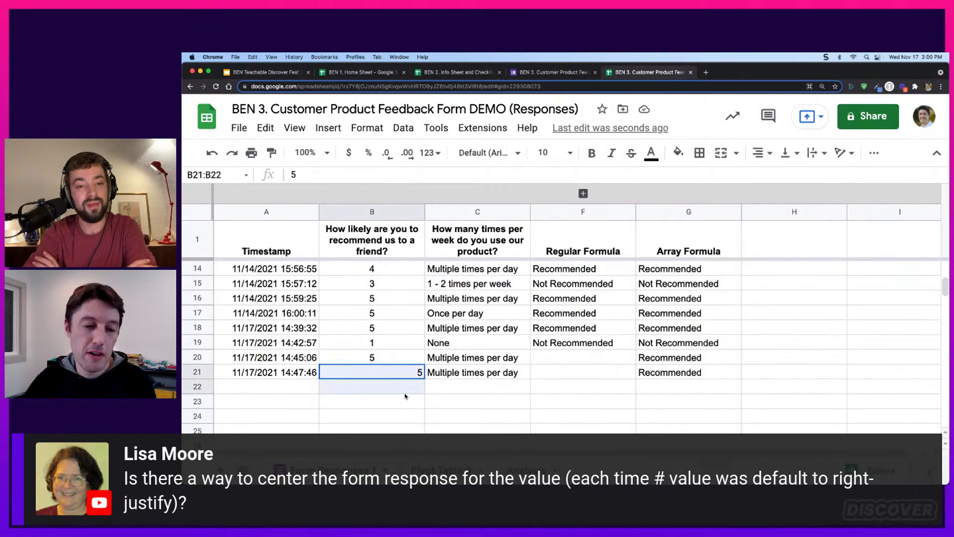
Centre column B, then undo the centring
{"action": "left_click", "coordinate": [393, 212]}
{"action": "key", "text": "super+shift+e"}
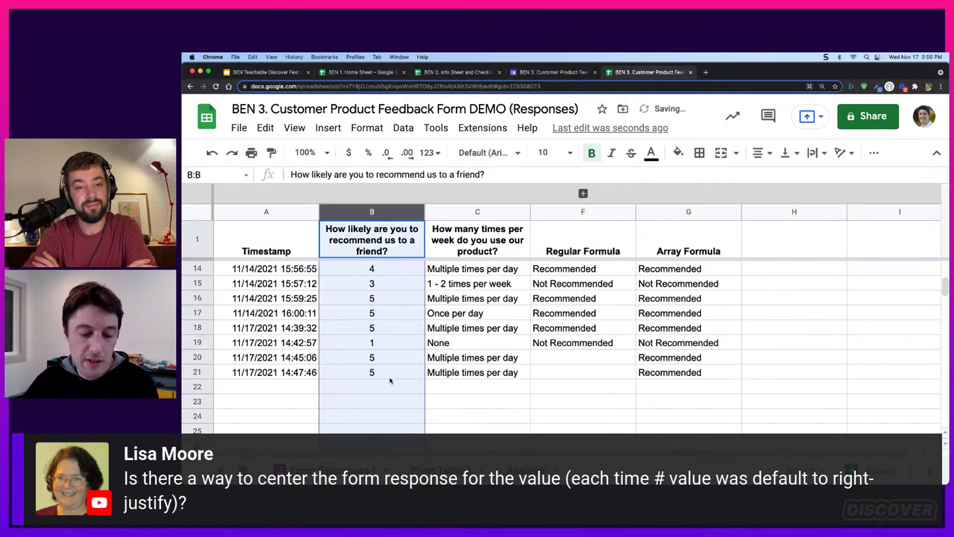
{"action": "key", "text": "super+z"}
Check B21 and empty row 22 for the next response, then show the course slide
{"action": "left_click", "coordinate": [398, 374]}
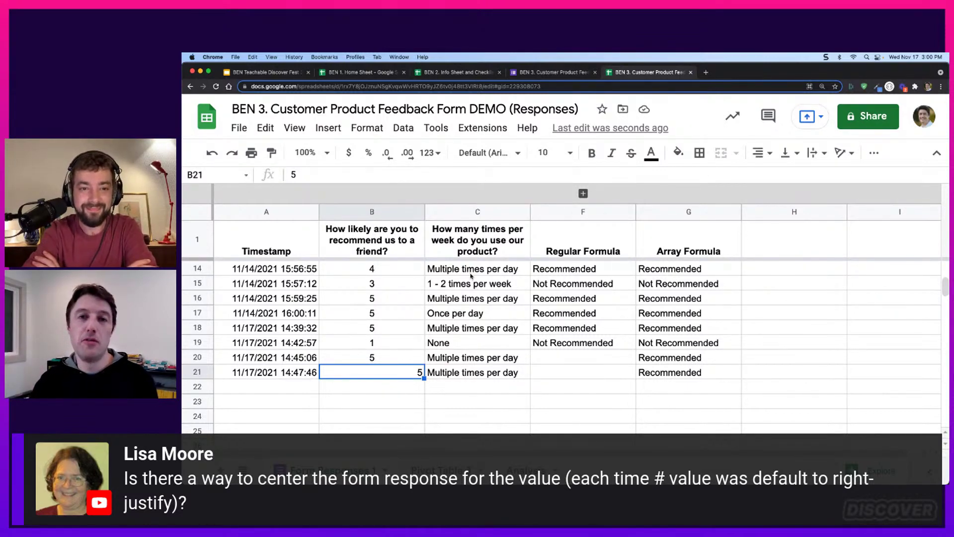
{"action": "left_click", "coordinate": [394, 211]}
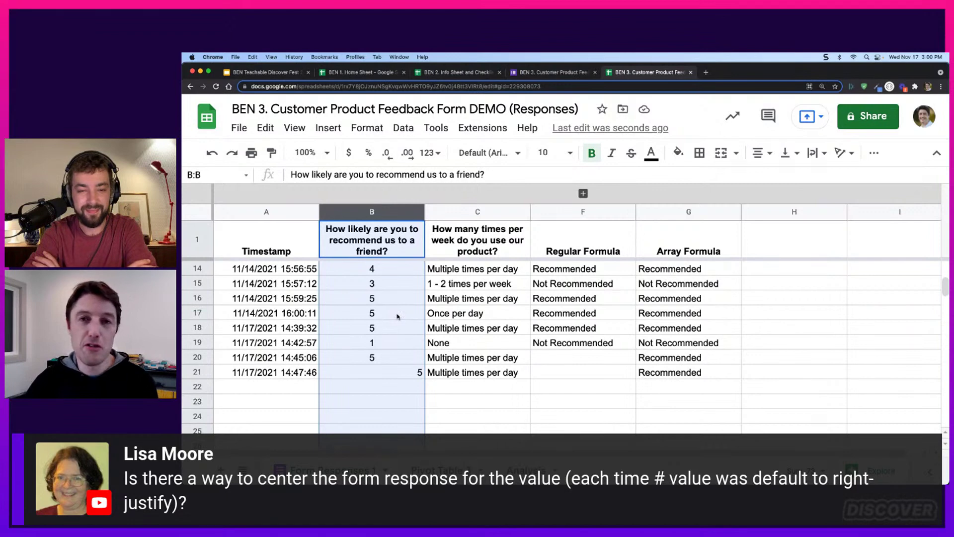
{"action": "left_click", "coordinate": [397, 368]}
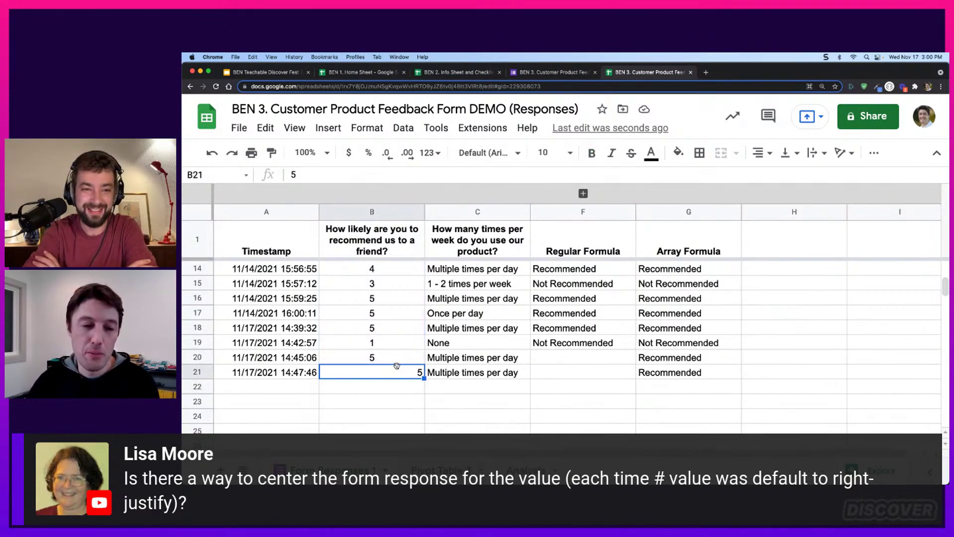
{"action": "left_click", "coordinate": [383, 214]}
{"action": "left_click_drag", "start_coordinate": [294, 390], "coordinate": [527, 392]}
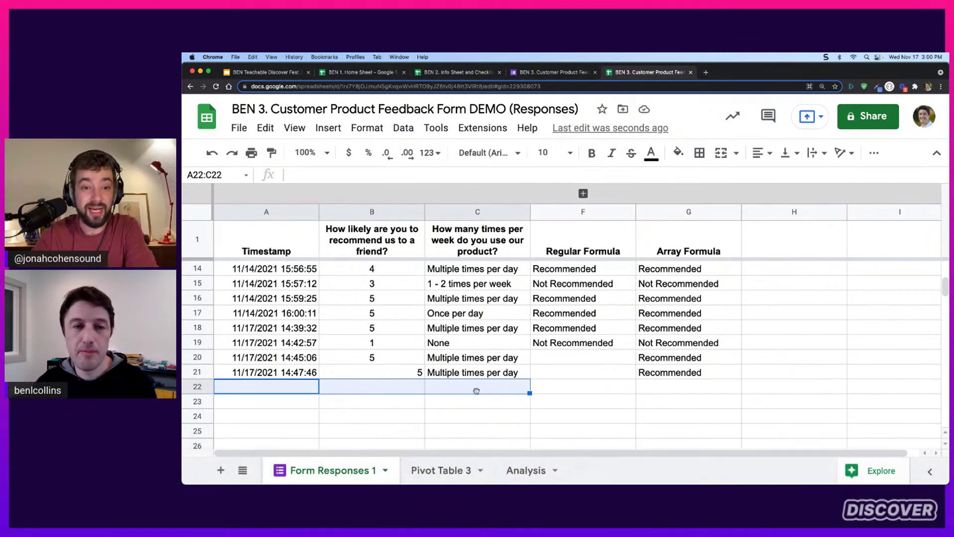
{"action": "left_click", "coordinate": [281, 73]}
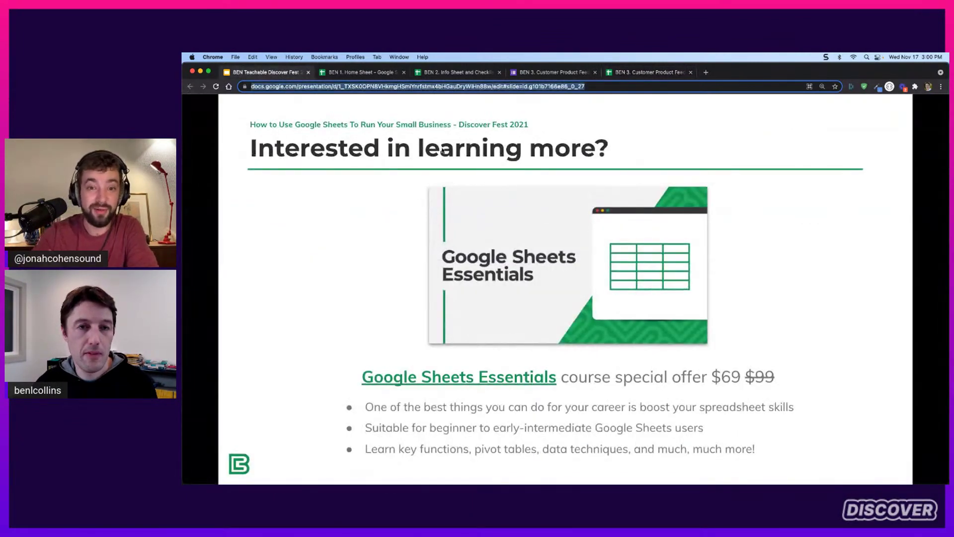
Return to the Form Responses 1 sheet and select the usage answer in C17
{"action": "left_click", "coordinate": [634, 75]}
{"action": "left_click", "coordinate": [494, 319]}
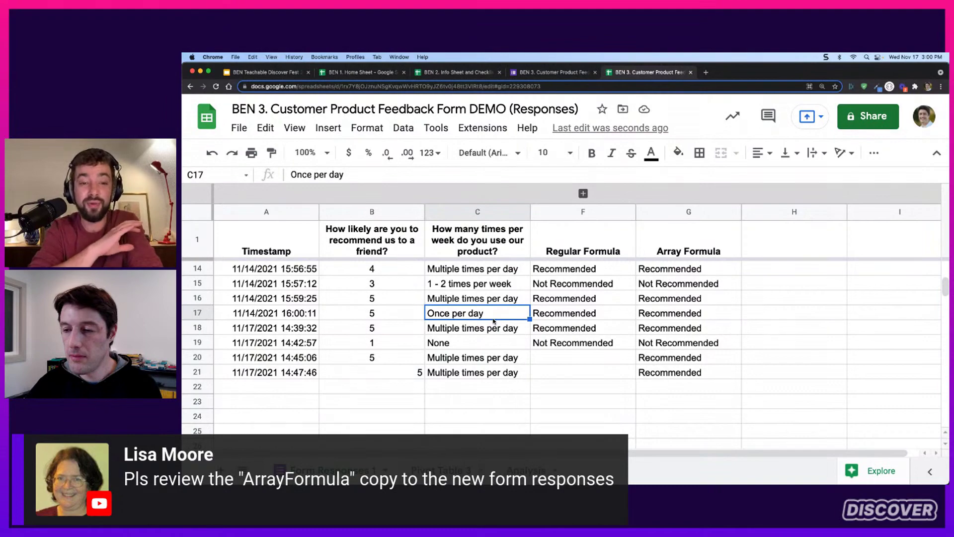
Read G2's ArrayFormula in an enlarged formula bar, then delete it, leaving G2 empty
{"action": "scroll", "coordinate": [522, 330], "scroll_direction": "up", "scroll_amount": 5}
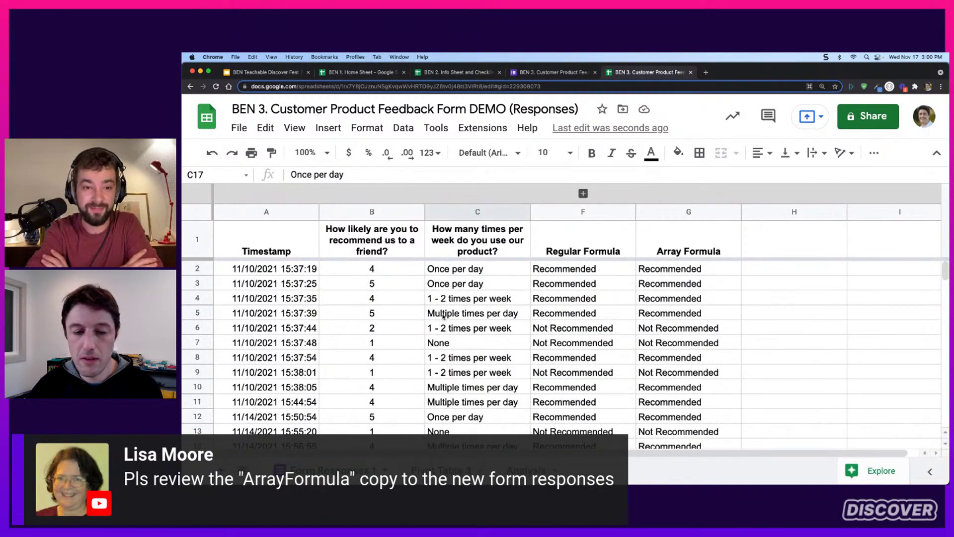
{"action": "left_click", "coordinate": [661, 272]}
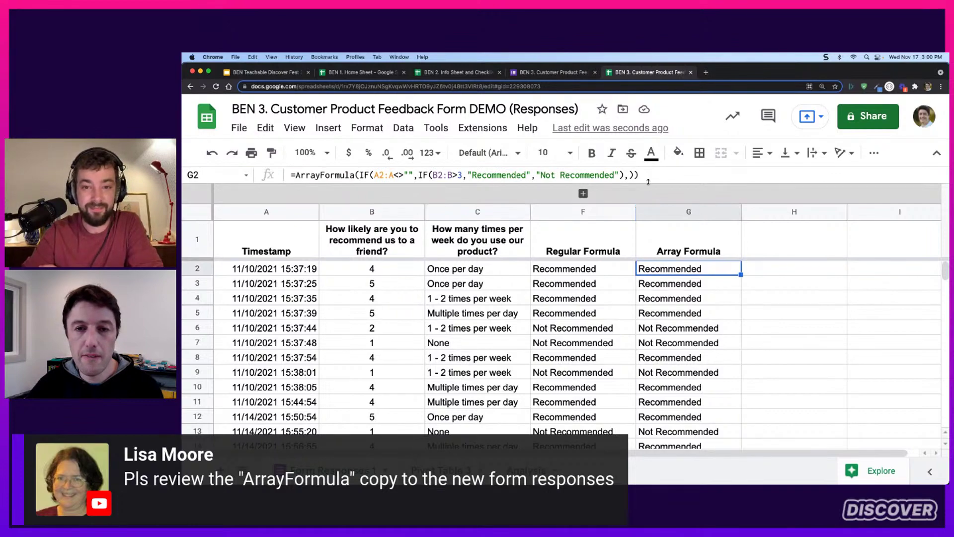
{"action": "left_click_drag", "start_coordinate": [649, 183], "coordinate": [640, 212]}
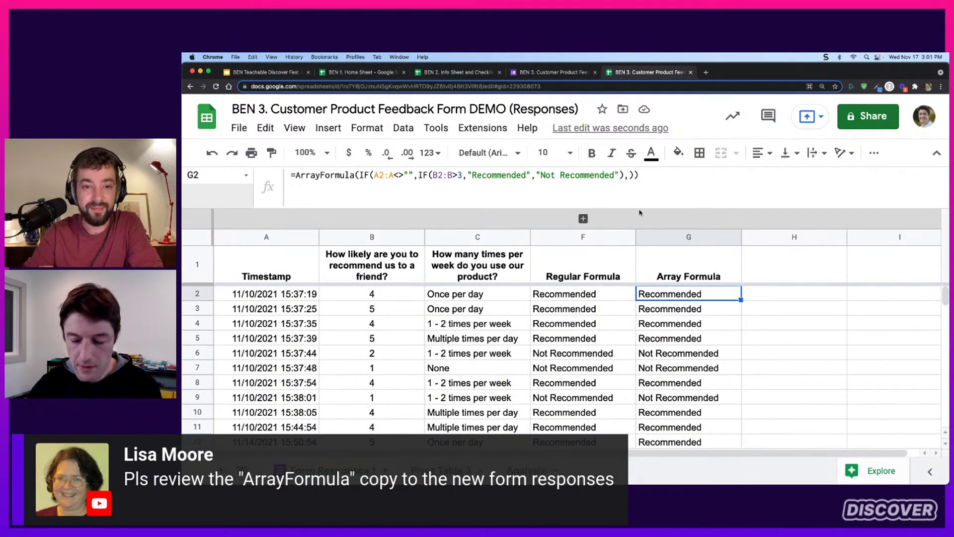
{"action": "key", "text": "super+equal"}
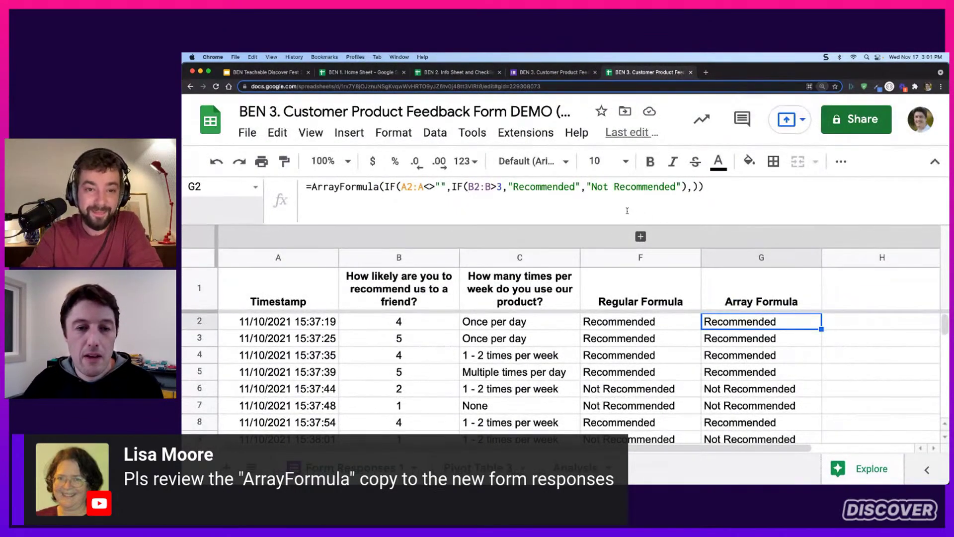
{"action": "left_click_drag", "start_coordinate": [619, 228], "coordinate": [614, 213]}
{"action": "key", "text": "Delete"}
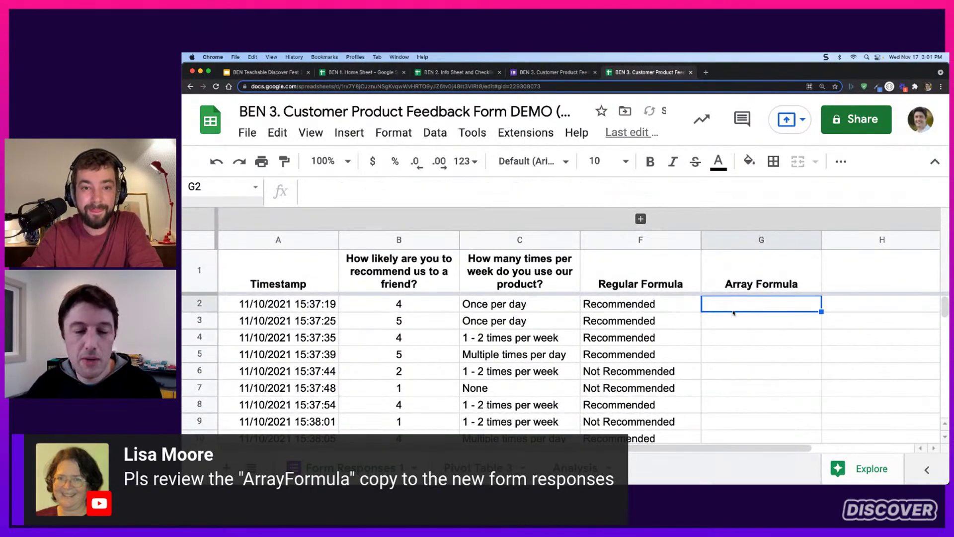
{"action": "type", "text": "="}
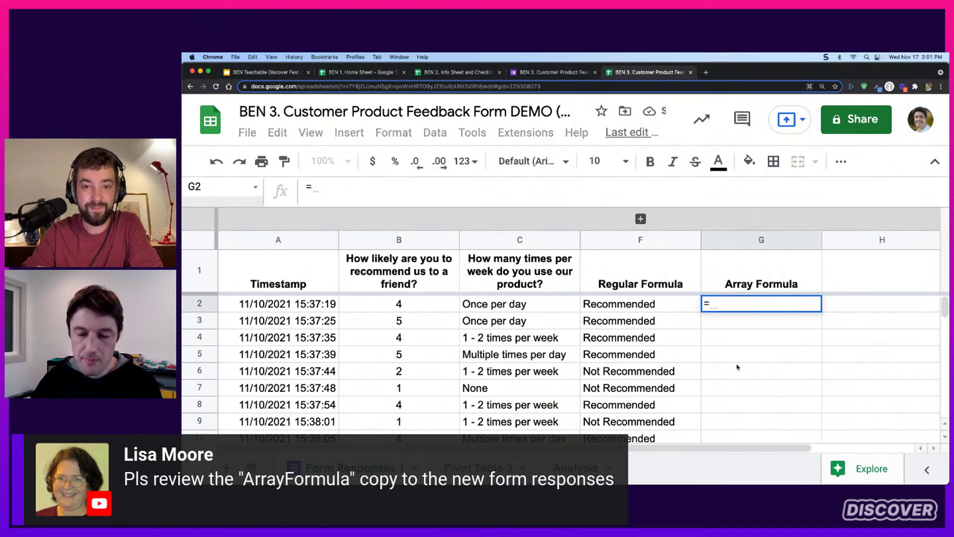
{"action": "key", "text": "Escape"}
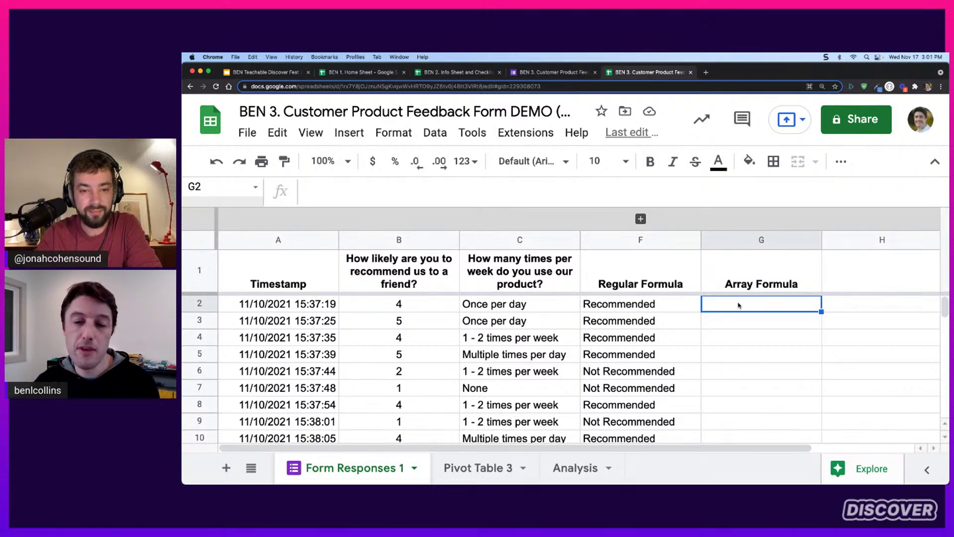
Check the IF formulas in F2 through F6, then return to G2
{"action": "left_click", "coordinate": [672, 311]}
{"action": "left_click", "coordinate": [668, 321]}
{"action": "left_click", "coordinate": [667, 339]}
{"action": "left_click", "coordinate": [665, 351]}
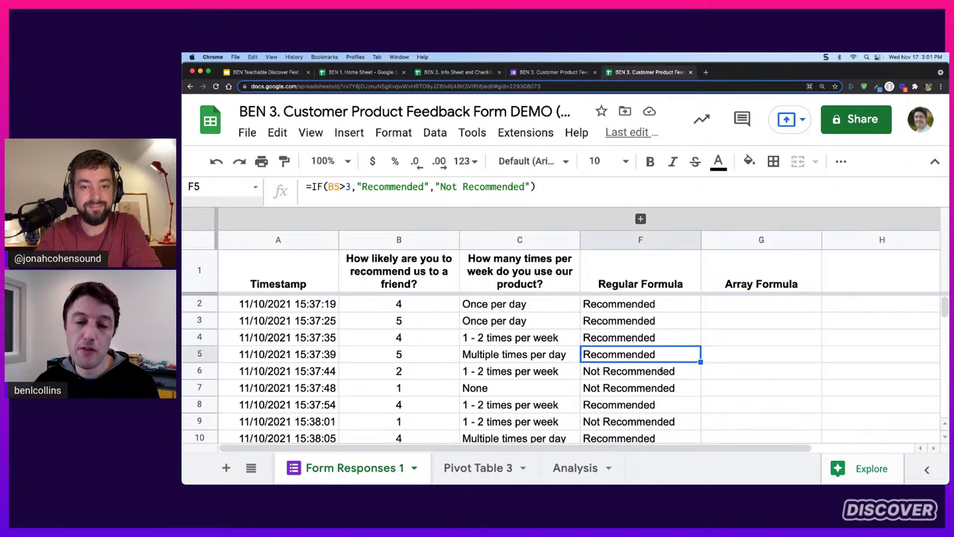
{"action": "left_click", "coordinate": [664, 372]}
{"action": "left_click", "coordinate": [727, 304]}
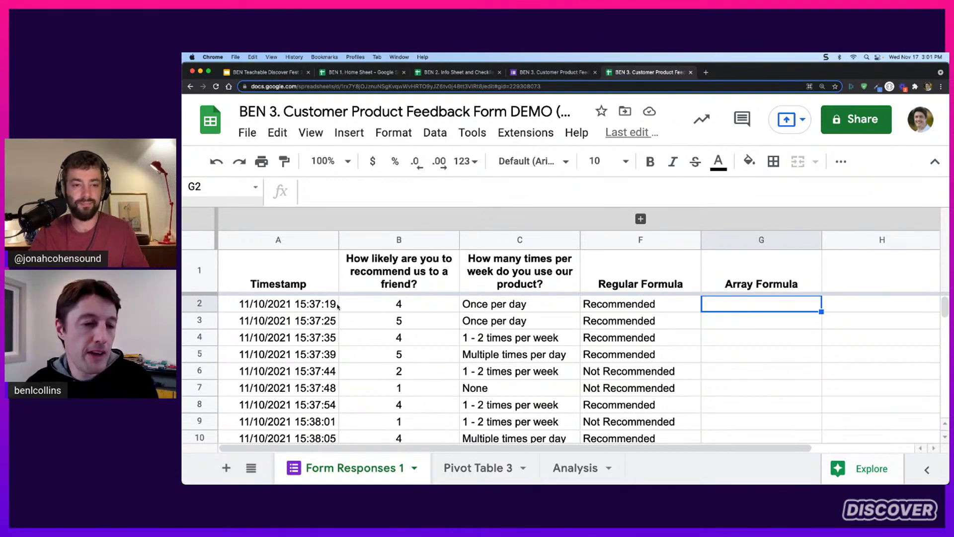
Fill F19's IF formula down into F20:F21
{"action": "scroll", "coordinate": [326, 323], "scroll_direction": "down", "scroll_amount": 6}
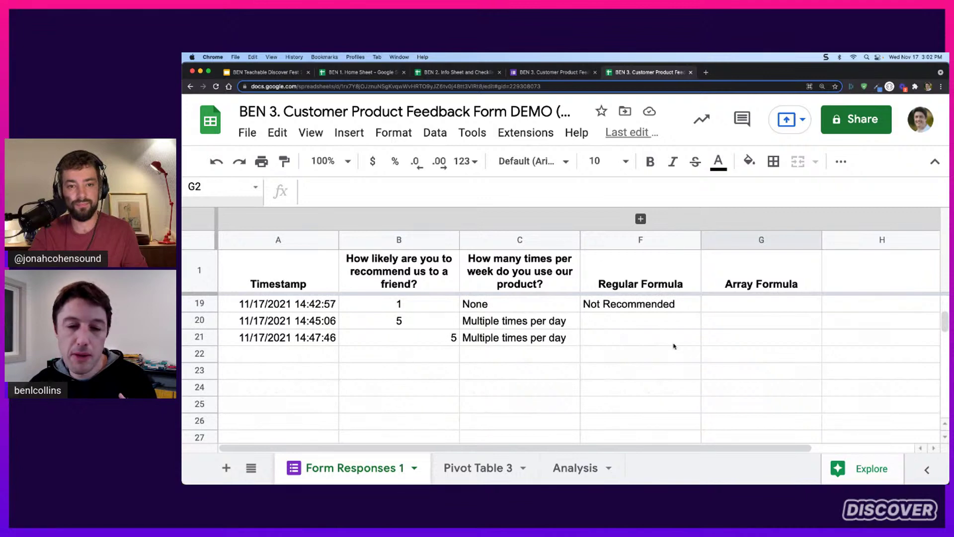
{"action": "left_click", "coordinate": [644, 324]}
{"action": "key", "text": "shift+Down"}
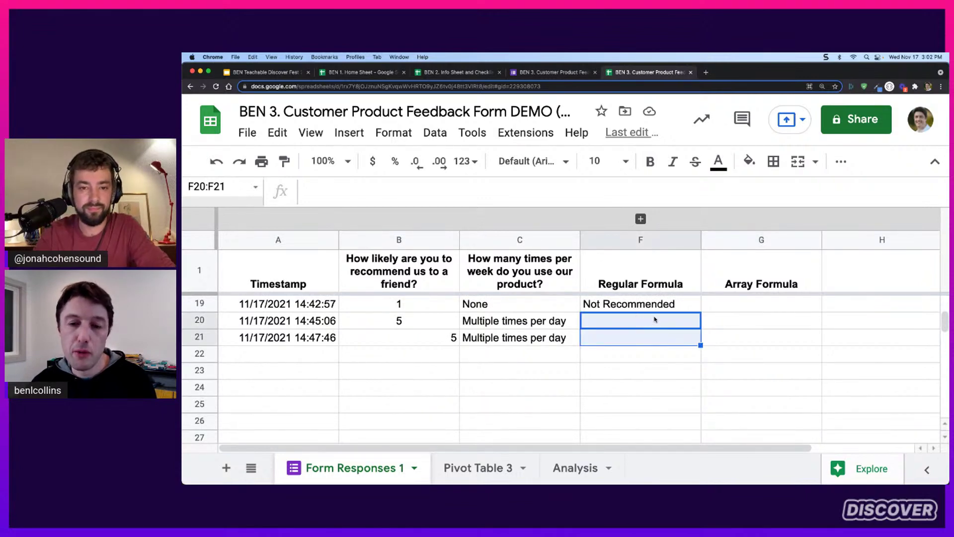
{"action": "left_click", "coordinate": [675, 310]}
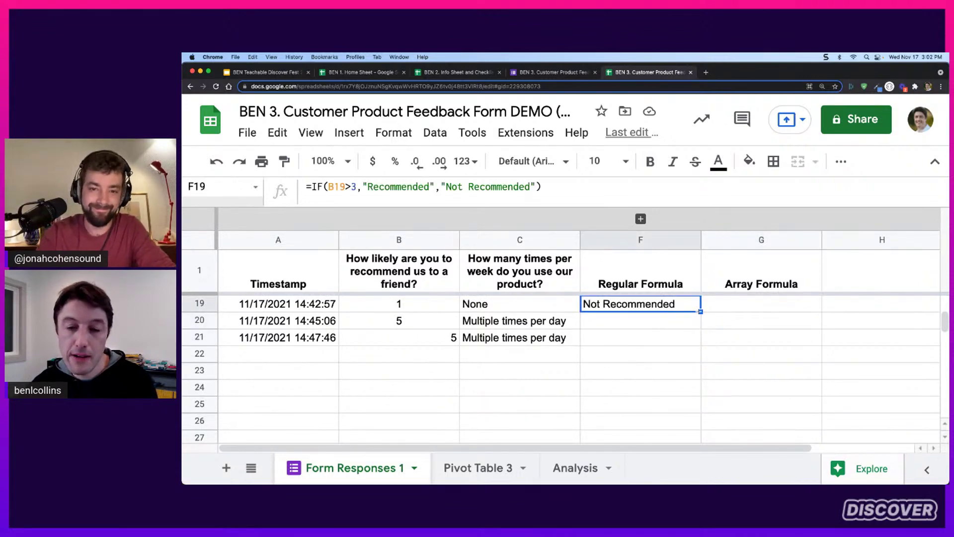
{"action": "left_click_drag", "start_coordinate": [700, 311], "coordinate": [699, 341]}
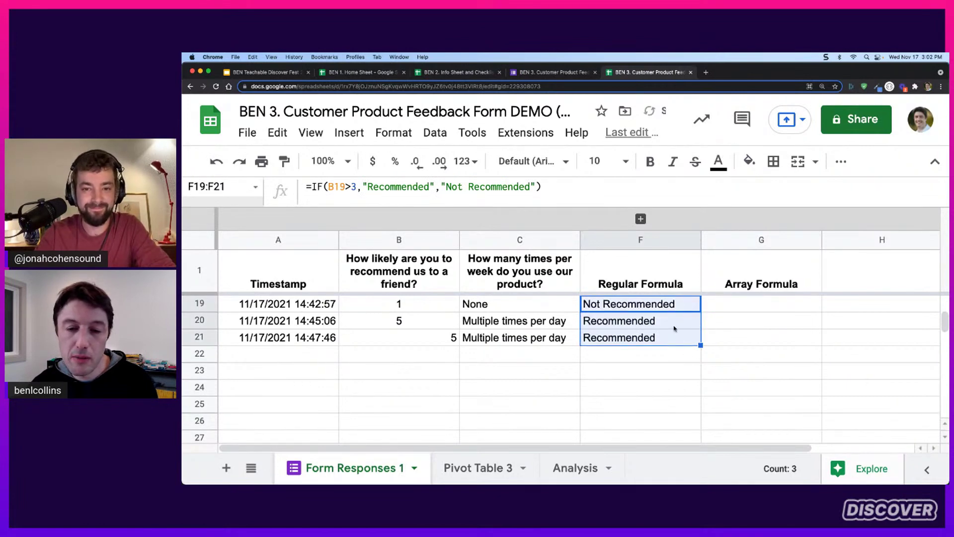
{"action": "scroll", "coordinate": [721, 328], "scroll_direction": "up", "scroll_amount": 5}
{"action": "left_click", "coordinate": [731, 309]}
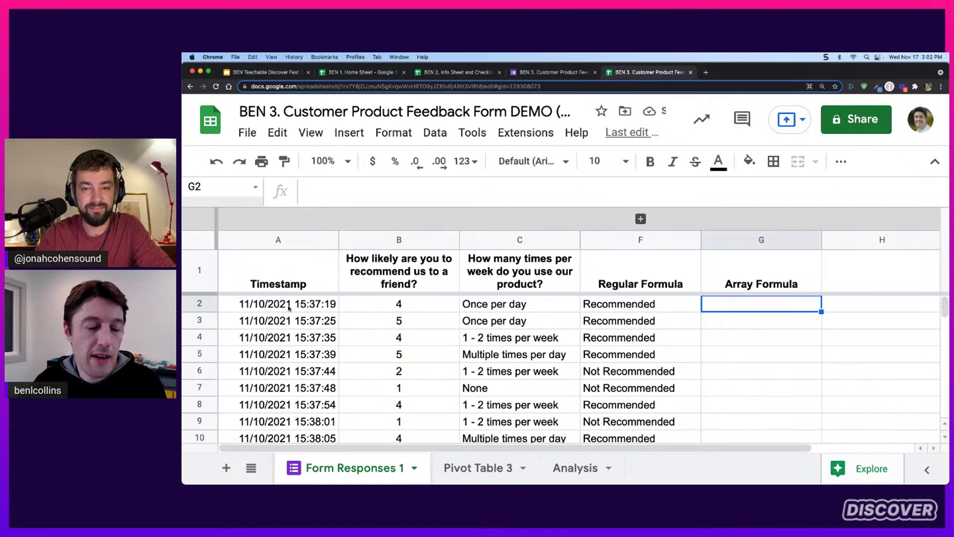
{"action": "scroll", "coordinate": [289, 306], "scroll_direction": "down", "scroll_amount": 5}
{"action": "scroll", "coordinate": [289, 304], "scroll_direction": "down", "scroll_amount": 3}
{"action": "scroll", "coordinate": [290, 305], "scroll_direction": "up", "scroll_amount": 3}
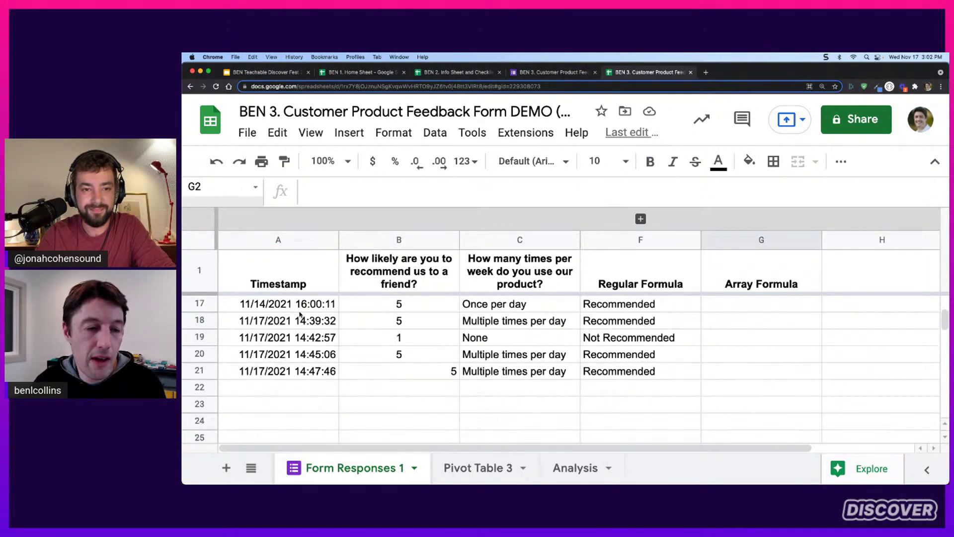
{"action": "left_click_drag", "start_coordinate": [292, 389], "coordinate": [735, 393]}
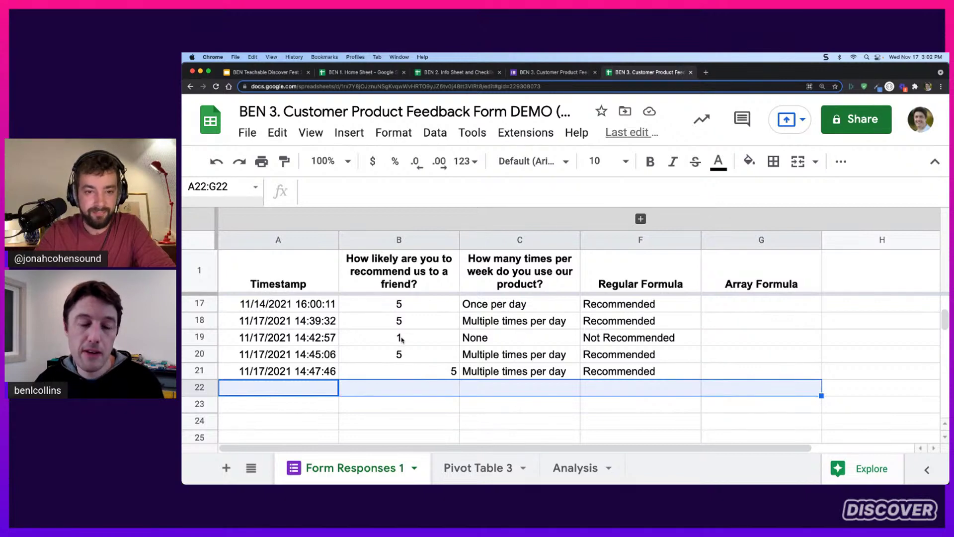
{"action": "left_click", "coordinate": [293, 244]}
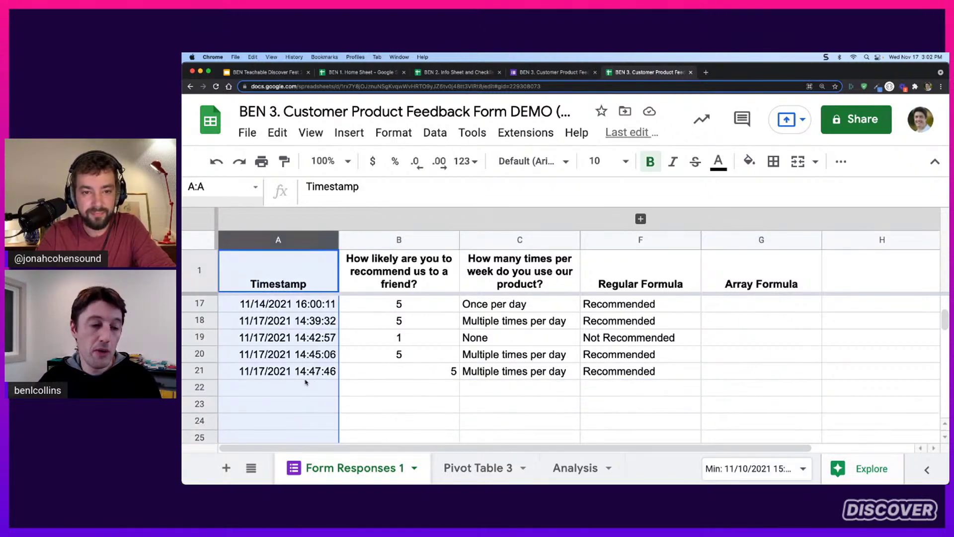
{"action": "scroll", "coordinate": [305, 368], "scroll_direction": "down", "scroll_amount": 2}
{"action": "left_click", "coordinate": [279, 304]}
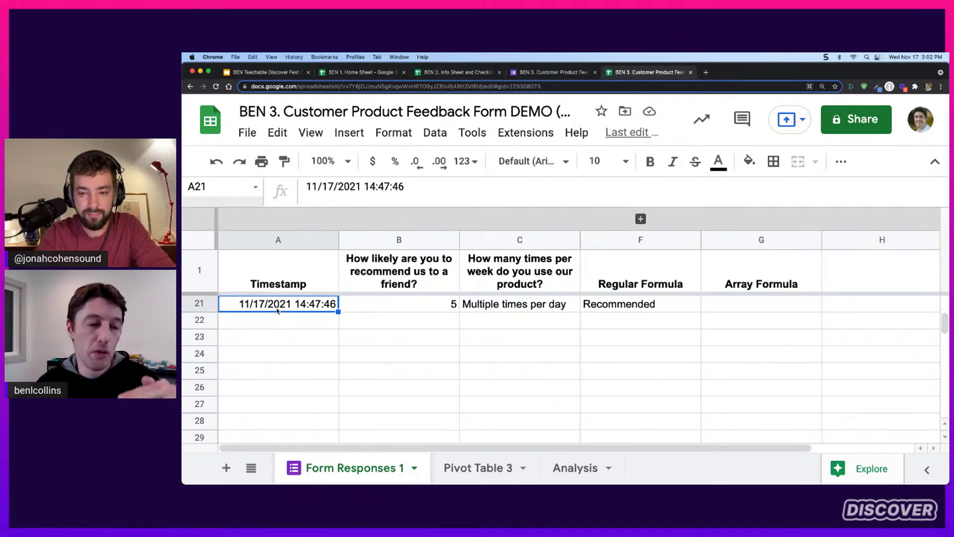
{"action": "left_click_drag", "start_coordinate": [277, 321], "coordinate": [276, 409]}
{"action": "scroll", "coordinate": [766, 328], "scroll_direction": "up", "scroll_amount": 10}
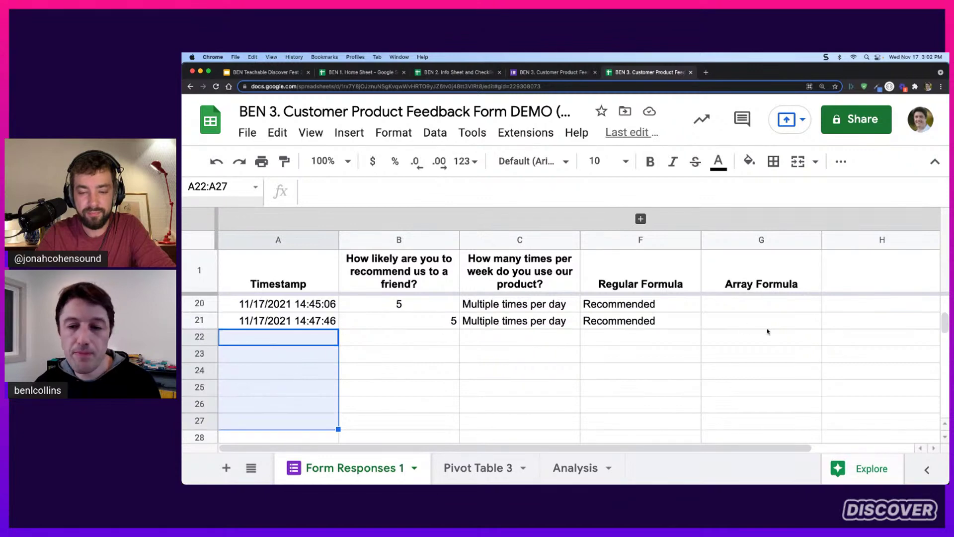
{"action": "left_click", "coordinate": [762, 308]}
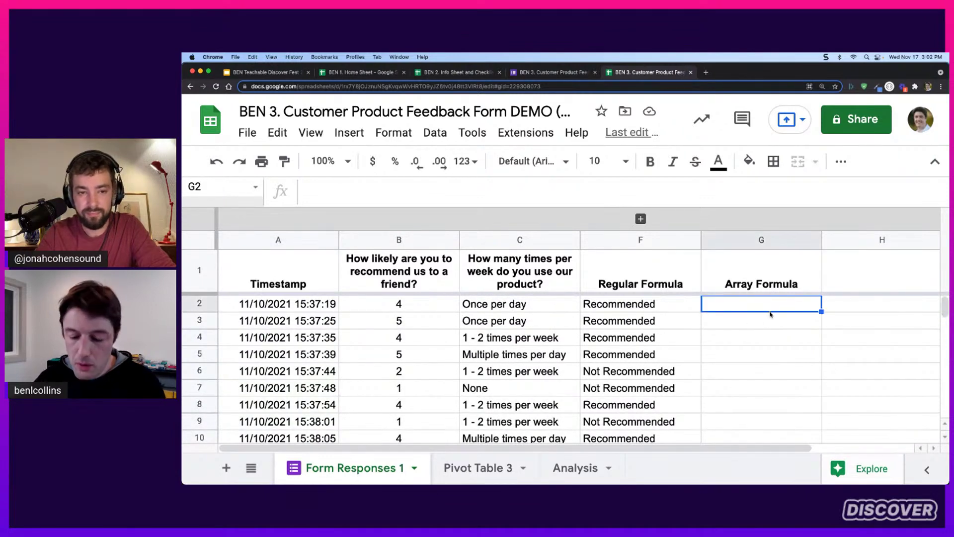
Begin the G2 formula with the non-blank row test =IF(A2:A<>""
{"action": "type", "text": "=IF("}
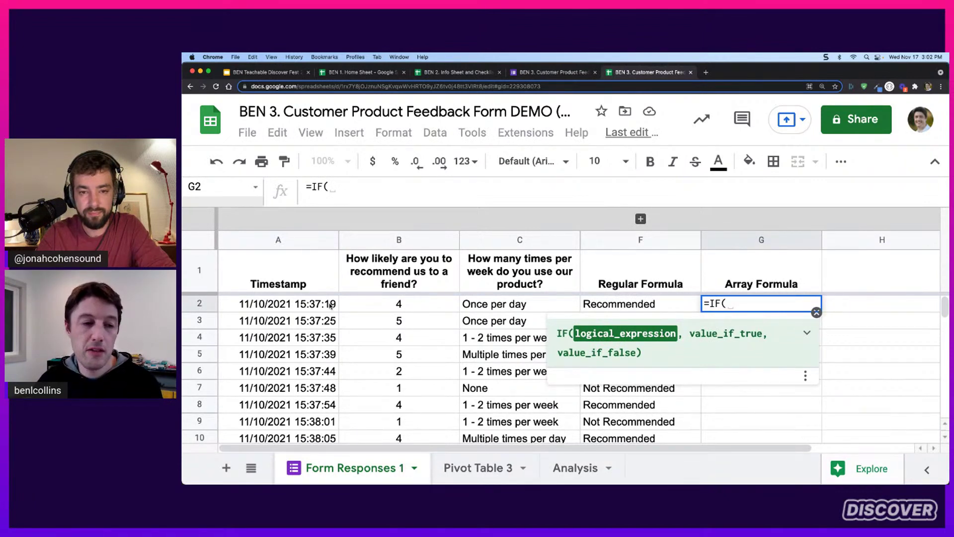
{"action": "type", "text": "A@"}
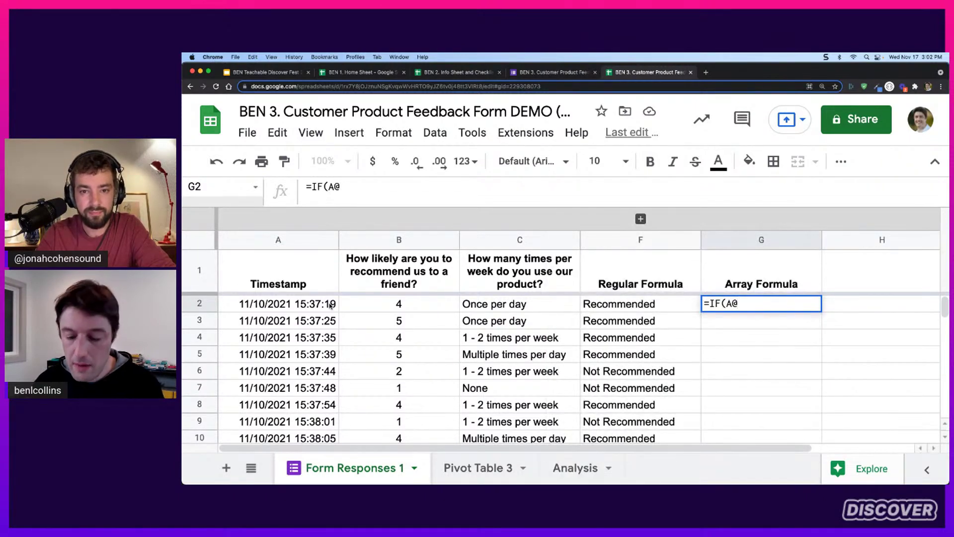
{"action": "key", "text": "BackSpace"}
{"action": "type", "text": "2"}
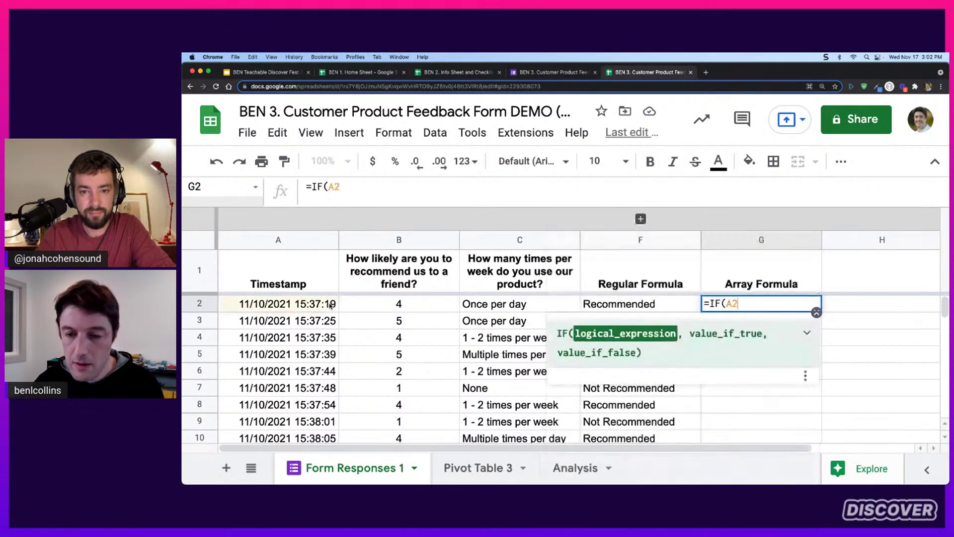
{"action": "left_click", "coordinate": [817, 312]}
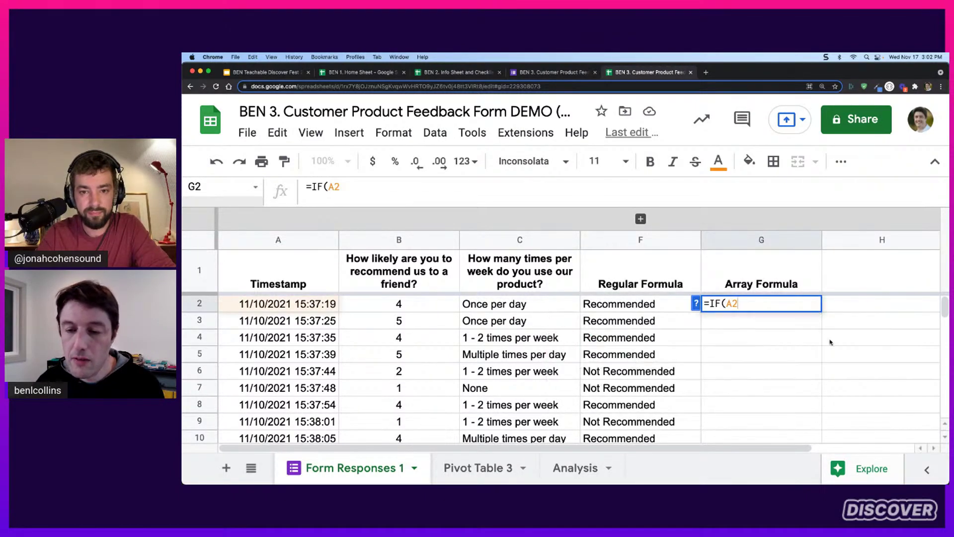
{"action": "type", "text": ":A"}
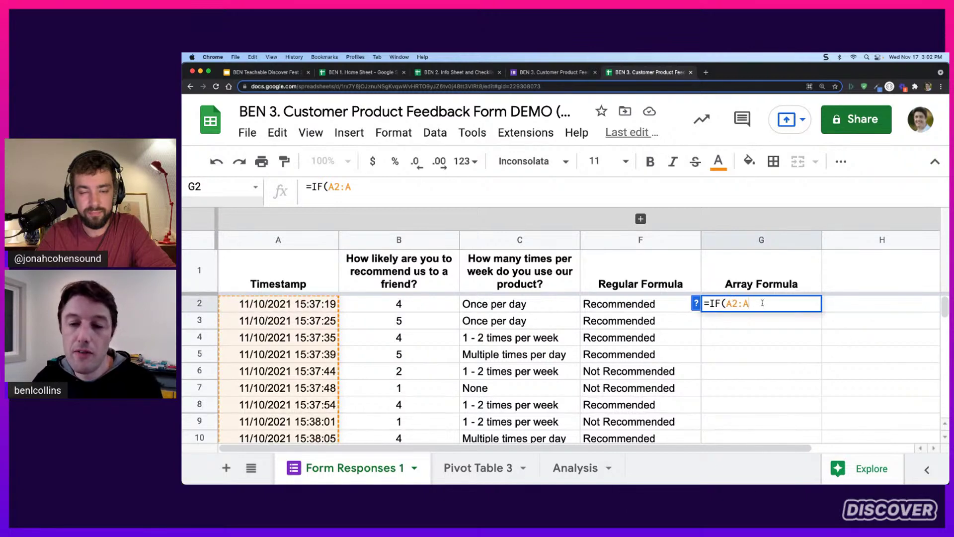
{"action": "scroll", "coordinate": [320, 341], "scroll_direction": "down", "scroll_amount": 7}
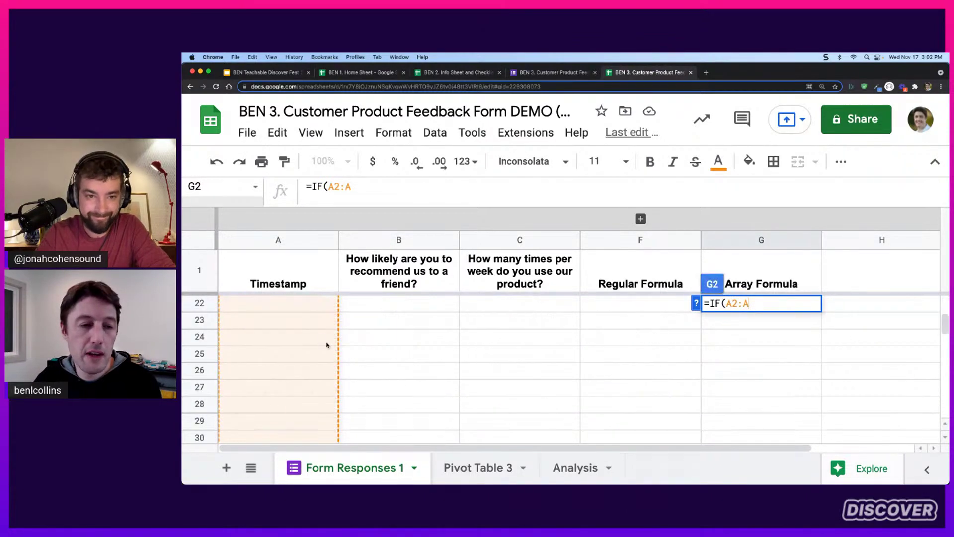
{"action": "scroll", "coordinate": [320, 340], "scroll_direction": "up", "scroll_amount": 7}
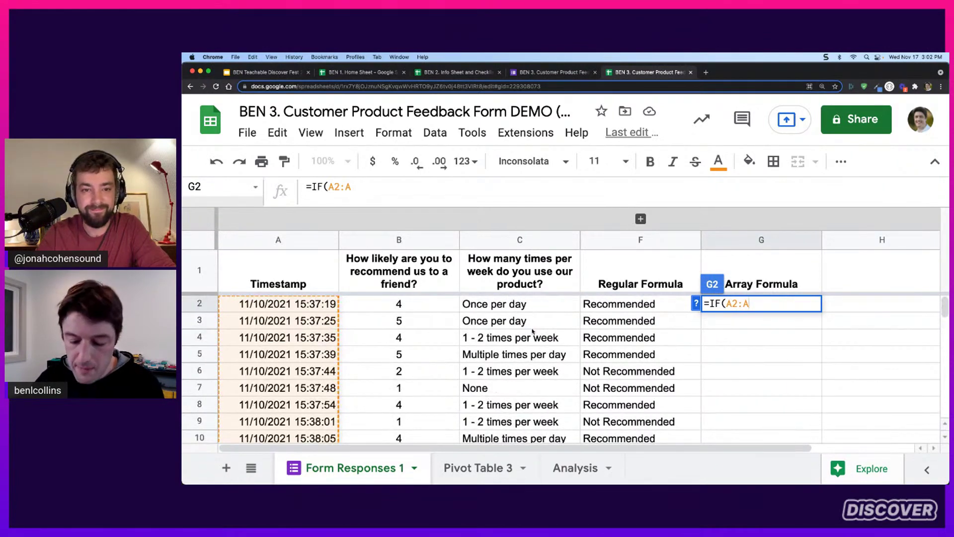
{"action": "type", "text": "<>\"\""}
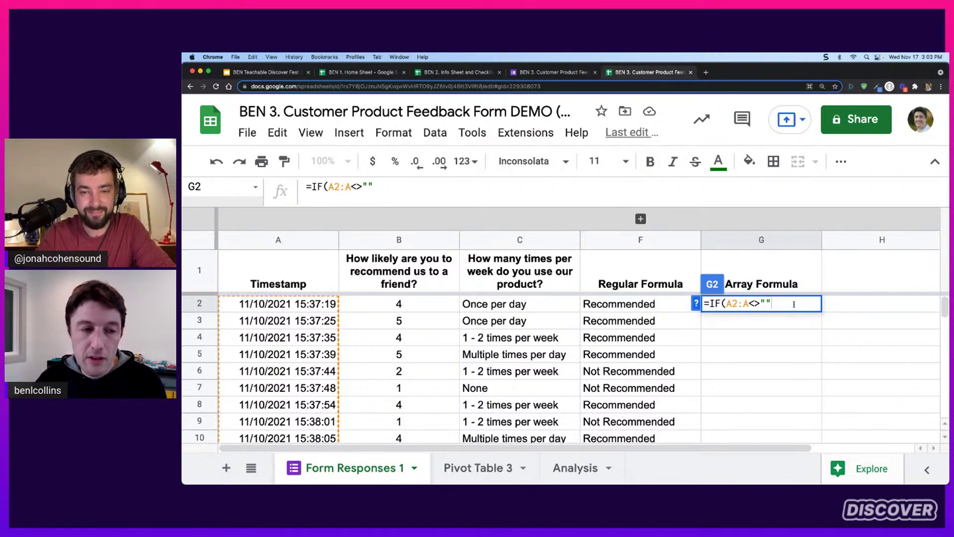
Add the nested IF(B2:B>3,"Rec","Not Rec") and close the formula, placing the cursor at its start
{"action": "type", "text": ","}
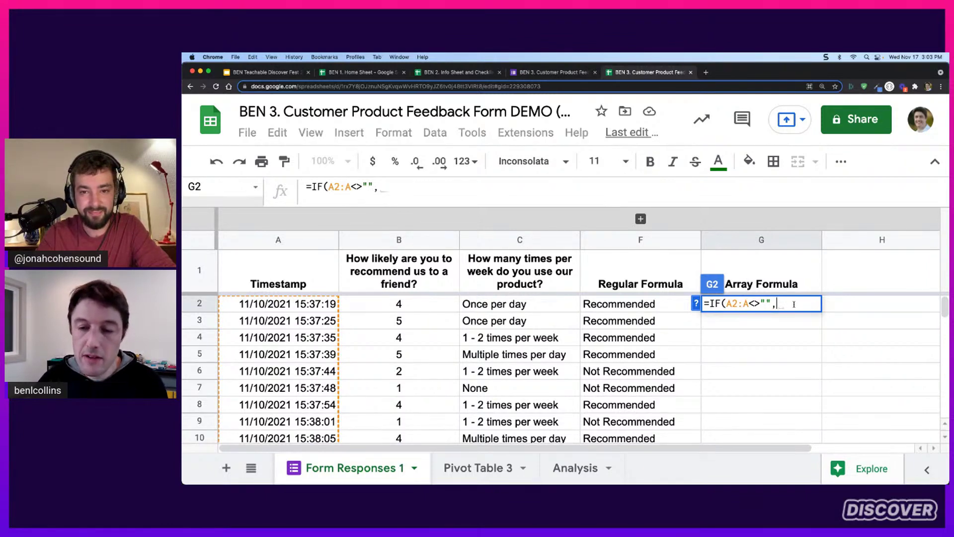
{"action": "type", "text": "I"}
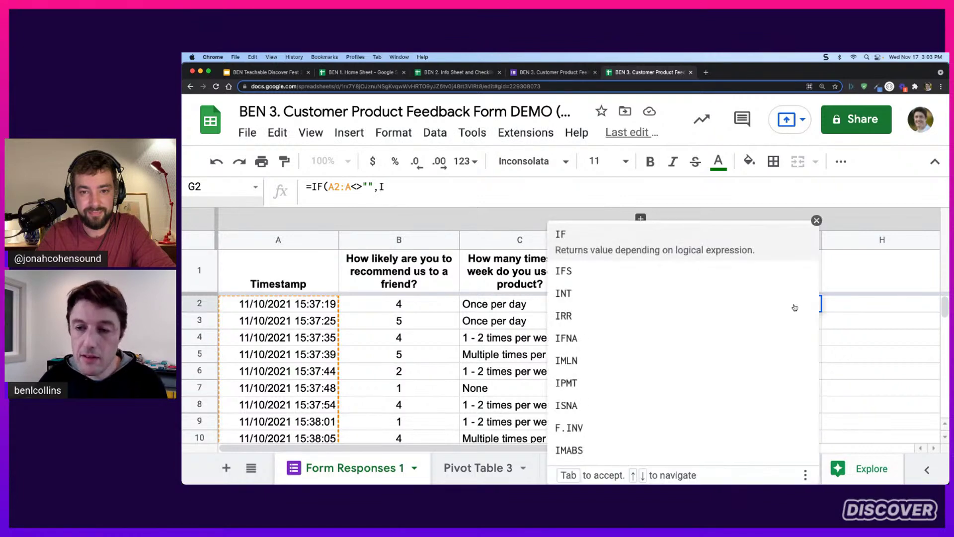
{"action": "left_click", "coordinate": [816, 220]}
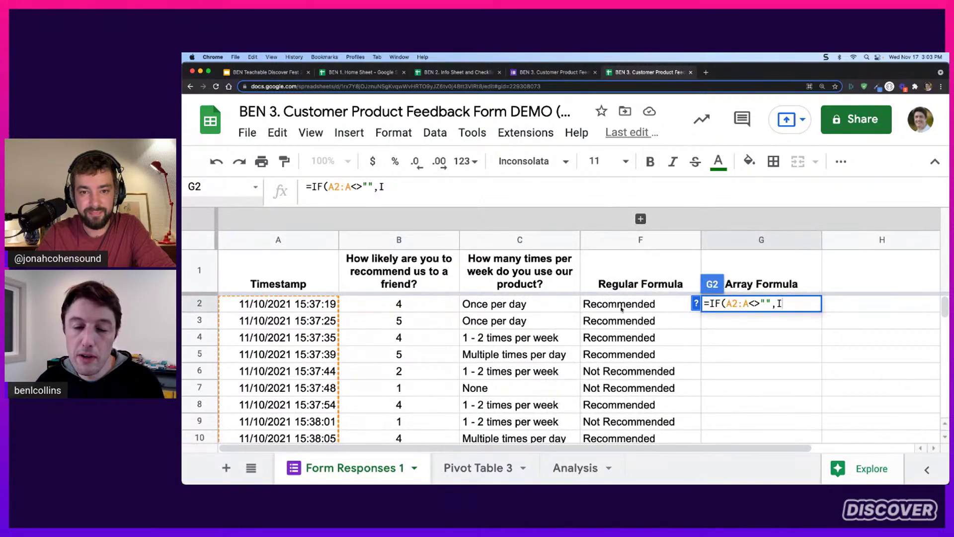
{"action": "type", "text": "F("}
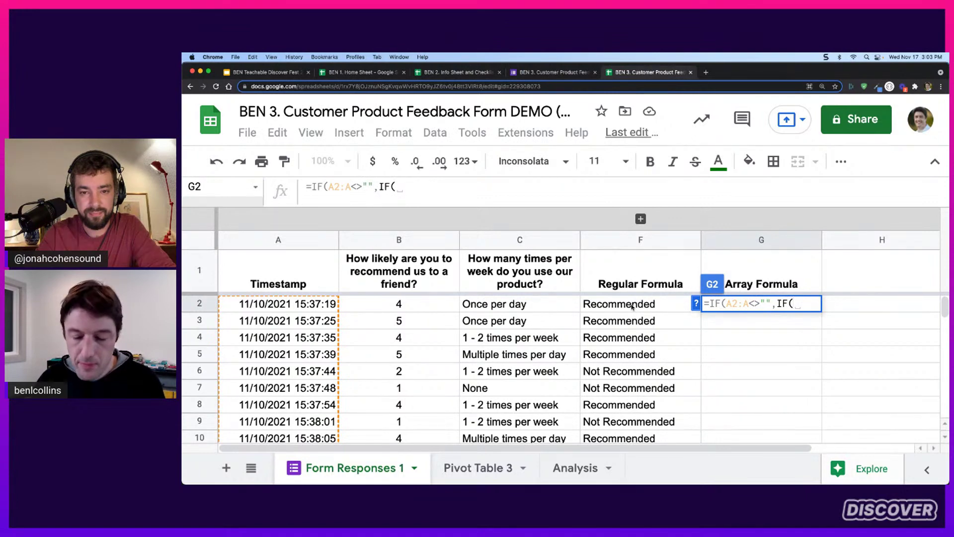
{"action": "type", "text": "B2"}
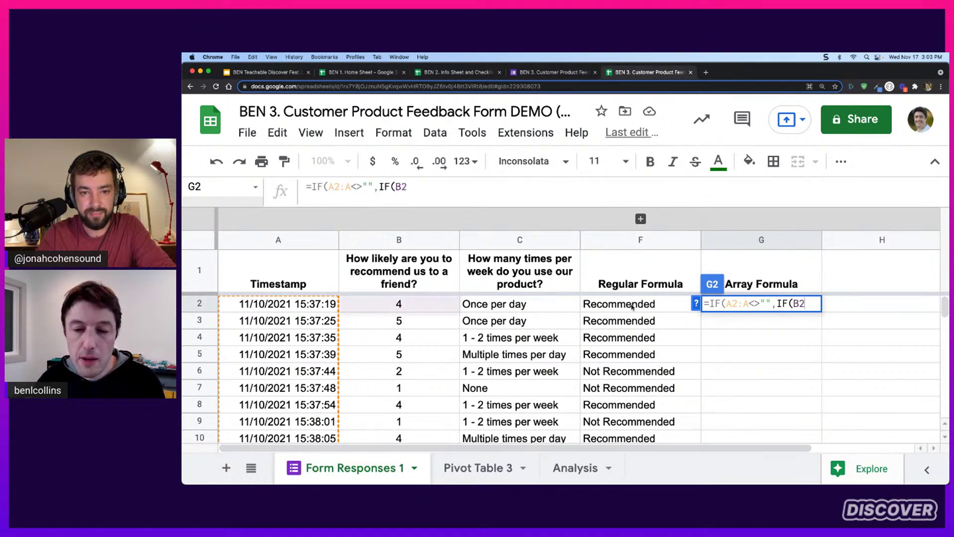
{"action": "type", "text": ":B"}
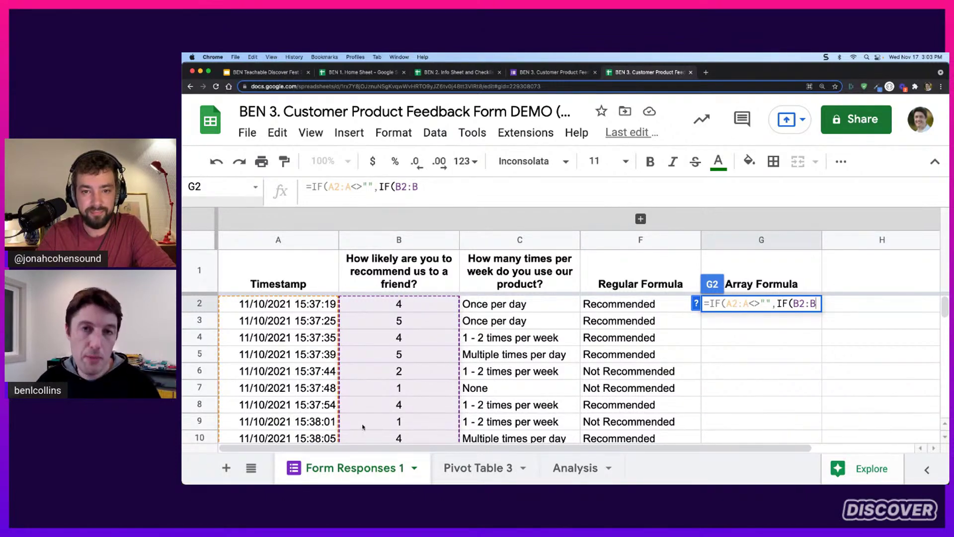
{"action": "type", "text": ">"}
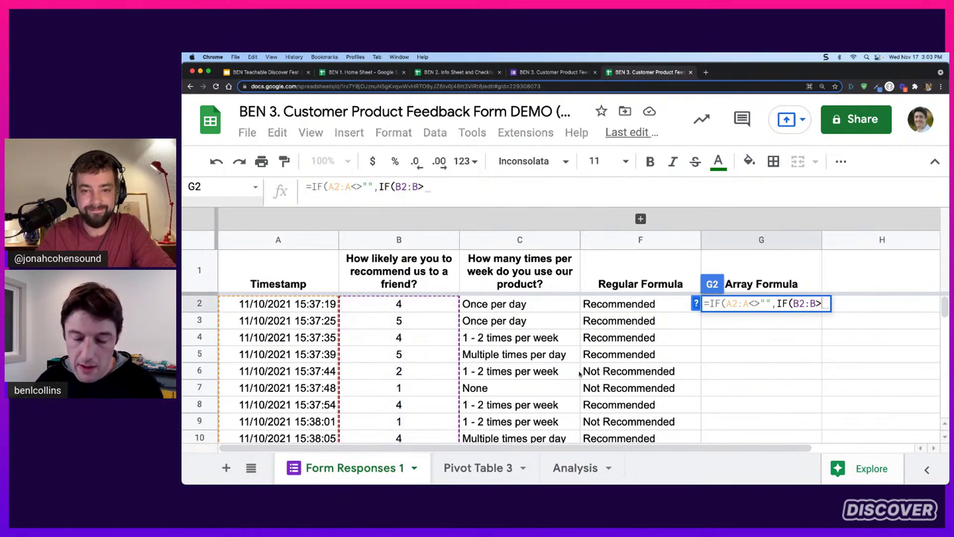
{"action": "type", "text": "3"}
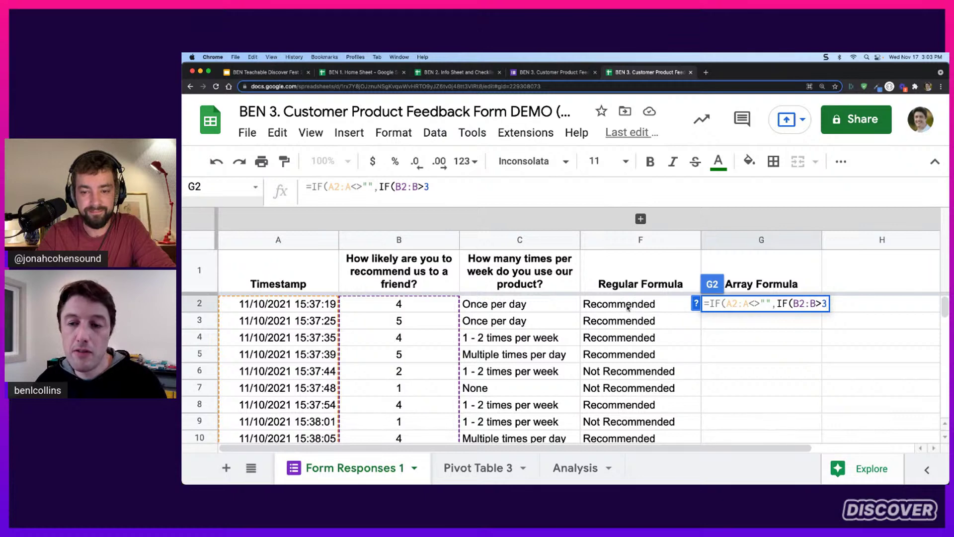
{"action": "type", "text": ",\"Re"}
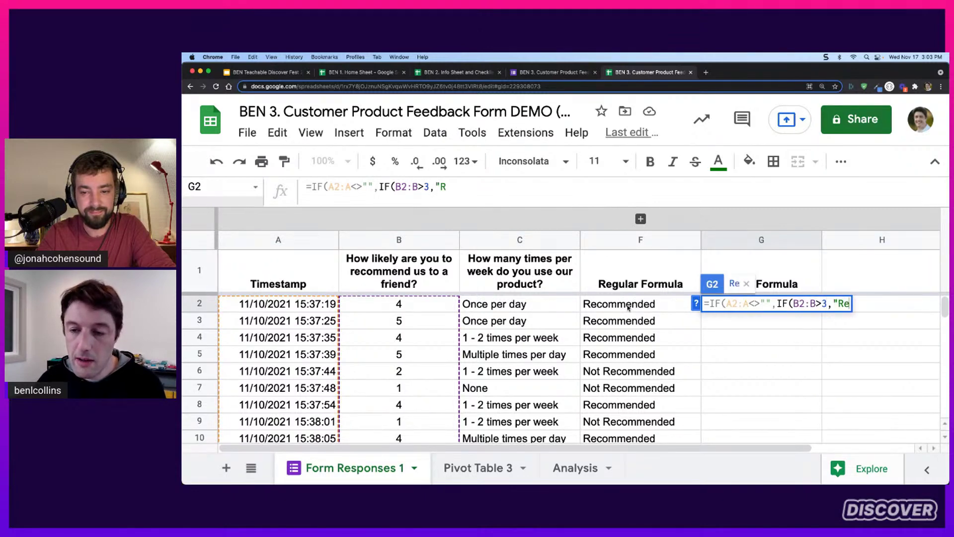
{"action": "type", "text": "c\",\"Not "}
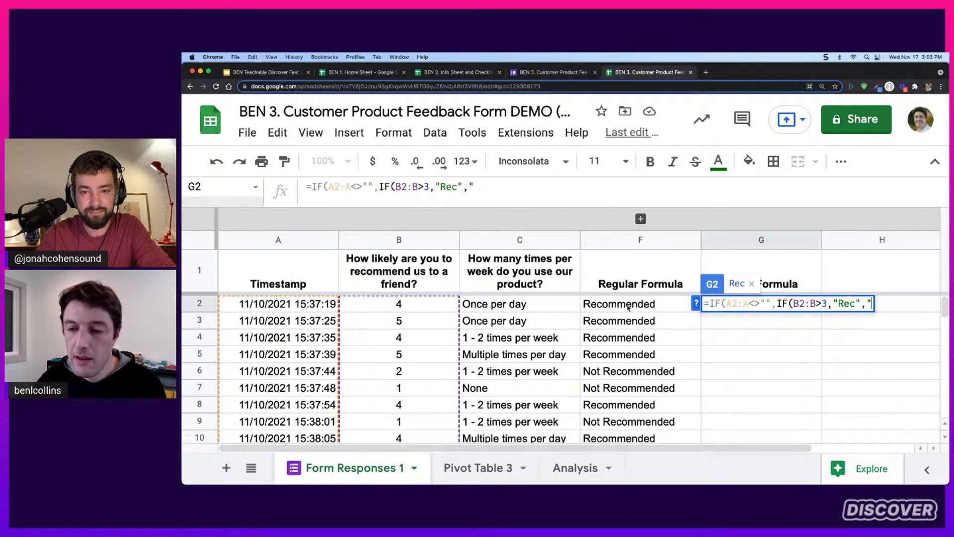
{"action": "type", "text": "Rec\""}
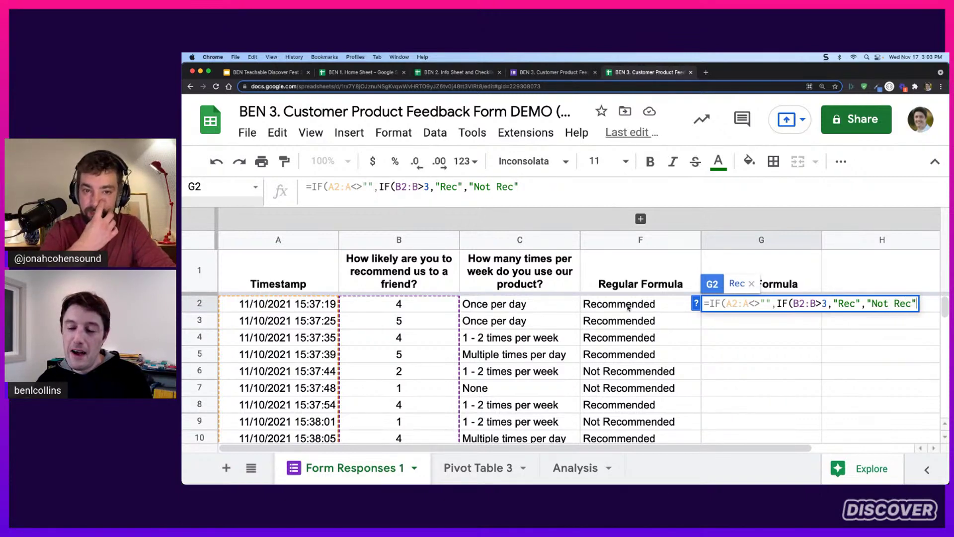
{"action": "type", "text": ")"}
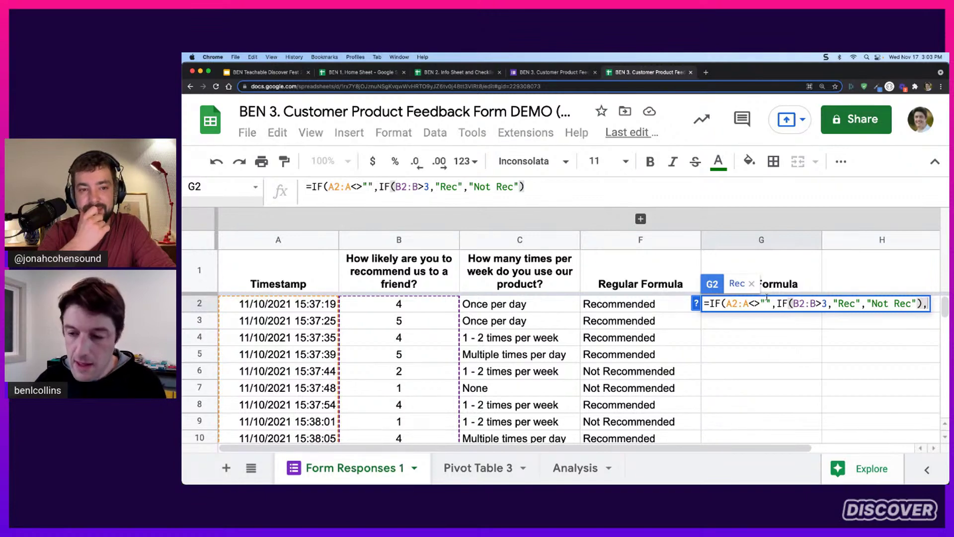
{"action": "type", "text": ","}
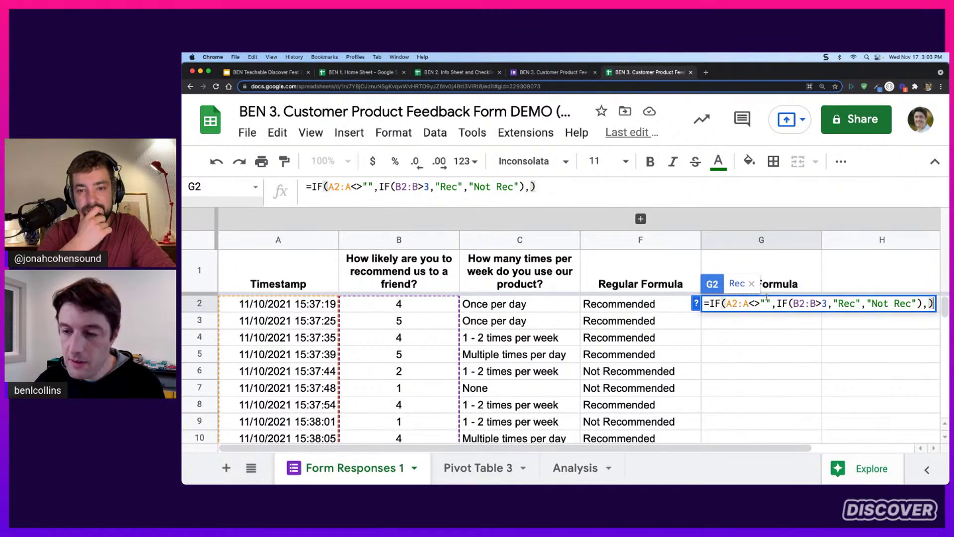
{"action": "type", "text": ")"}
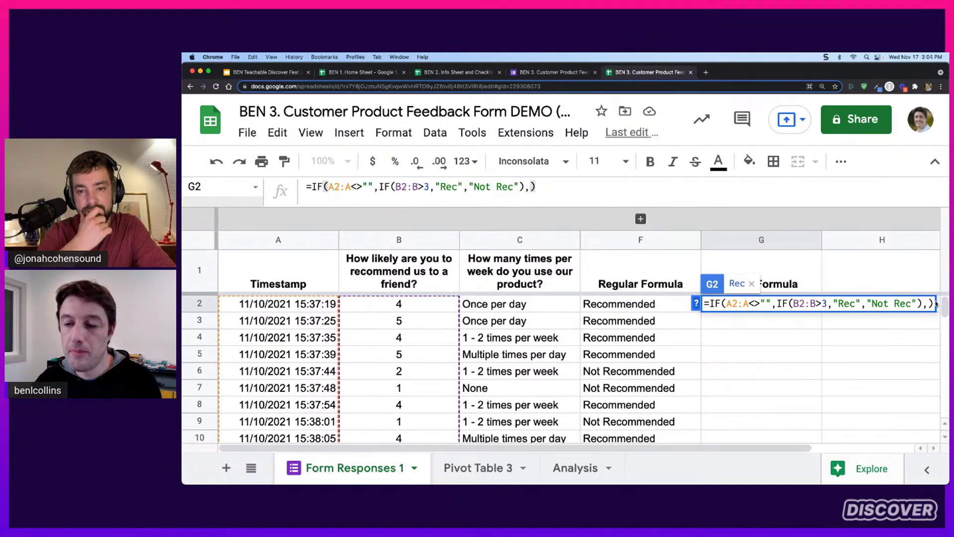
{"action": "left_click", "coordinate": [722, 307]}
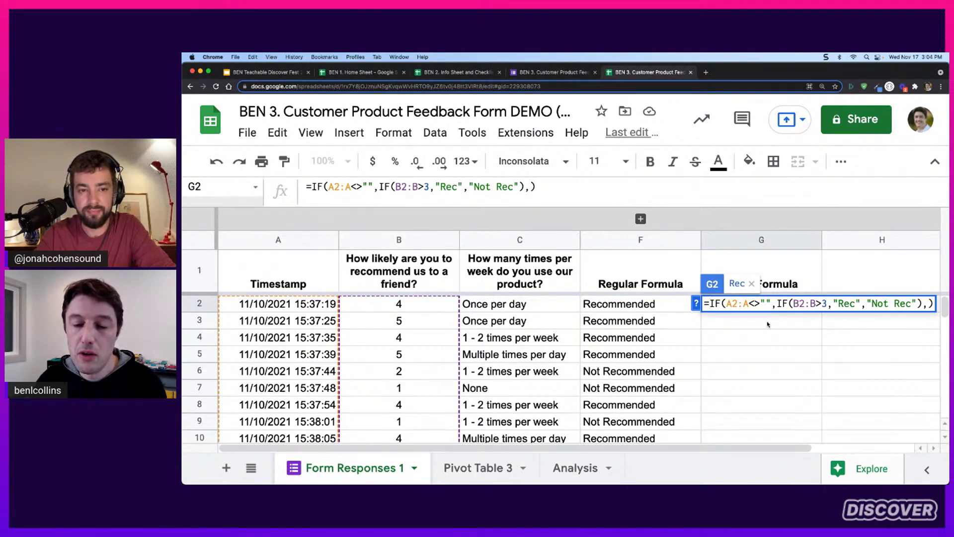
Wrap the G2 formula in ArrayFormula and commit it so column G fills
{"action": "key", "text": "ctrl+shift+Return"}
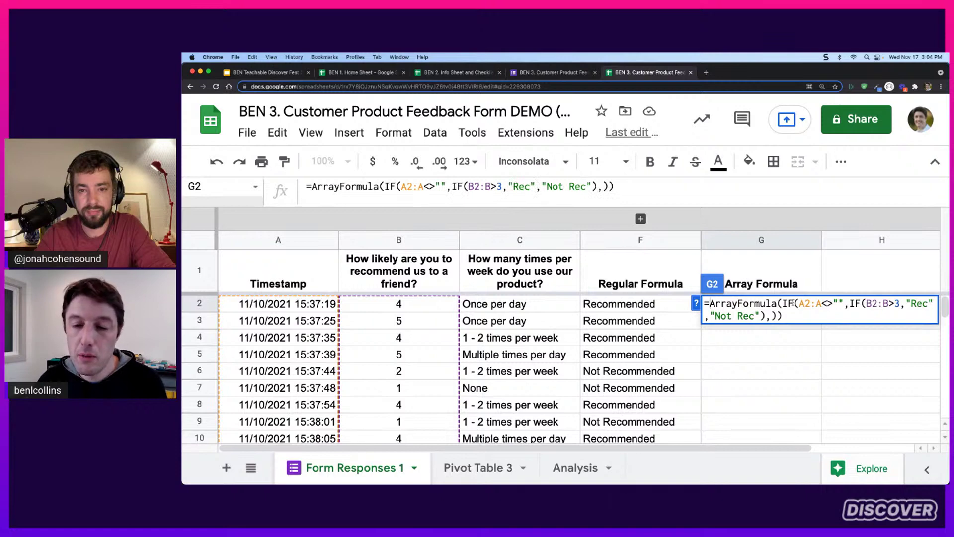
{"action": "left_click_drag", "start_coordinate": [783, 303], "coordinate": [710, 304]}
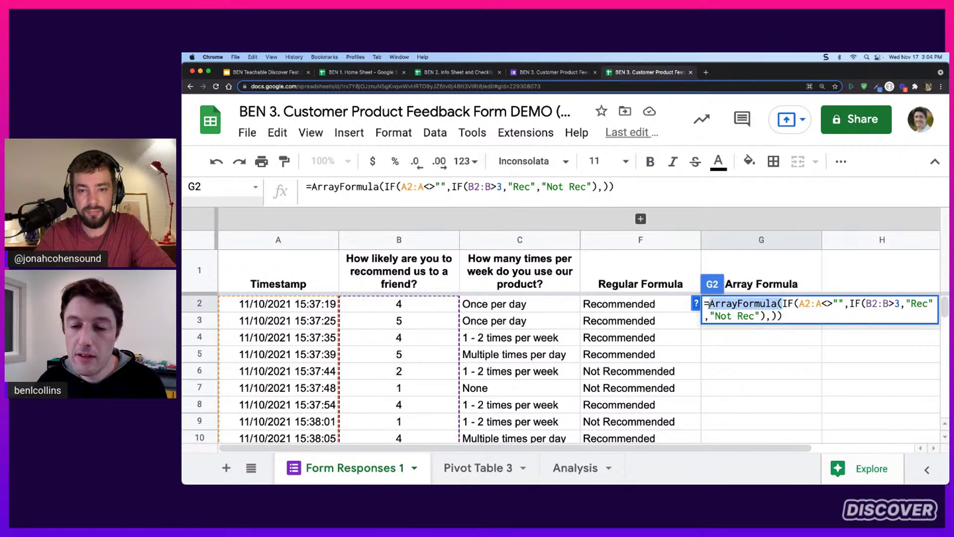
{"action": "left_click", "coordinate": [775, 315]}
{"action": "left_click_drag", "start_coordinate": [782, 304], "coordinate": [711, 304]}
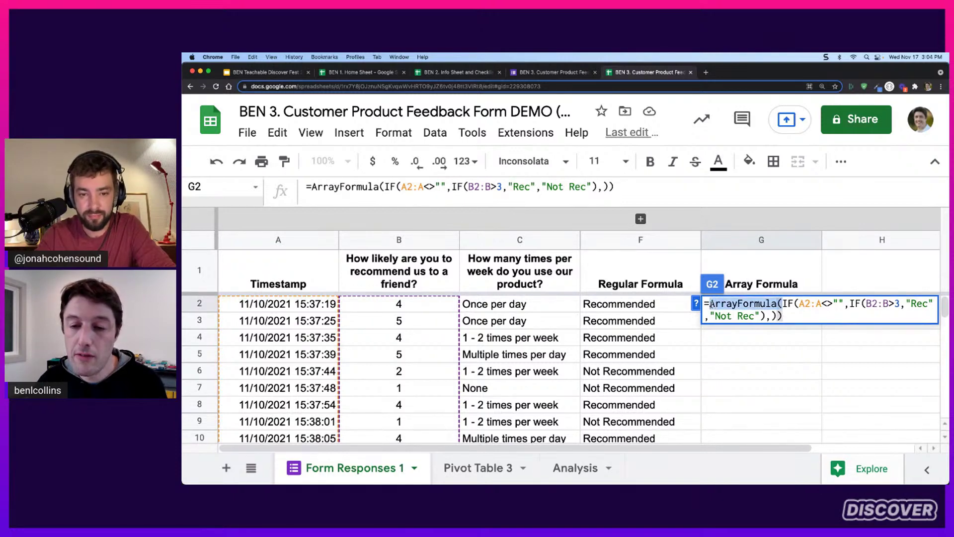
{"action": "left_click", "coordinate": [783, 316]}
{"action": "left_click", "coordinate": [807, 320]}
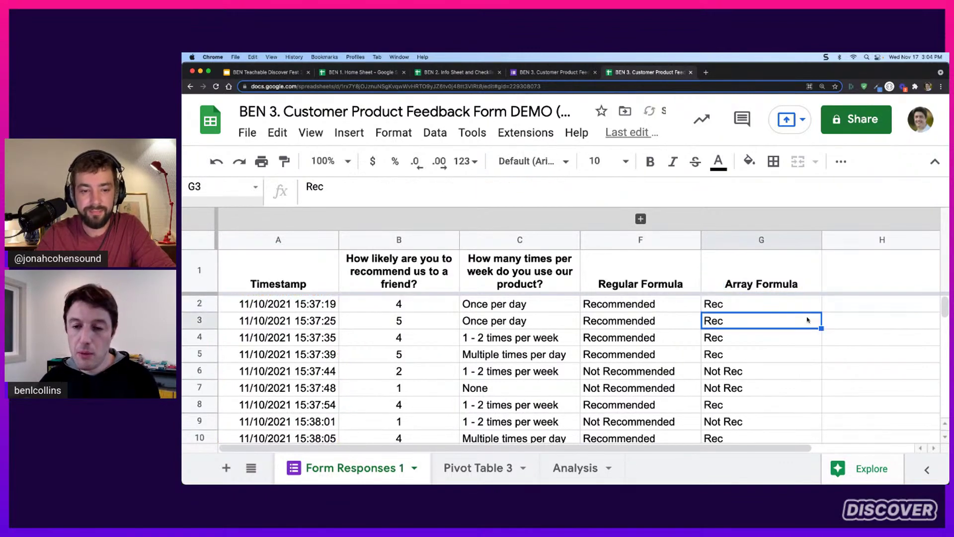
Check that every response row in column G shows Rec or Not Rec, then reselect G2
{"action": "scroll", "coordinate": [775, 314], "scroll_direction": "down", "scroll_amount": 6}
{"action": "scroll", "coordinate": [767, 317], "scroll_direction": "up", "scroll_amount": 1}
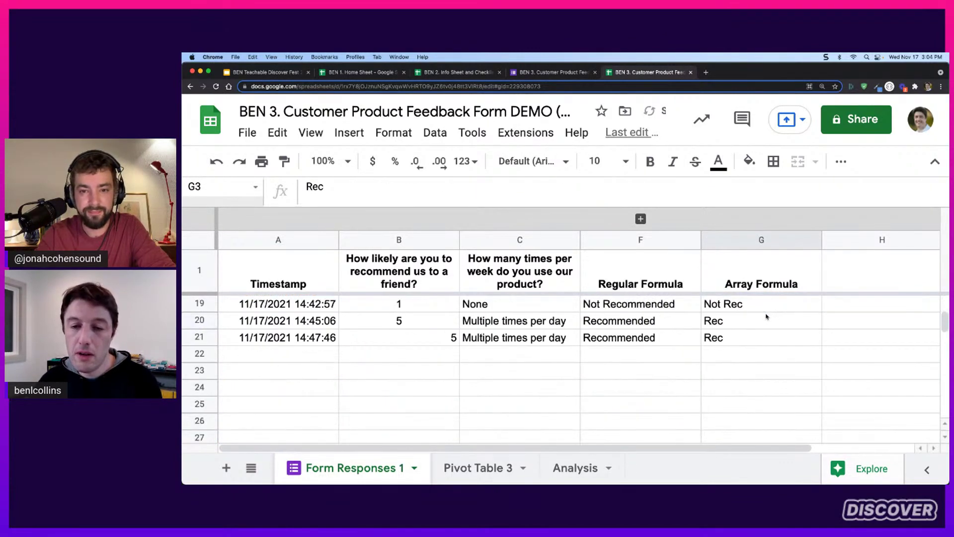
{"action": "scroll", "coordinate": [767, 317], "scroll_direction": "up", "scroll_amount": 6}
{"action": "left_click_drag", "start_coordinate": [755, 305], "coordinate": [318, 403]}
{"action": "scroll", "coordinate": [754, 386], "scroll_direction": "down", "scroll_amount": 6}
{"action": "scroll", "coordinate": [320, 397], "scroll_direction": "down", "scroll_amount": 10}
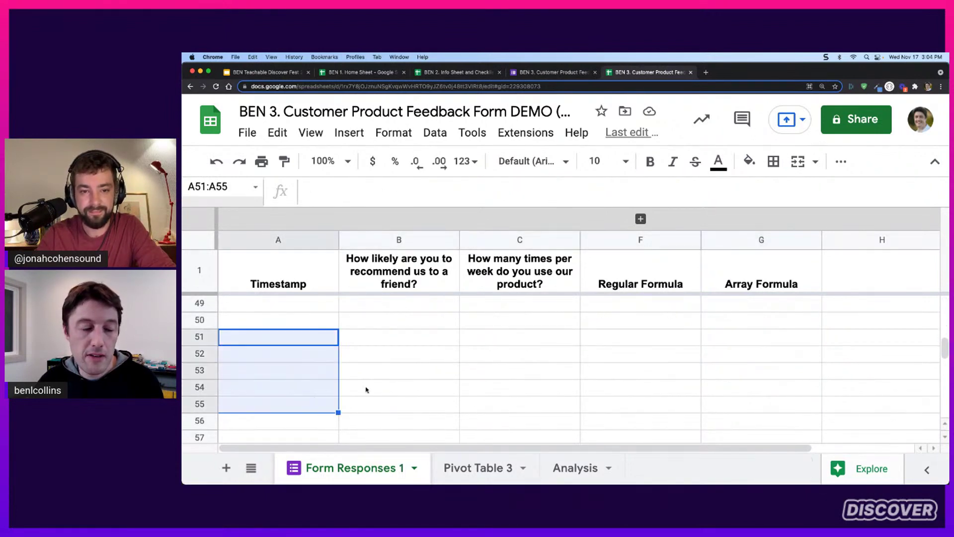
{"action": "scroll", "coordinate": [320, 378], "scroll_direction": "up", "scroll_amount": 15}
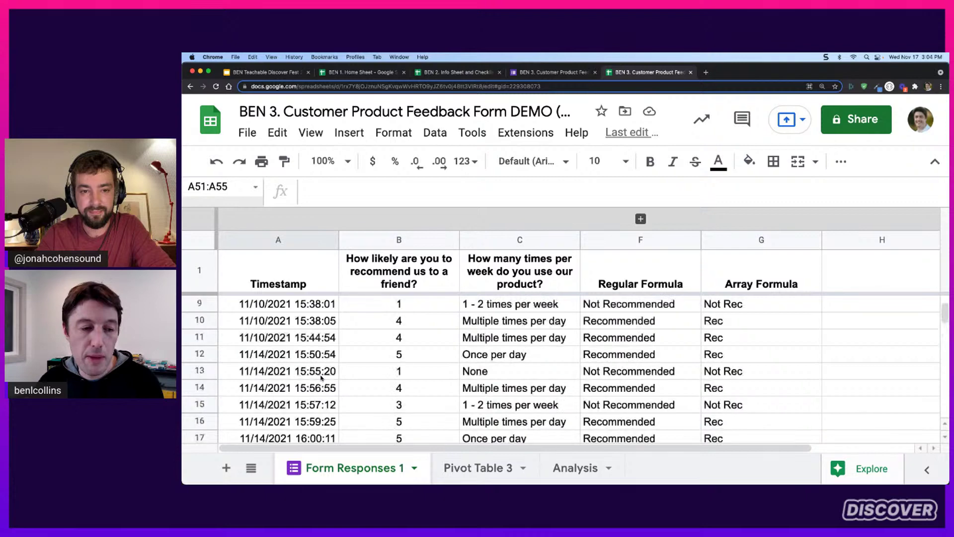
{"action": "left_click", "coordinate": [784, 303]}
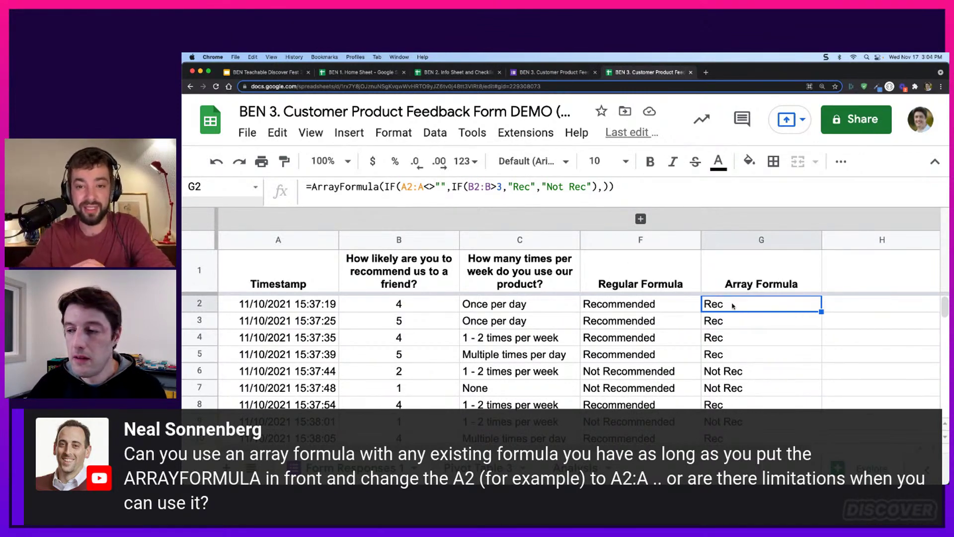
{"action": "left_click", "coordinate": [660, 305]}
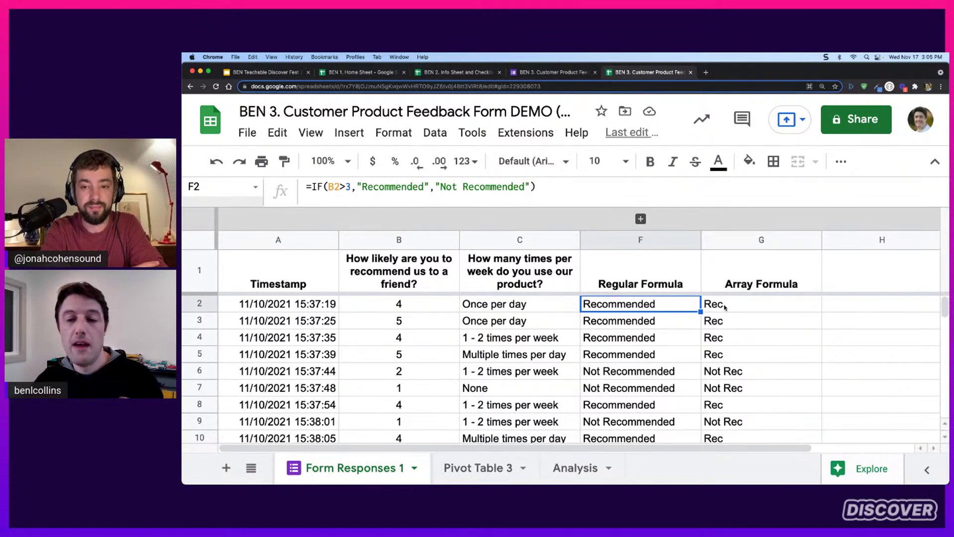
{"action": "left_click", "coordinate": [341, 184]}
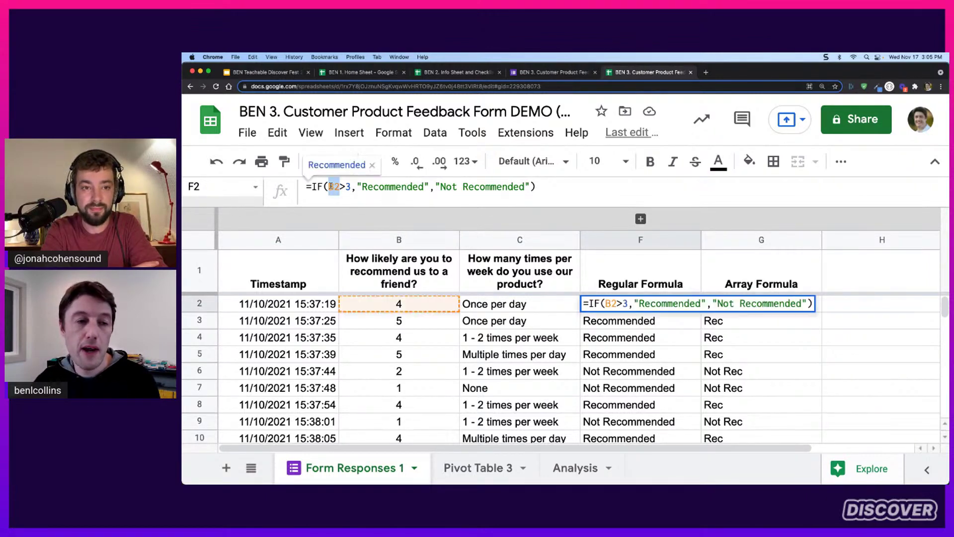
{"action": "type", "text": ":B10"}
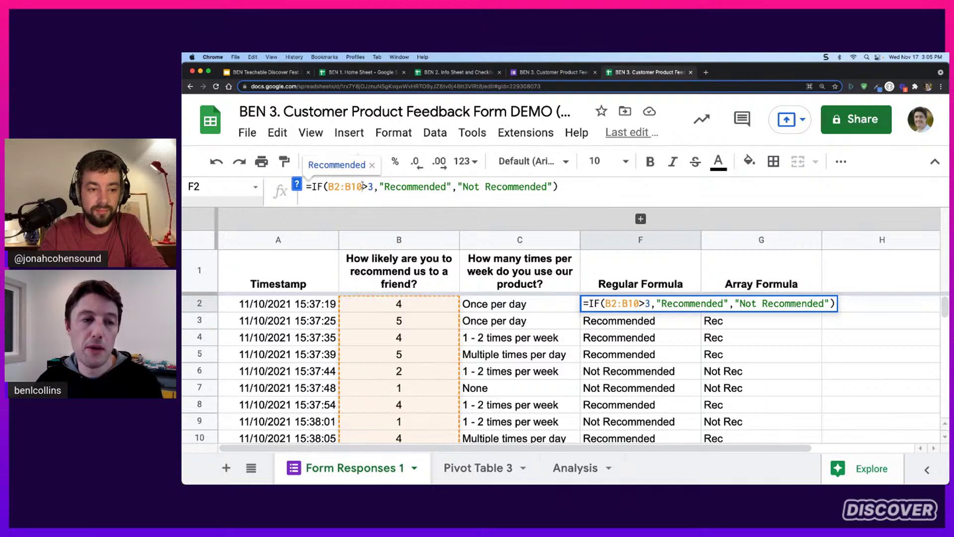
{"action": "left_click_drag", "start_coordinate": [362, 186], "coordinate": [339, 189]}
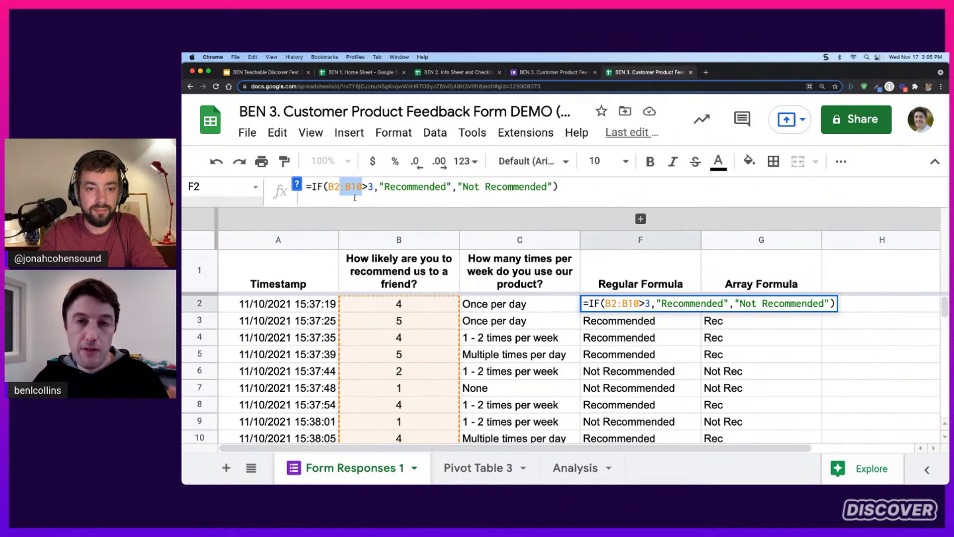
{"action": "key", "text": "BackSpace"}
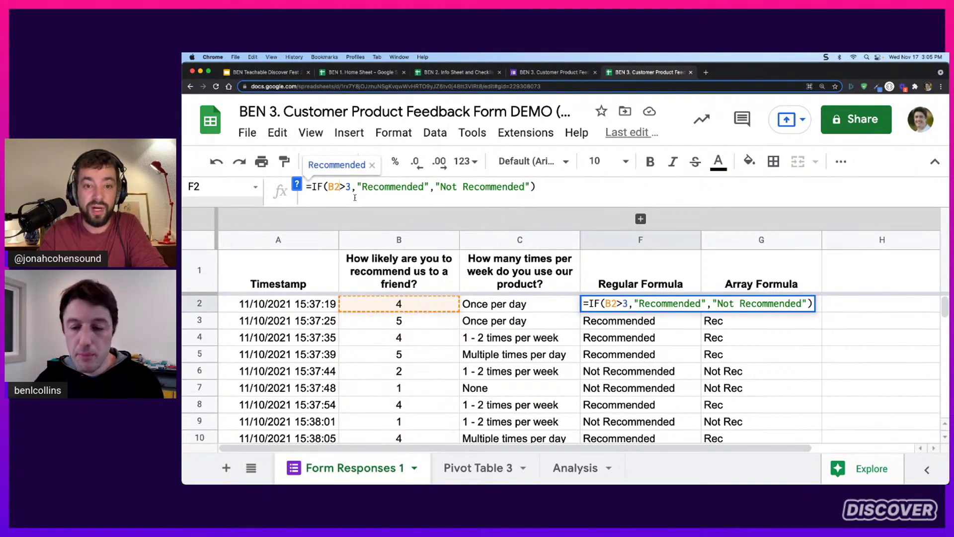
{"action": "key", "text": "Return"}
{"action": "key", "text": "Up"}
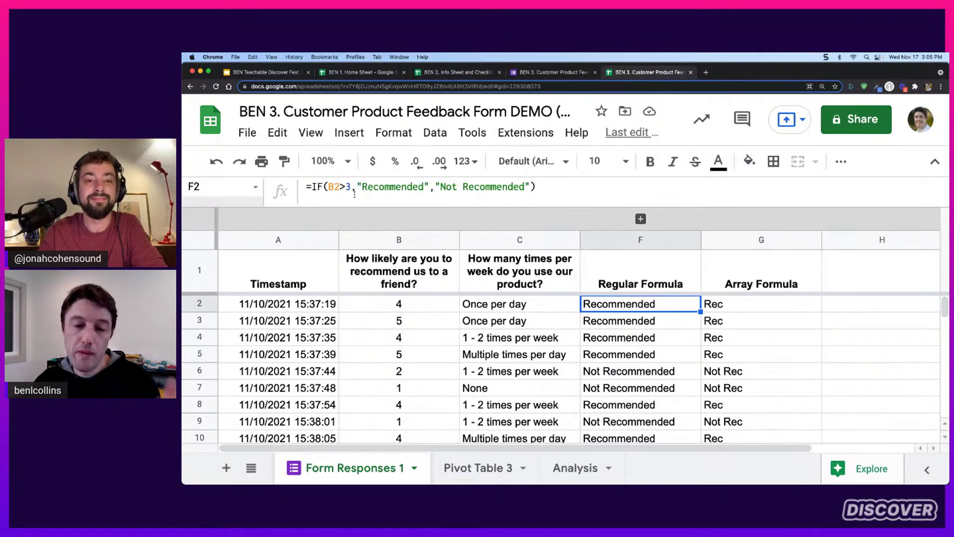
{"action": "left_click", "coordinate": [743, 311]}
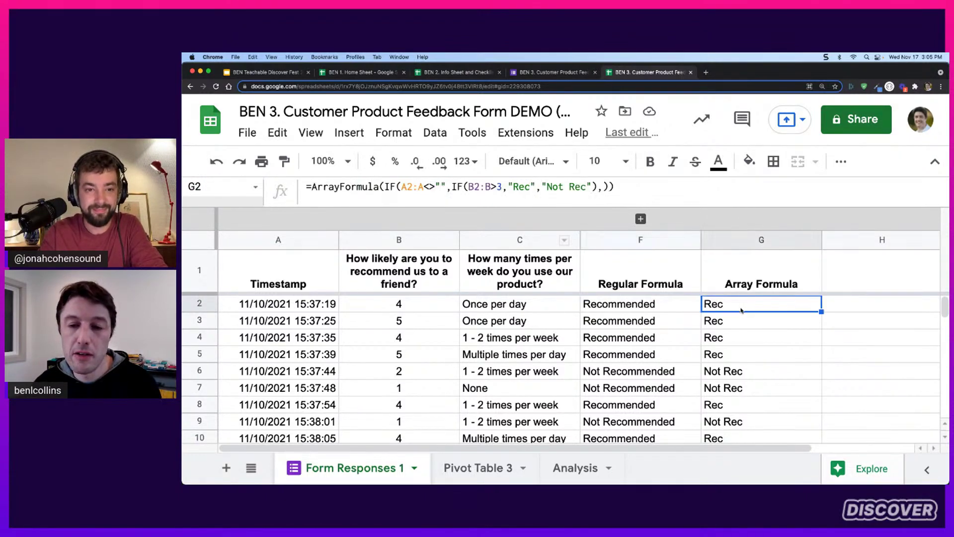